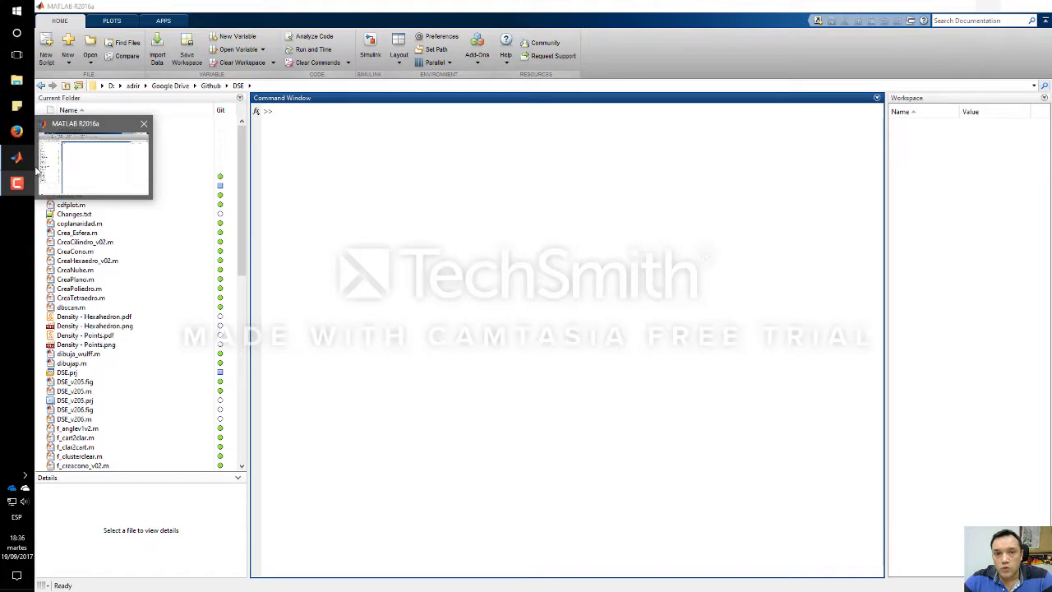
# Run DSE_v206.m from the DSE folder in MATLAB and reposition the Discontinuity Set Extractor window on the screen
pyautogui.click(49, 168)
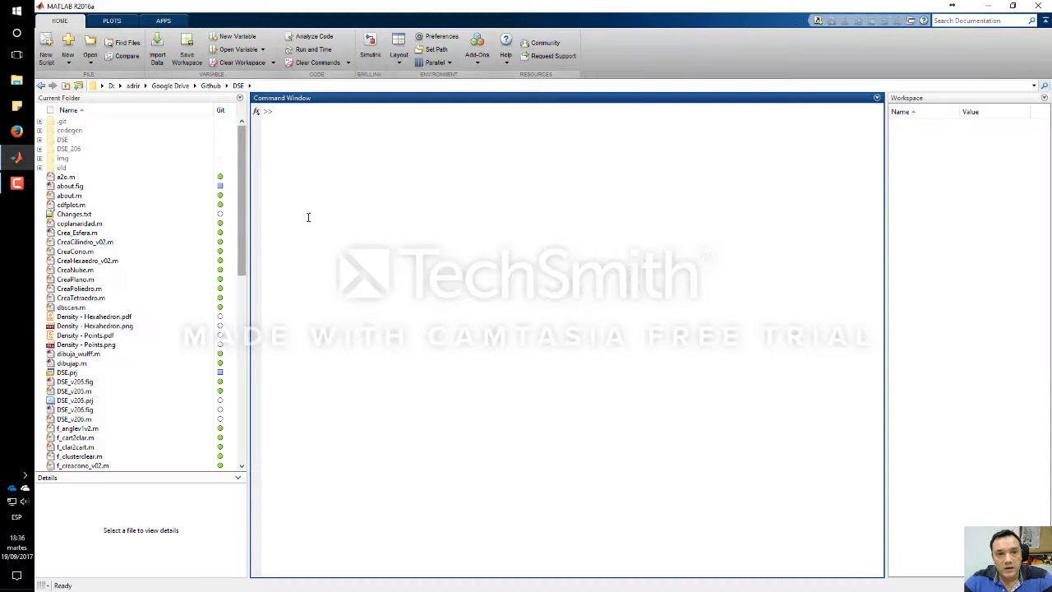
pyautogui.click(242, 196)
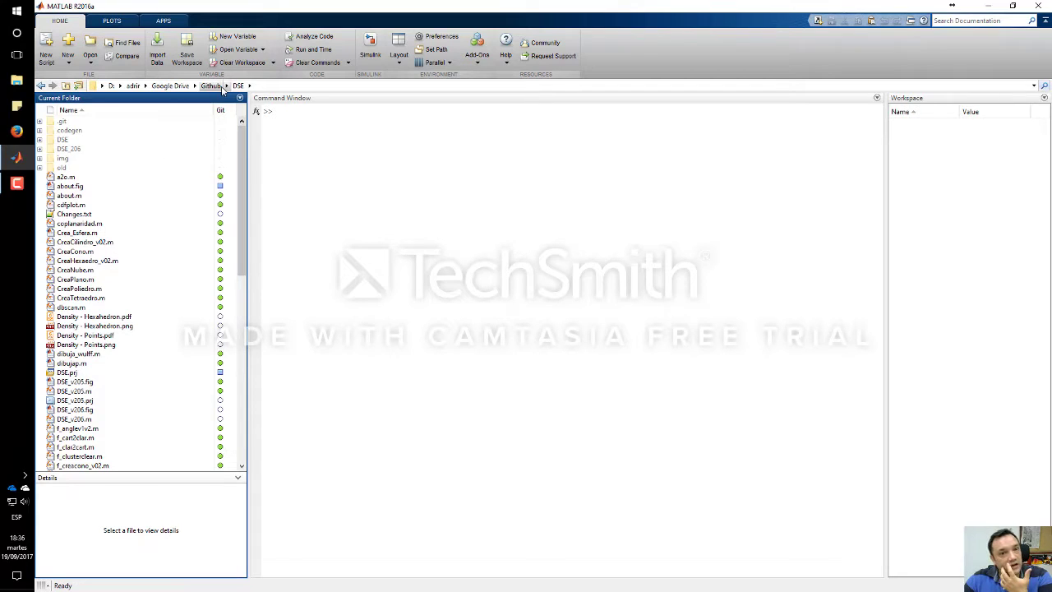
pyautogui.moveTo(244, 222); pyautogui.dragTo(244, 251)
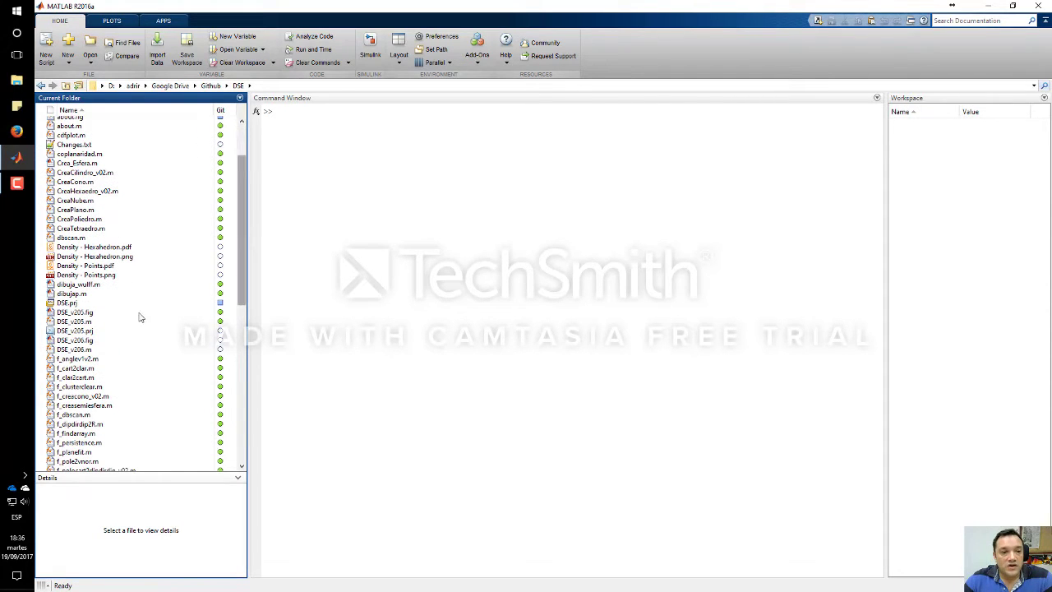
pyautogui.click(83, 350)
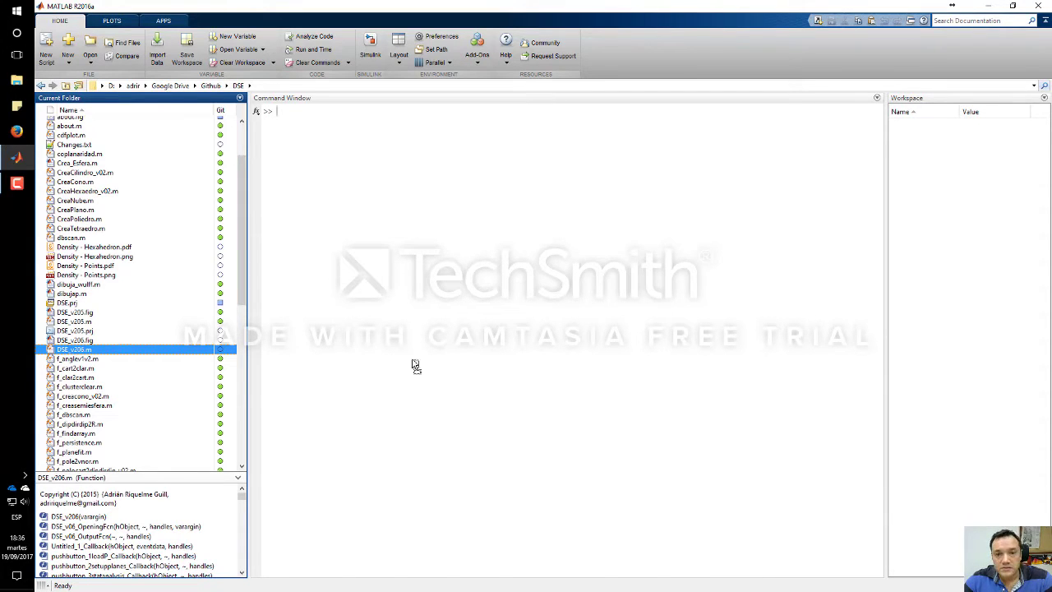
pyautogui.moveTo(415, 366); pyautogui.dragTo(415, 366)
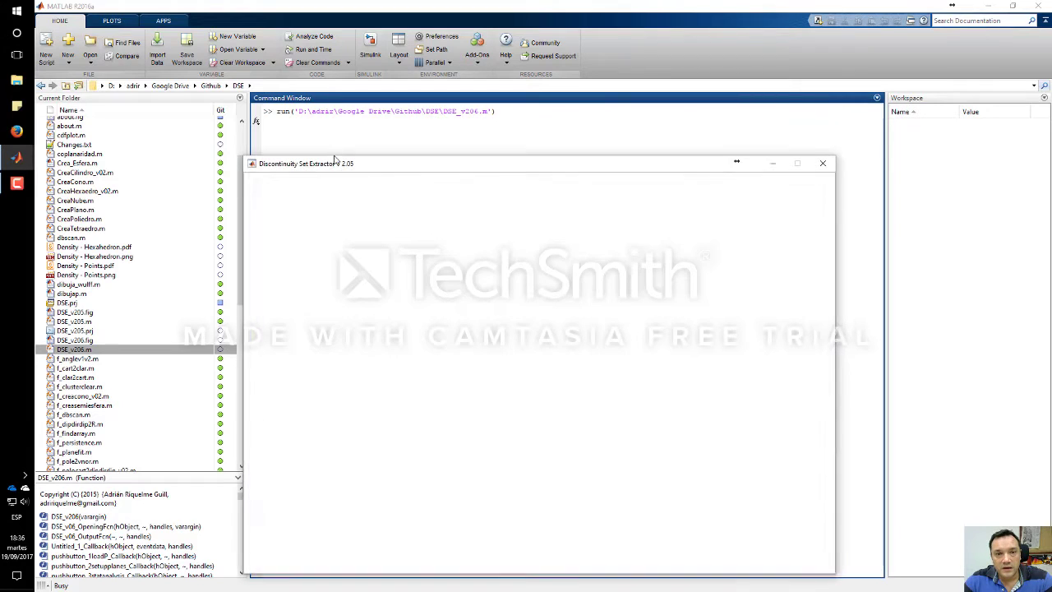
pyautogui.moveTo(357, 163); pyautogui.dragTo(349, 127)
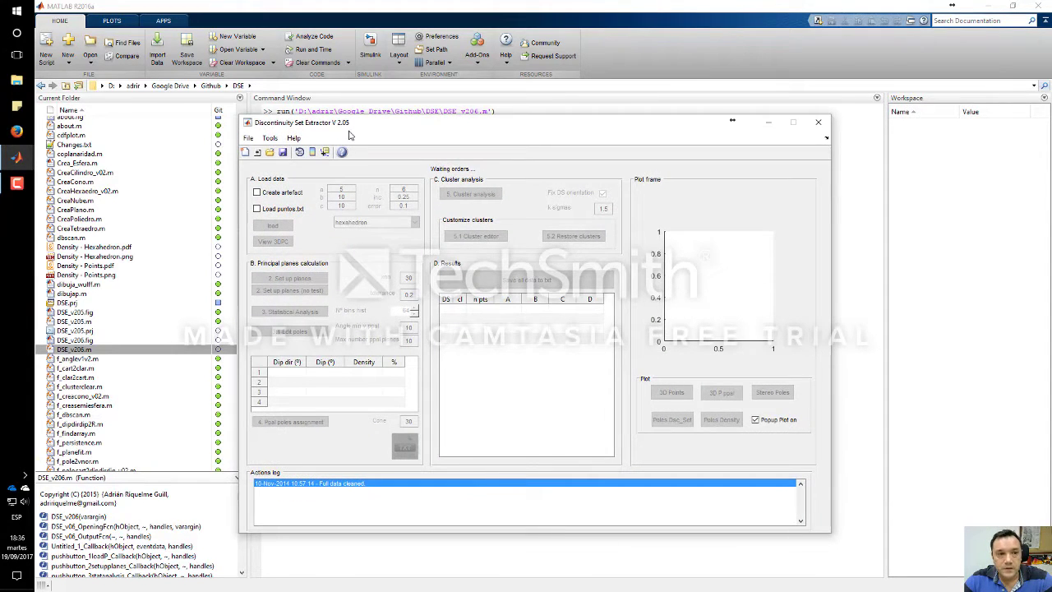
pyautogui.click(270, 138)
pyautogui.moveTo(249, 139)
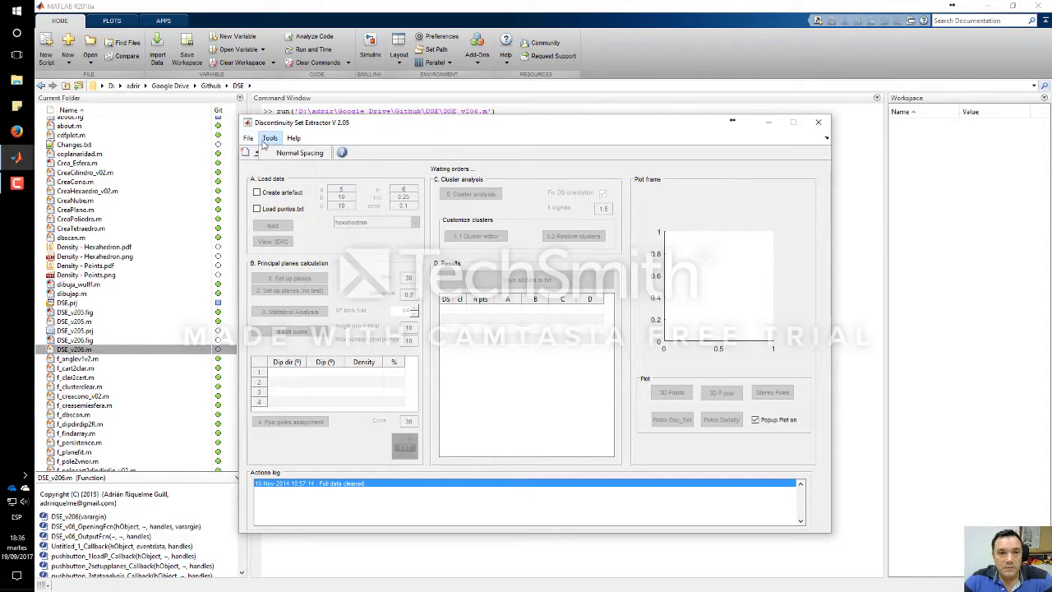
pyautogui.click(293, 138)
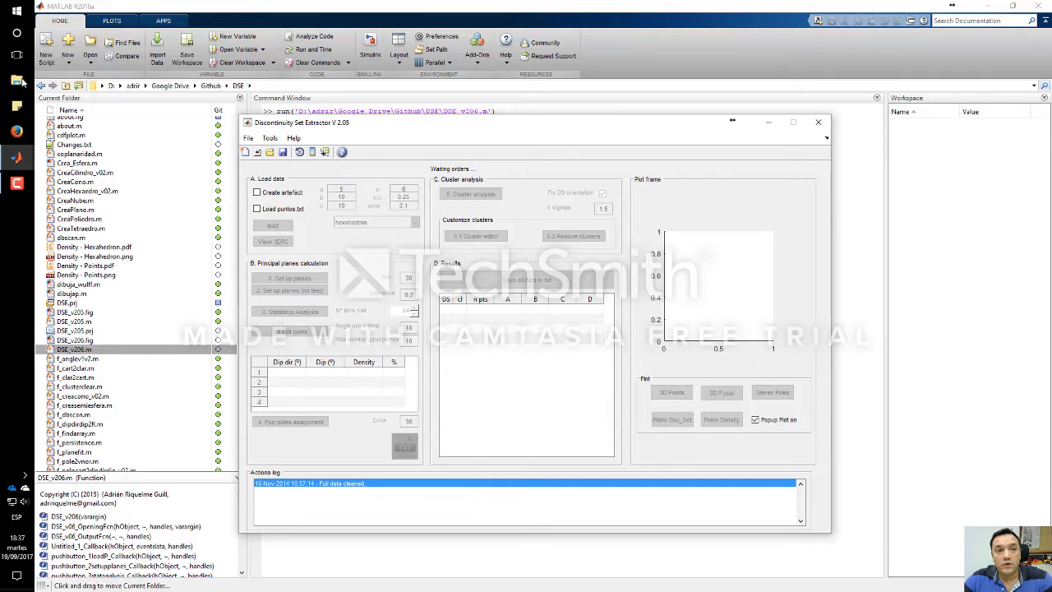
# Launch CloudCompare, restore its window to a smaller size and minimize the MATLAB main window
pyautogui.click(17, 12)
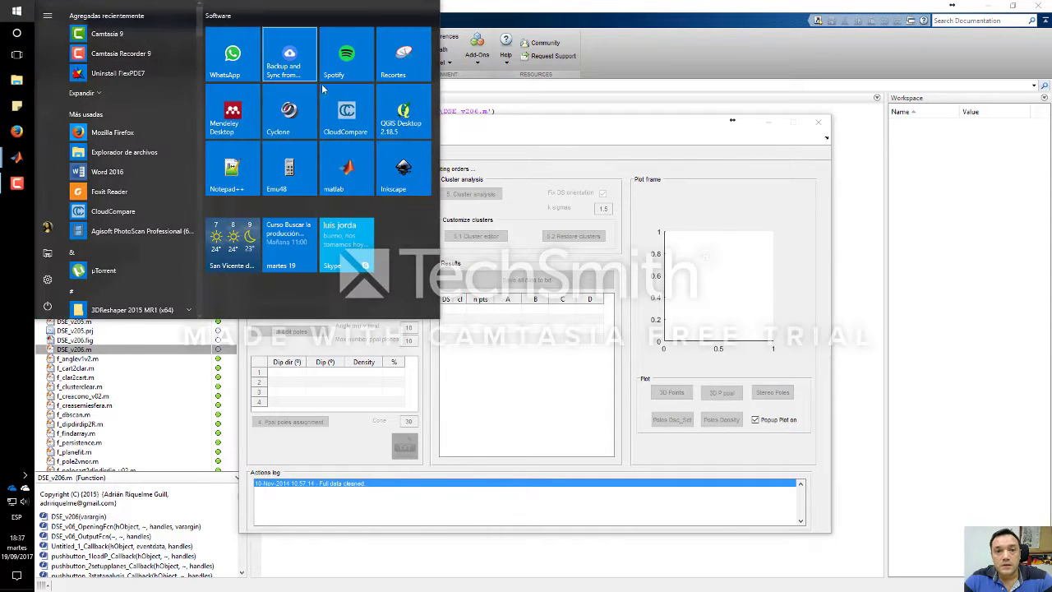
pyautogui.click(343, 104)
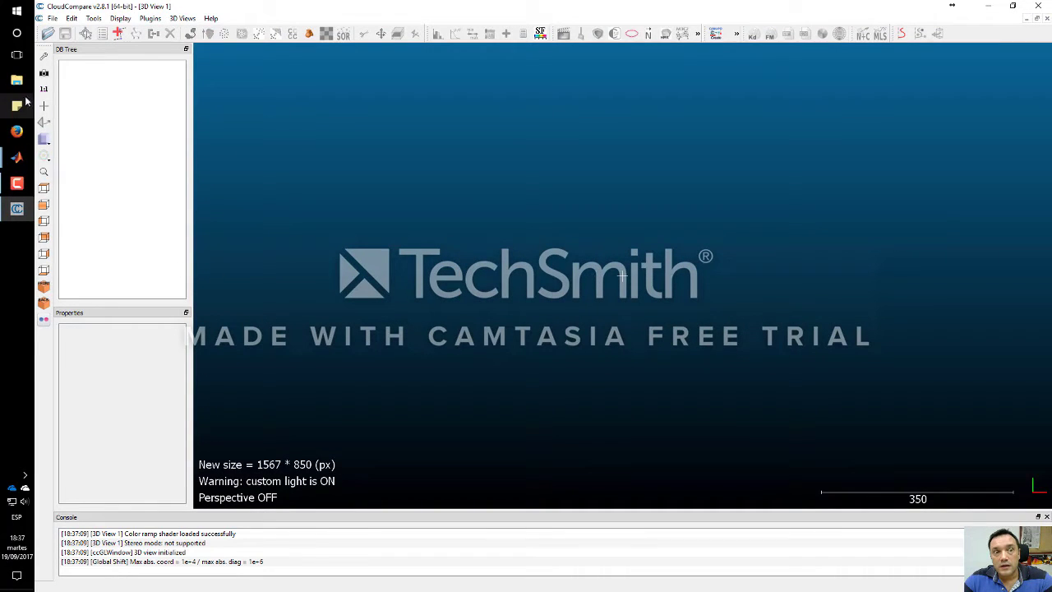
pyautogui.moveTo(293, 9); pyautogui.dragTo(542, 148)
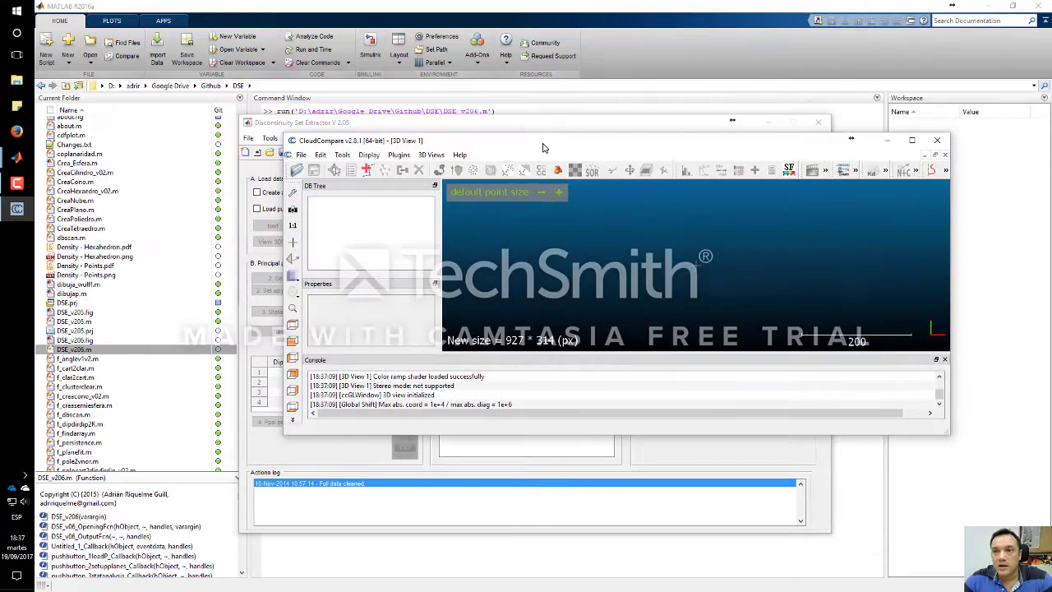
pyautogui.click(991, 7)
# Open tunnel_rockbench_3_v02.txt from the DSE_demo desktop folder in Notepad++ and arrange it beside the CloudCompare window
pyautogui.doubleClick(165, 230)
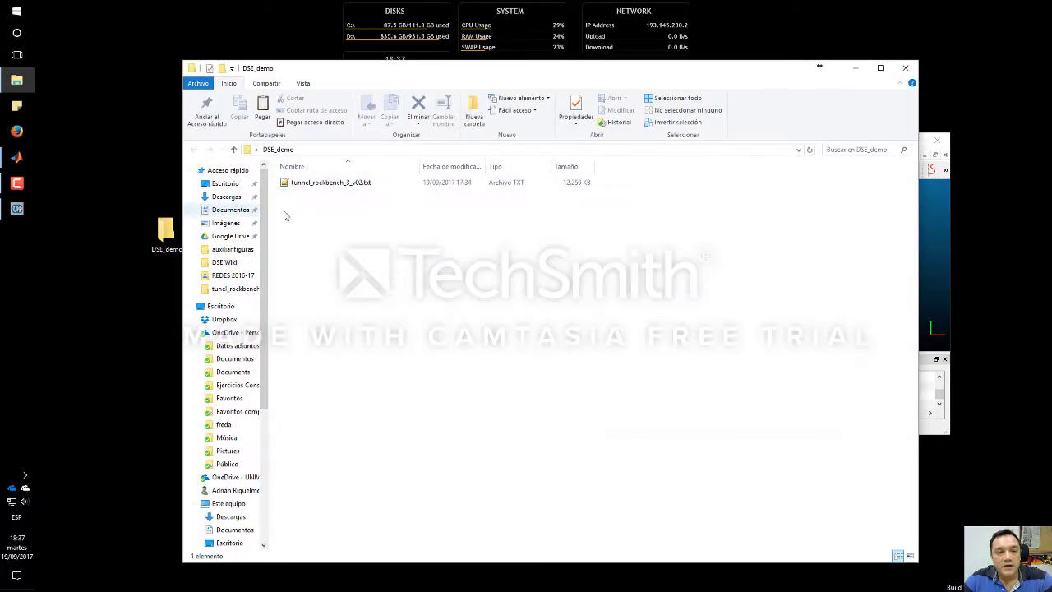
pyautogui.doubleClick(329, 182)
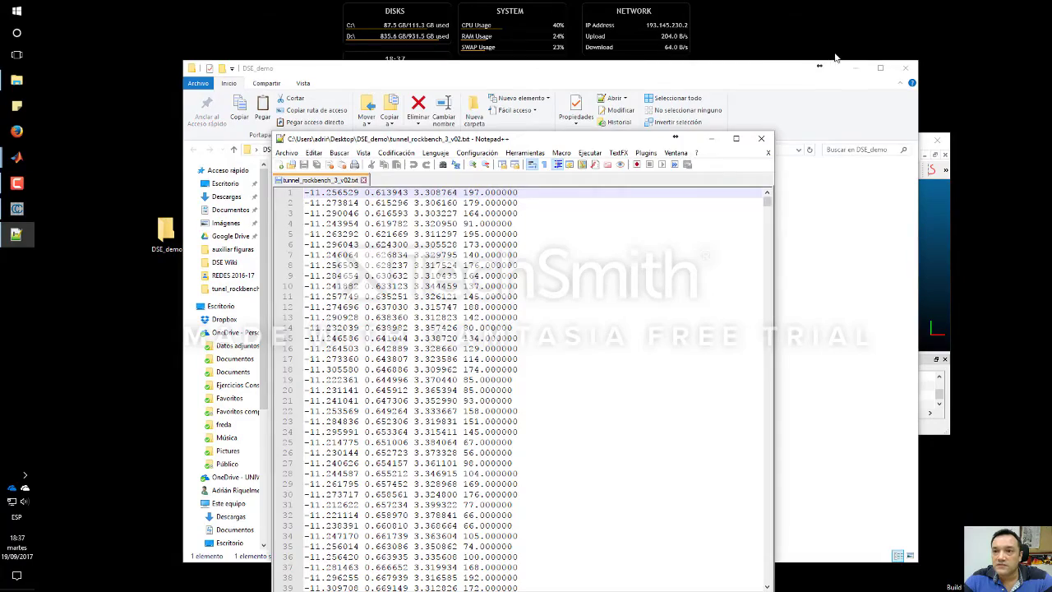
pyautogui.click(855, 68)
pyautogui.moveTo(446, 141); pyautogui.dragTo(237, 82)
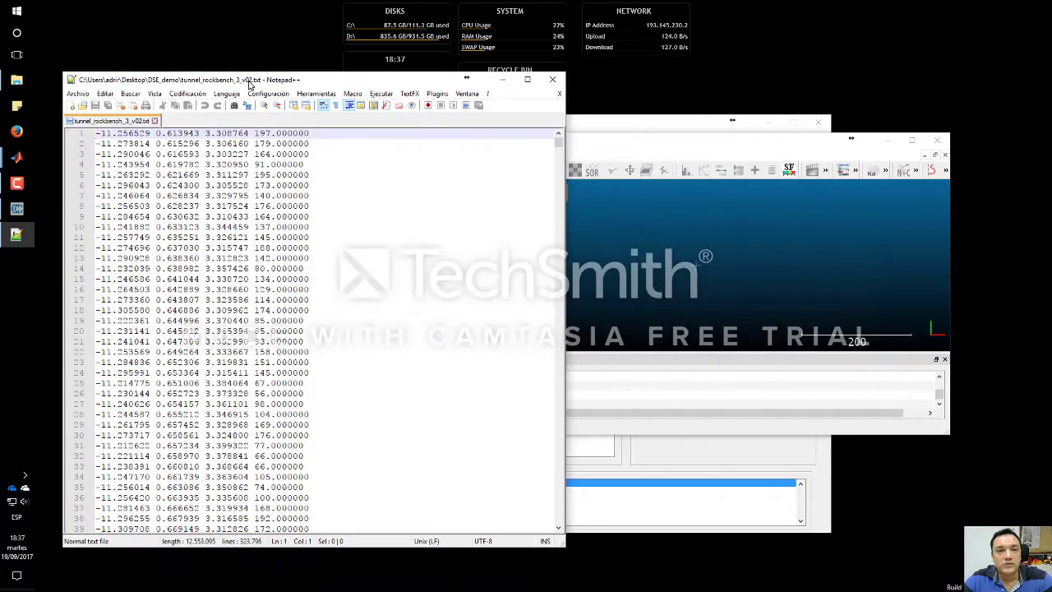
pyautogui.click(670, 148)
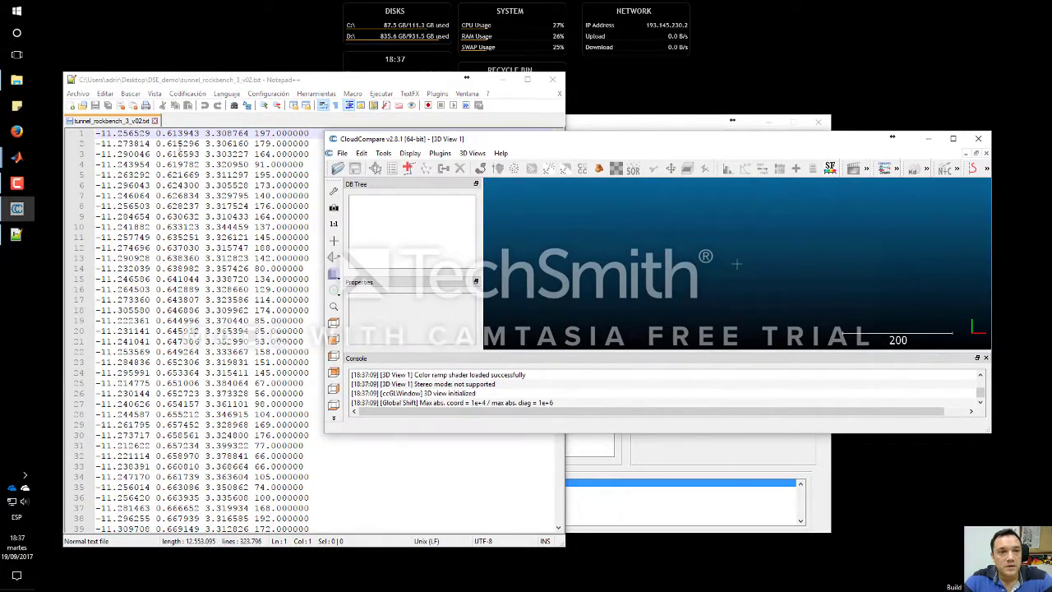
pyautogui.click(180, 146)
# Examine the coordinate columns and the fourth scalar column of the point file, and close Notepad++
pyautogui.click(114, 134)
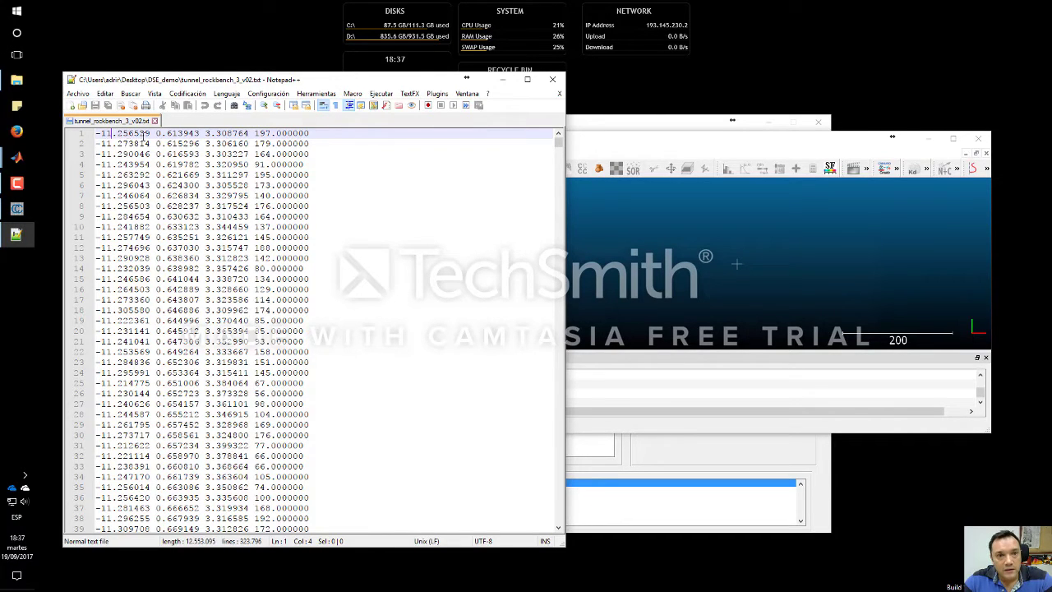
pyautogui.moveTo(157, 133); pyautogui.dragTo(151, 133)
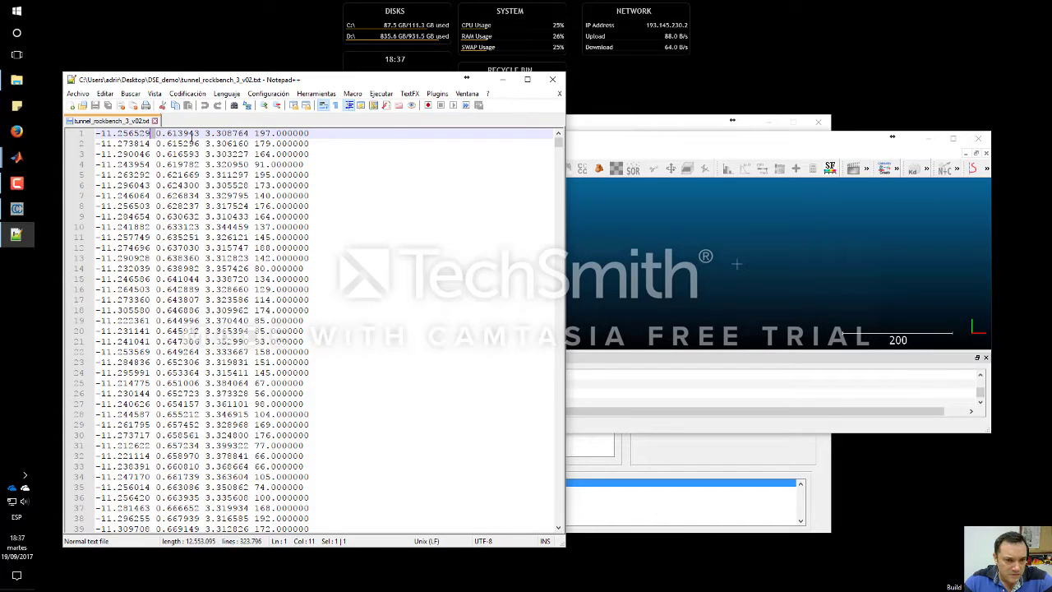
pyautogui.moveTo(205, 133); pyautogui.dragTo(200, 134)
pyautogui.moveTo(118, 133); pyautogui.dragTo(162, 133)
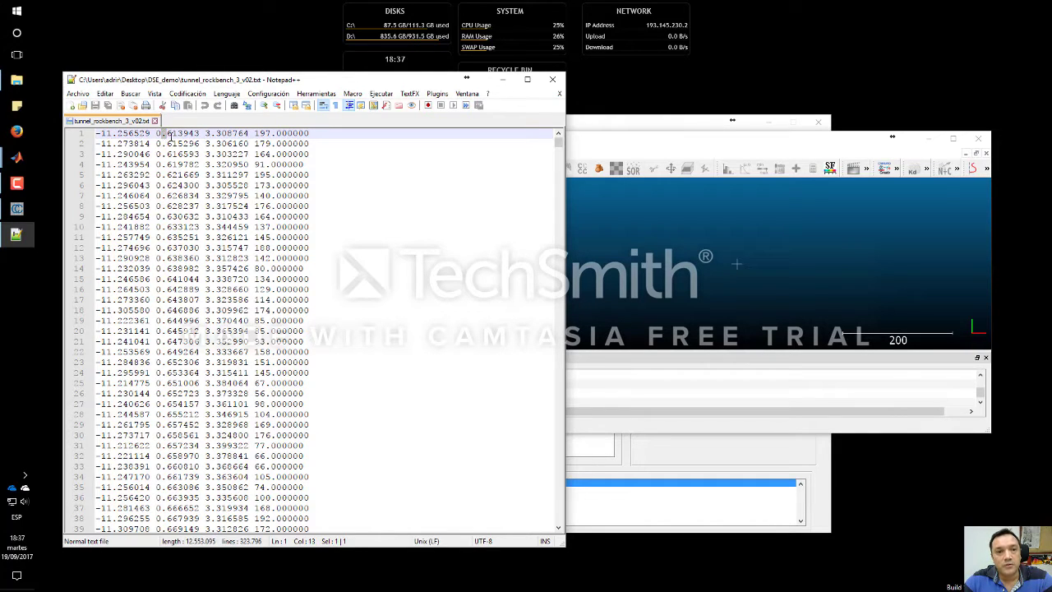
pyautogui.click(120, 134)
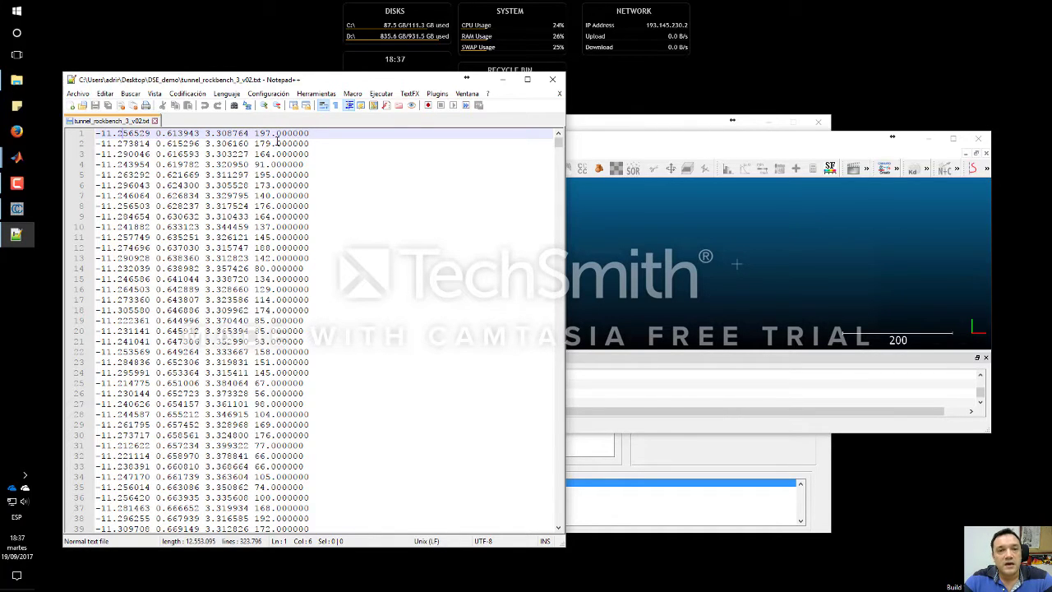
pyautogui.moveTo(277, 135); pyautogui.dragTo(292, 311)
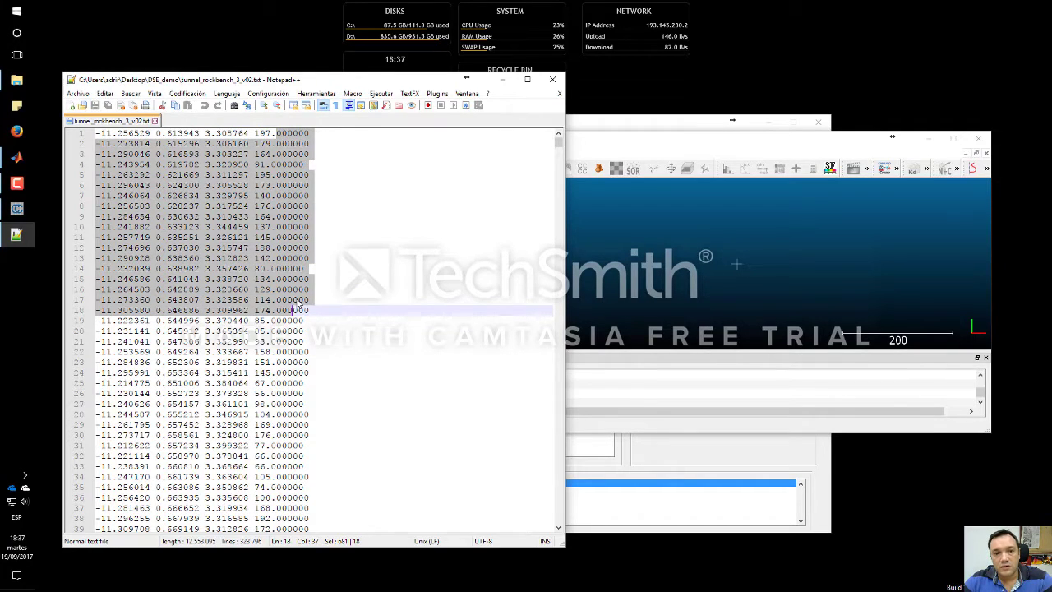
pyautogui.click(259, 280)
pyautogui.click(176, 153)
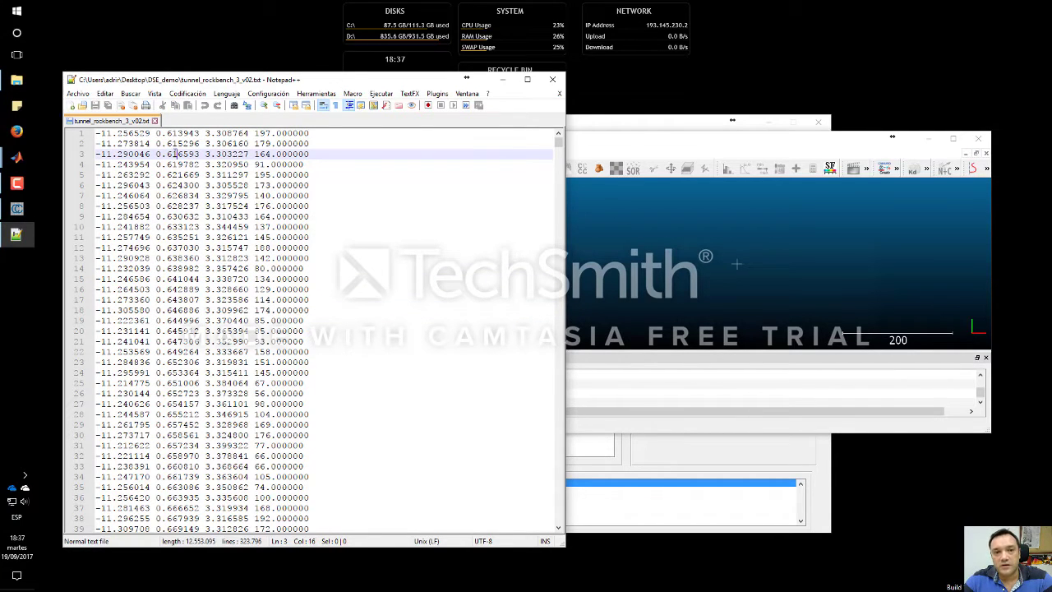
pyautogui.click(553, 79)
# Import tunnel_rockbench_3_v02.txt from the DSE_demo folder into CloudCompare with its columns read as X, Y, Z and Scalar
pyautogui.doubleClick(167, 232)
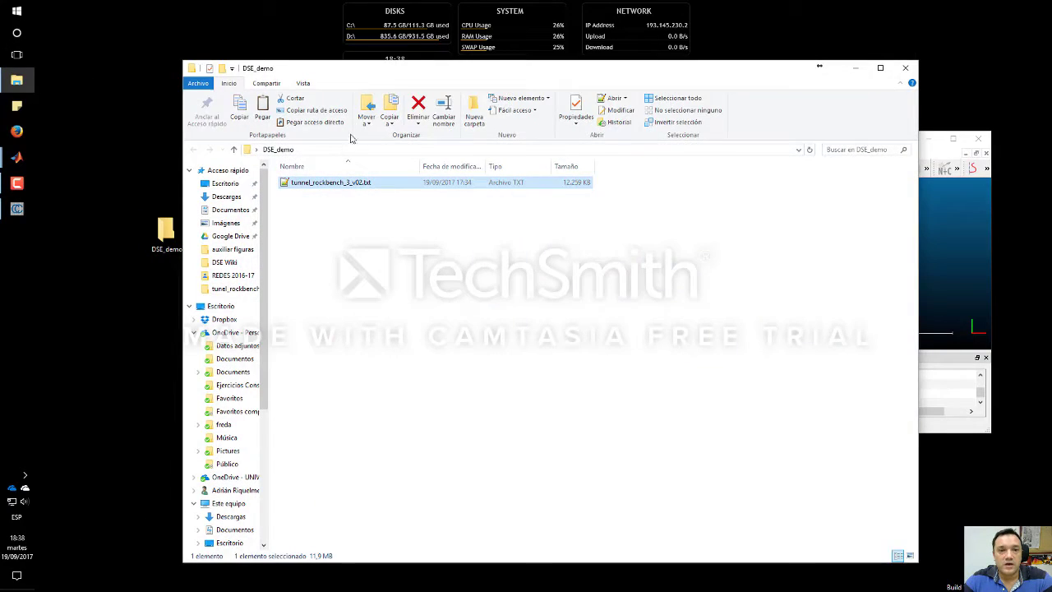
pyautogui.moveTo(390, 78); pyautogui.dragTo(369, 330)
pyautogui.click(313, 442)
pyautogui.moveTo(550, 304); pyautogui.dragTo(549, 304)
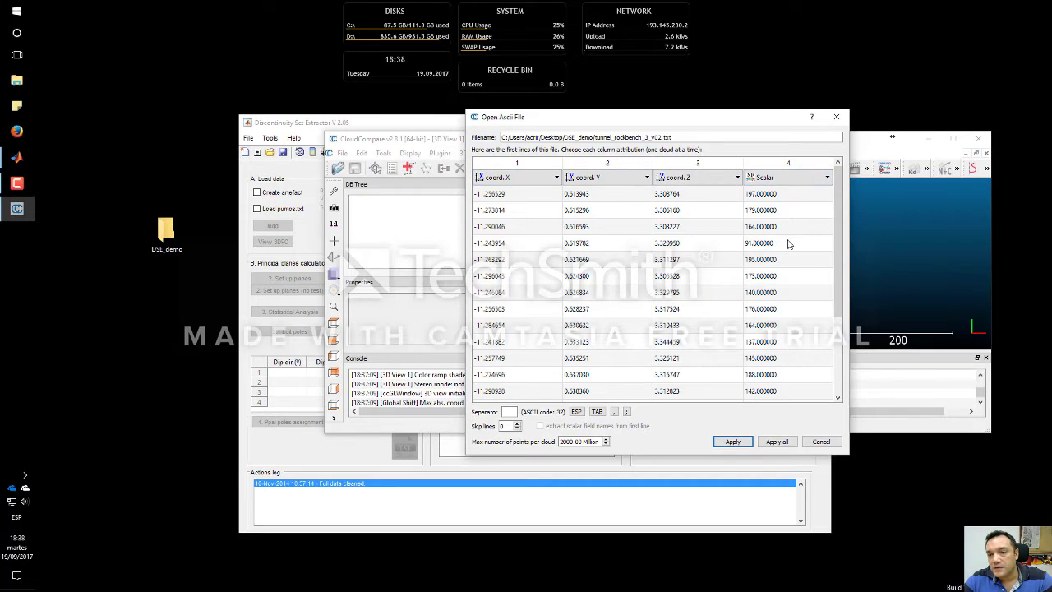
pyautogui.click(734, 443)
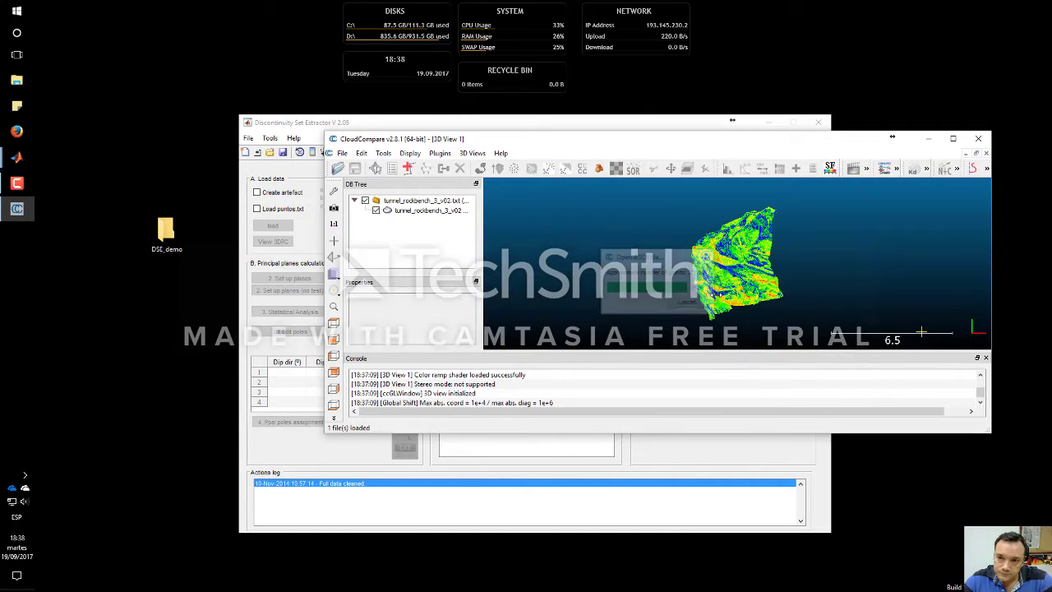
# Maximize CloudCompare, select the imported point cloud and inspect the rock surface up close from different angles
pyautogui.doubleClick(916, 139)
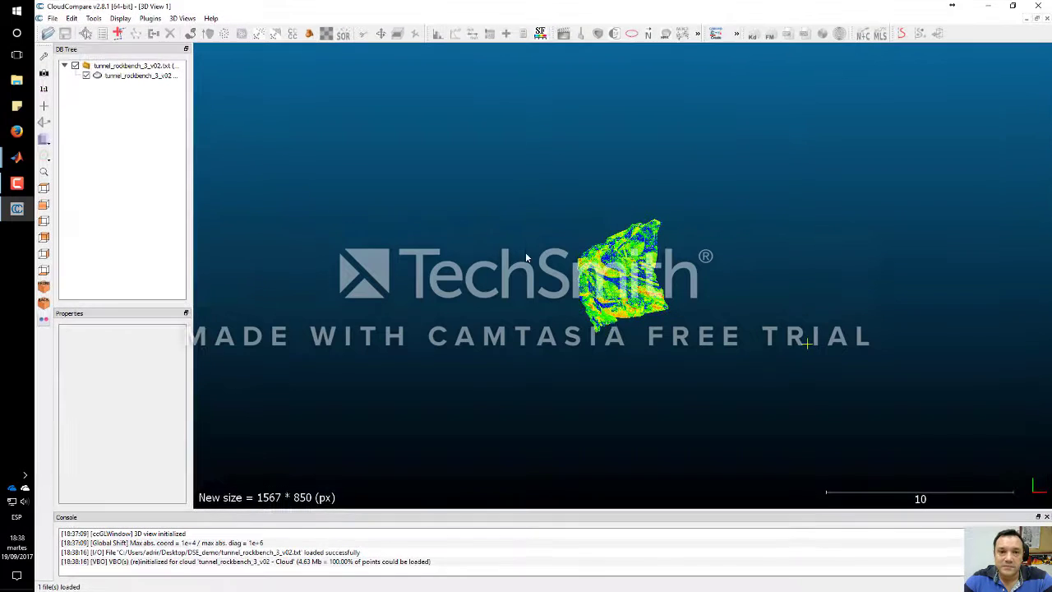
pyautogui.click(143, 75)
pyautogui.scroll(5, 641, 362)
pyautogui.moveTo(636, 376); pyautogui.dragTo(514, 286)
pyautogui.scroll(3, 514, 286)
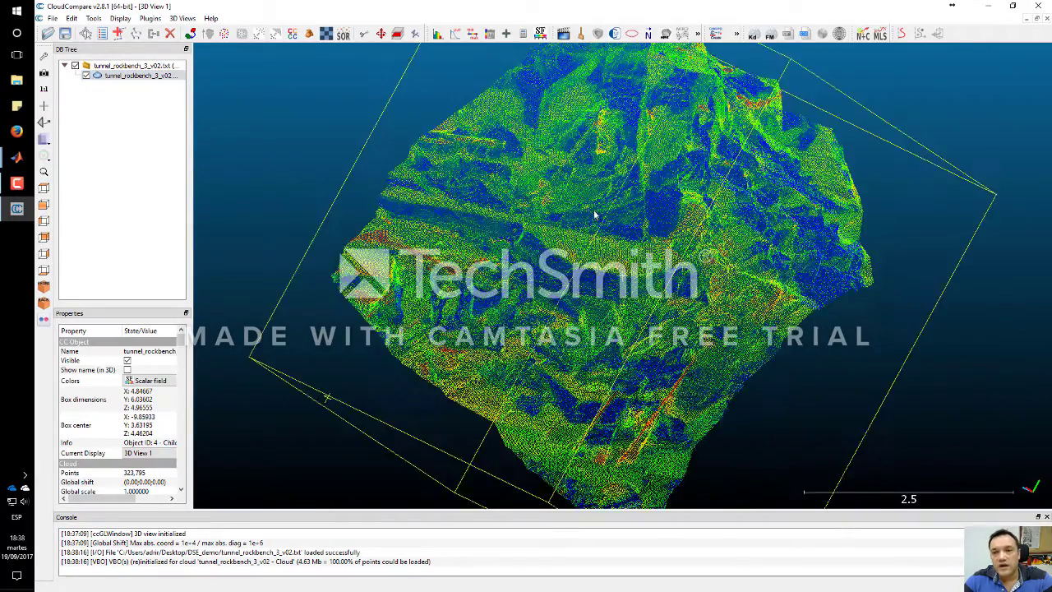
pyautogui.moveTo(596, 216); pyautogui.dragTo(461, 180)
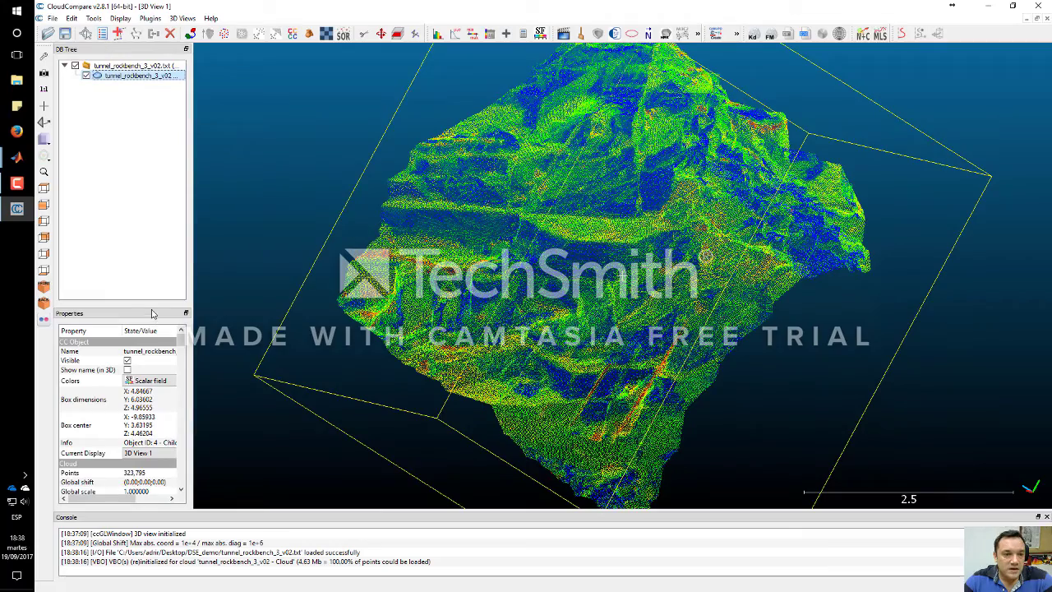
# Set the point cloud's scalar field color scale to Grey and increase the display point size to 2
pyautogui.moveTo(153, 306); pyautogui.dragTo(155, 167)
pyautogui.scroll(-2, 186, 251)
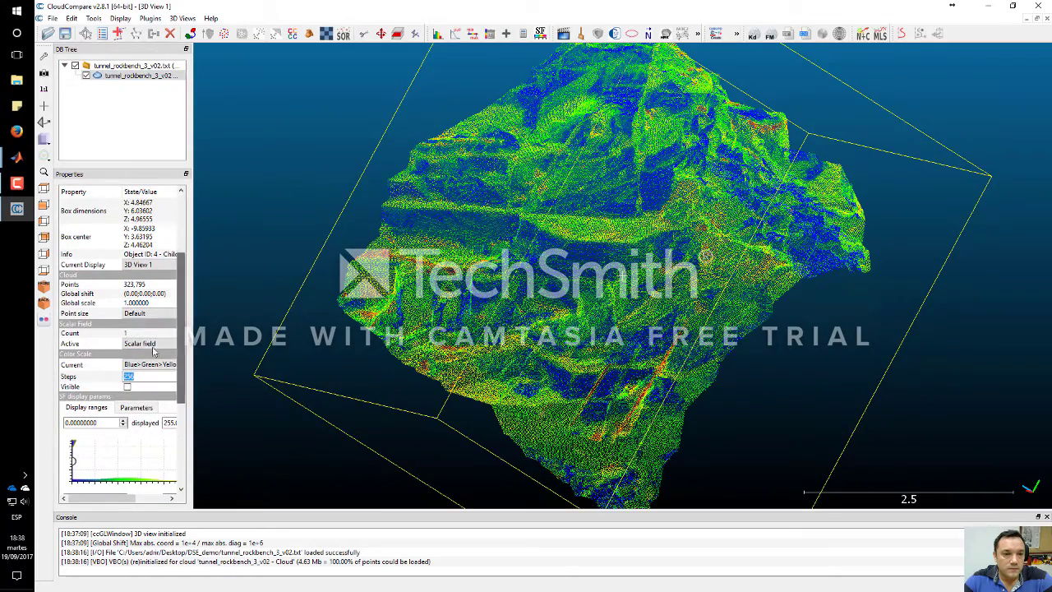
pyautogui.click(149, 364)
pyautogui.click(131, 382)
pyautogui.moveTo(460, 247); pyautogui.dragTo(538, 205)
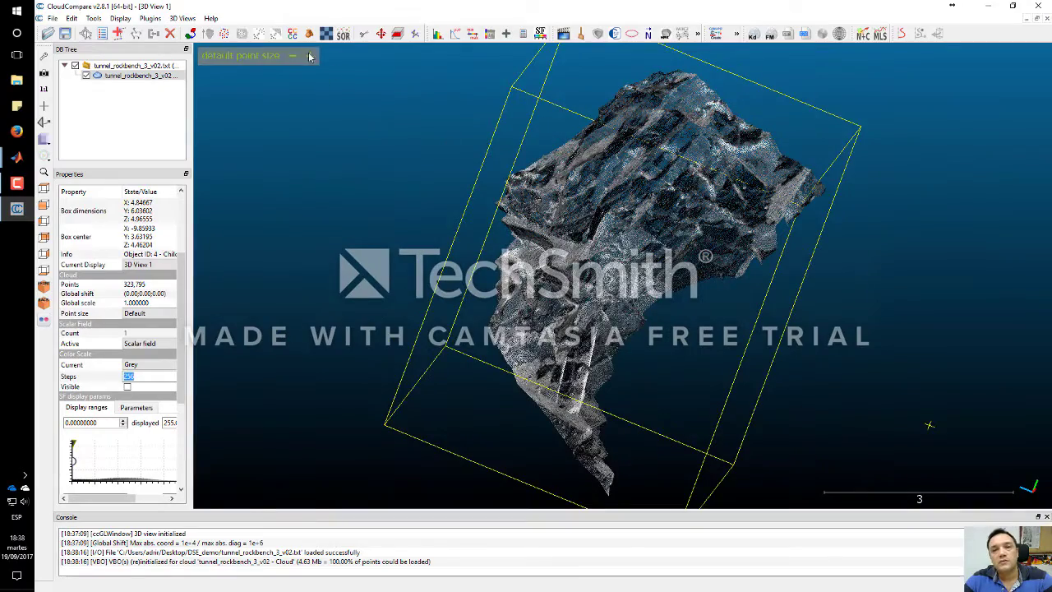
pyautogui.click(316, 56)
pyautogui.moveTo(424, 162); pyautogui.dragTo(465, 275)
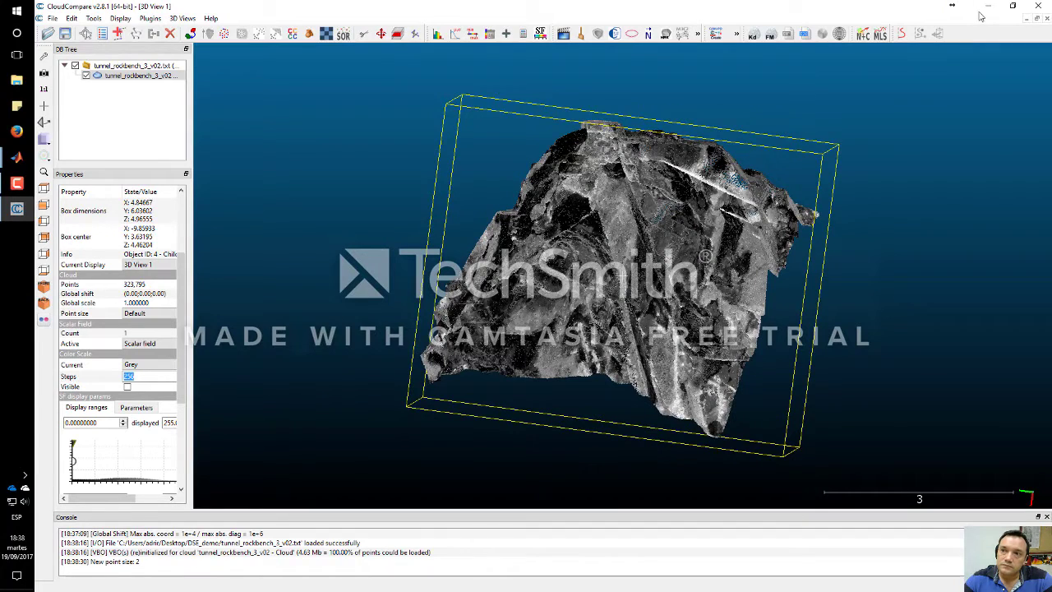
# Switch to the Discontinuity Set Extractor and load tunnel_rockbench_3_v02.txt from the DSE_demo folder on the desktop
pyautogui.click(988, 6)
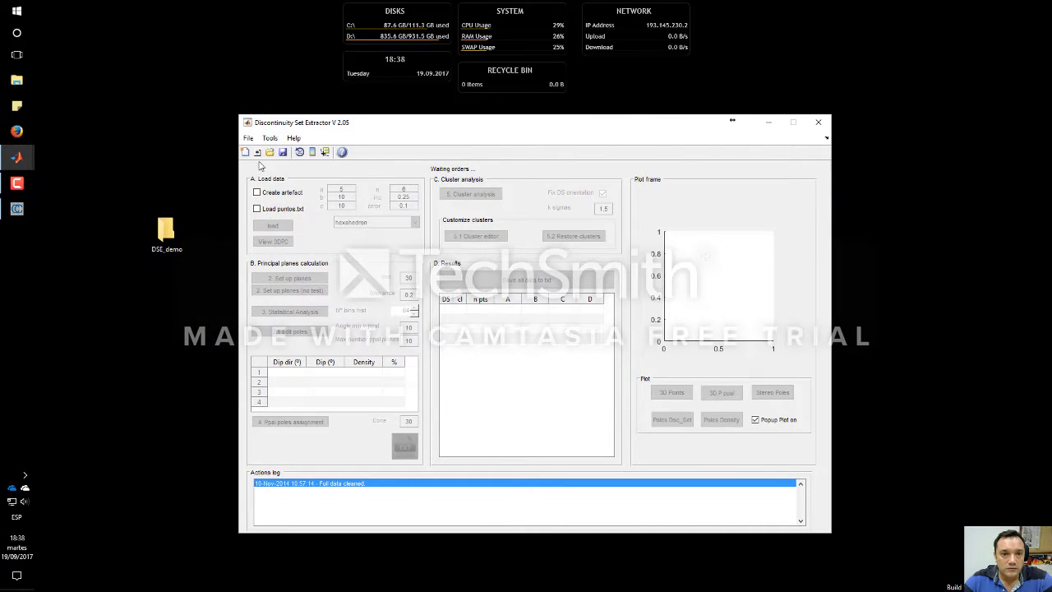
pyautogui.moveTo(300, 129); pyautogui.dragTo(292, 115)
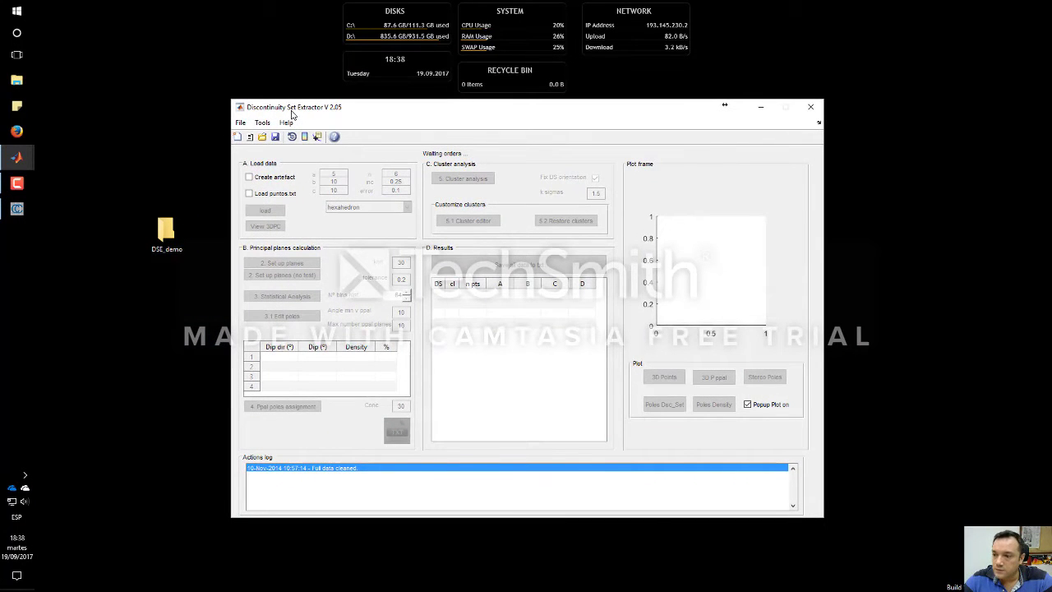
pyautogui.click(241, 123)
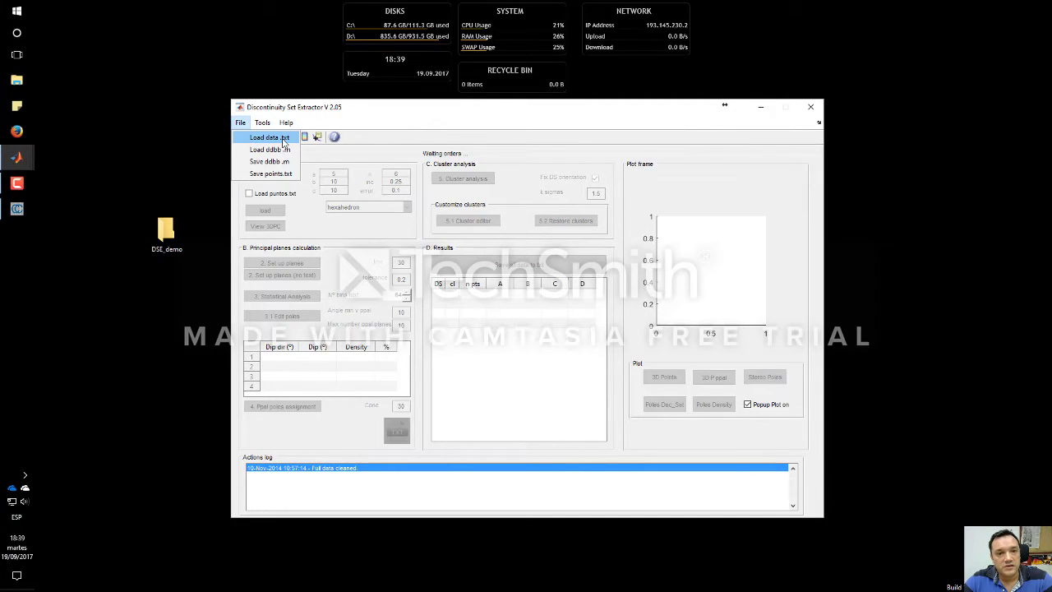
pyautogui.click(277, 138)
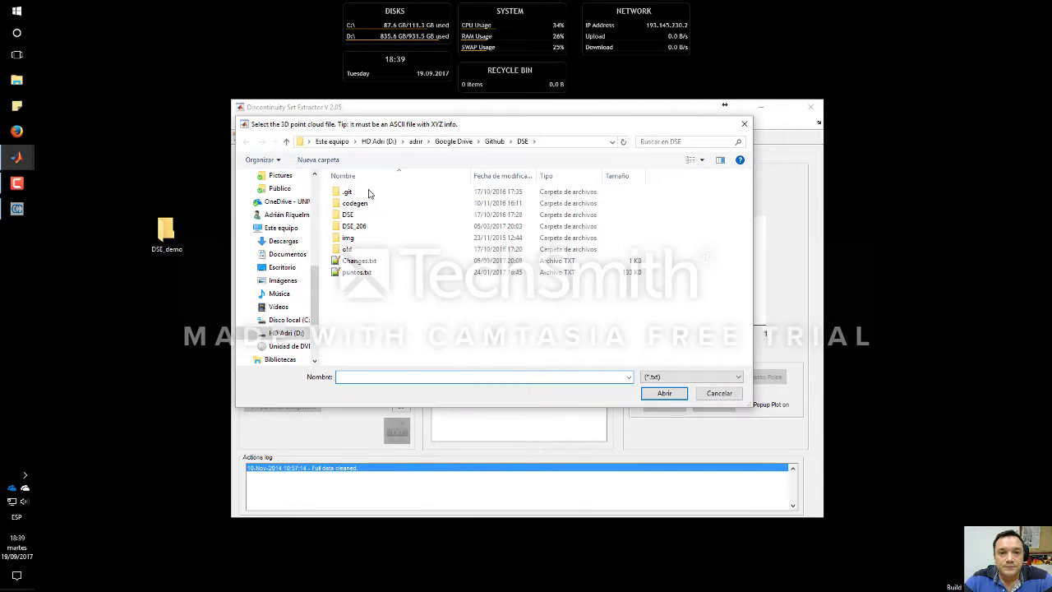
pyautogui.scroll(8, 288, 230)
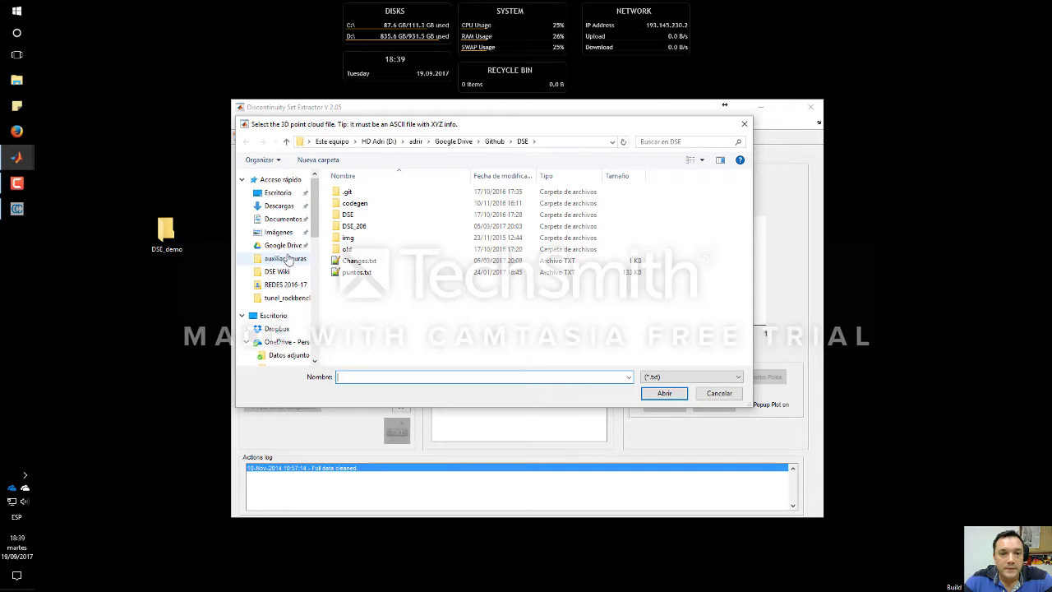
pyautogui.click(273, 193)
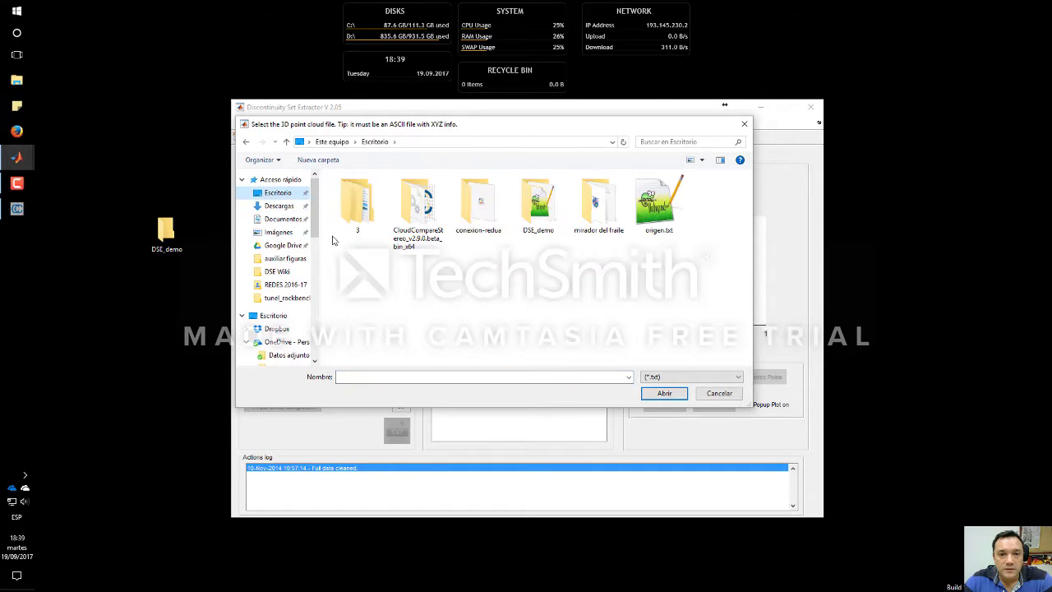
pyautogui.doubleClick(559, 218)
pyautogui.doubleClick(376, 191)
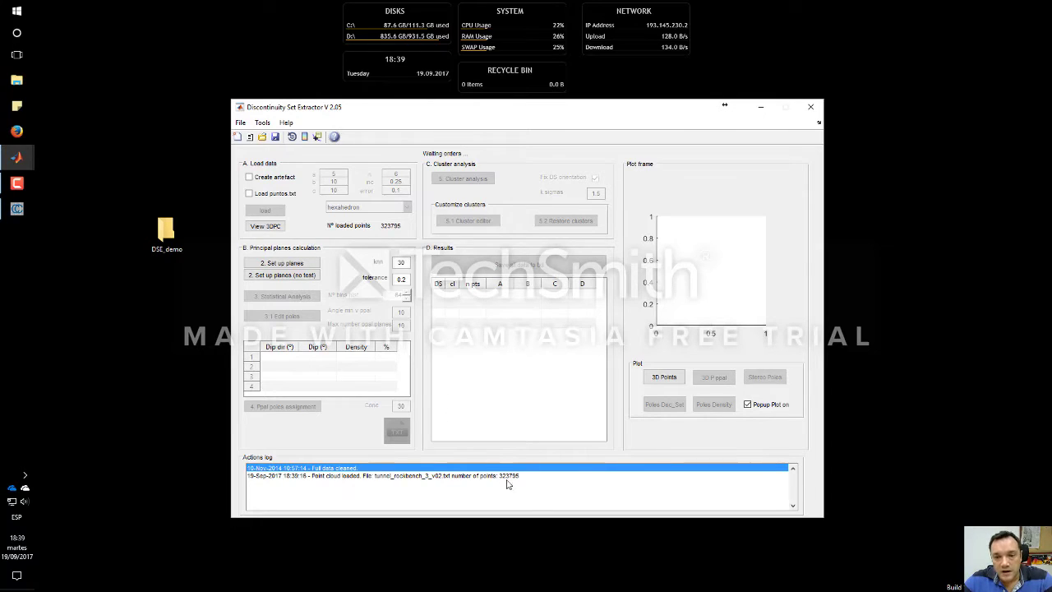
pyautogui.click(312, 476)
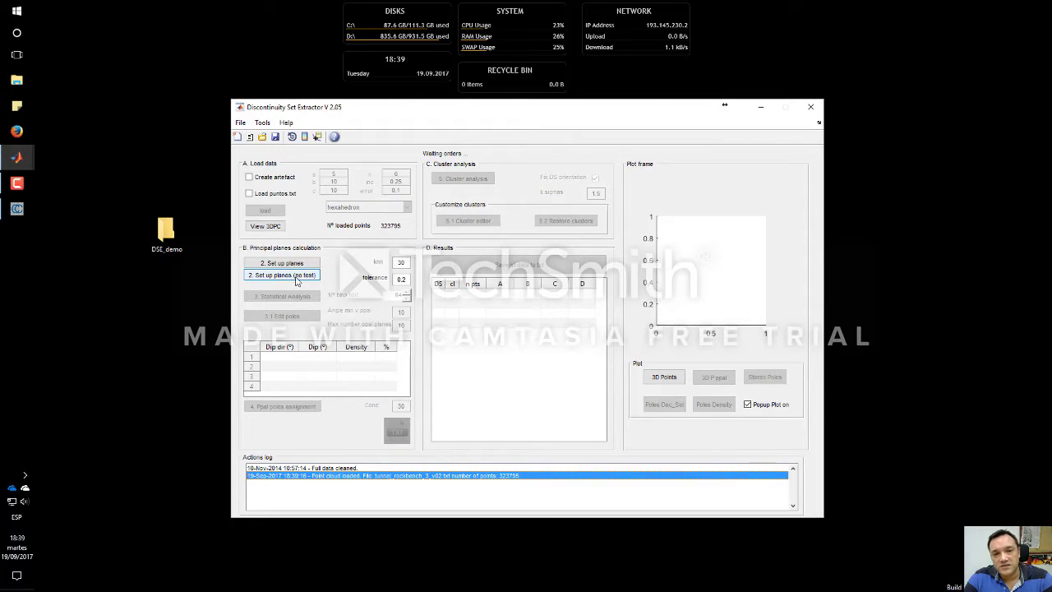
# Set up the planes with the coplanarity test, using 30 neighbours (knn) and a tolerance of 0.2
pyautogui.click(405, 262)
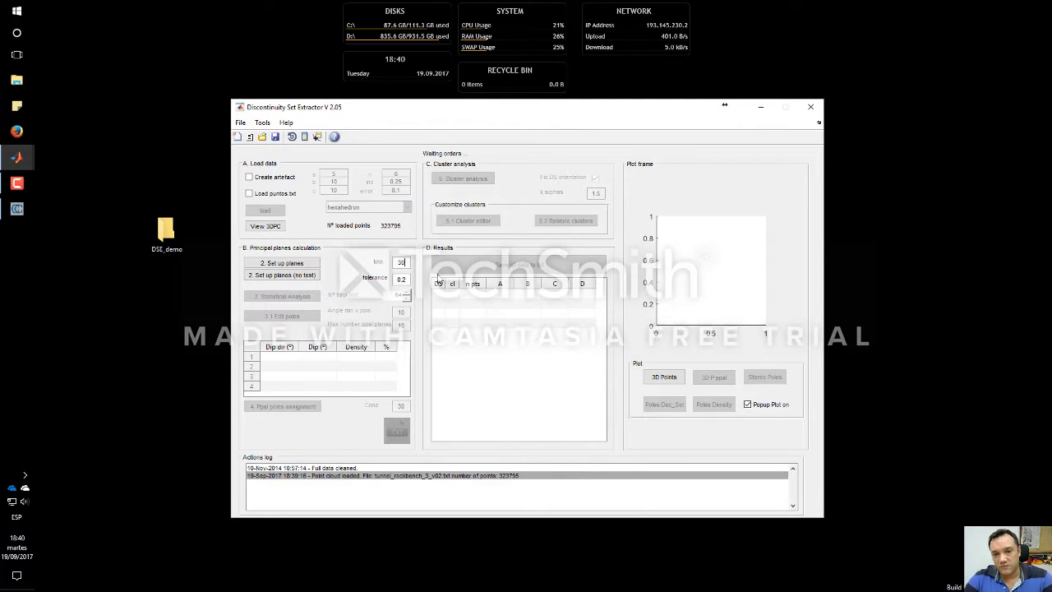
pyautogui.click(404, 279)
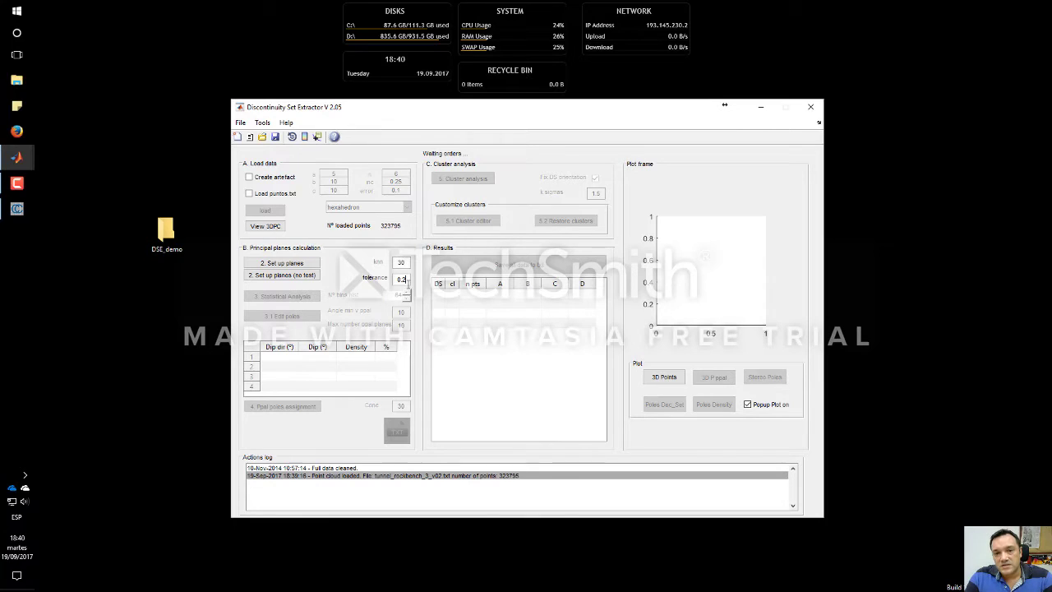
pyautogui.moveTo(405, 279); pyautogui.dragTo(396, 280)
pyautogui.click(400, 280)
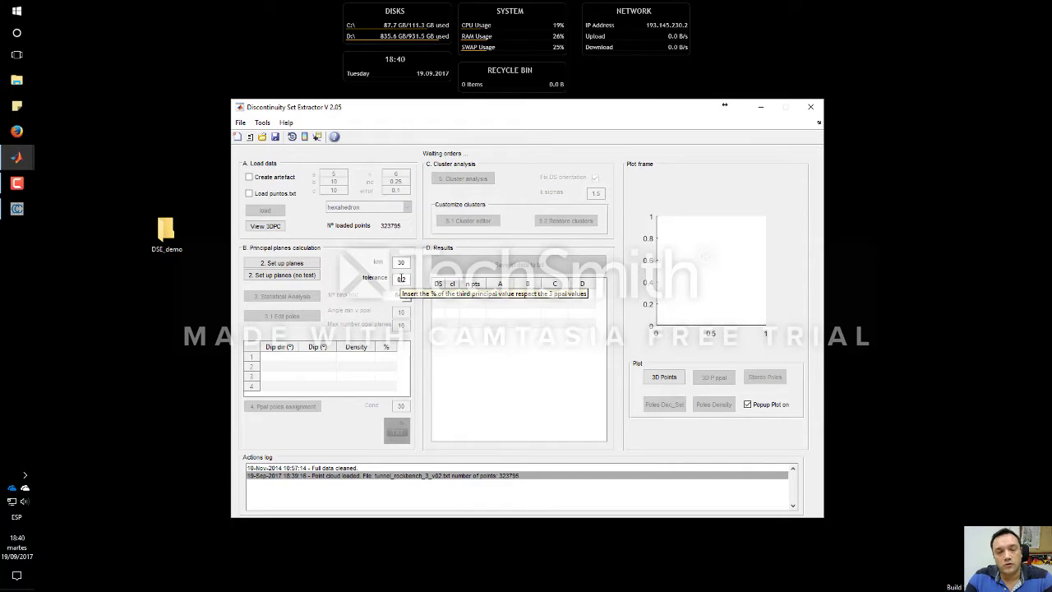
pyautogui.click(309, 268)
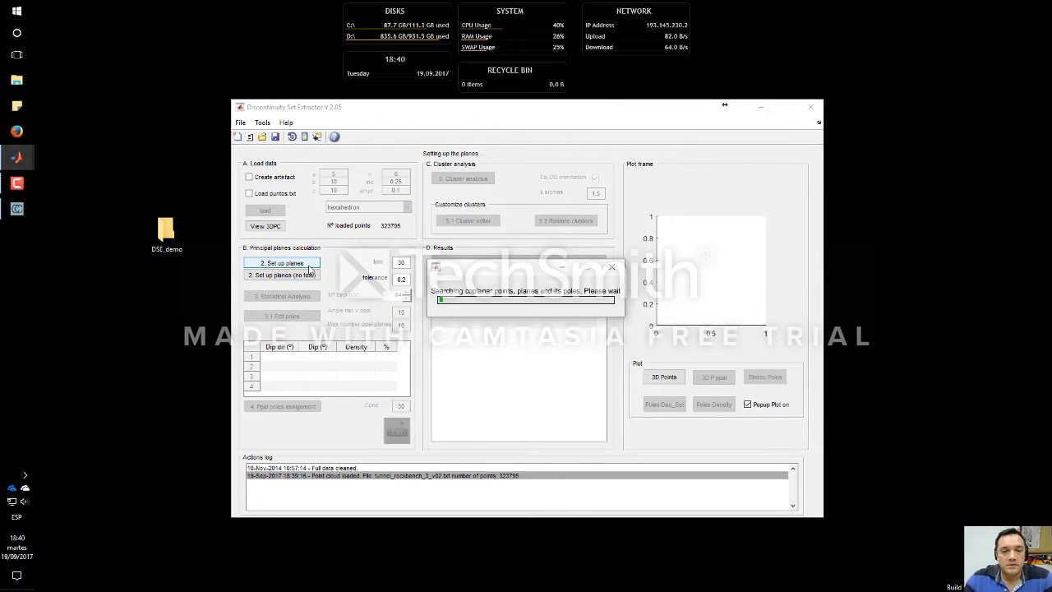
pyautogui.moveTo(496, 273); pyautogui.dragTo(557, 234)
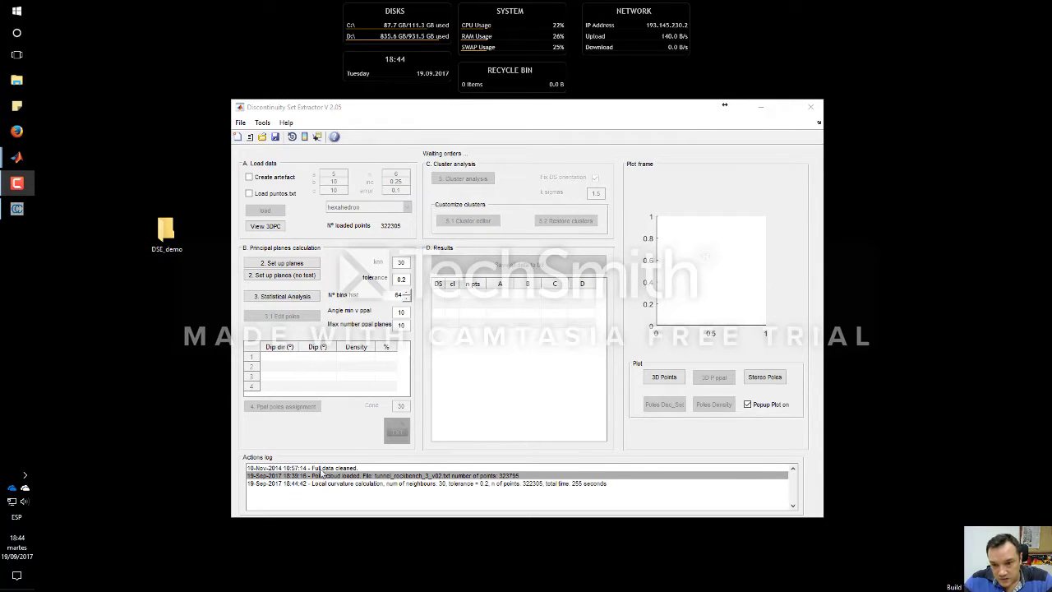
pyautogui.click(607, 485)
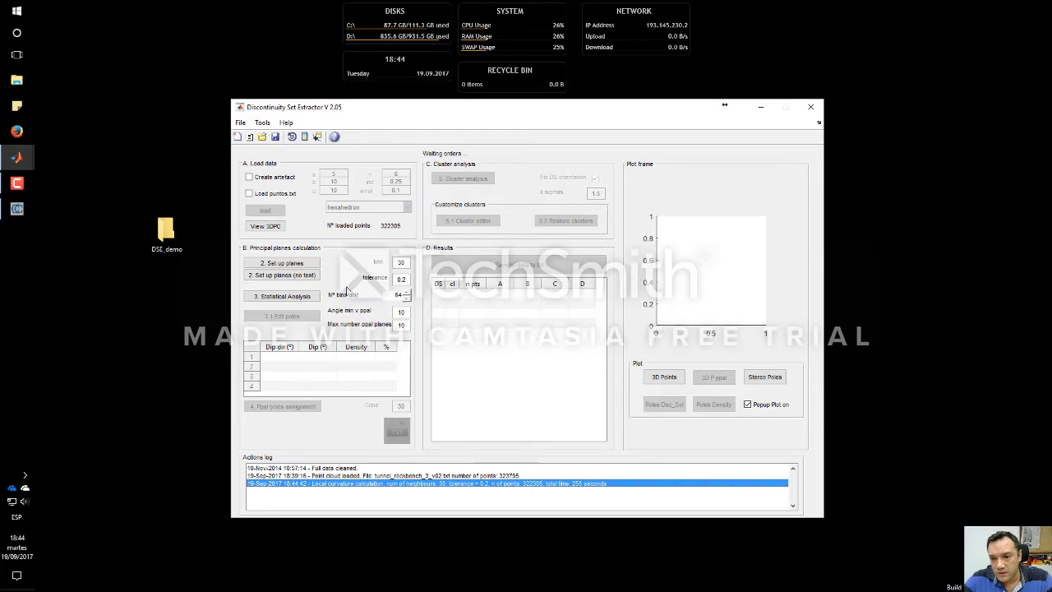
# Plot the stereographic projection of the normal vector poles, examine it at full screen size and close the figure
pyautogui.click(769, 381)
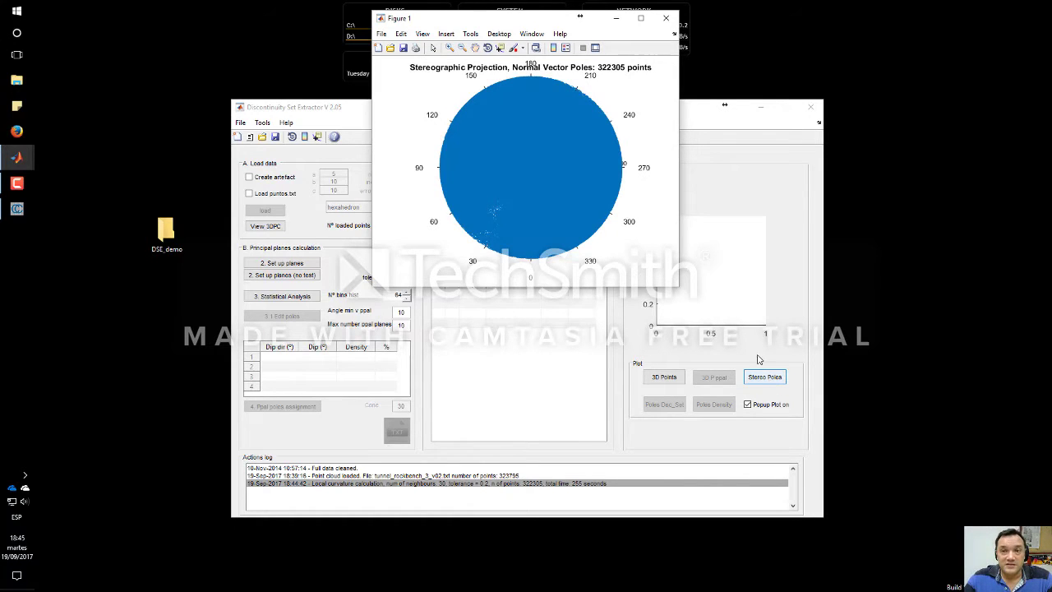
pyautogui.click(642, 18)
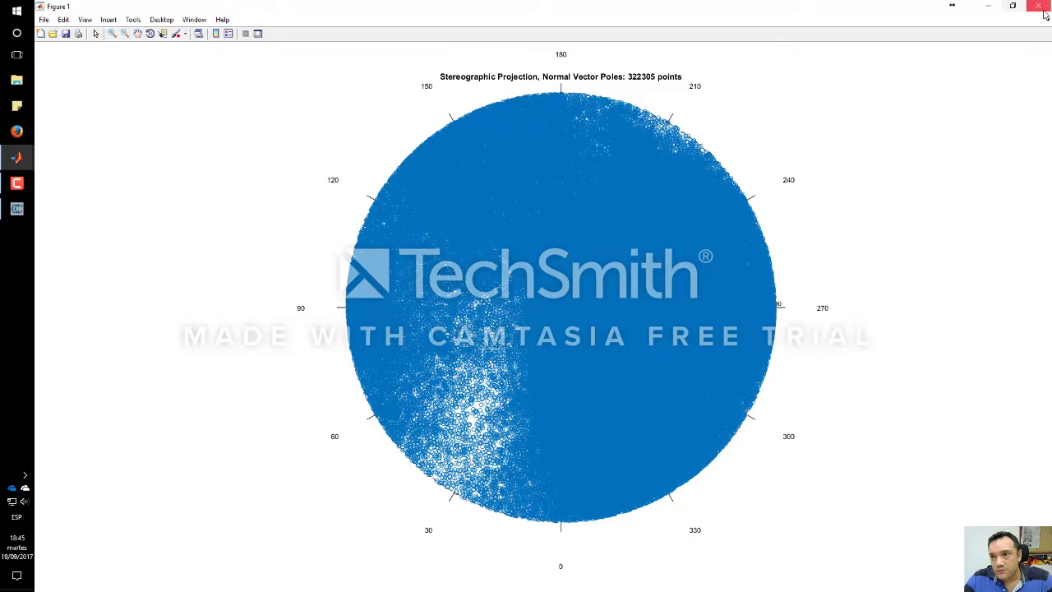
pyautogui.click(1039, 7)
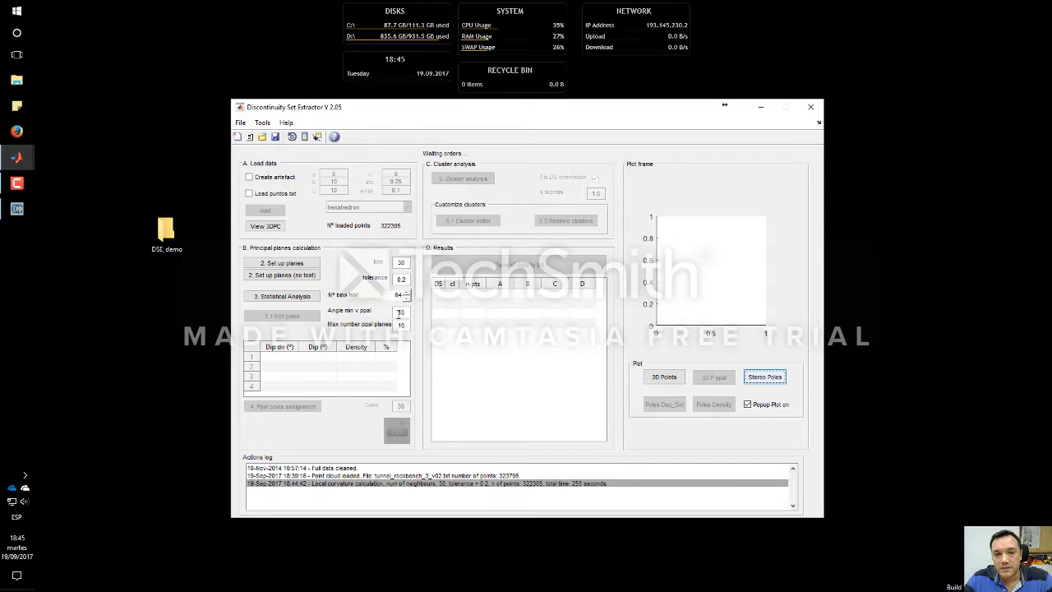
# Run the statistical analysis with a 10° minimum angle between principal poles, and compare the poles density plot with the stereographic poles plot
pyautogui.click(310, 297)
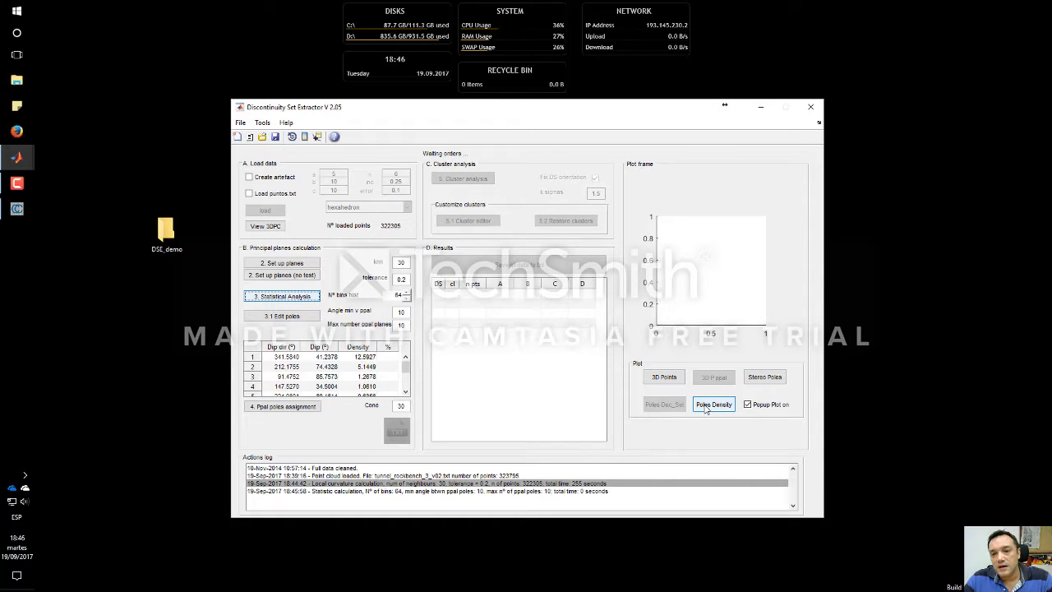
pyautogui.click(706, 410)
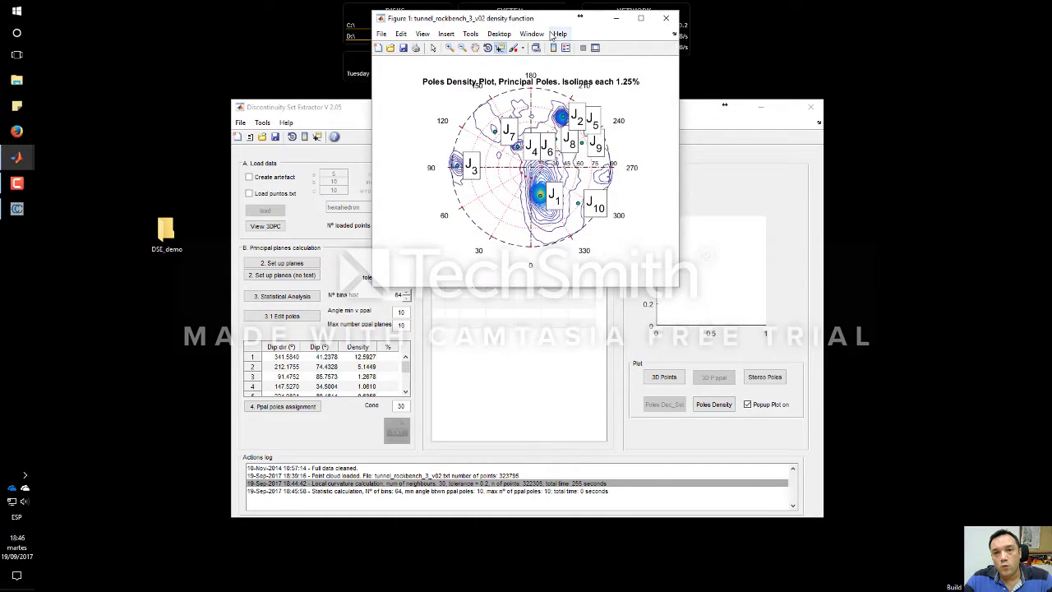
pyautogui.click(764, 377)
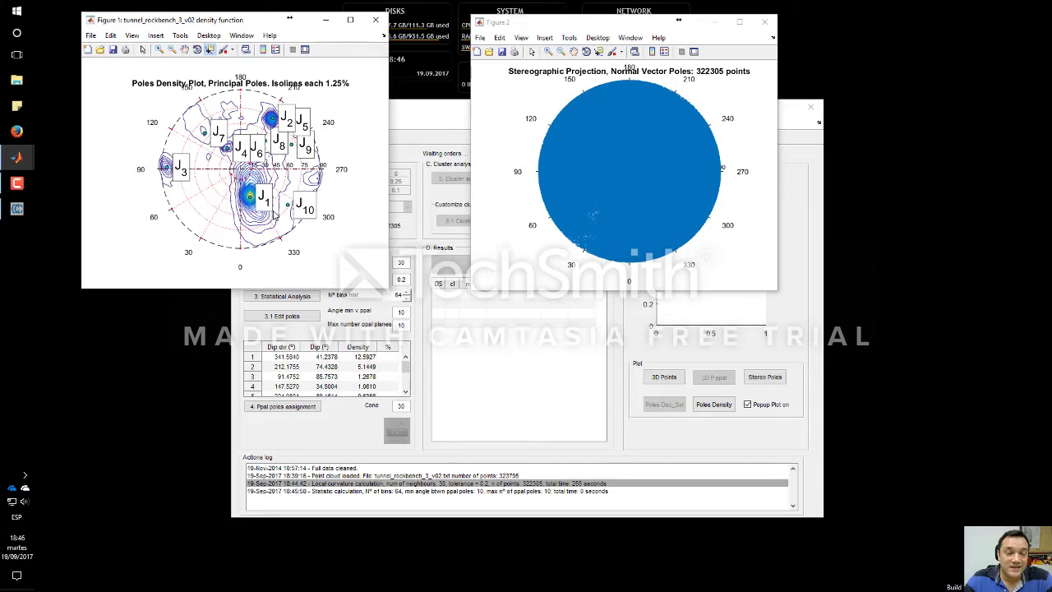
pyautogui.click(764, 24)
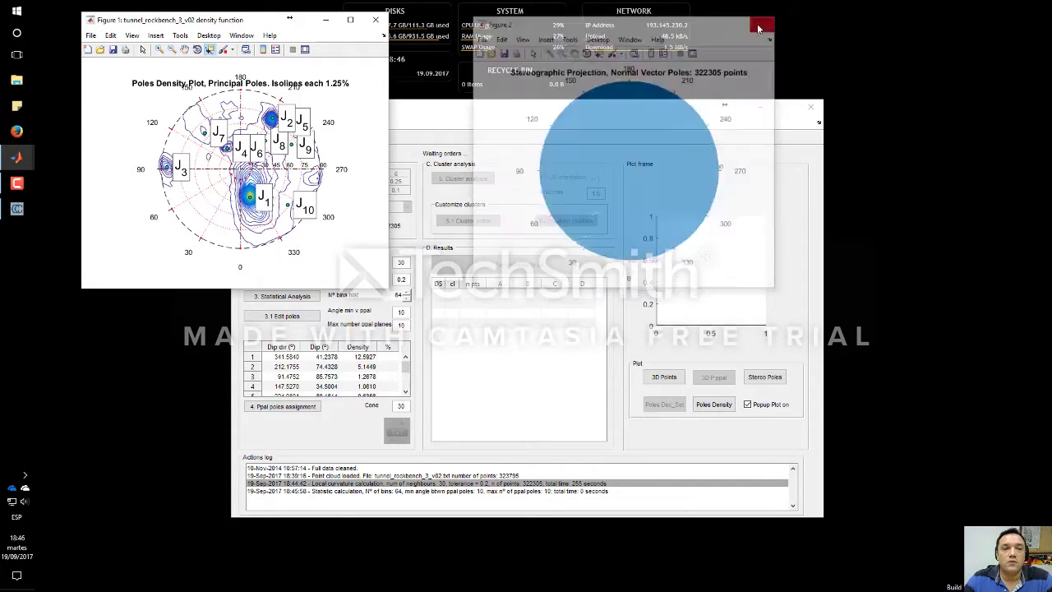
# Inspect the dip direction, dip and density of poles J1, J2, J3, J4 and J7 in the enlarged density plot, view it in 3D and close it
pyautogui.click(350, 19)
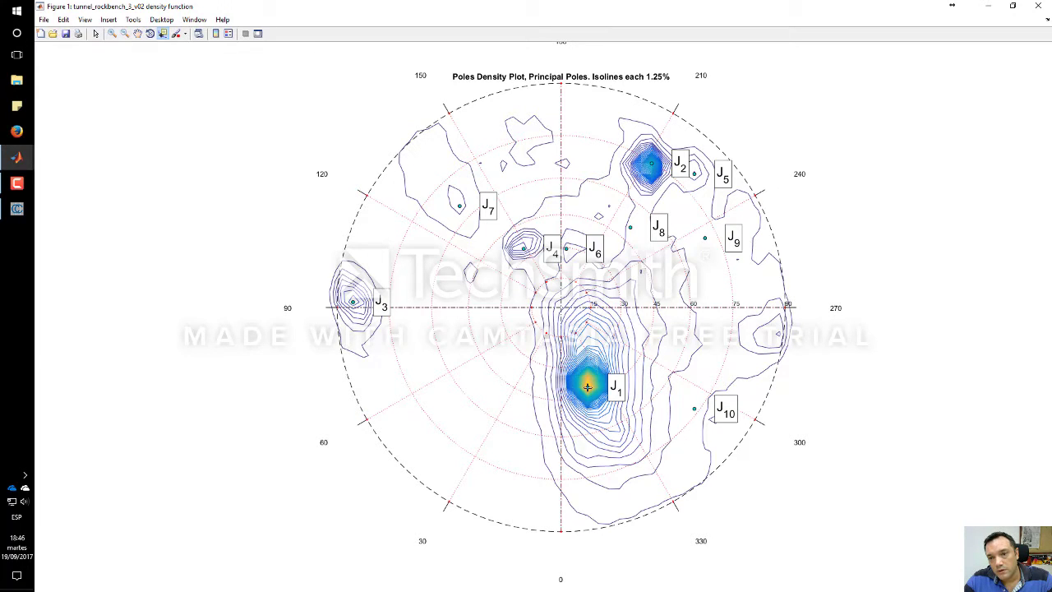
pyautogui.click(588, 387)
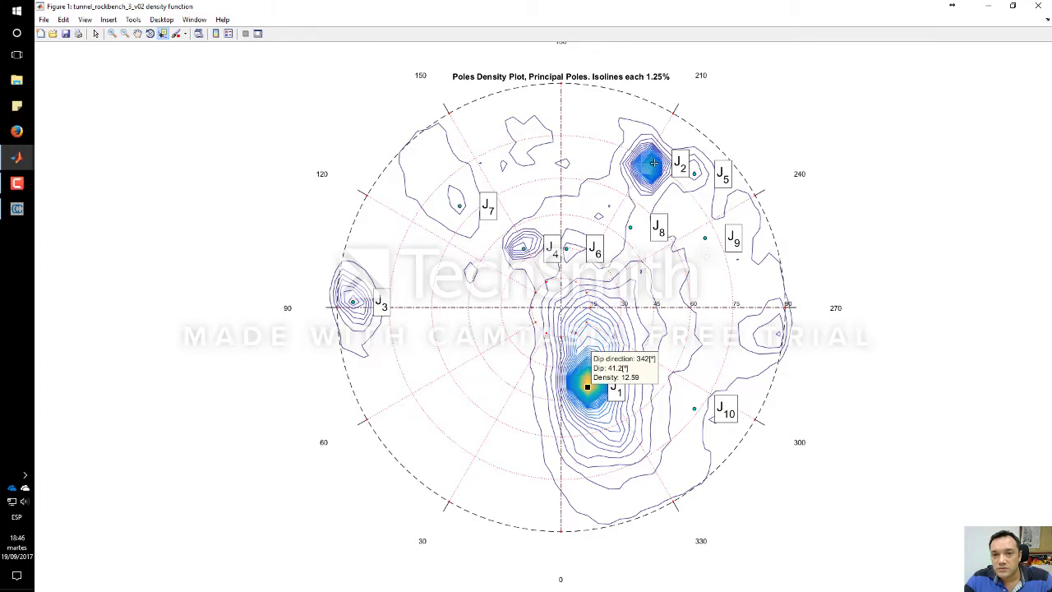
pyautogui.click(651, 162)
pyautogui.click(353, 302)
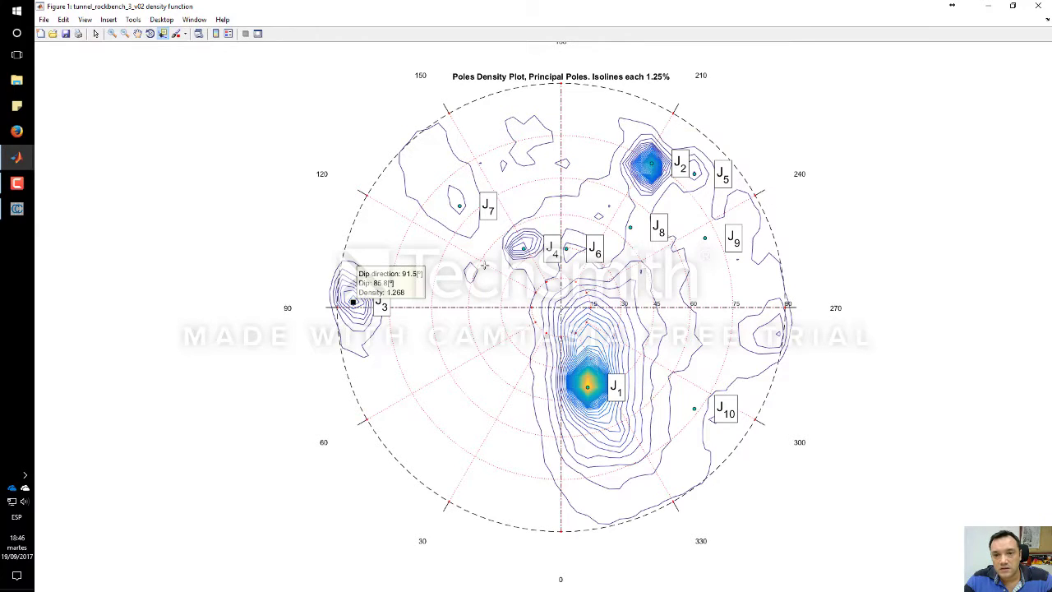
pyautogui.click(523, 248)
pyautogui.click(523, 248)
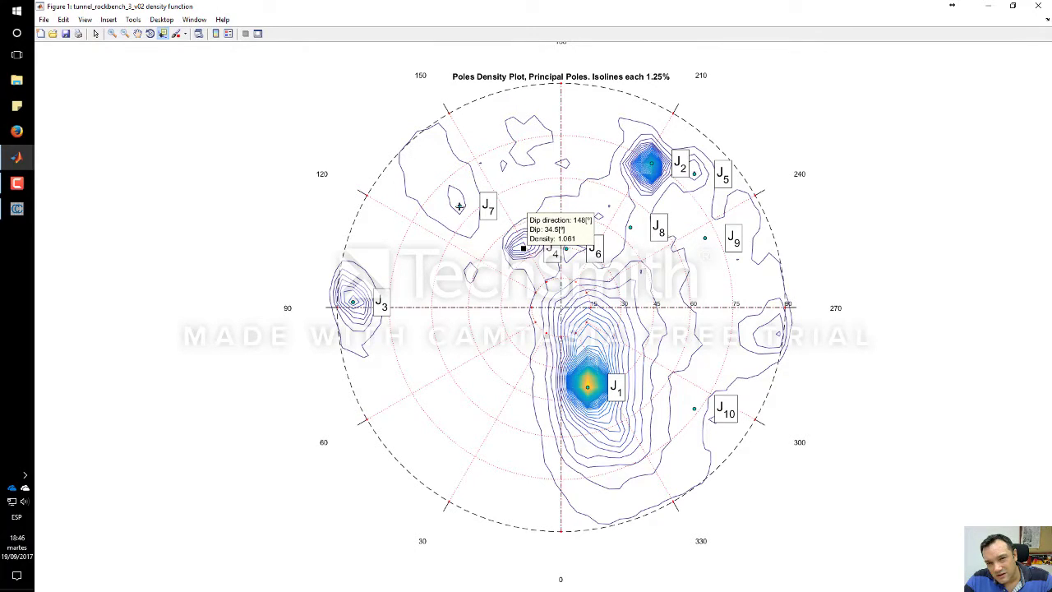
pyautogui.click(459, 207)
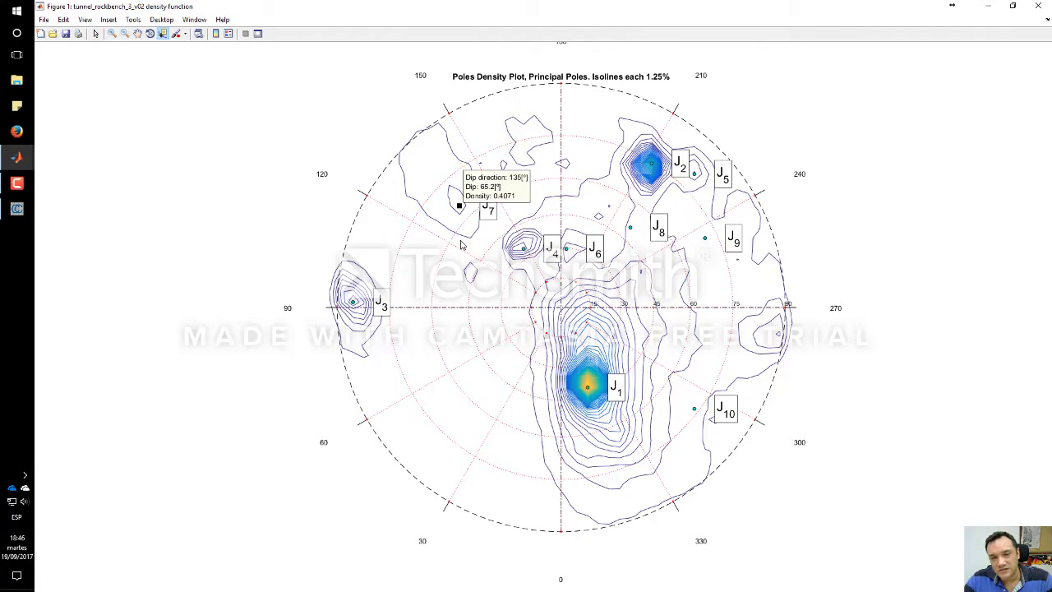
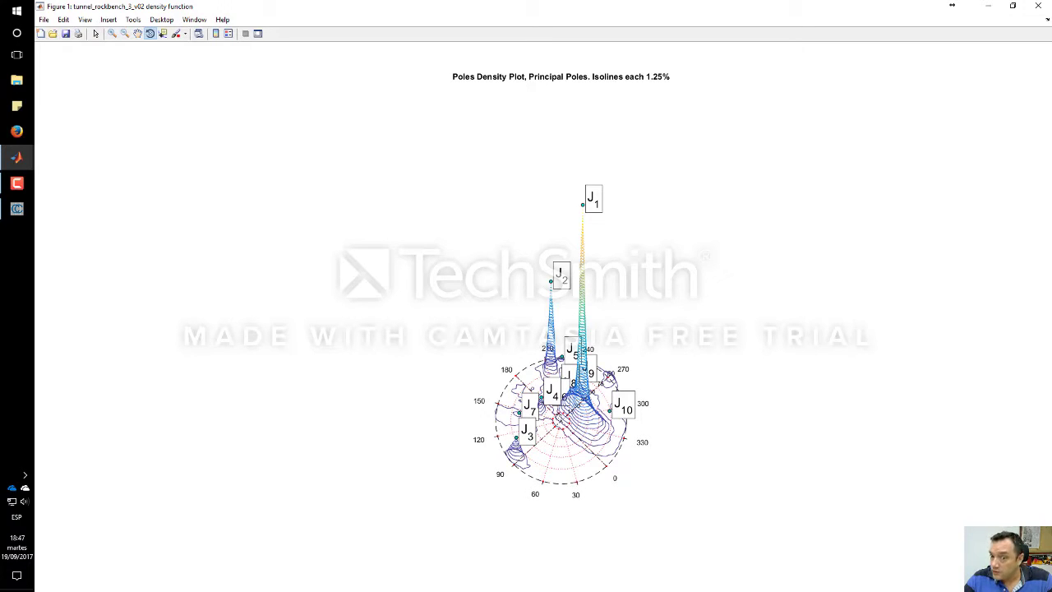
pyautogui.click(1038, 6)
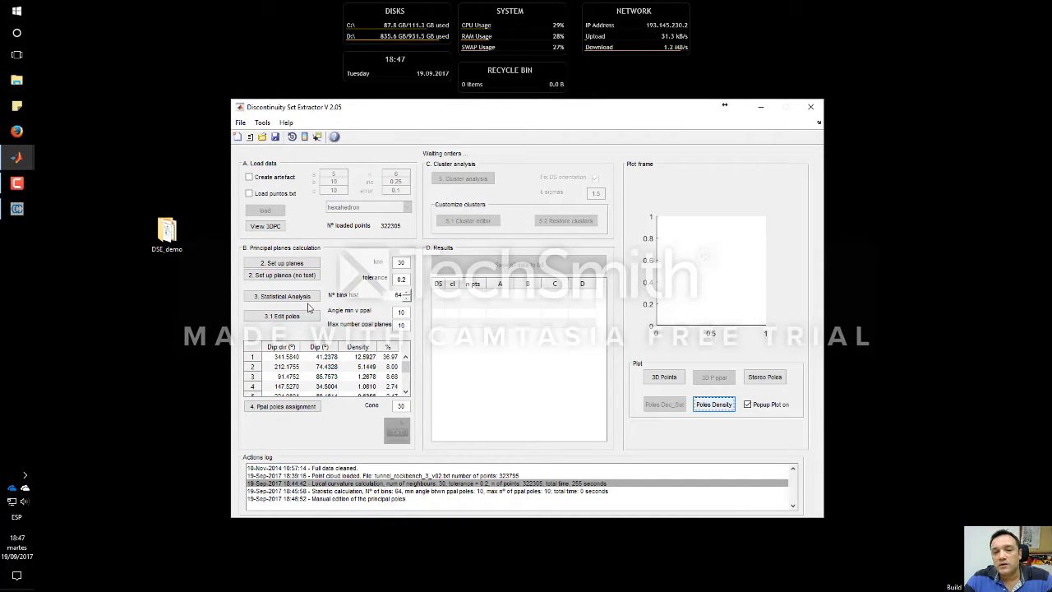
# Set the minimum angle between principal poles to 30 and rerun the statistical analysis with 64 bins and at most 10 principal planes
pyautogui.click(306, 297)
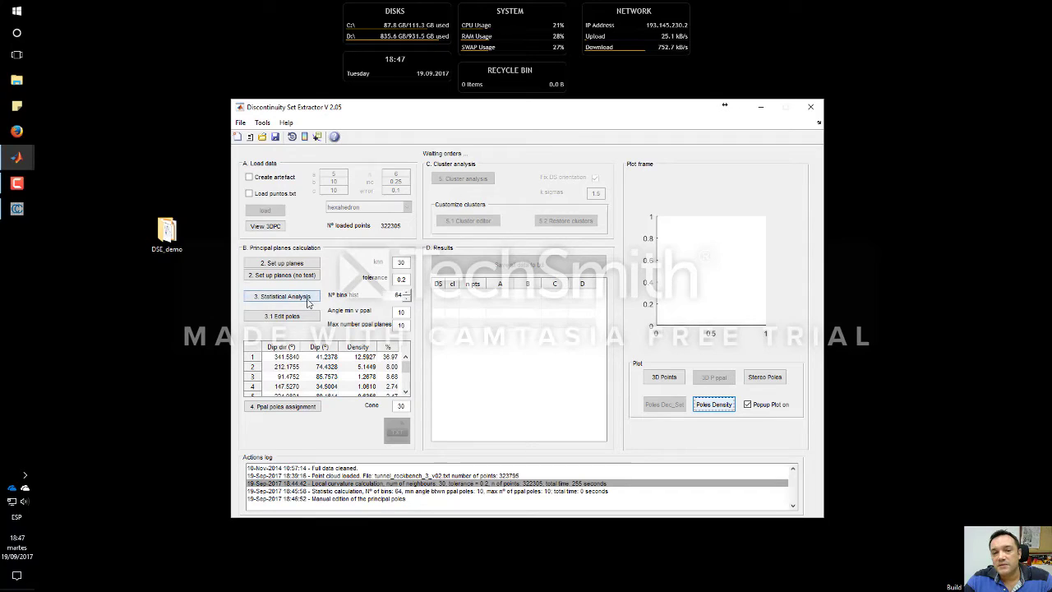
pyautogui.click(407, 313)
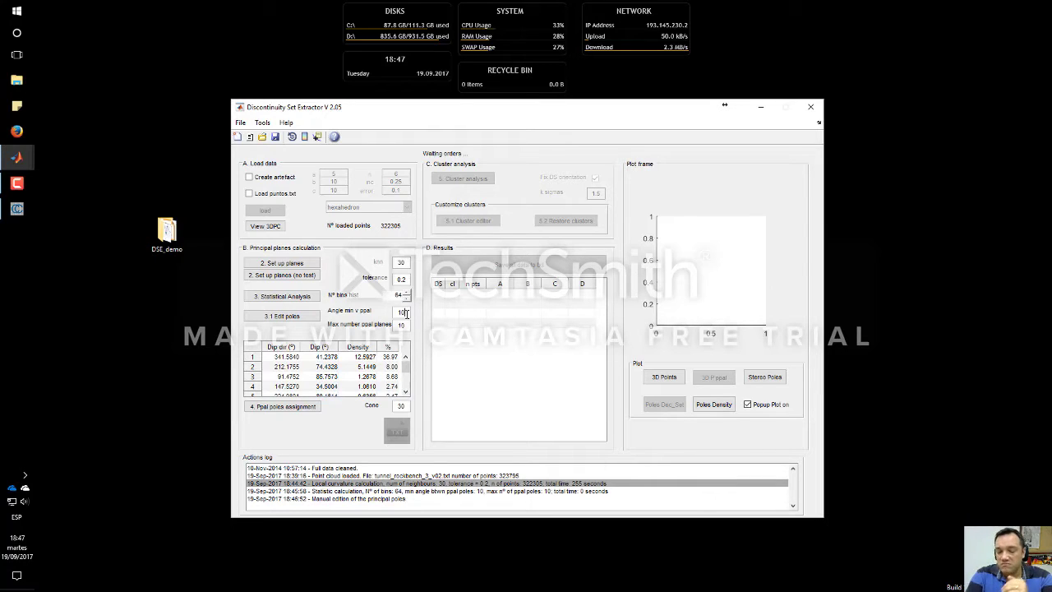
pyautogui.moveTo(405, 311); pyautogui.dragTo(369, 310)
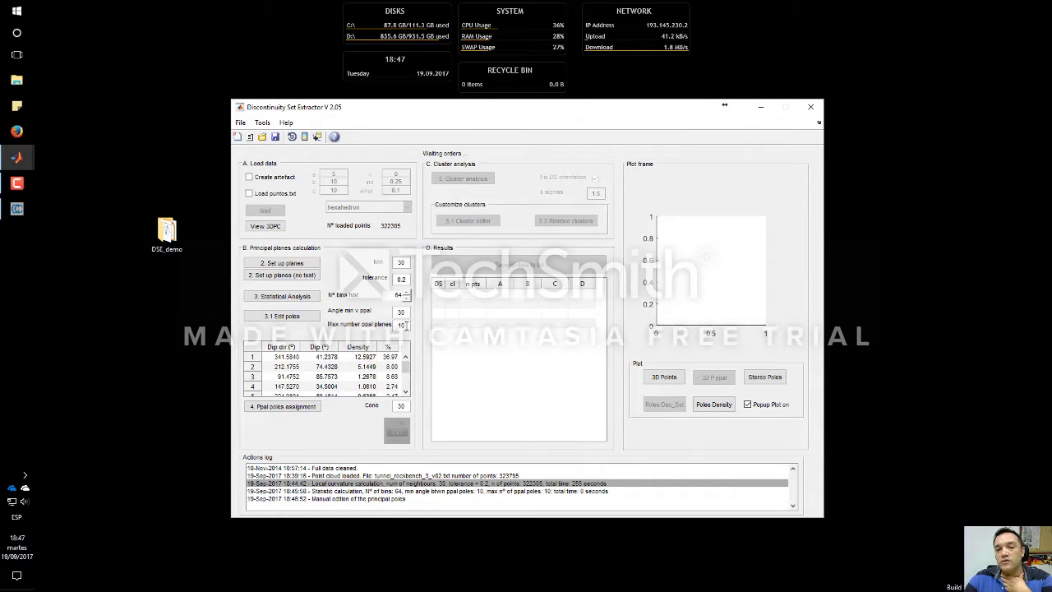
pyautogui.click(297, 297)
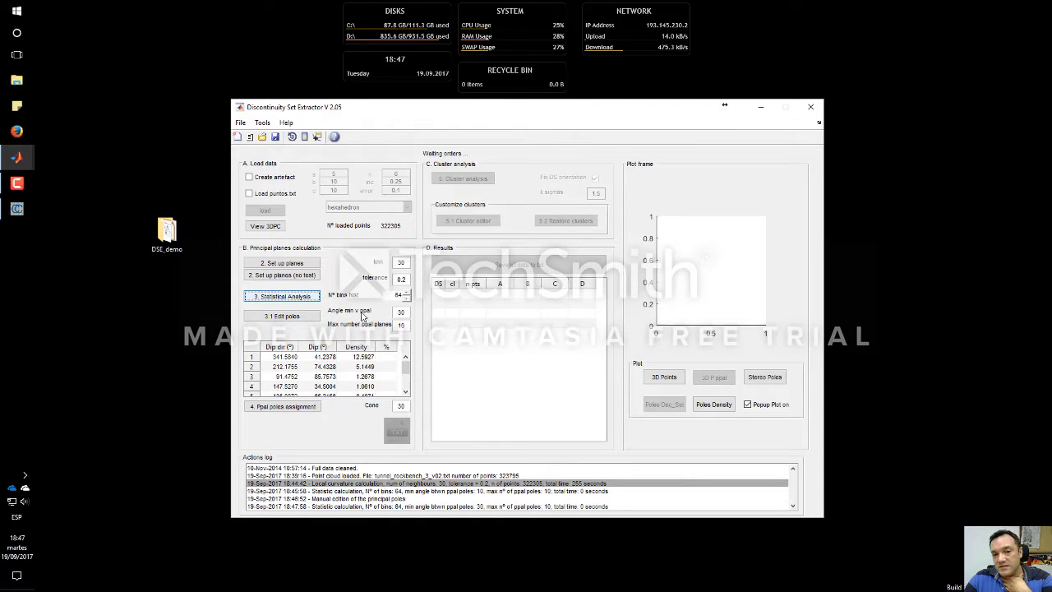
# Plot the poles density for the new analysis, examine the principal poles at full screen size and close the figure
pyautogui.click(712, 404)
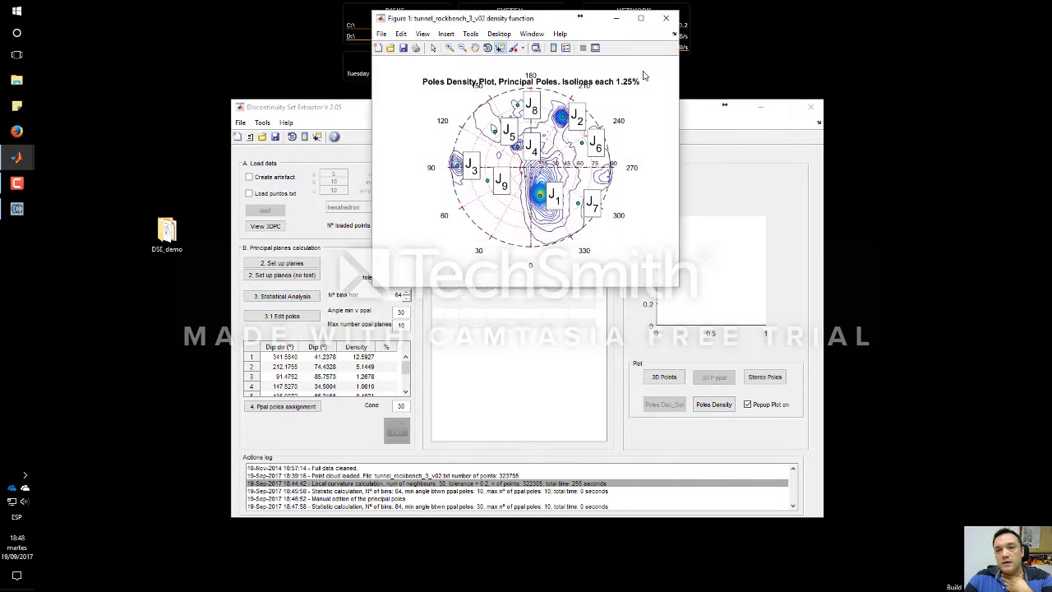
pyautogui.click(640, 18)
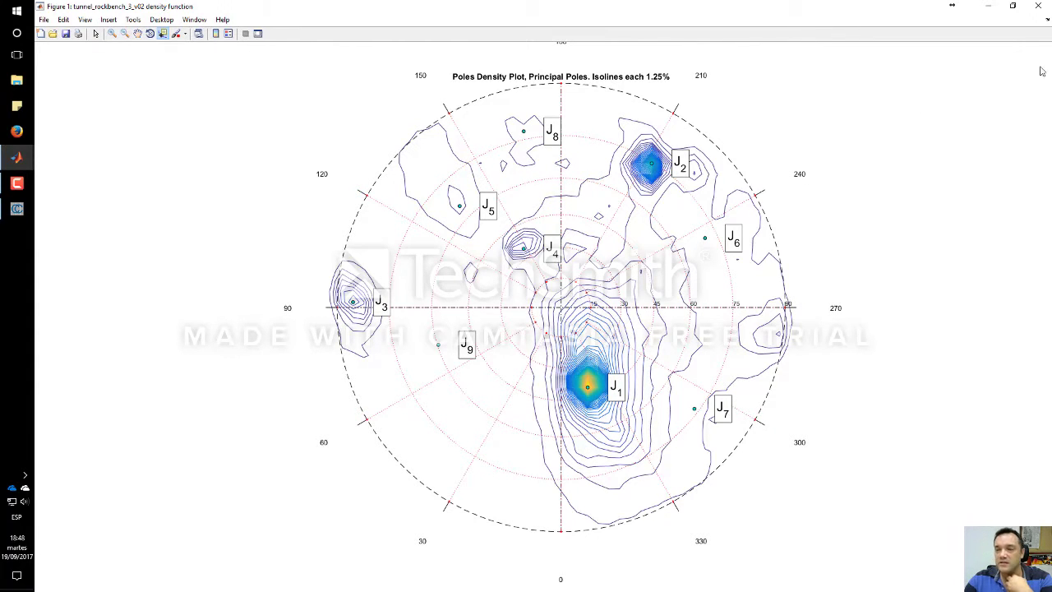
pyautogui.click(1038, 6)
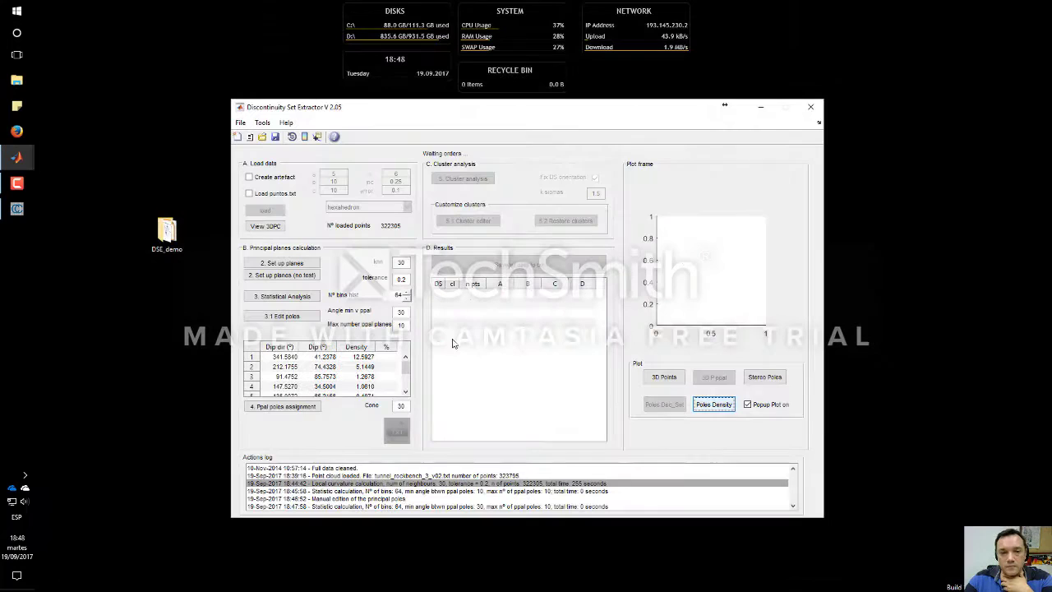
# Remove the principal poles initially numbered J6, J7 and J9 in the principal poles editor and close the editor
pyautogui.click(304, 320)
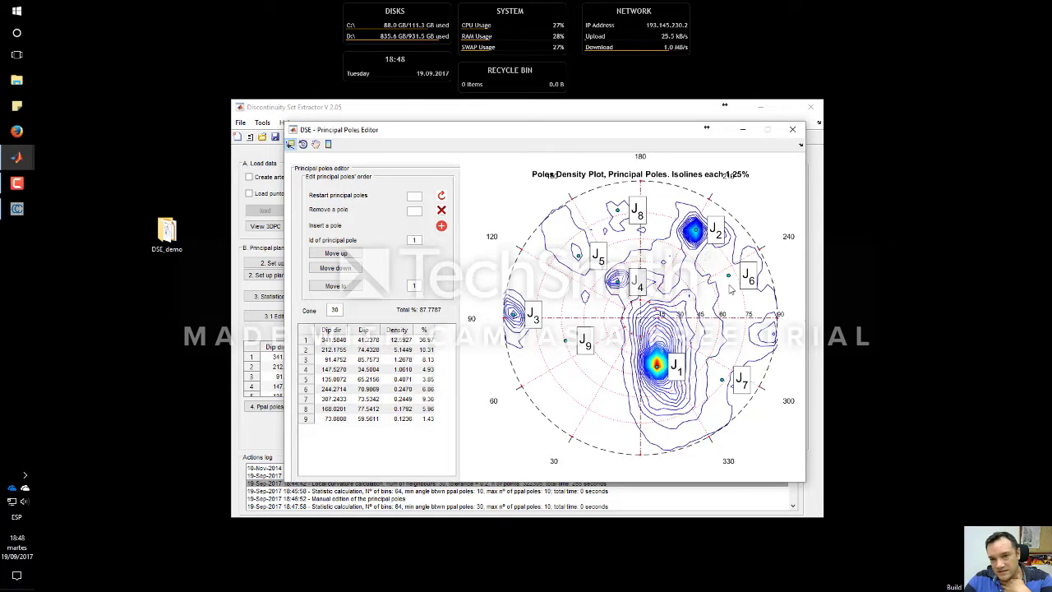
pyautogui.click(331, 390)
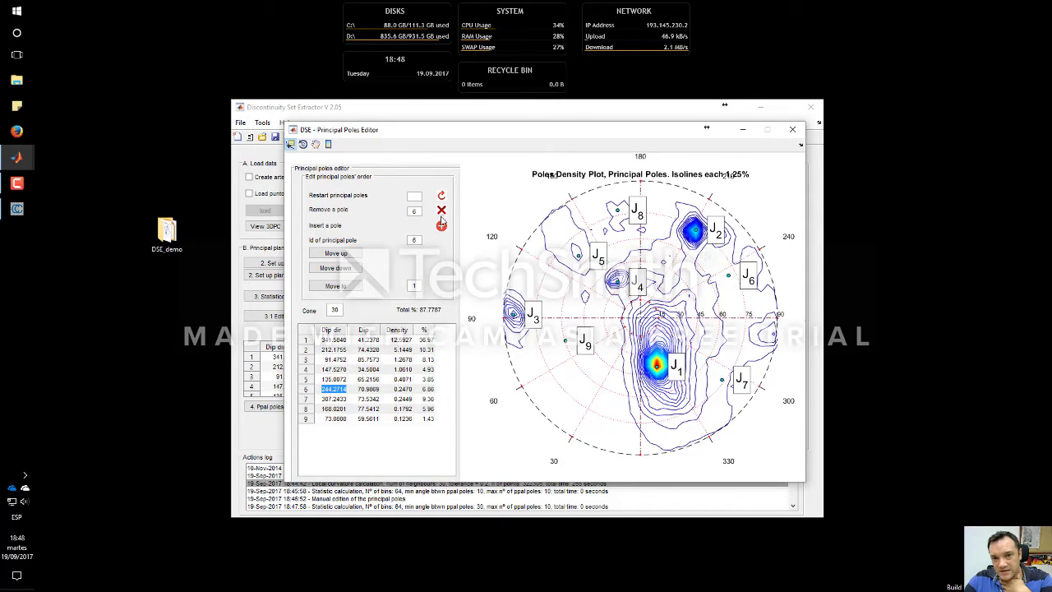
pyautogui.click(441, 211)
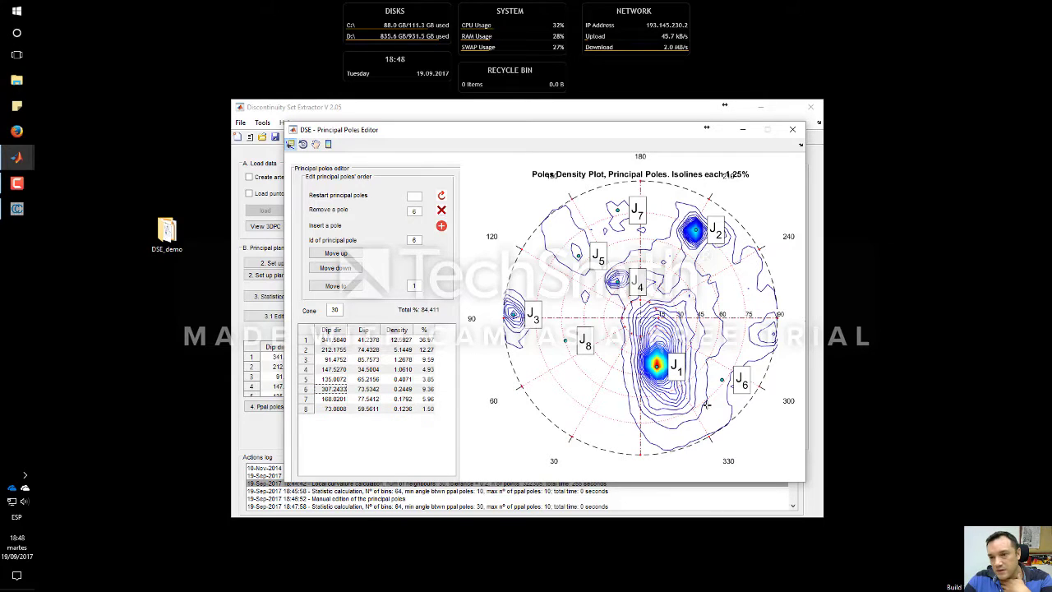
pyautogui.click(342, 390)
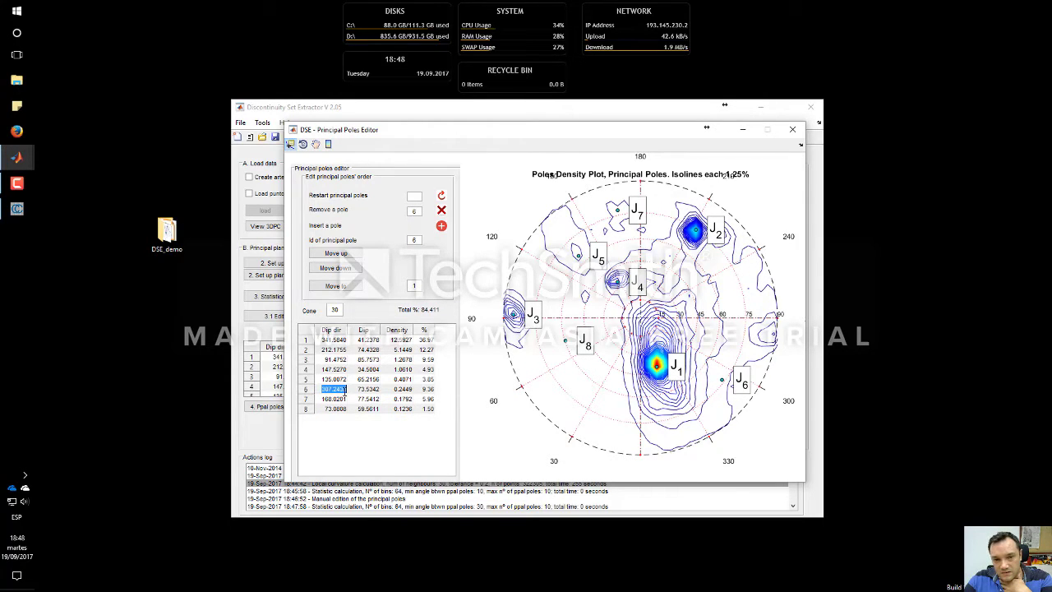
pyautogui.click(441, 211)
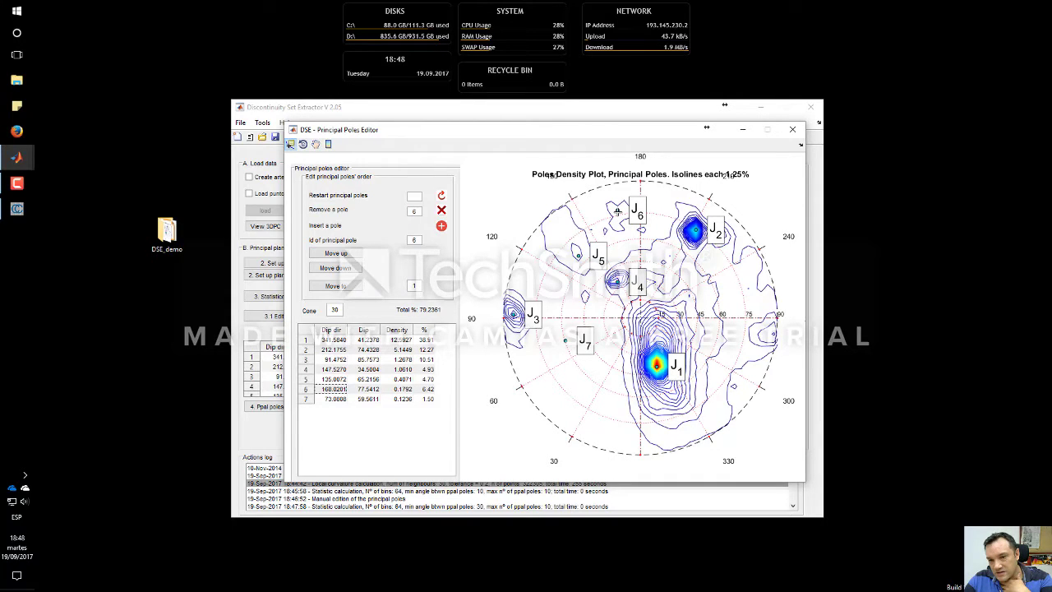
pyautogui.click(334, 401)
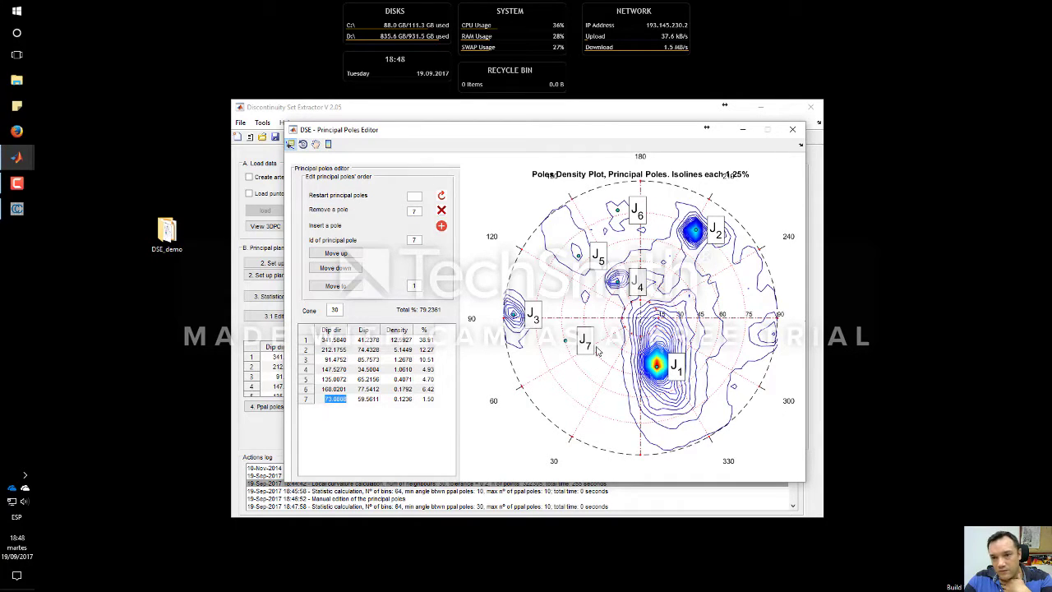
pyautogui.click(442, 210)
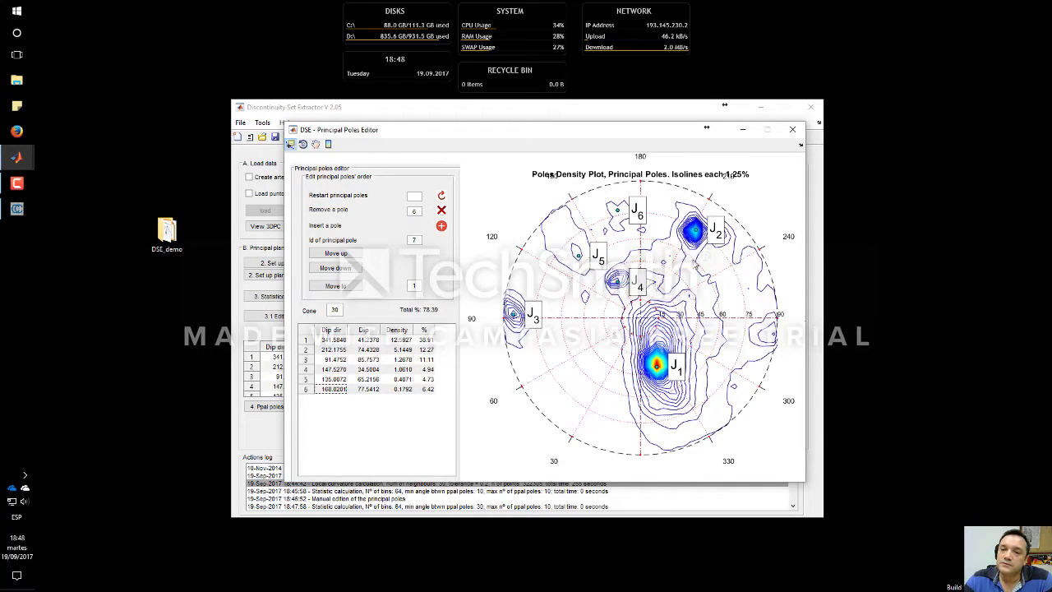
pyautogui.click(793, 129)
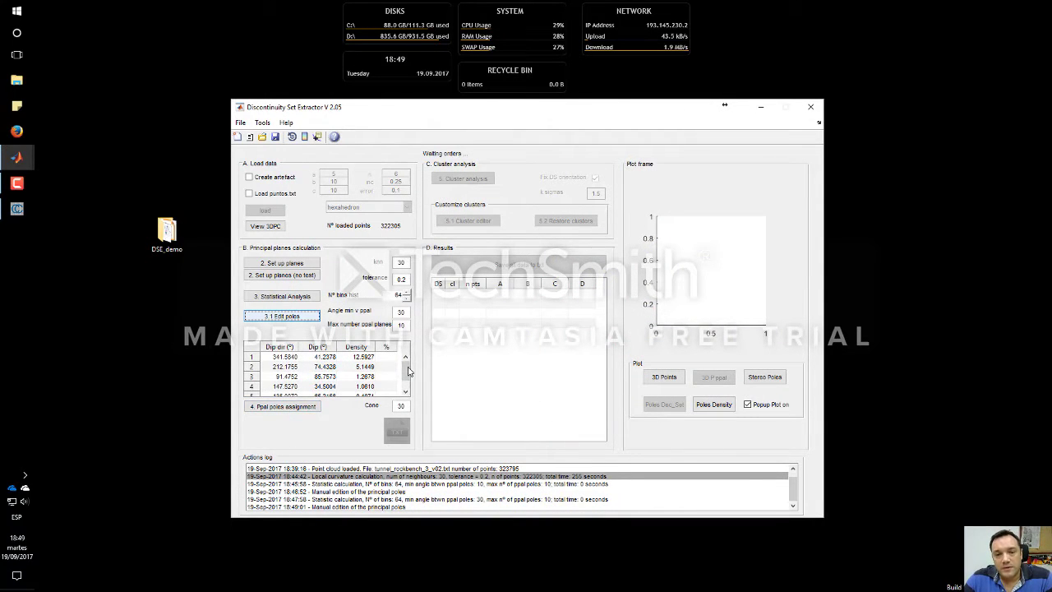
# Check the edited list of principal poles and assign the points to them with a 30° cone
pyautogui.scroll(-2, 407, 366)
pyautogui.scroll(2, 408, 365)
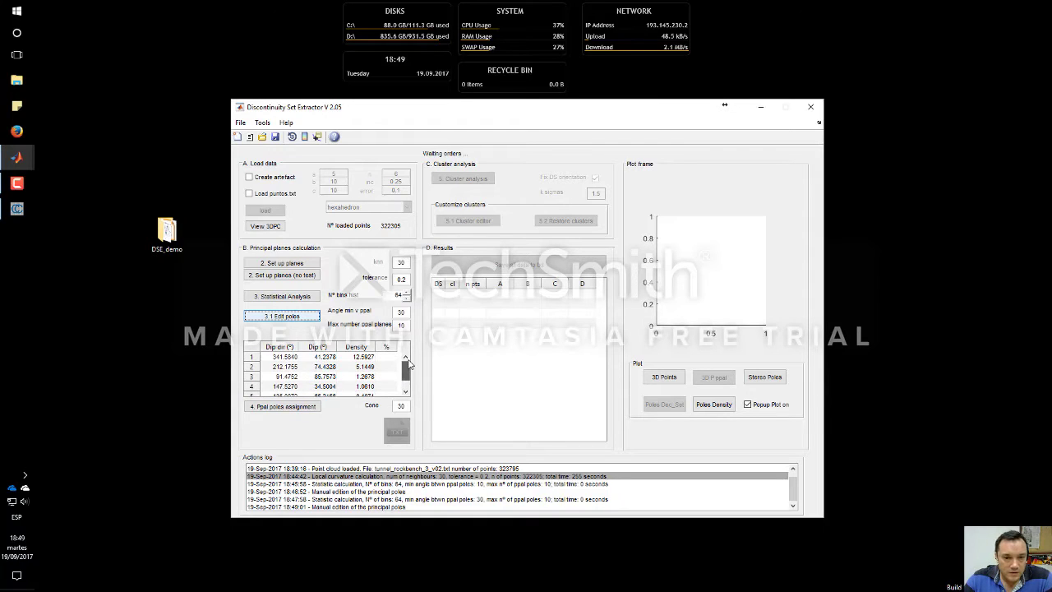
pyautogui.click(288, 358)
pyautogui.press('Right')
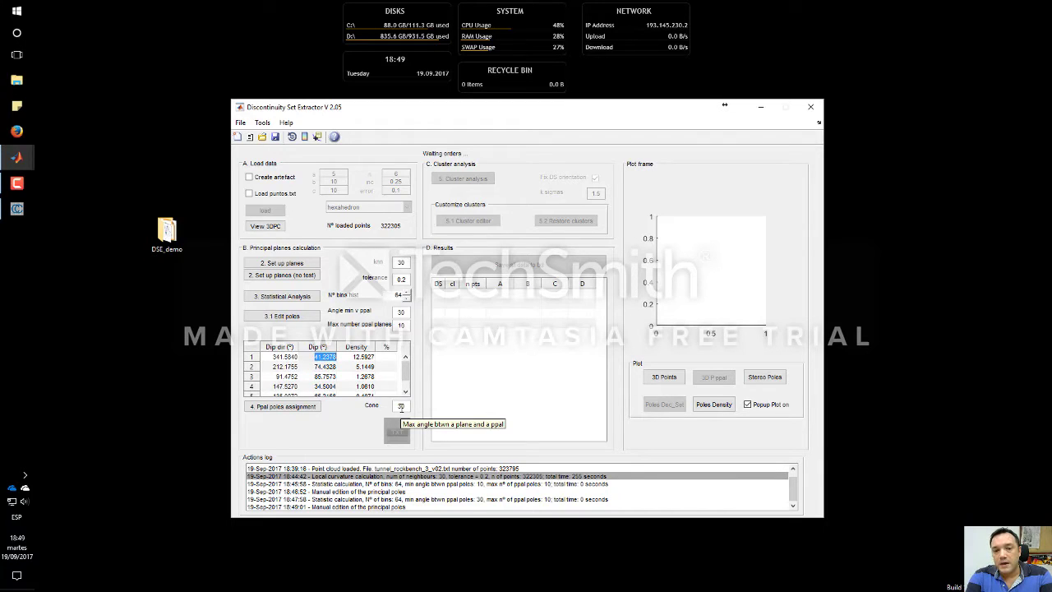
pyautogui.click(406, 407)
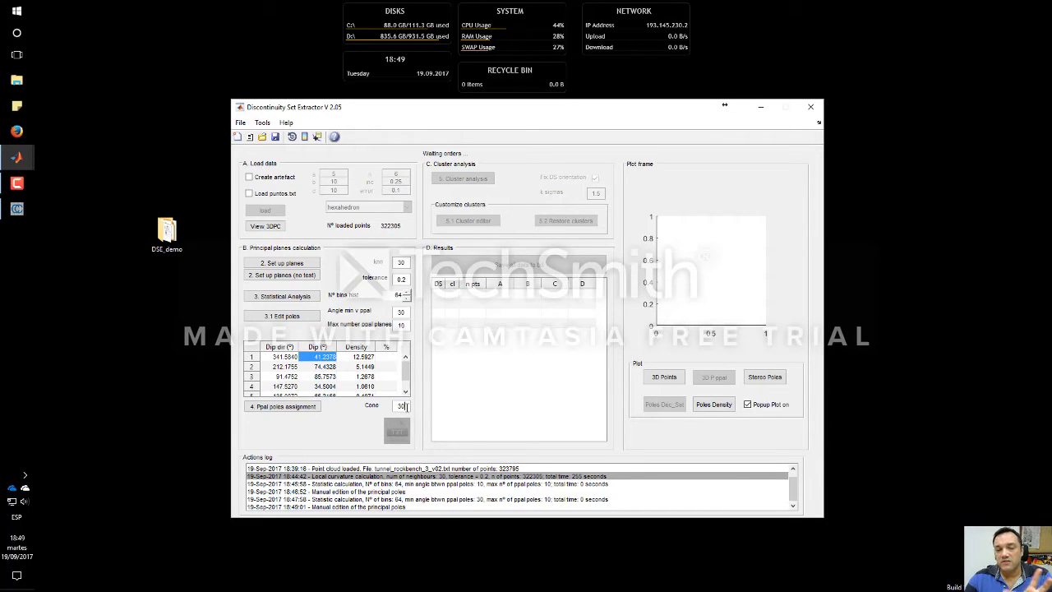
pyautogui.click(310, 407)
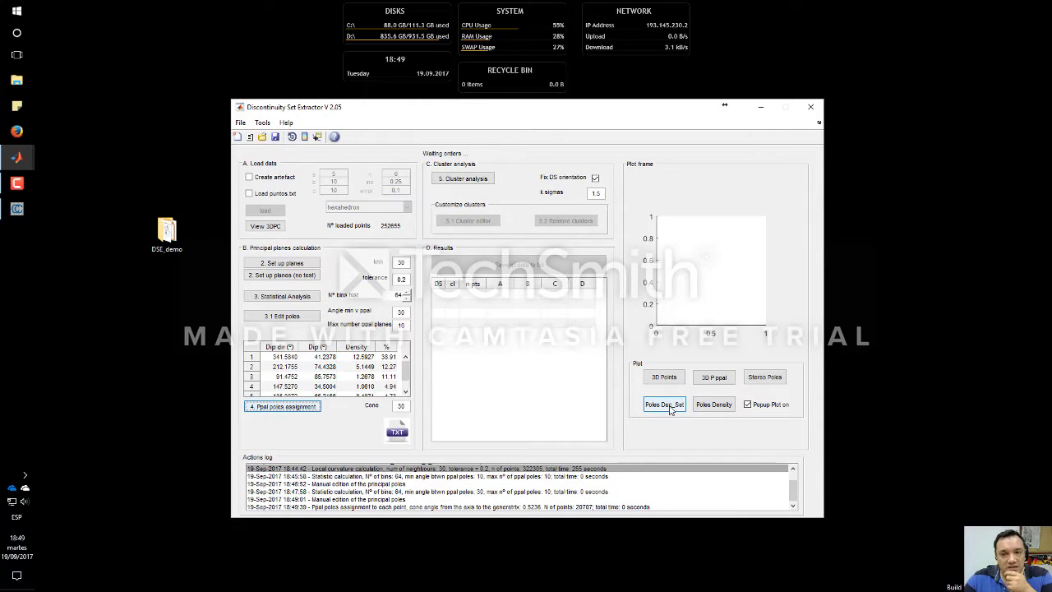
# Plot the assigned principal poles, the poles density and the stereographic poles, and arrange the three figures side by side for comparison
pyautogui.click(671, 411)
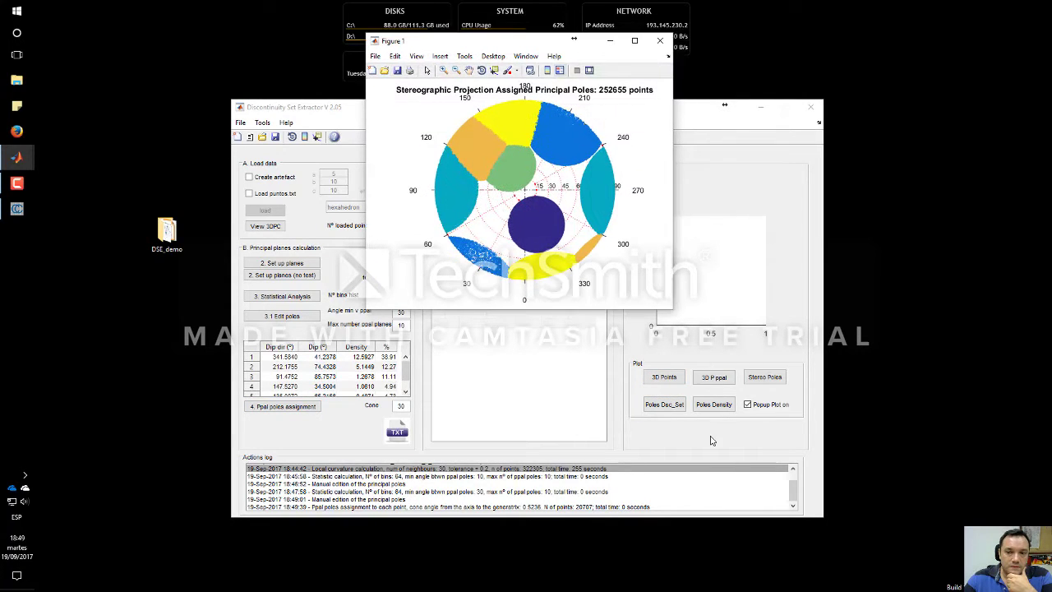
pyautogui.click(725, 408)
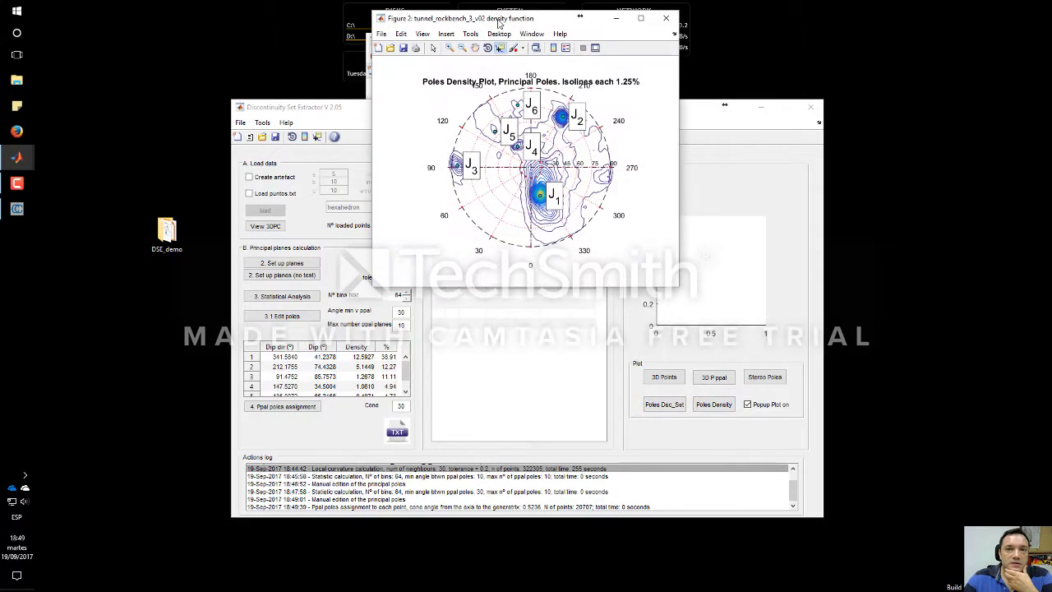
pyautogui.moveTo(500, 24); pyautogui.dragTo(308, 46)
pyautogui.moveTo(440, 43); pyautogui.dragTo(477, 46)
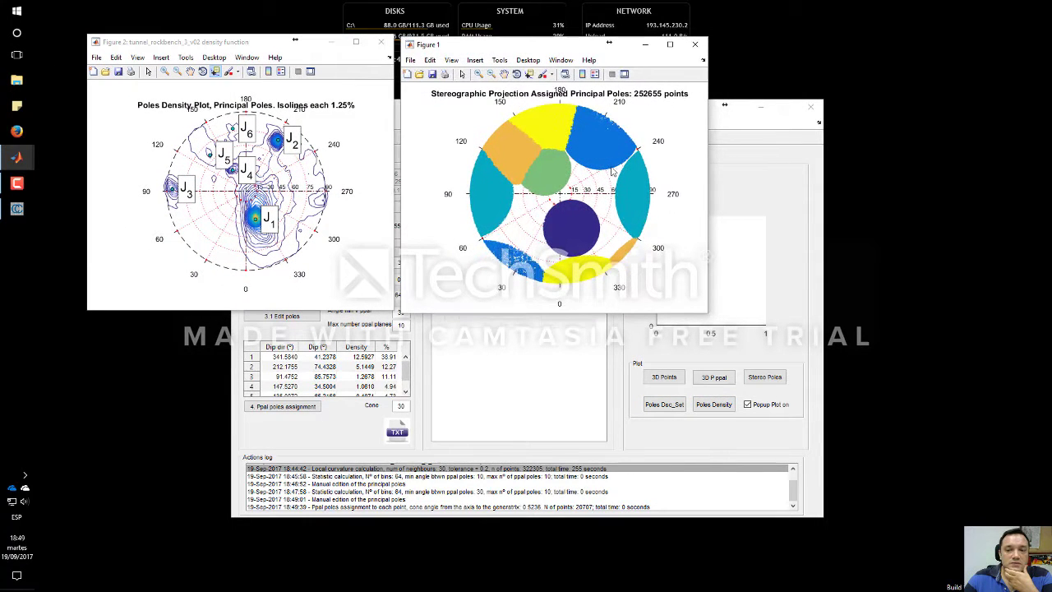
pyautogui.click(765, 377)
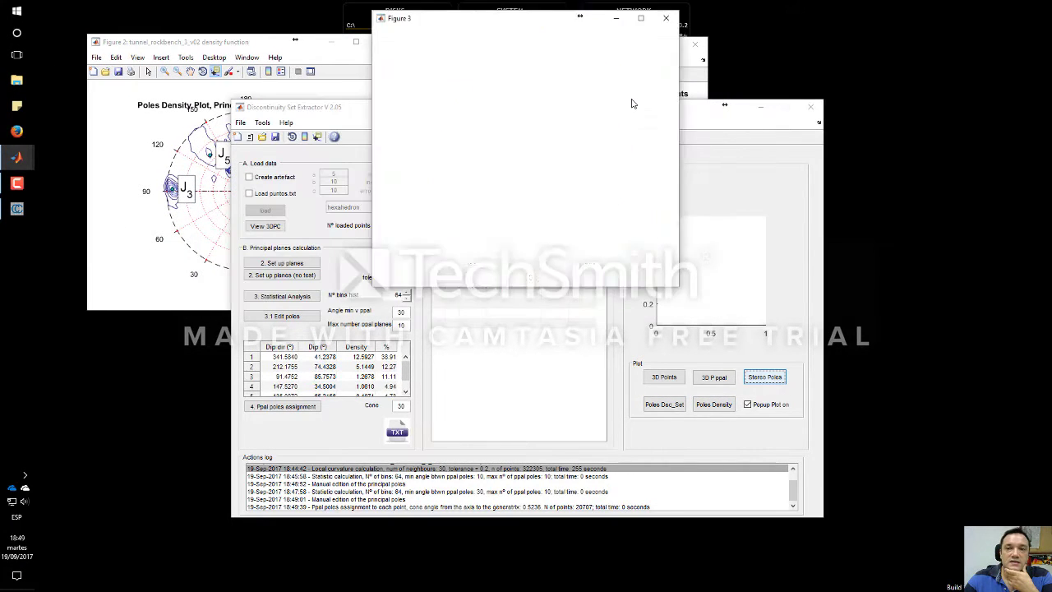
pyautogui.click(758, 108)
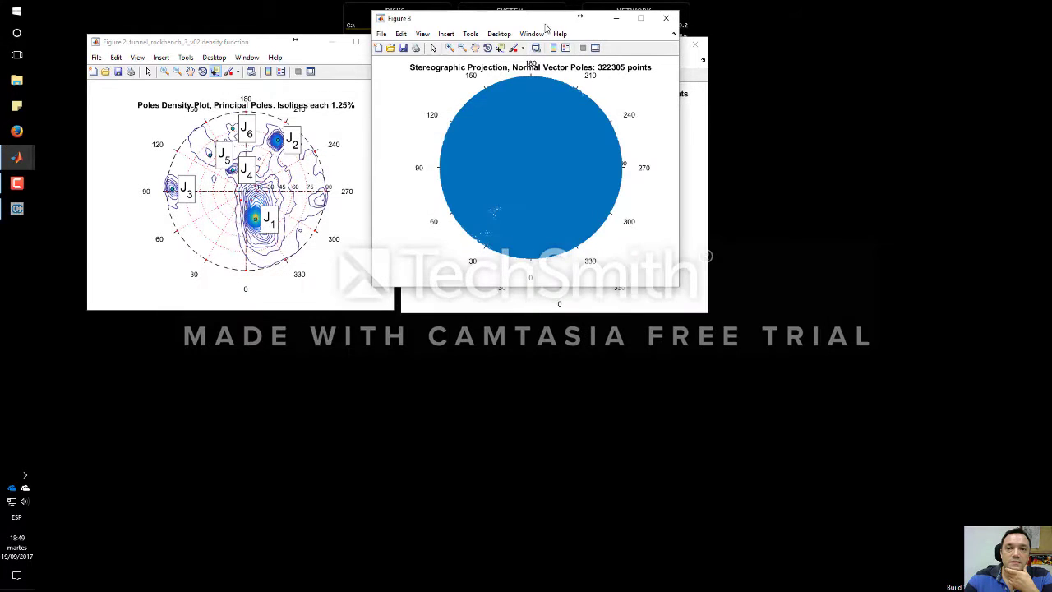
pyautogui.moveTo(538, 22); pyautogui.dragTo(876, 47)
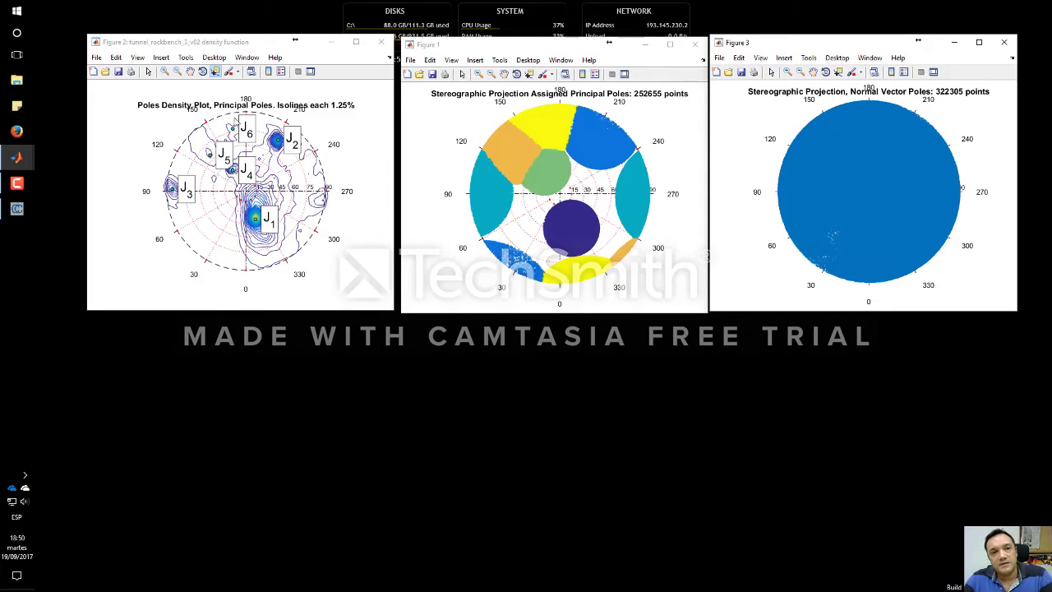
# Examine the poles density plot in 3D, including at full screen size, return it to plan view and close all three figures
pyautogui.click(240, 192)
pyautogui.moveTo(242, 193); pyautogui.dragTo(169, 187)
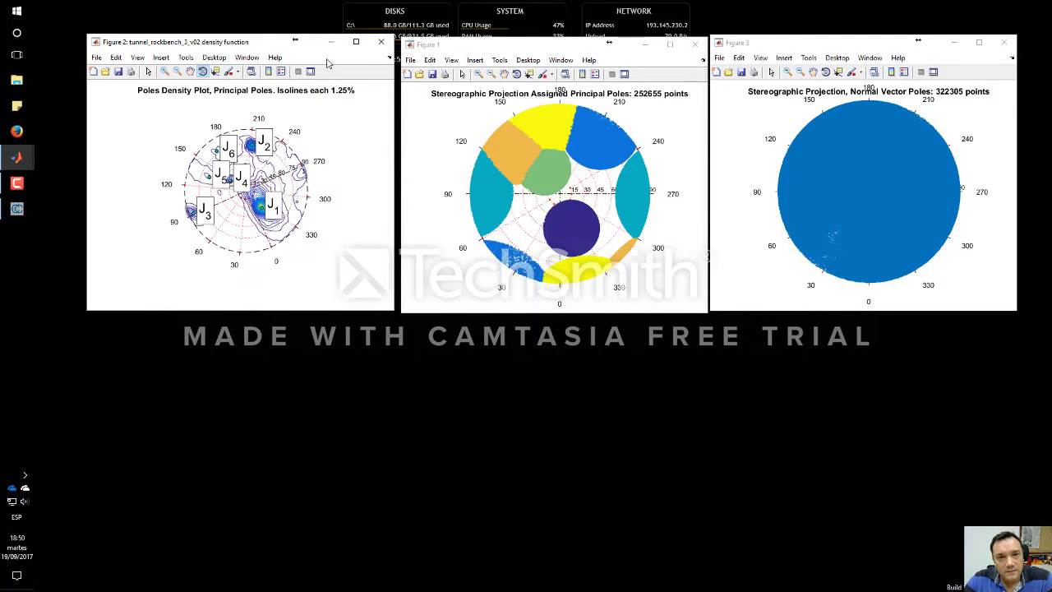
pyautogui.click(355, 41)
pyautogui.moveTo(531, 348); pyautogui.dragTo(740, 148)
pyautogui.click(1012, 8)
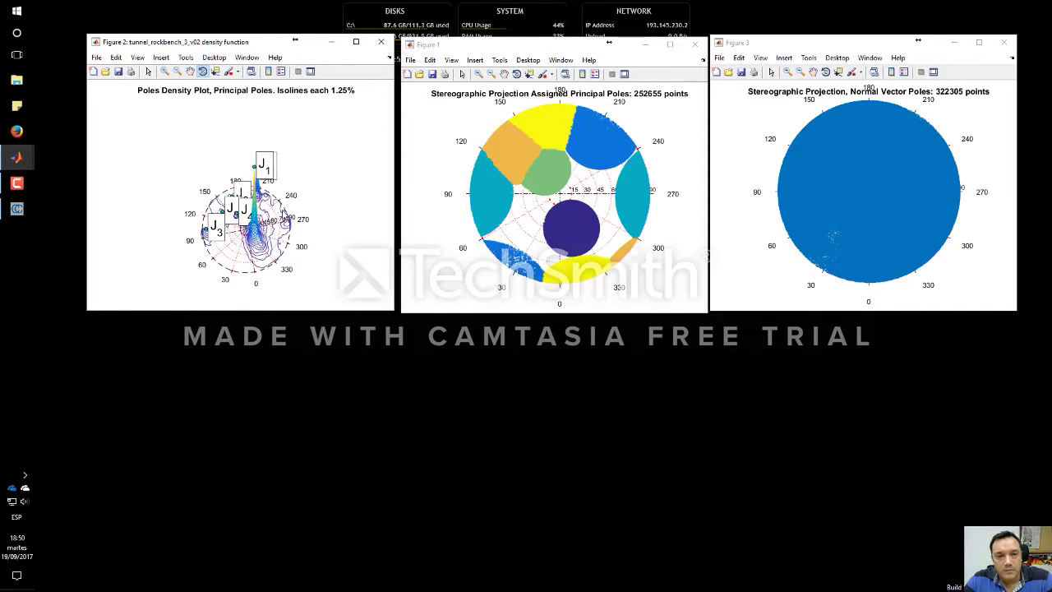
pyautogui.moveTo(286, 215); pyautogui.dragTo(268, 216)
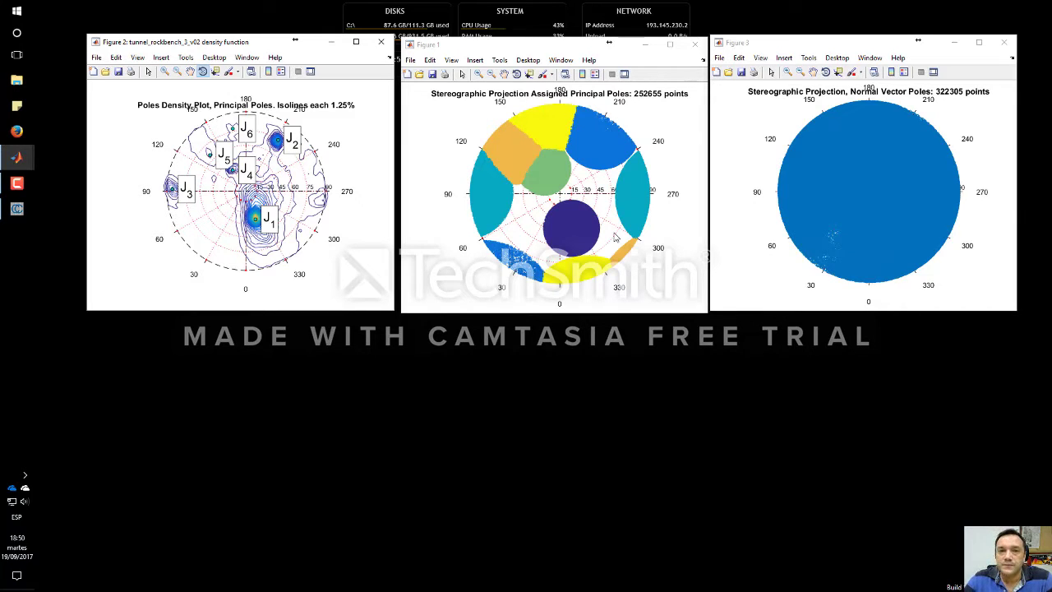
pyautogui.click(382, 42)
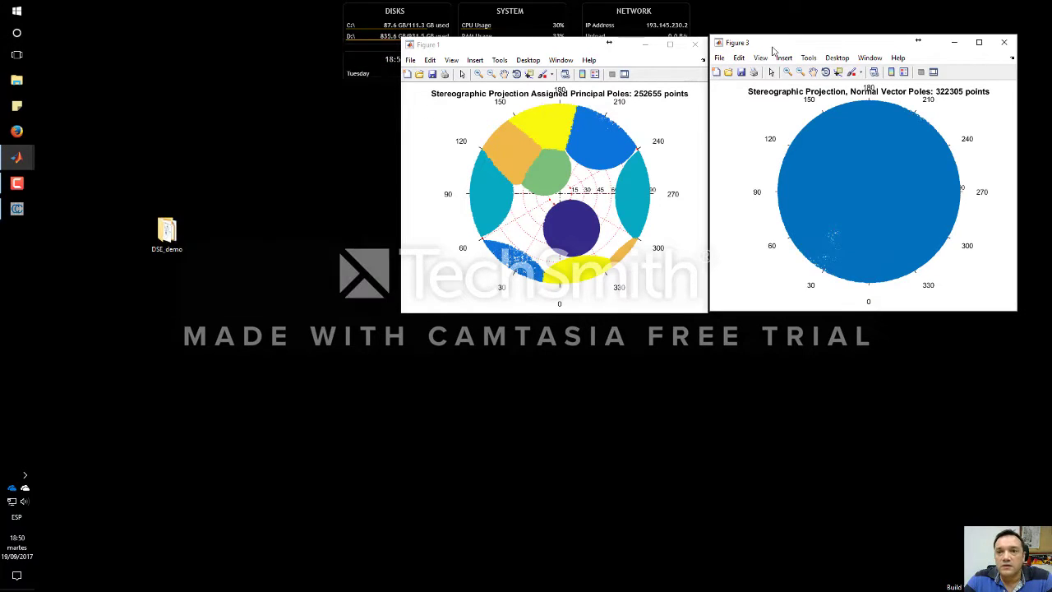
pyautogui.click(696, 44)
pyautogui.click(998, 44)
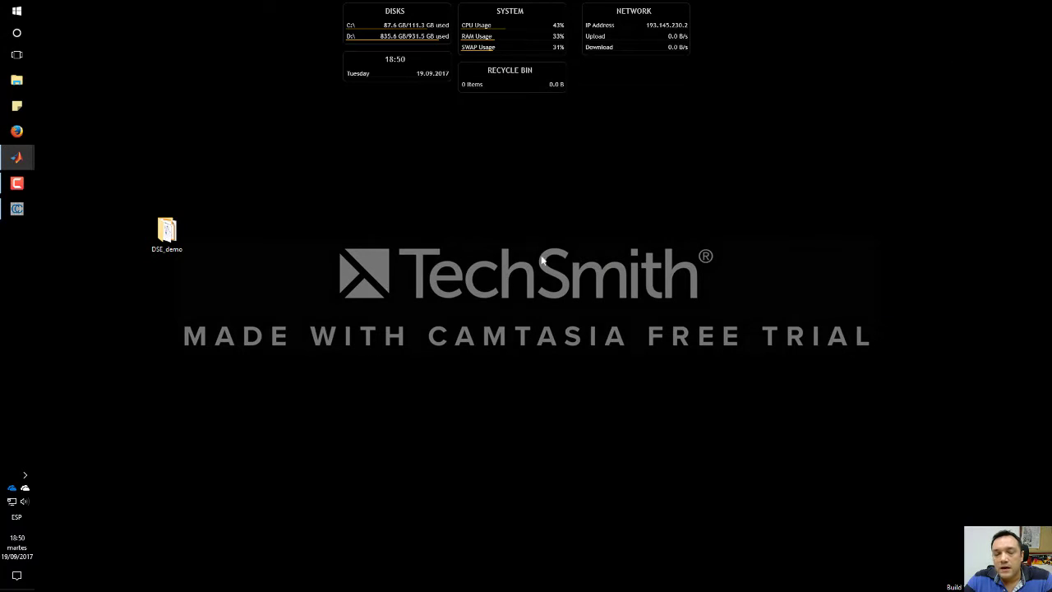
# Return to the Discontinuity Set Extractor window and export the points with their assigned principal poles to a text file
pyautogui.moveTo(17, 211)
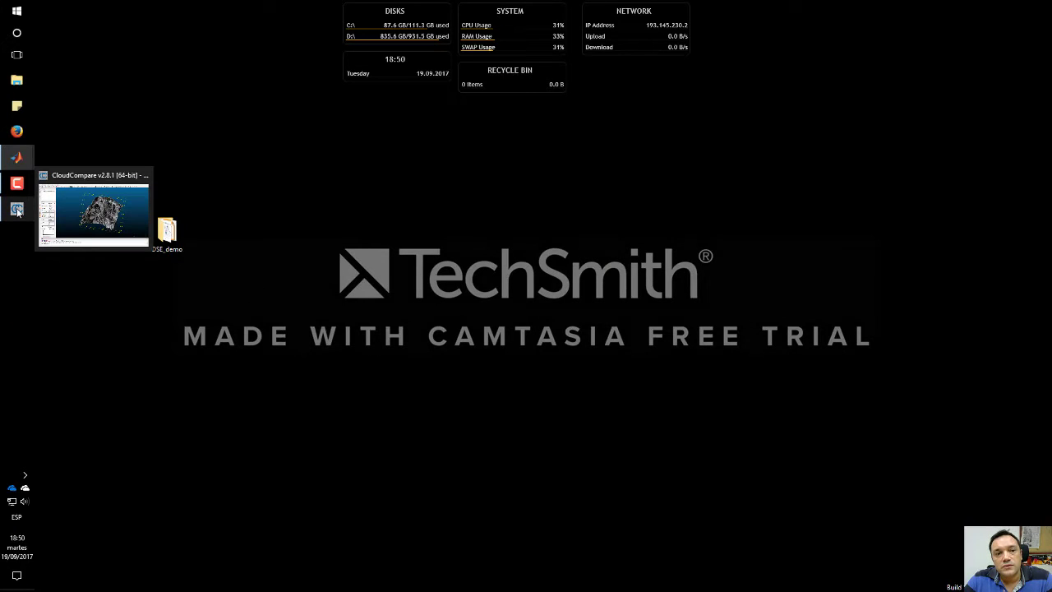
pyautogui.moveTo(17, 157)
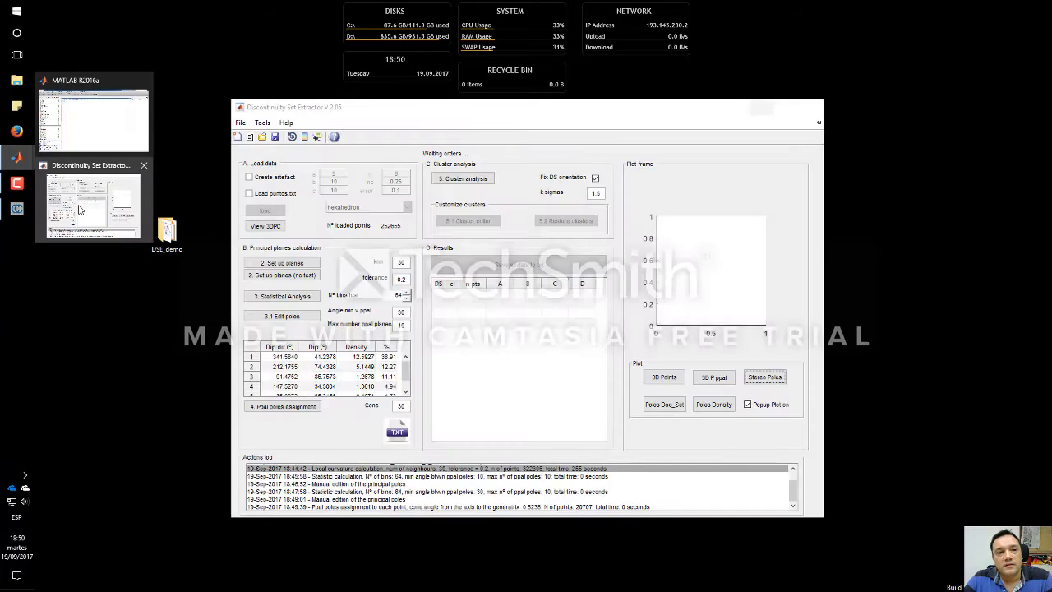
pyautogui.click(91, 205)
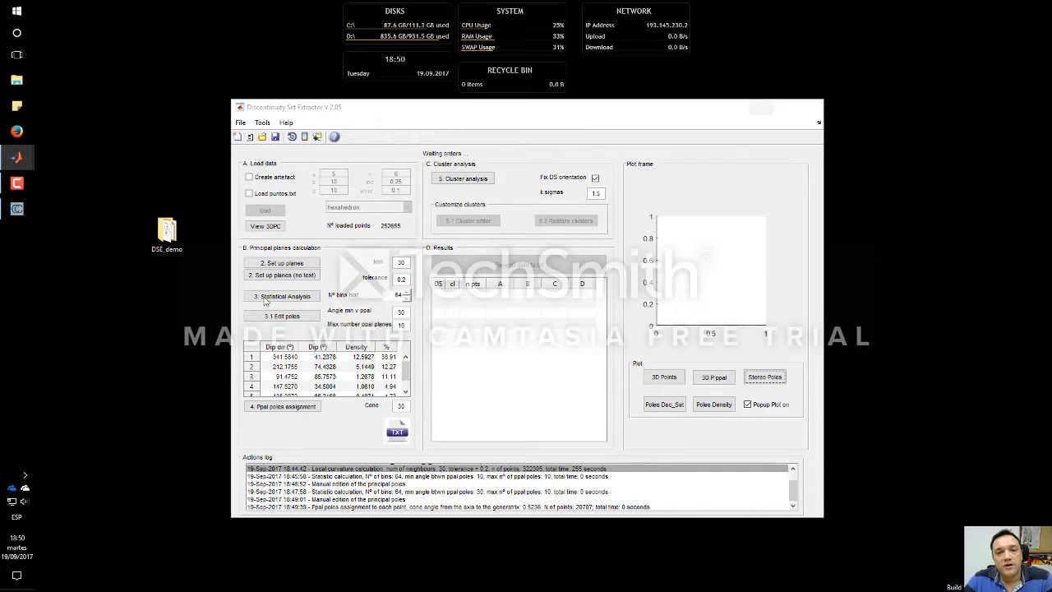
pyautogui.click(398, 433)
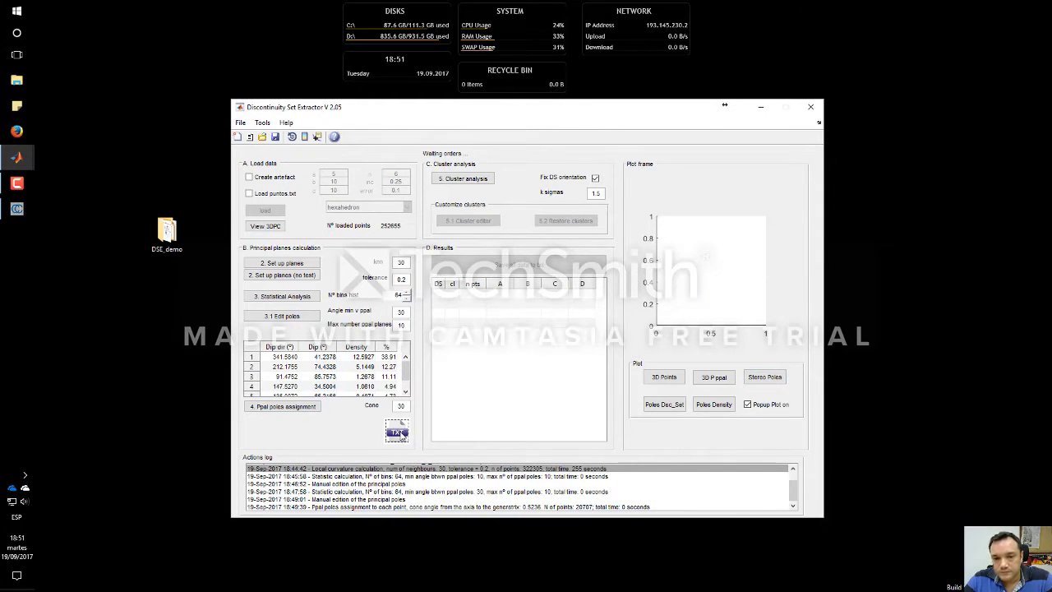
# Open the exported tunnel_rockbench_3_v02 XYZ-RGB-JS-previous.txt from the DSE_demo folder in Notepad++
pyautogui.click(179, 251)
pyautogui.doubleClick(179, 251)
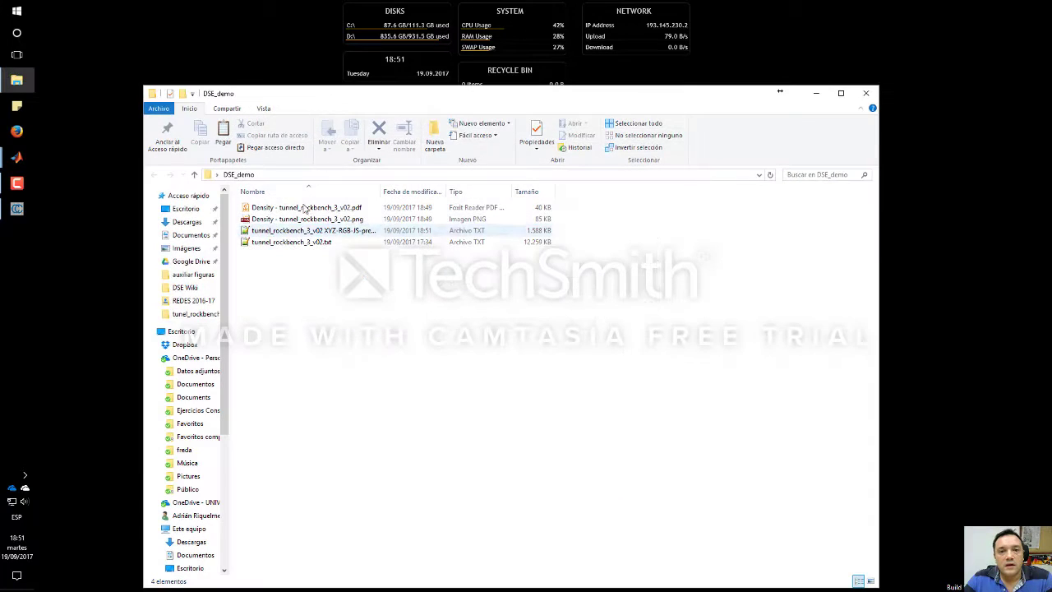
pyautogui.moveTo(381, 192); pyautogui.dragTo(450, 192)
pyautogui.click(391, 231)
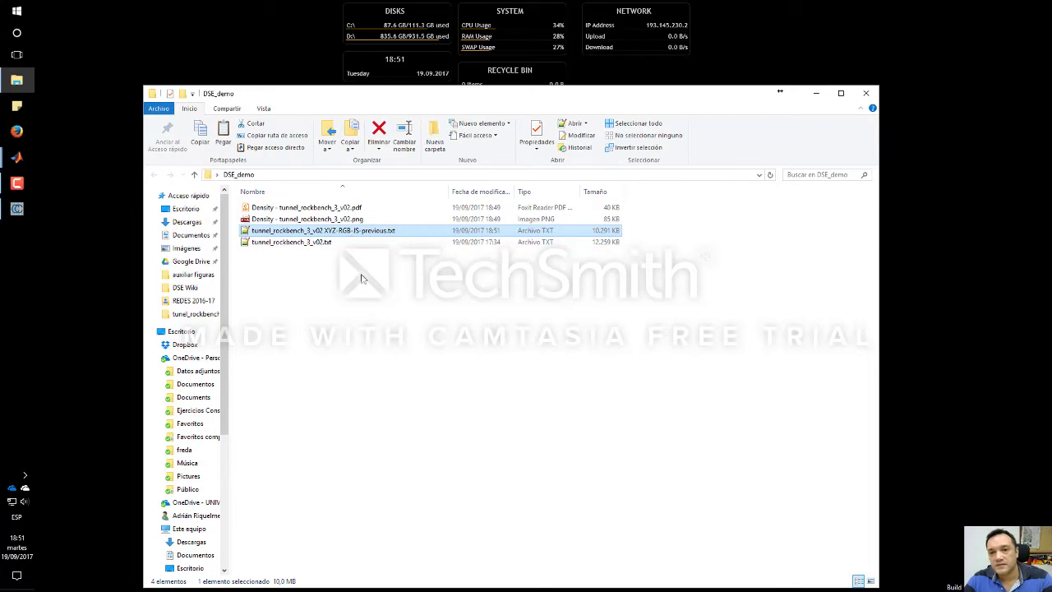
pyautogui.doubleClick(354, 231)
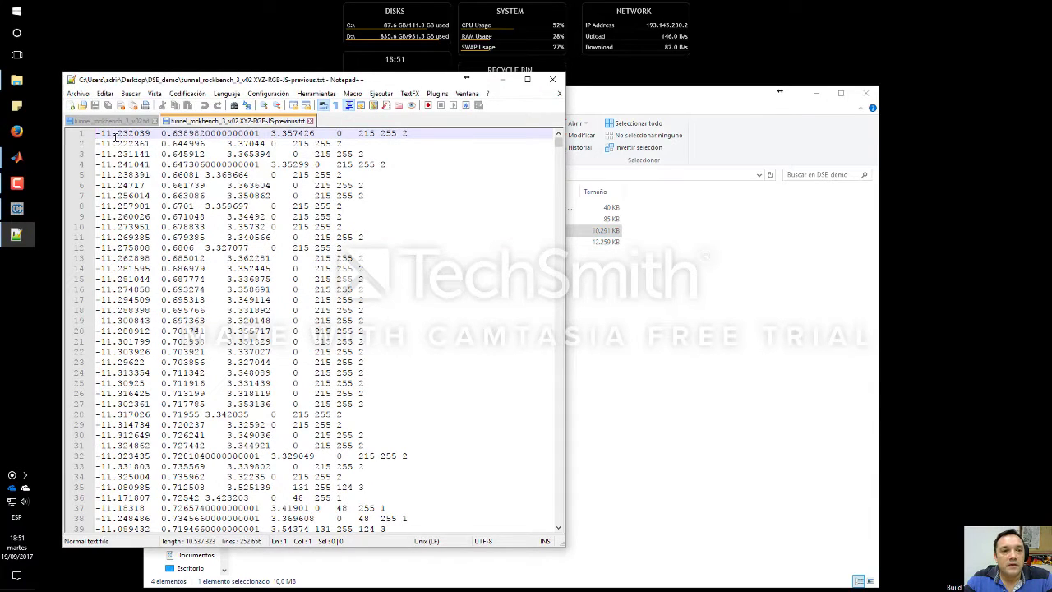
# Examine the coordinate, RGB colour and discontinuity set columns in the first row of the exported text file
pyautogui.click(163, 133)
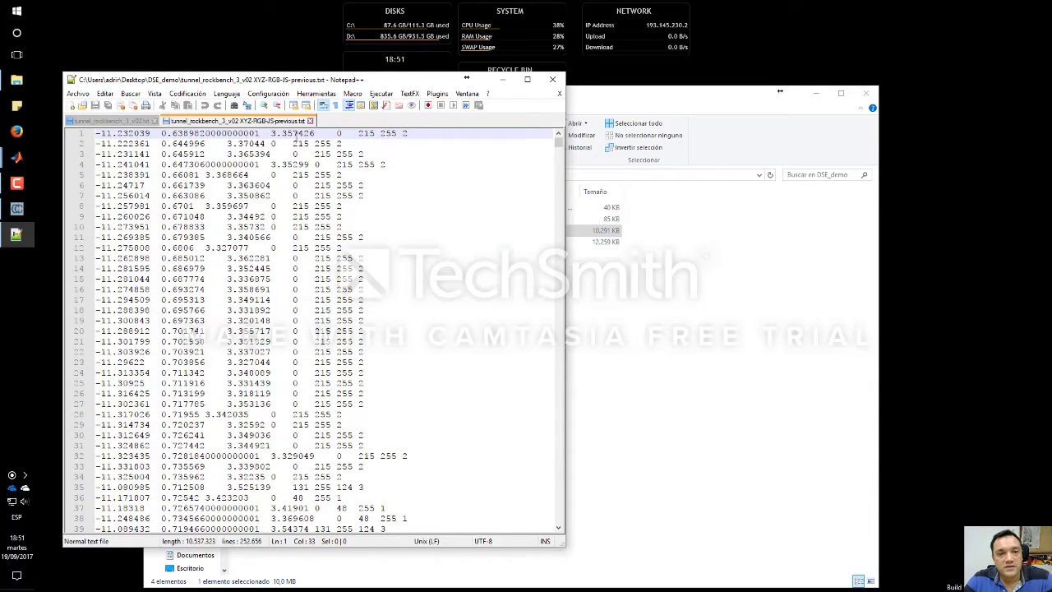
pyautogui.moveTo(317, 133); pyautogui.dragTo(270, 133)
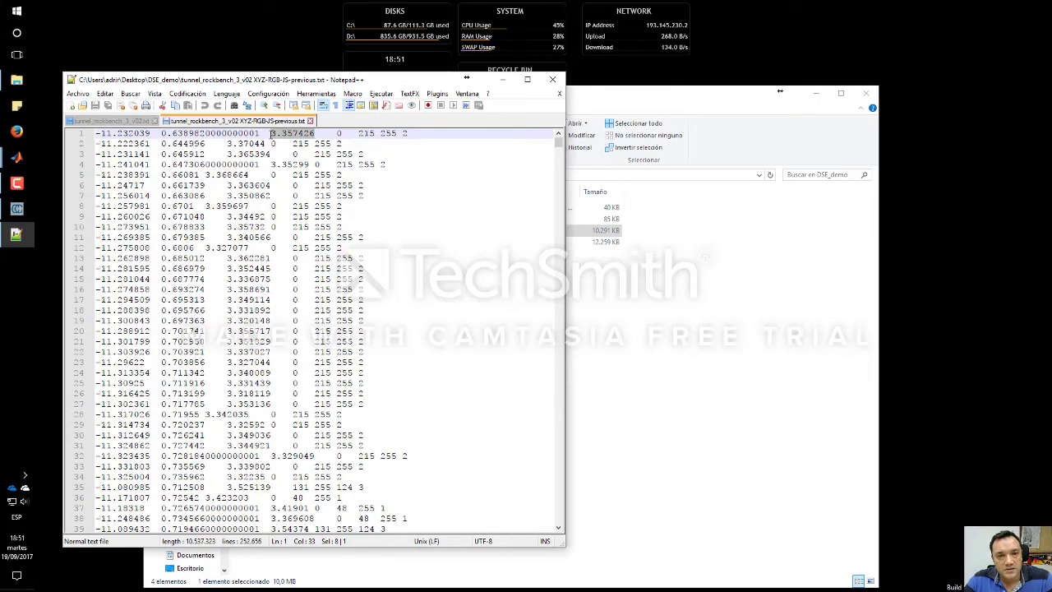
pyautogui.click(337, 133)
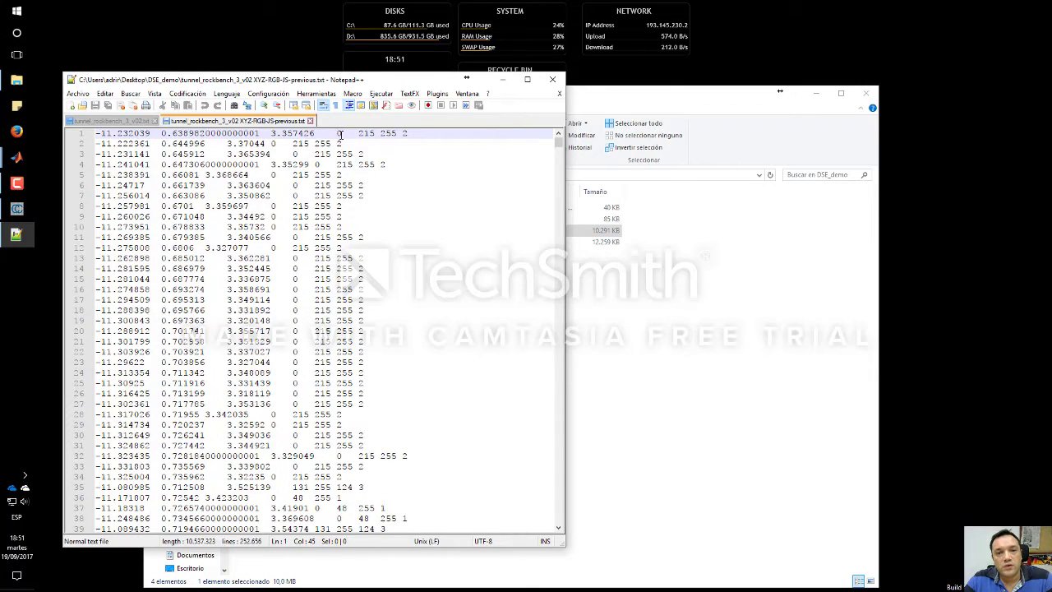
pyautogui.moveTo(359, 133); pyautogui.dragTo(337, 133)
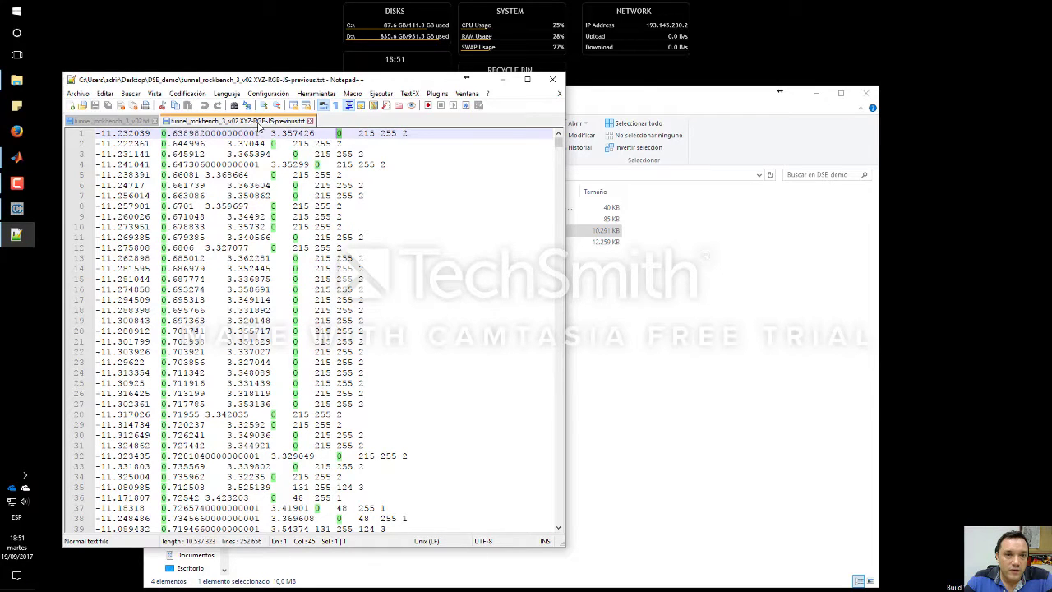
pyautogui.click(339, 134)
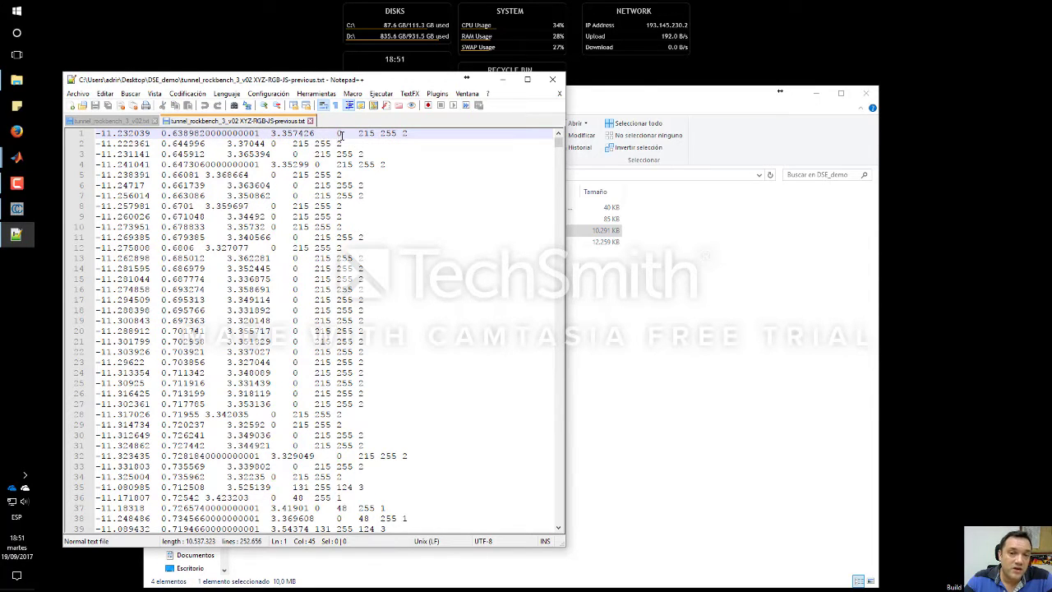
pyautogui.moveTo(396, 133); pyautogui.dragTo(335, 133)
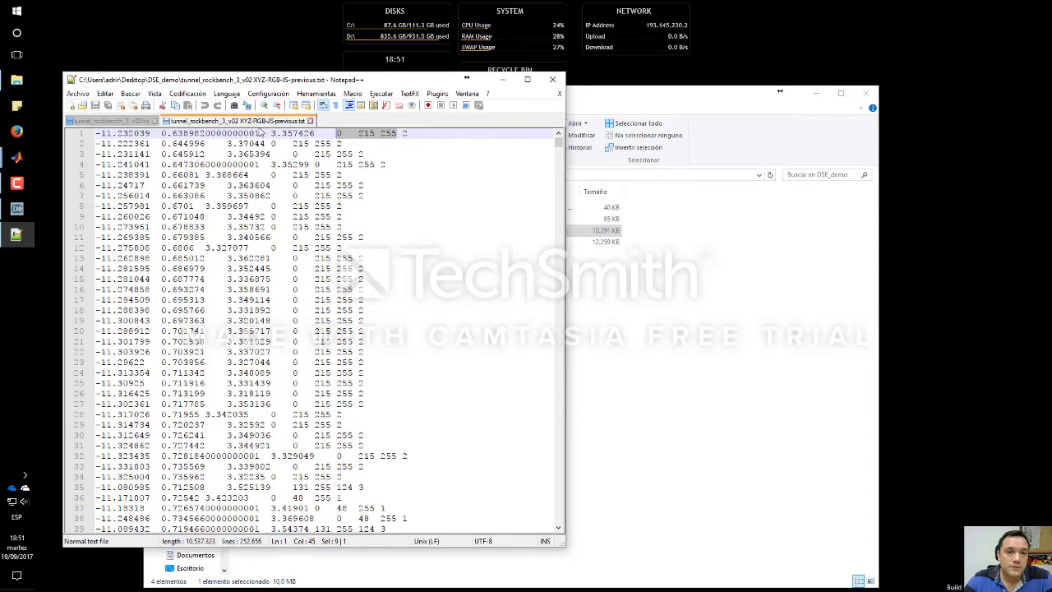
pyautogui.click(406, 133)
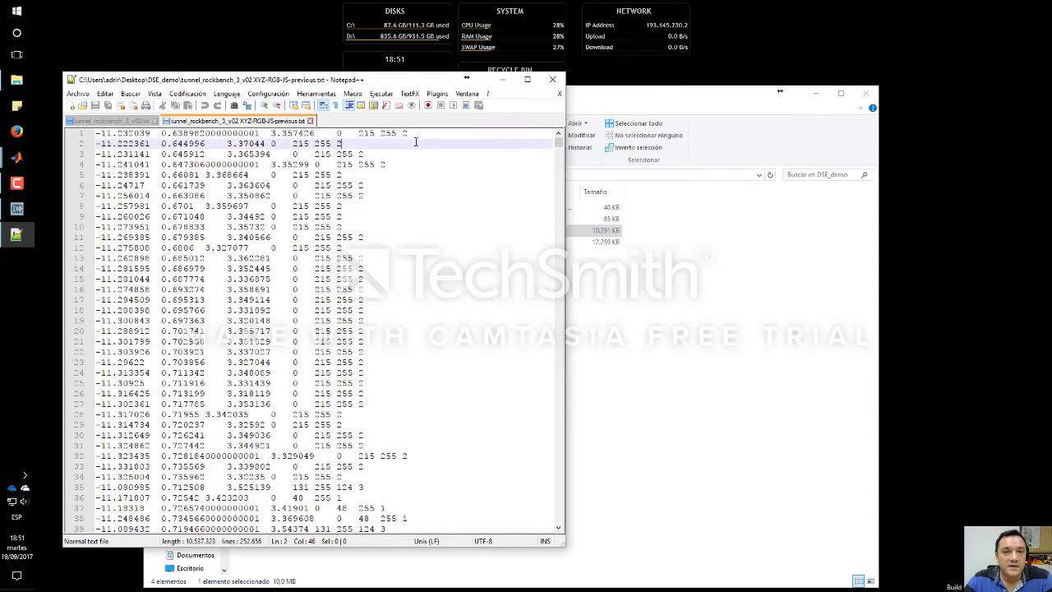
pyautogui.hotkey('shift', 'Left')
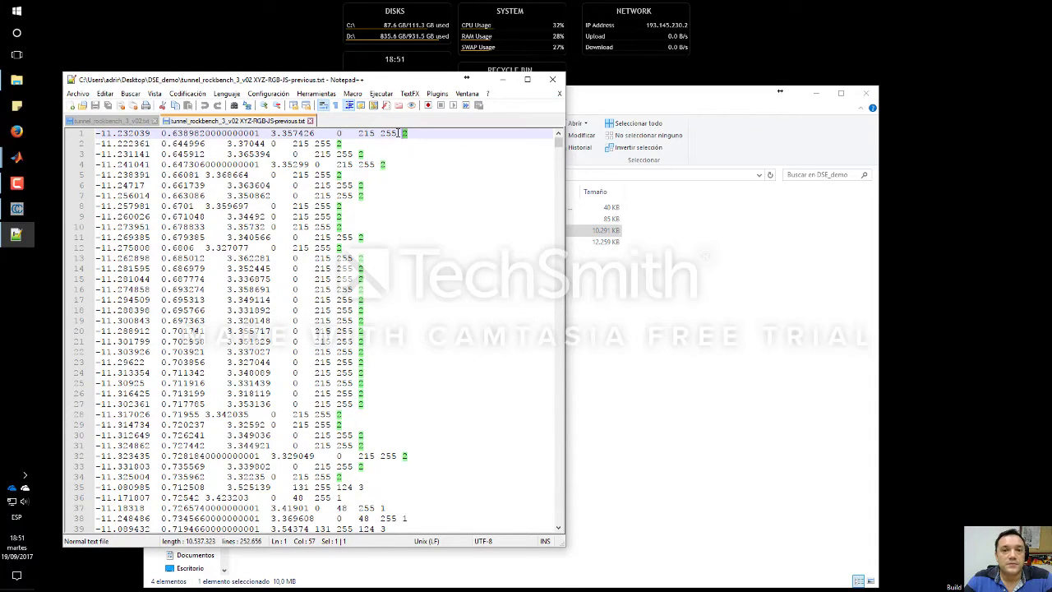
pyautogui.moveTo(399, 133); pyautogui.dragTo(340, 133)
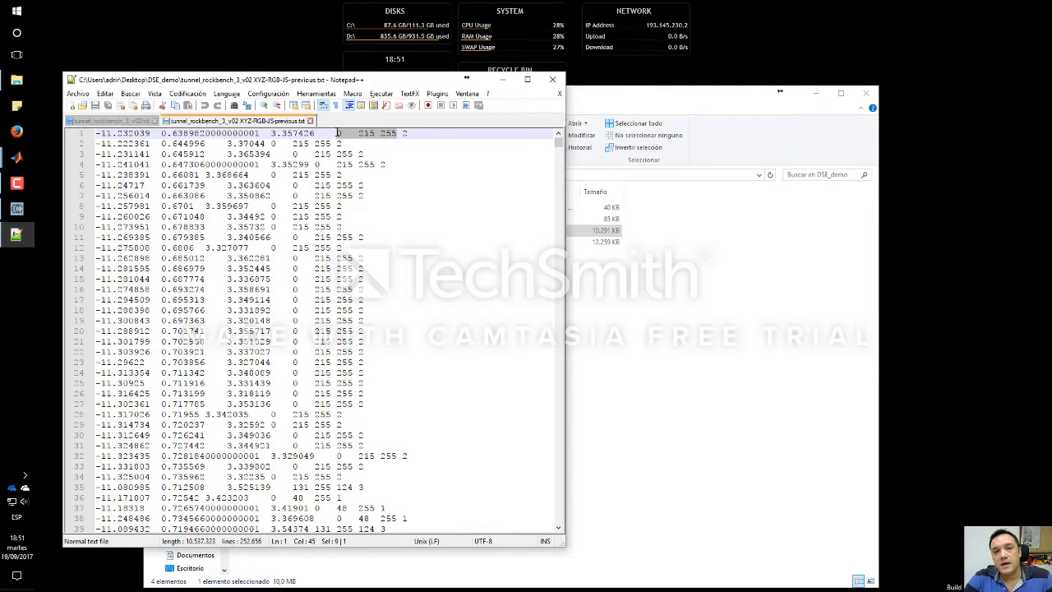
pyautogui.doubleClick(404, 133)
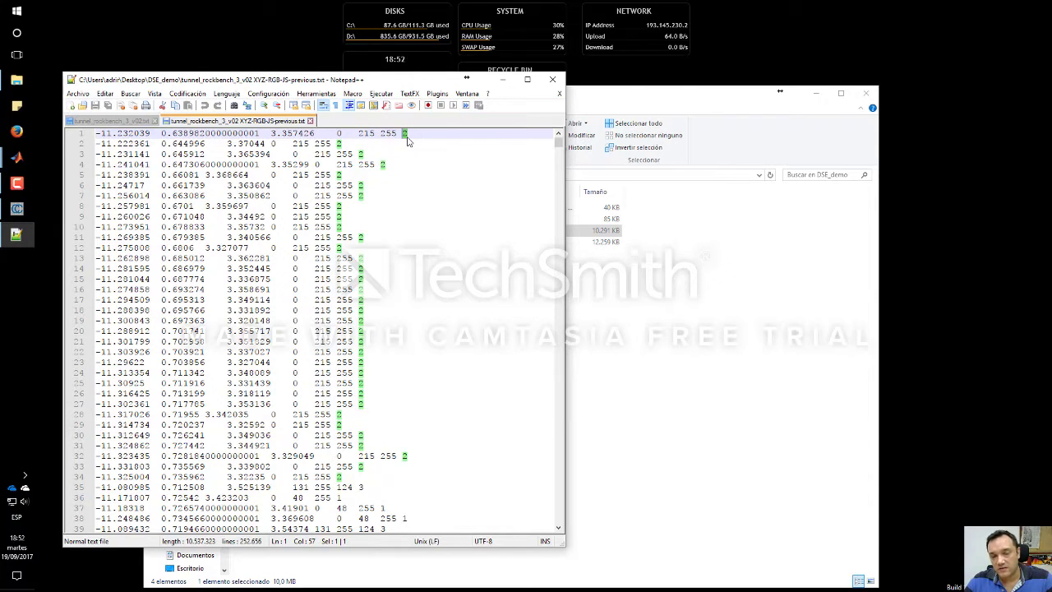
# Look through the following rows of the exported points file and close Notepad++
pyautogui.press('Down')
pyautogui.press('Down')
pyautogui.press('Down')
pyautogui.press('Down')
pyautogui.press('Down')
pyautogui.press('Down')
pyautogui.press('Down')
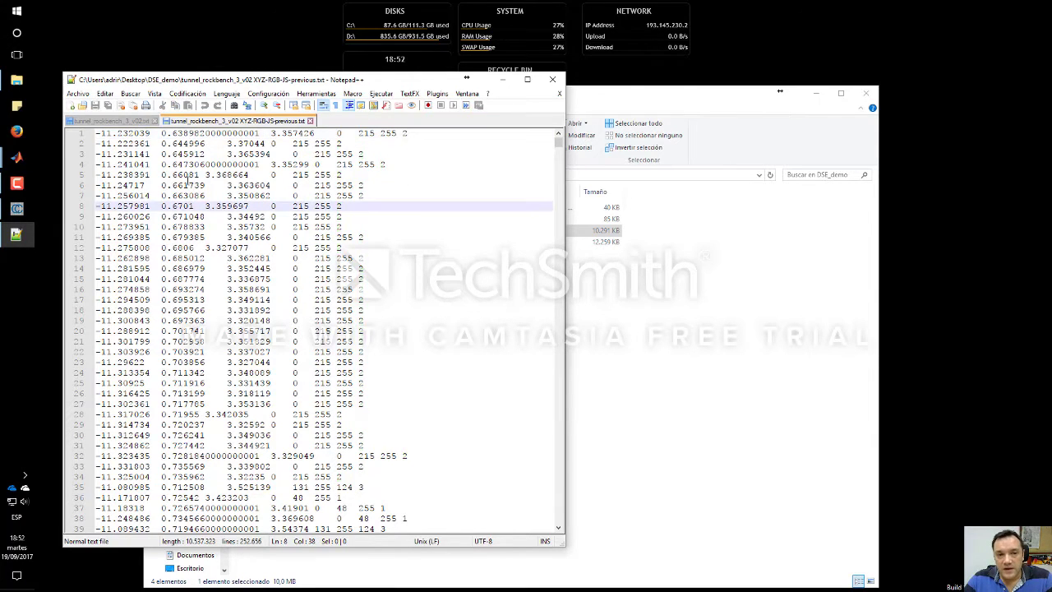
pyautogui.moveTo(129, 162); pyautogui.dragTo(333, 291)
pyautogui.click(443, 310)
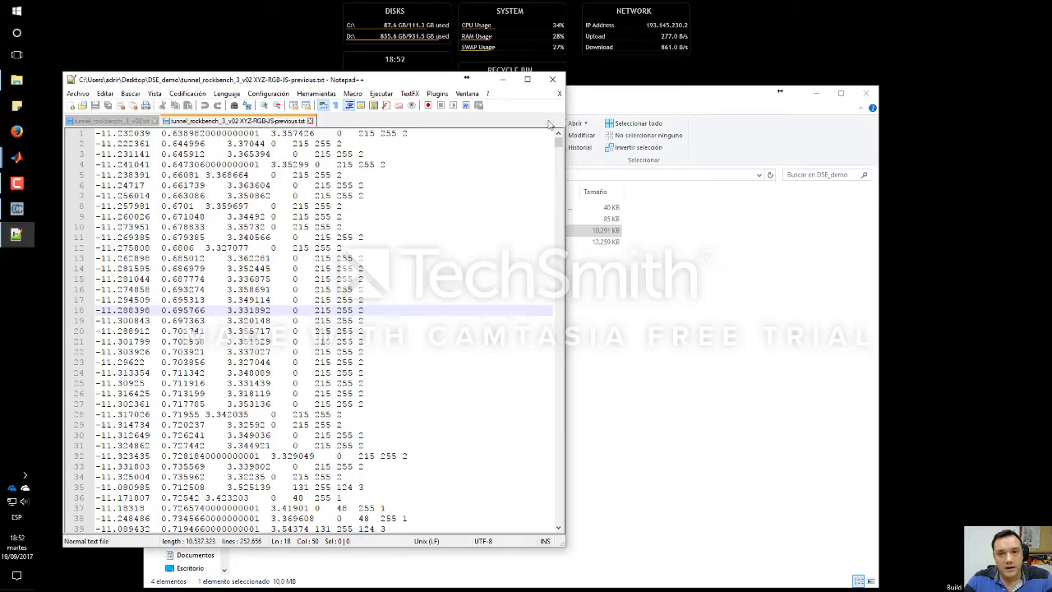
pyautogui.click(553, 81)
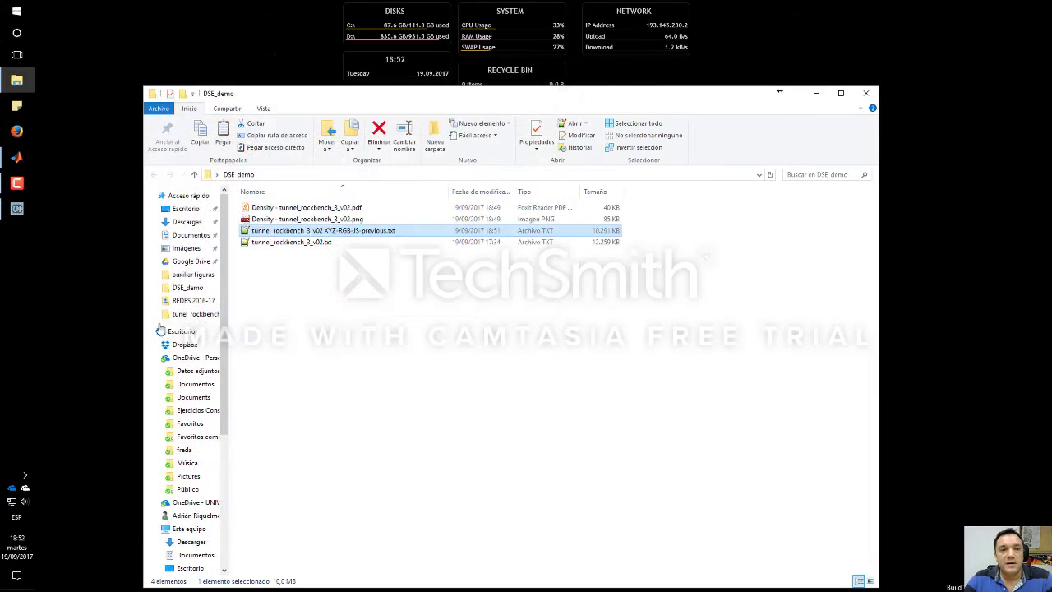
# Switch to CloudCompare and load tunnel_rockbench_3_v02 XYZ-RGB-JS-previous.txt from DSE_demo with X, Y, Z, Red, Green, Blue and Scalar columns
pyautogui.click(18, 210)
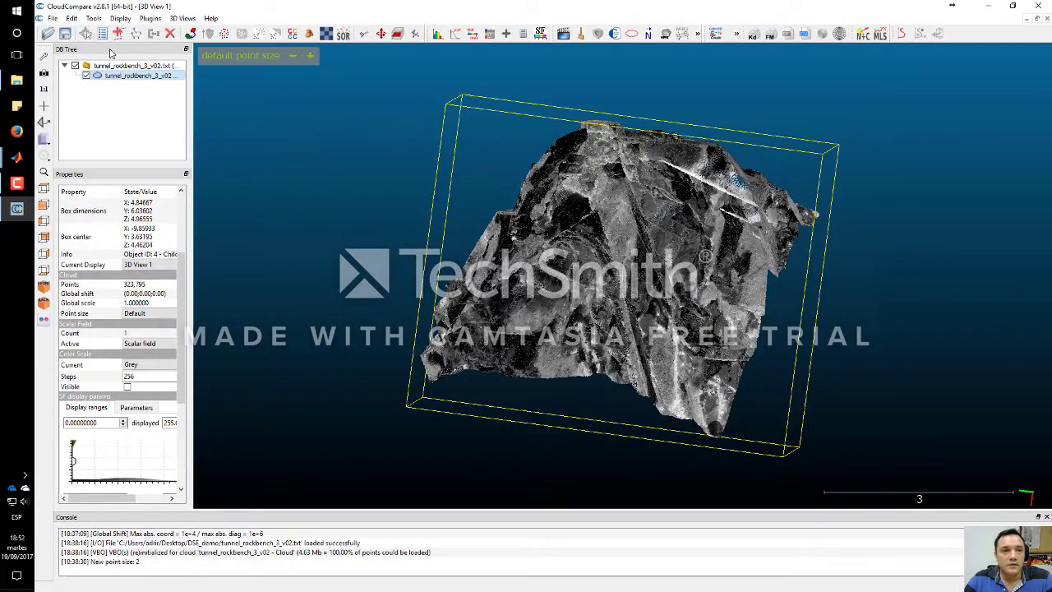
pyautogui.moveTo(540, 8); pyautogui.dragTo(614, 155)
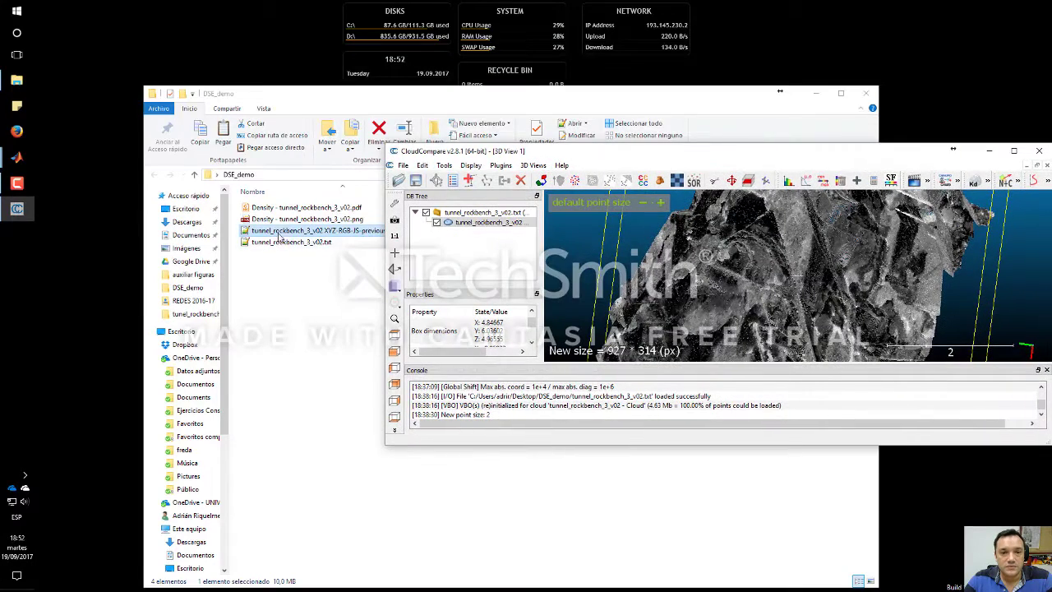
pyautogui.moveTo(279, 232); pyautogui.dragTo(613, 276)
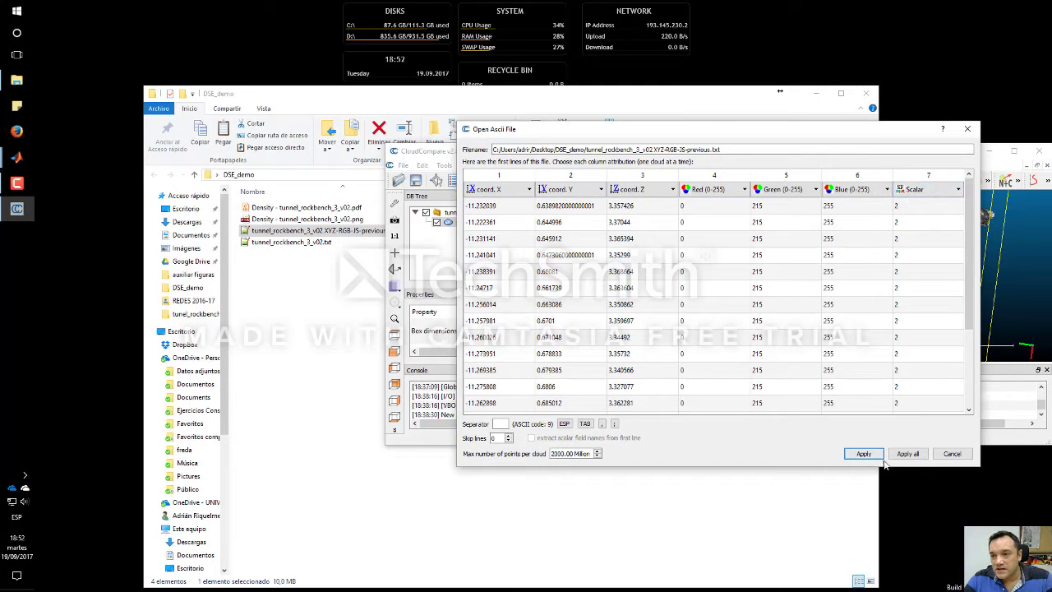
pyautogui.click(911, 454)
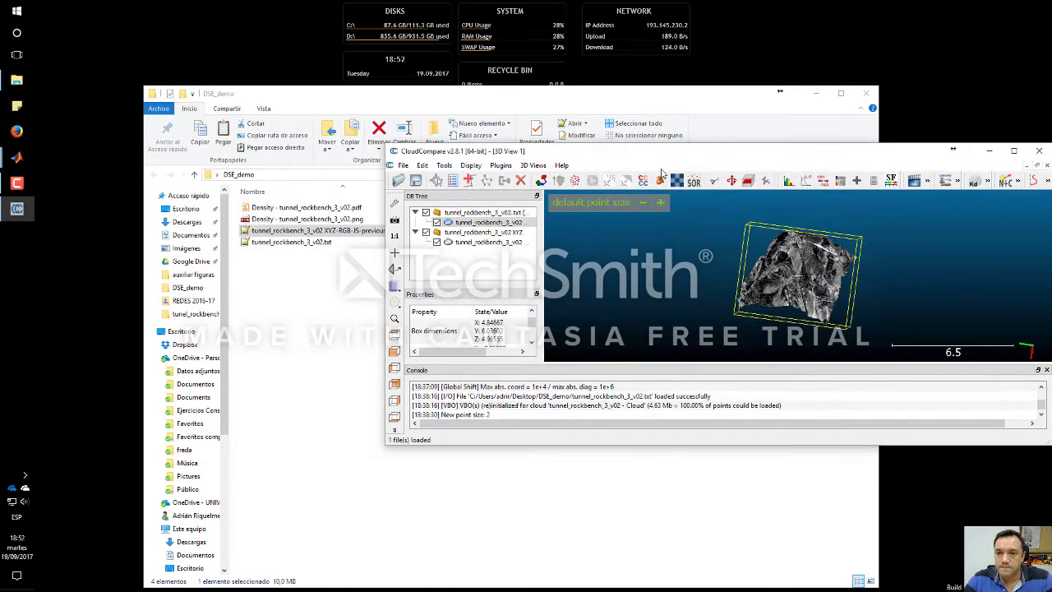
# Maximize CloudCompare, move the XYZ-RGB-JS-previous cloud into the tunnel_rockbench_3_v02.txt group and delete its emptied group
pyautogui.moveTo(575, 151); pyautogui.dragTo(370, 2)
pyautogui.moveTo(93, 97); pyautogui.dragTo(115, 66)
pyautogui.click(128, 96)
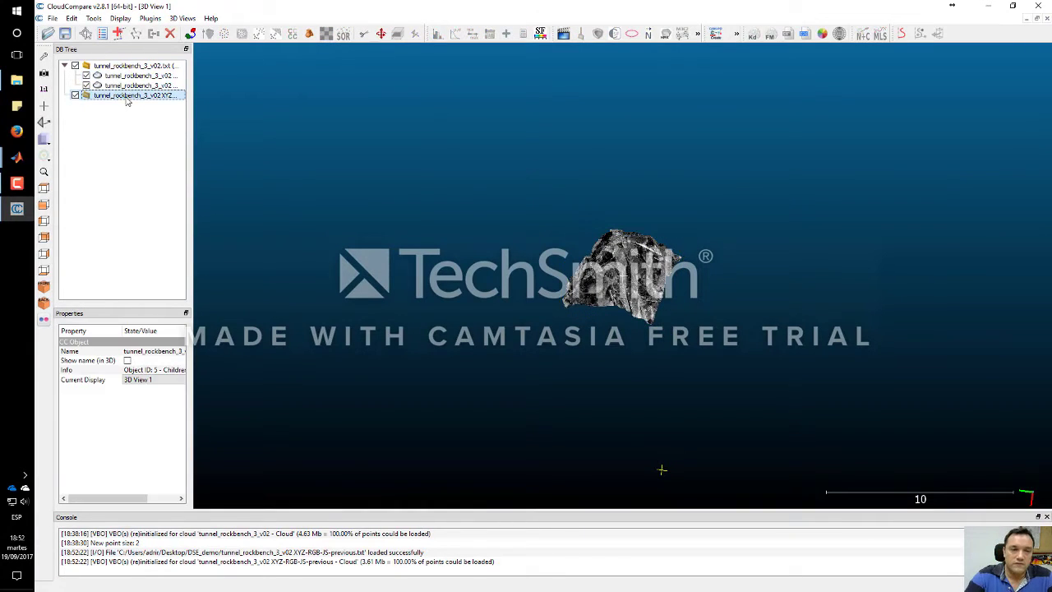
pyautogui.press('Delete')
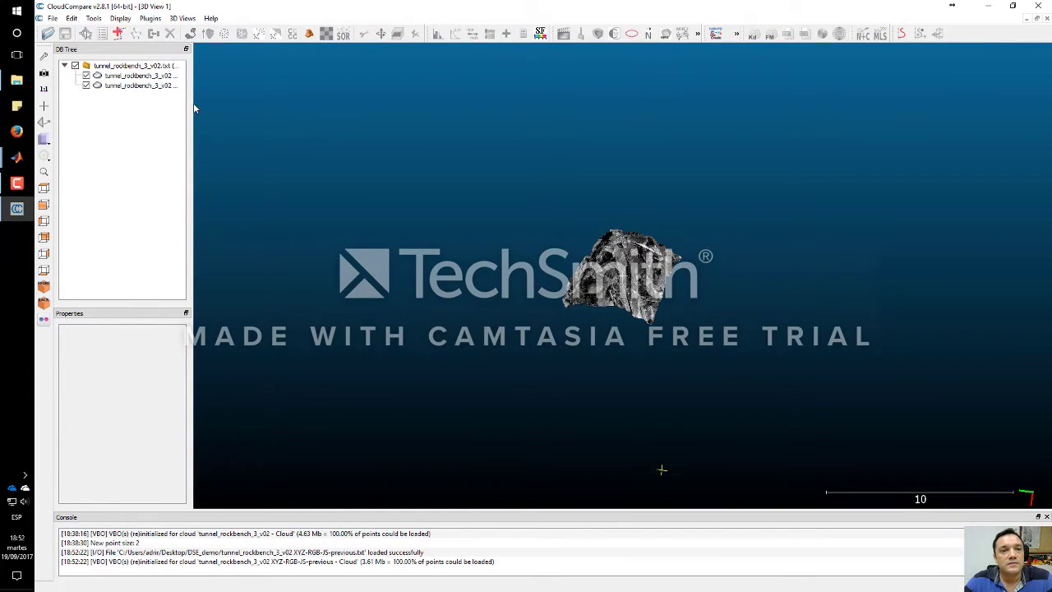
# Widen the DB Tree, select the XYZ-RGB-JS-previous cloud and hide the original tunnel_rockbench_3_v02 cloud
pyautogui.moveTo(192, 101); pyautogui.dragTo(301, 101)
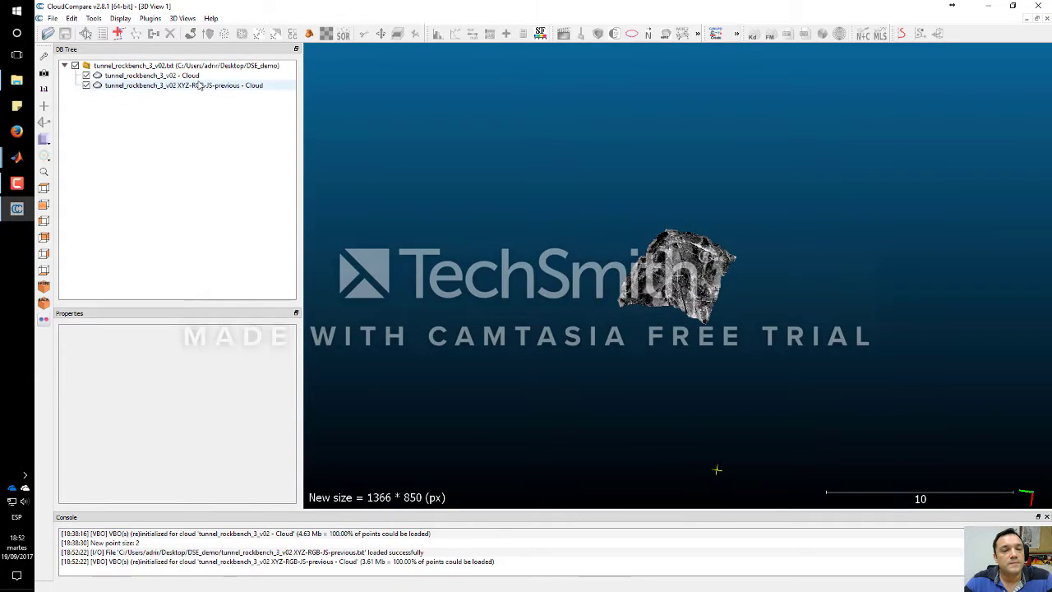
pyautogui.click(199, 85)
pyautogui.click(85, 75)
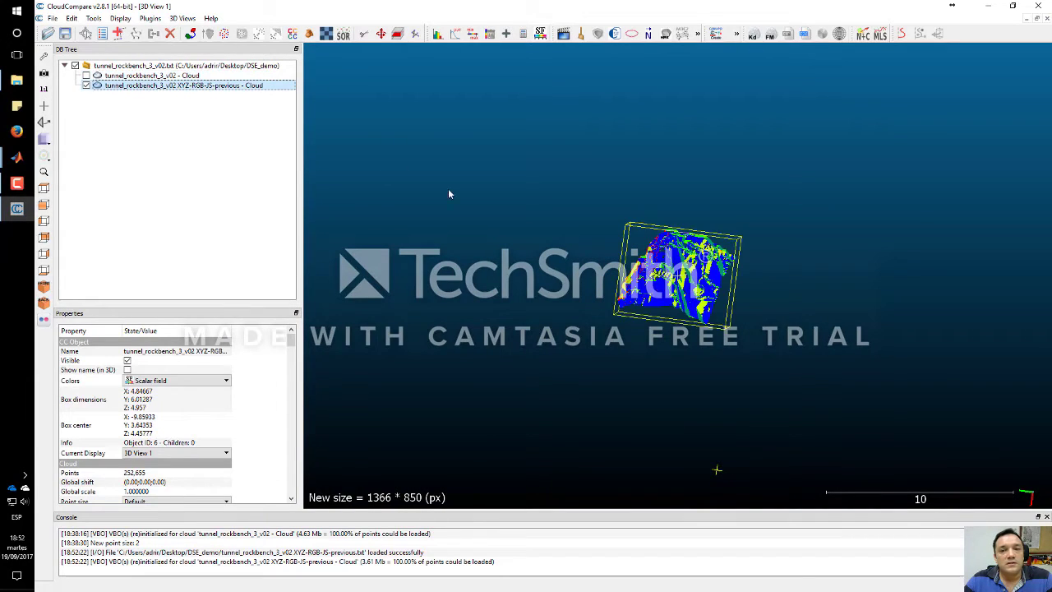
pyautogui.scroll(8, 448, 194)
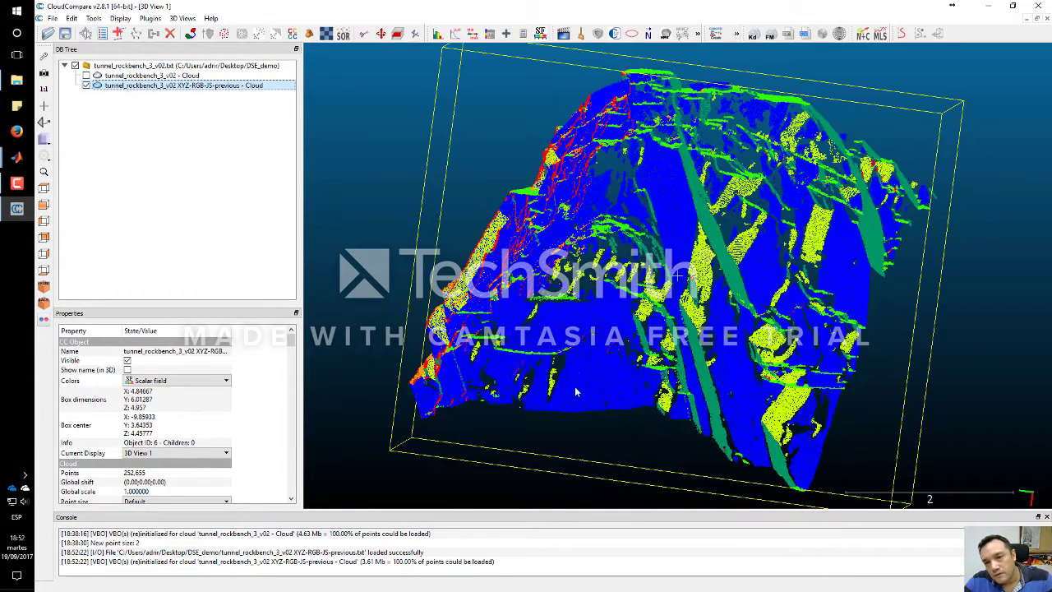
pyautogui.moveTo(576, 393); pyautogui.dragTo(847, 268)
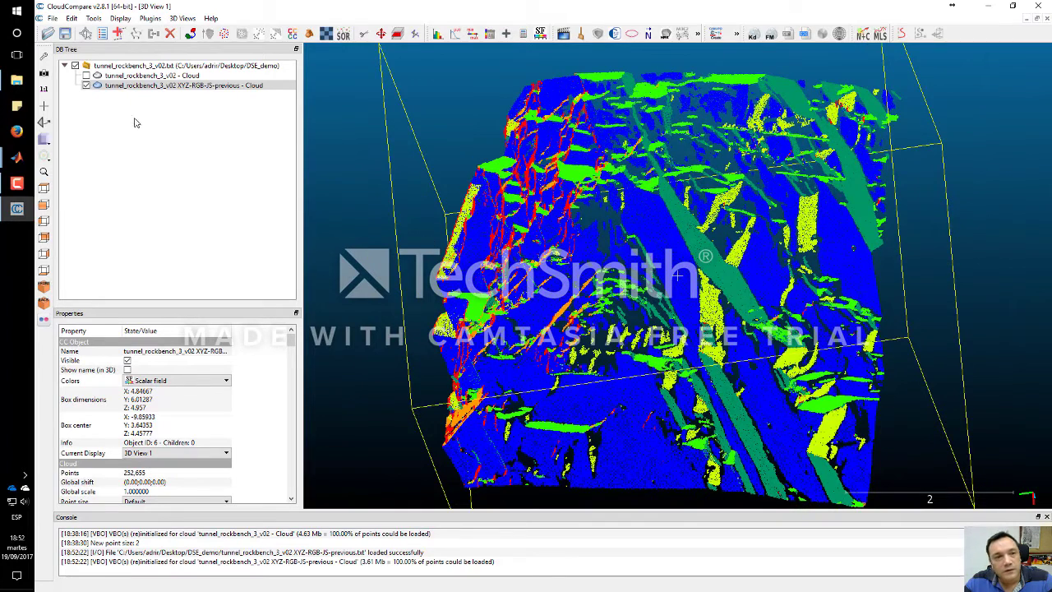
# Make the scalar field colour scale visible for the XYZ-RGB-JS-previous cloud
pyautogui.moveTo(291, 340); pyautogui.dragTo(291, 411)
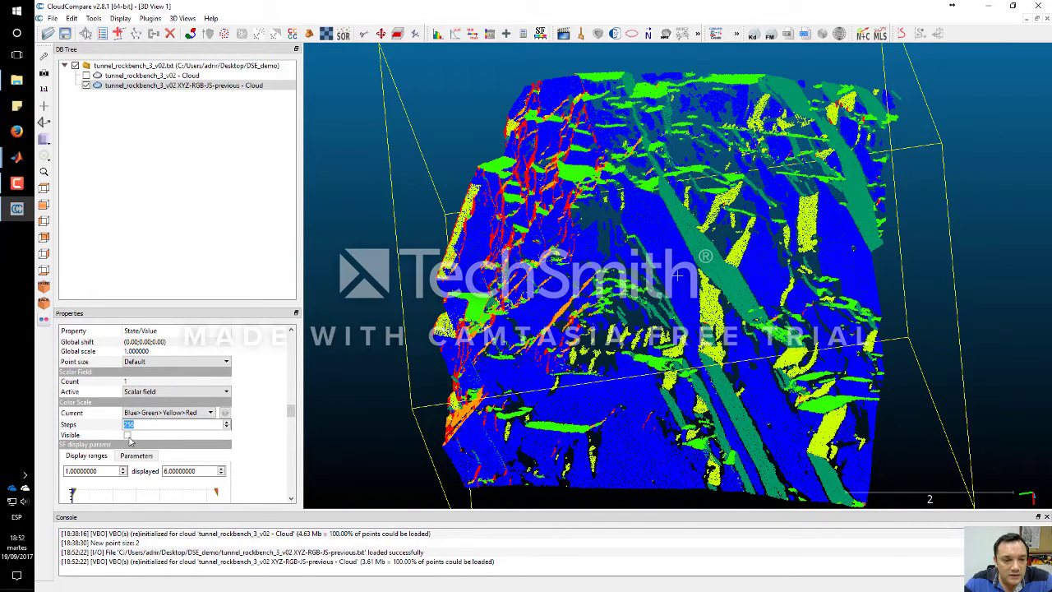
pyautogui.click(127, 435)
pyautogui.moveTo(600, 386); pyautogui.dragTo(530, 370)
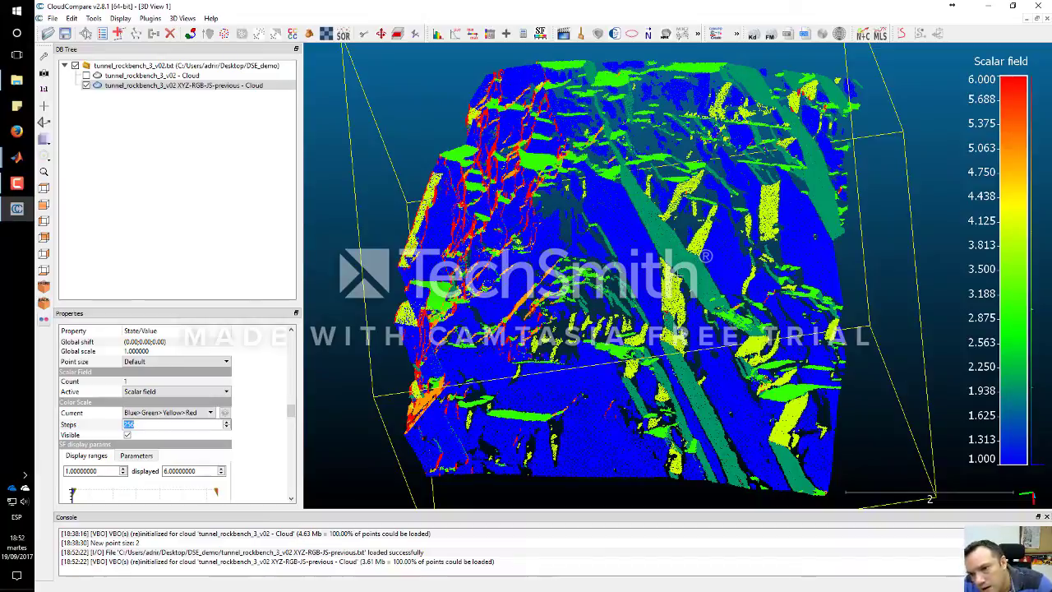
# Examine the discontinuity sets on the coloured rock face close up and from several angles against the colour scale
pyautogui.scroll(5, 698, 296)
pyautogui.moveTo(731, 265); pyautogui.dragTo(601, 304)
pyautogui.scroll(-5, 601, 304)
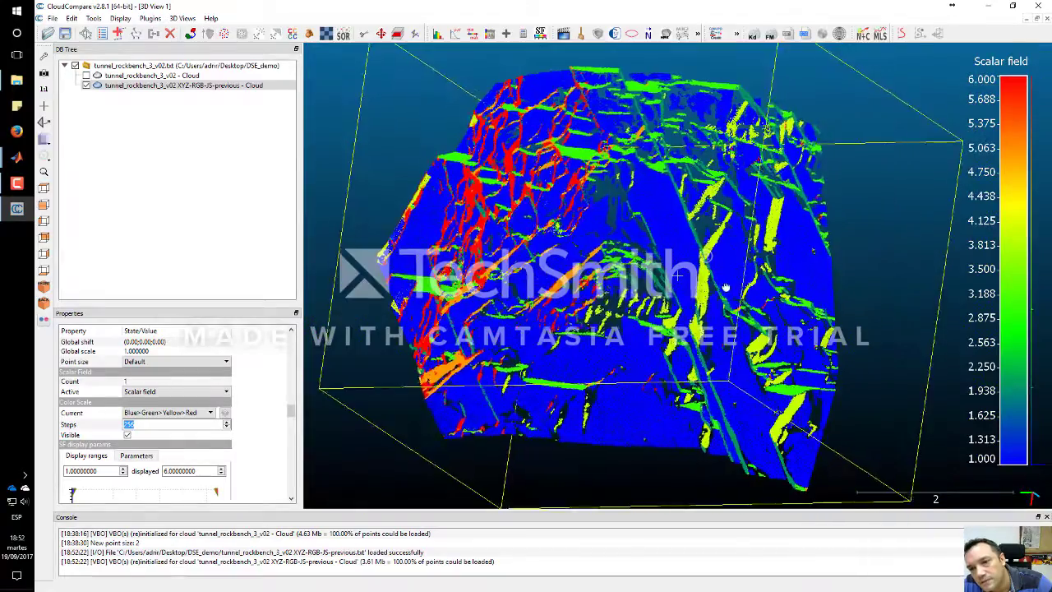
pyautogui.moveTo(674, 288); pyautogui.dragTo(700, 249)
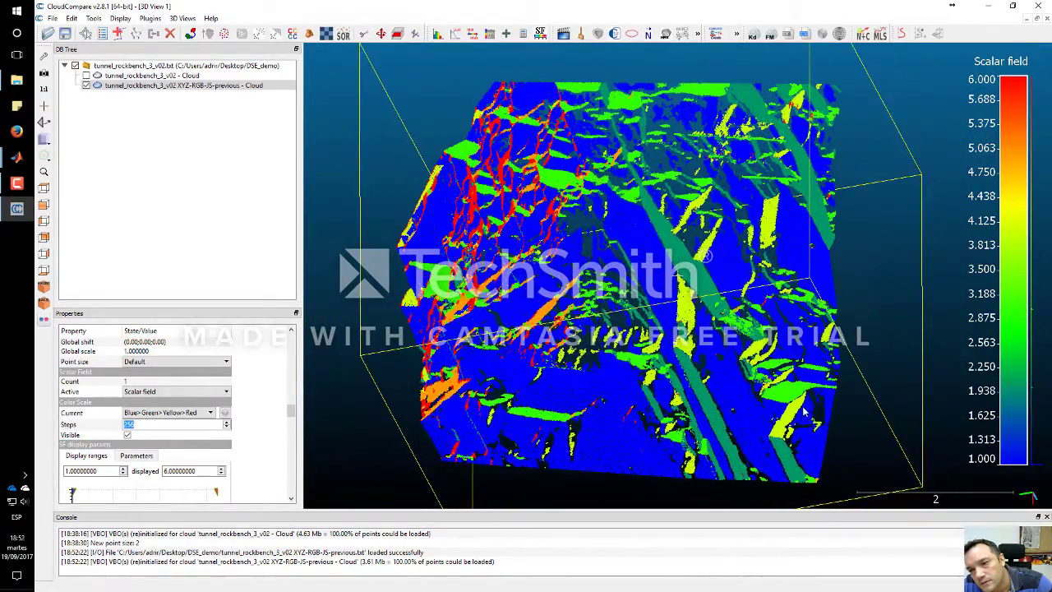
pyautogui.scroll(5, 806, 413)
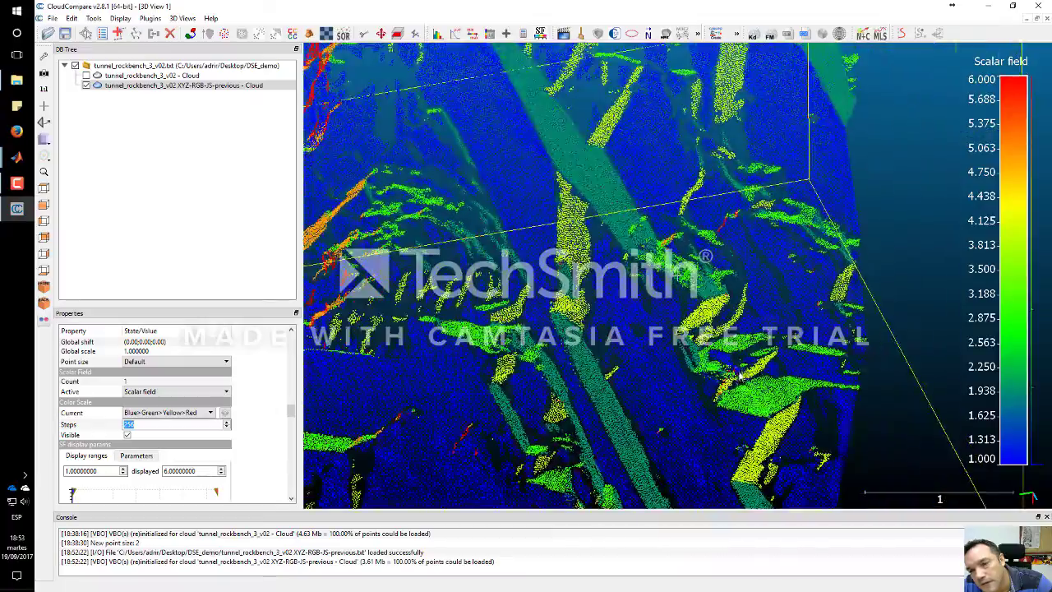
pyautogui.moveTo(740, 374); pyautogui.dragTo(592, 308)
pyautogui.moveTo(715, 239); pyautogui.dragTo(678, 276)
pyautogui.scroll(-2, 677, 276)
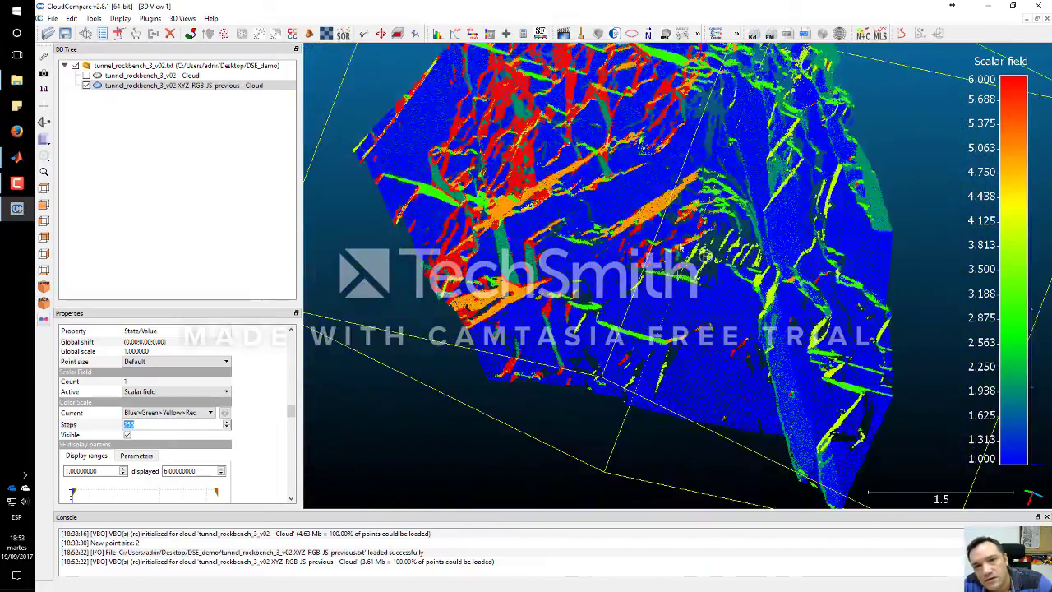
pyautogui.scroll(-4, 678, 274)
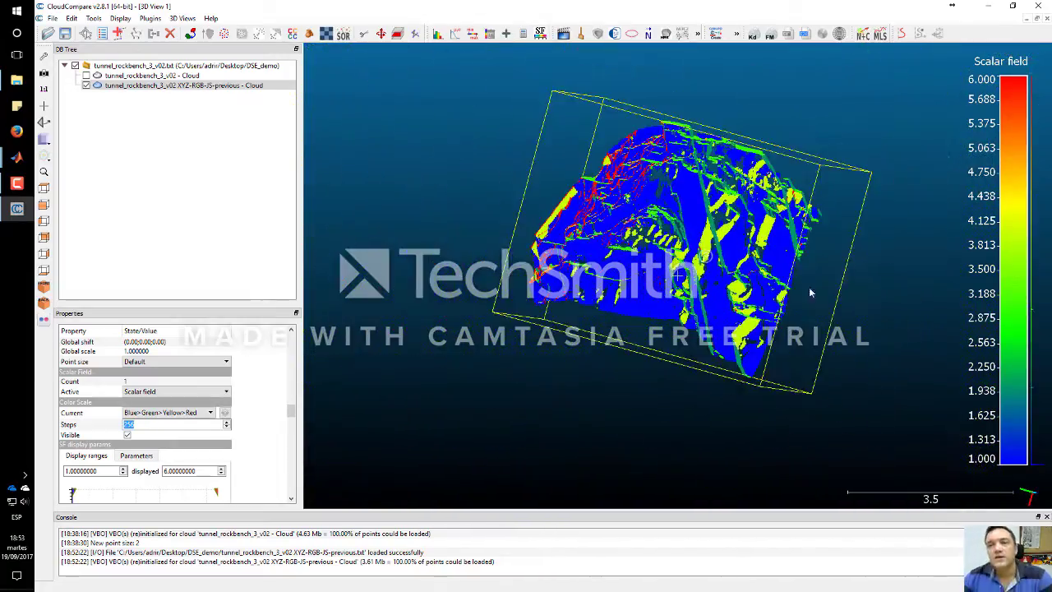
pyautogui.moveTo(753, 257); pyautogui.dragTo(806, 296)
pyautogui.scroll(3, 611, 364)
pyautogui.scroll(2, 611, 364)
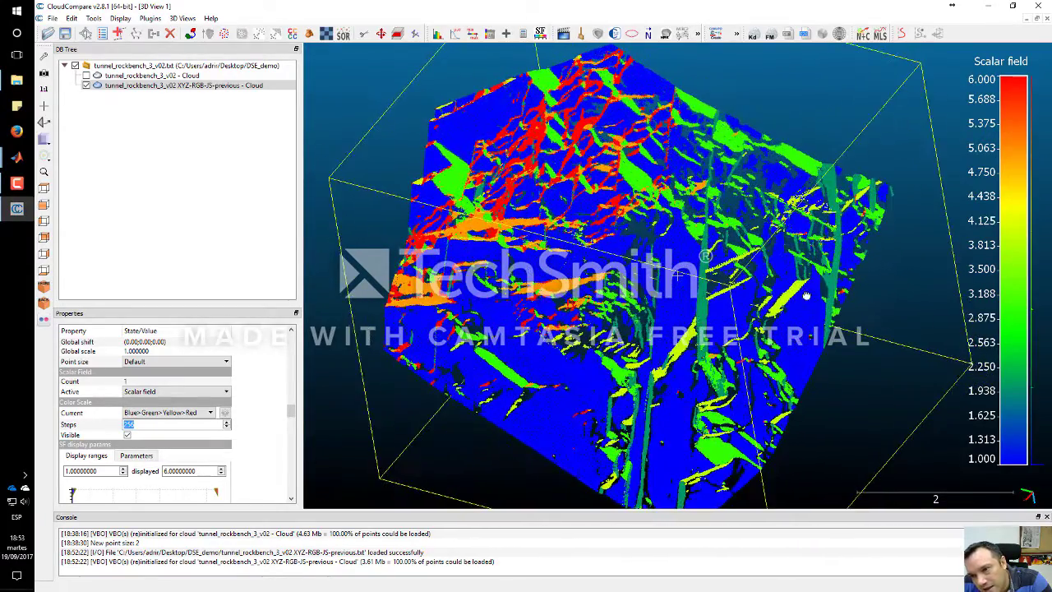
pyautogui.moveTo(689, 319); pyautogui.dragTo(612, 401)
pyautogui.scroll(-2, 670, 299)
pyautogui.scroll(2, 612, 400)
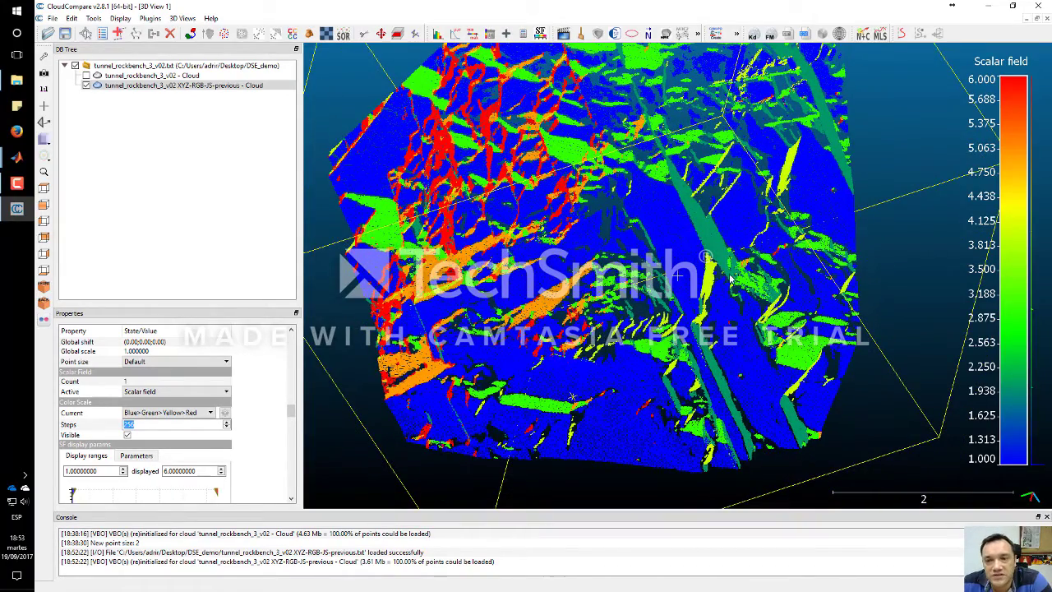
pyautogui.moveTo(732, 279); pyautogui.dragTo(693, 303)
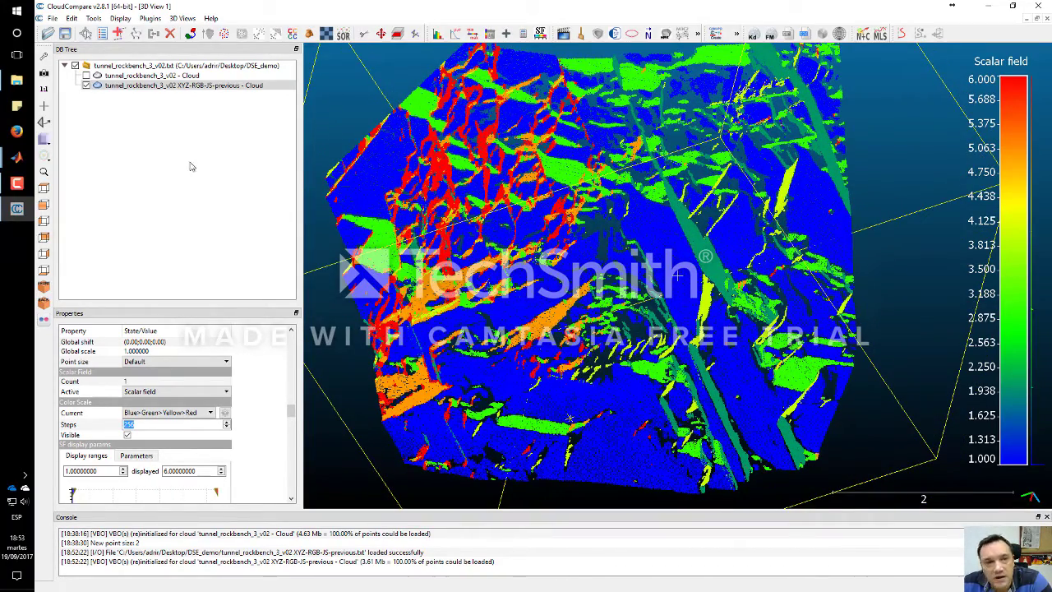
# Start point picking and query the scalar field value of a point on the large blue surface near the centre
pyautogui.click(118, 33)
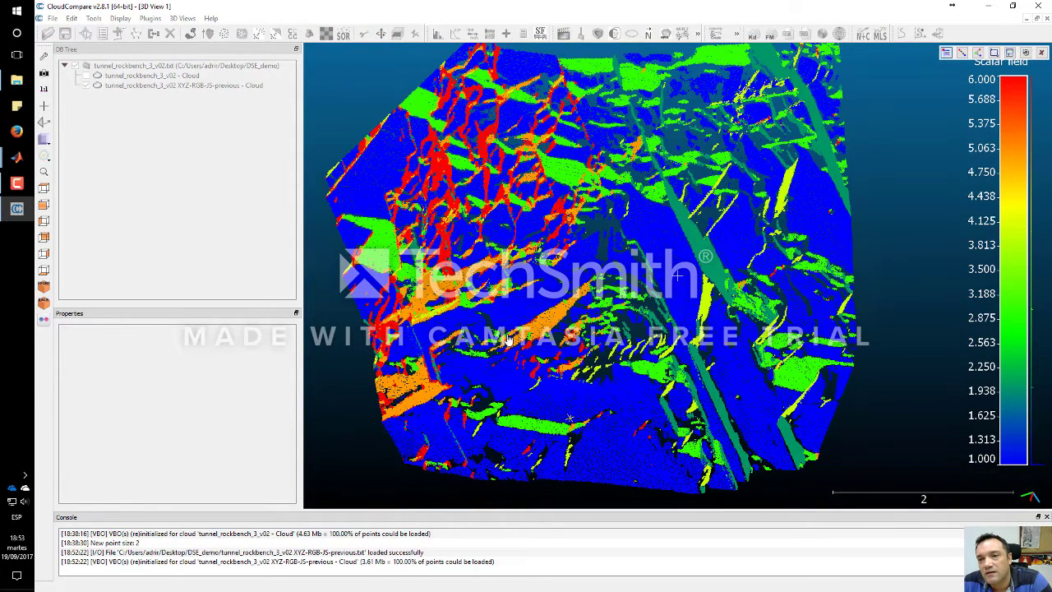
pyautogui.click(662, 247)
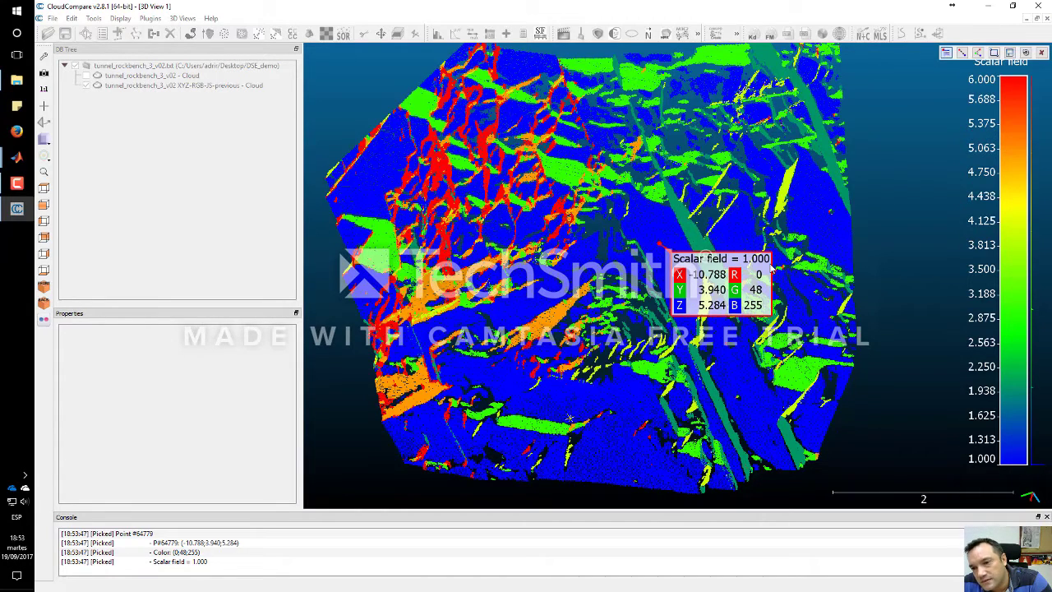
# Stop point picking and filter the XYZ-RGB-JS-previous cloud by scalar value from 1 to 1.5, exporting the matching points as a new cloud
pyautogui.click(1042, 53)
pyautogui.click(218, 86)
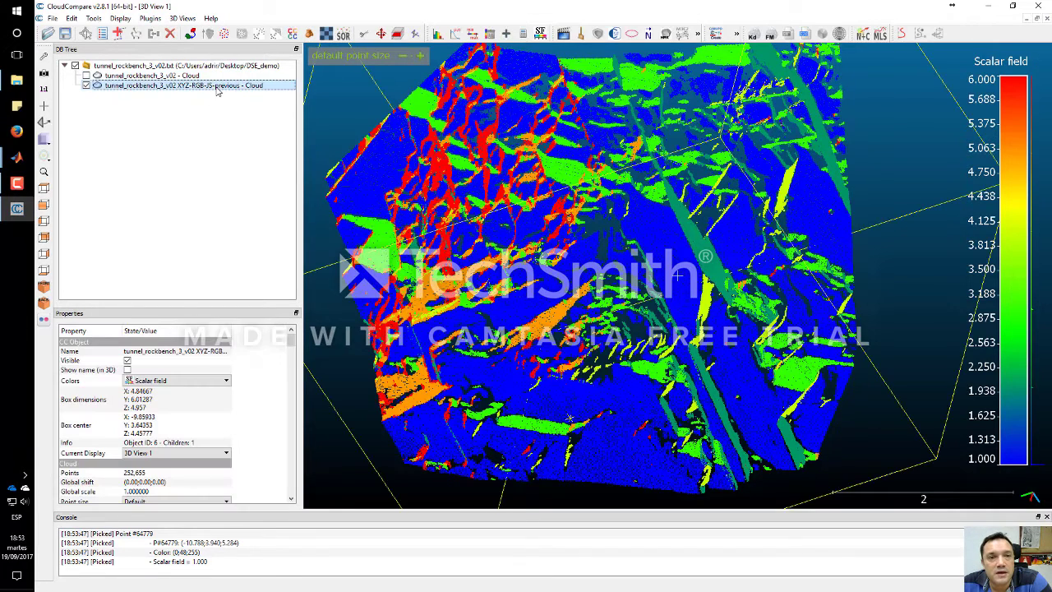
pyautogui.click(473, 36)
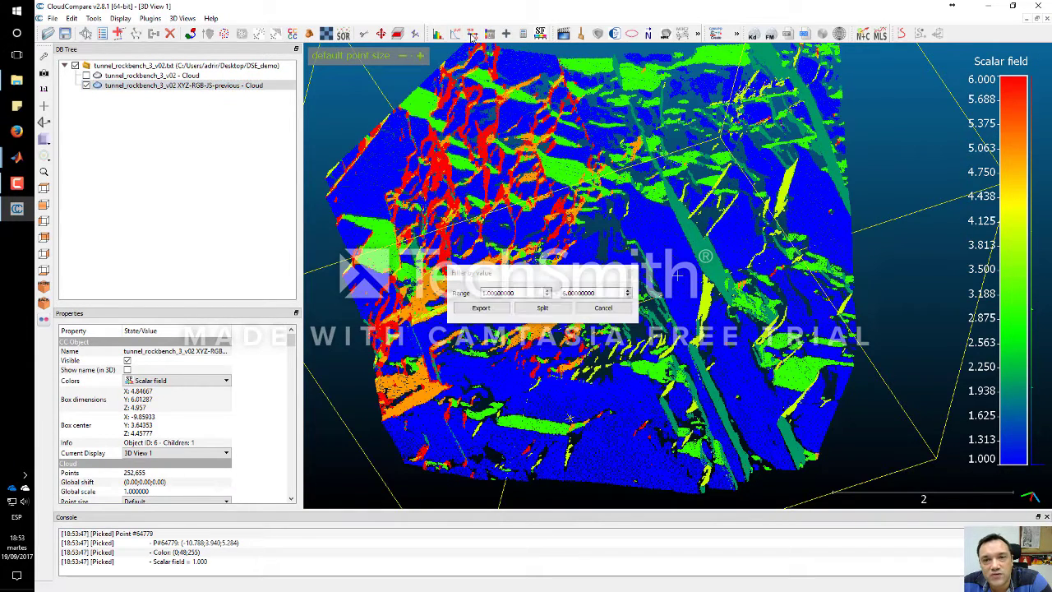
pyautogui.tripleClick(601, 293)
pyautogui.write('1')
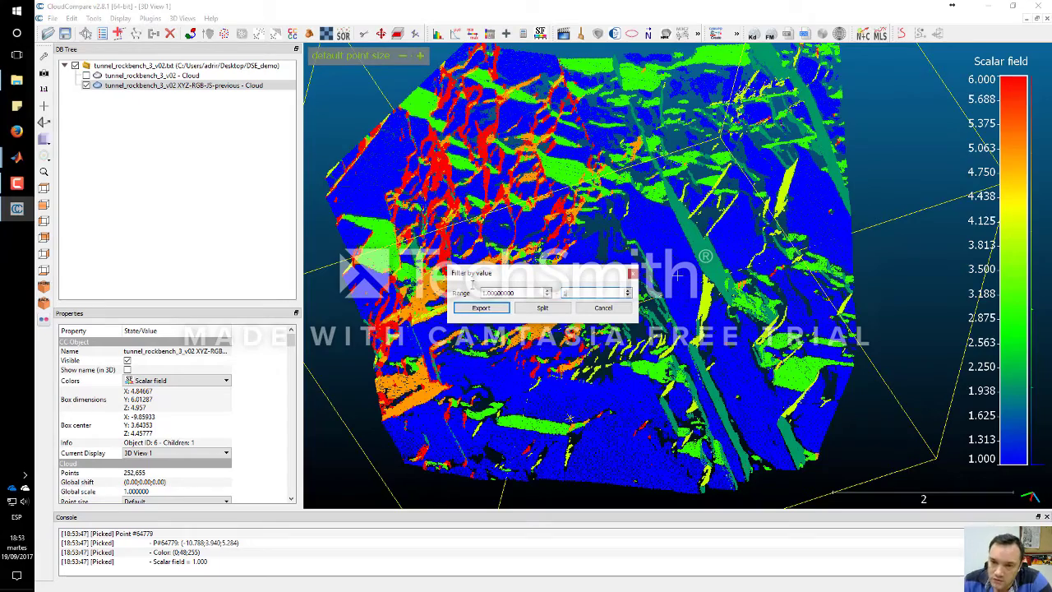
pyautogui.write('.5')
pyautogui.click(481, 308)
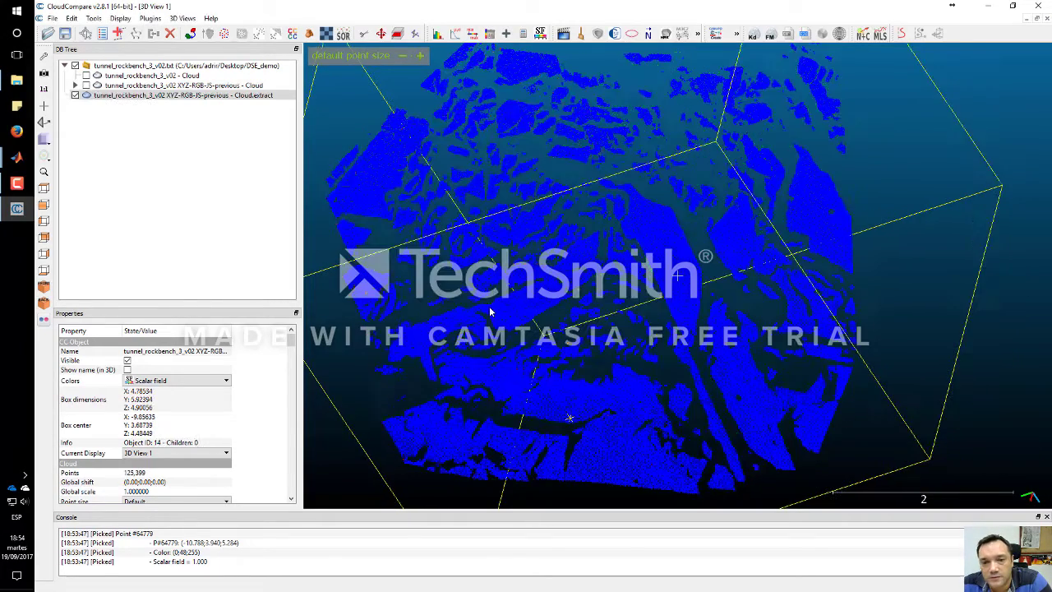
# Examine the extracted cloud of the first discontinuity set from several angles, close up and from farther away
pyautogui.click(169, 95)
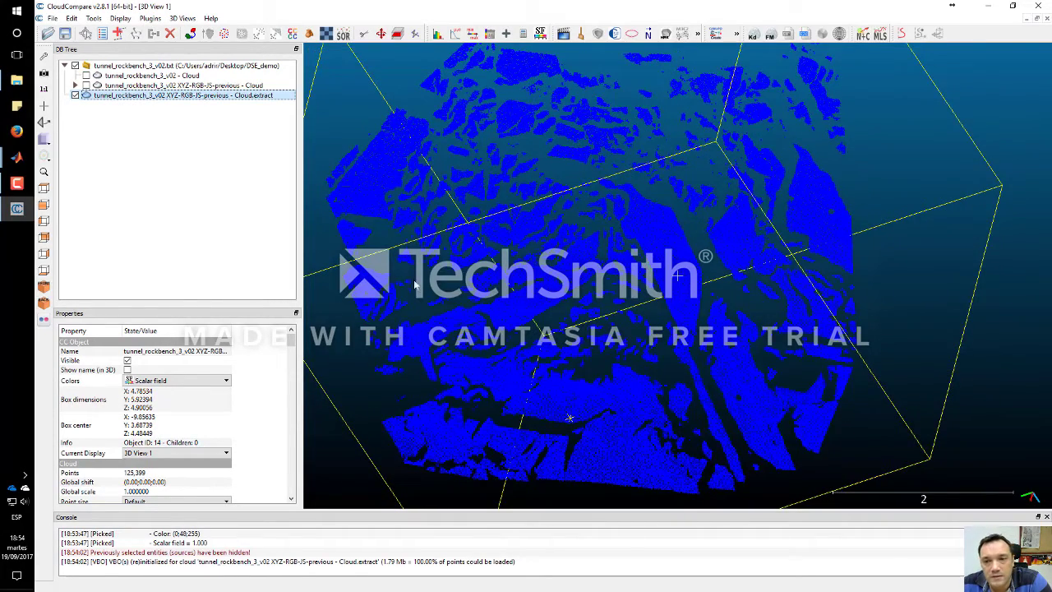
pyautogui.moveTo(570, 334); pyautogui.dragTo(606, 183)
pyautogui.scroll(5, 625, 213)
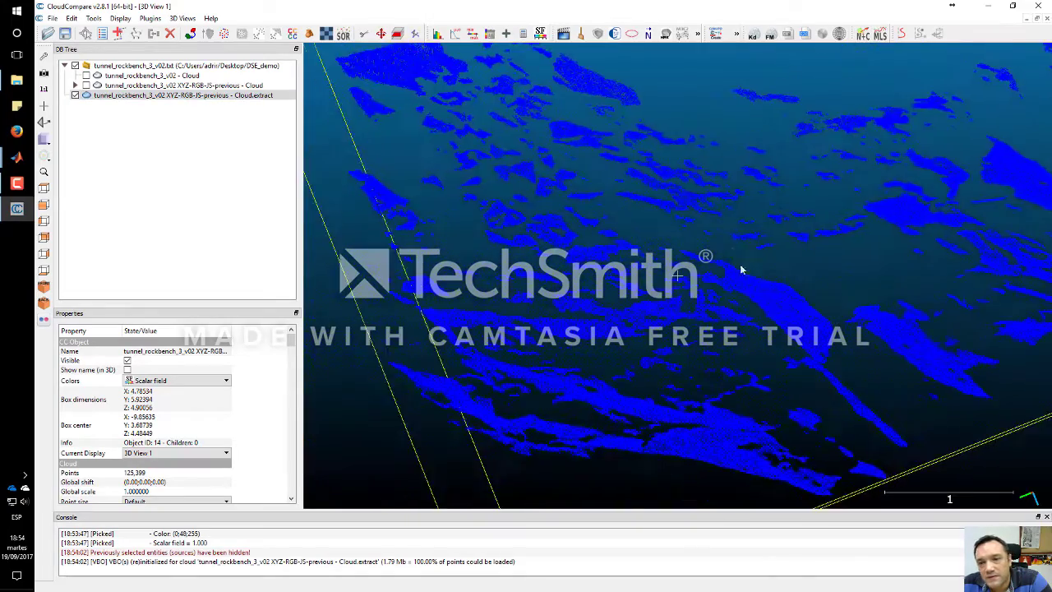
pyautogui.scroll(-5, 645, 244)
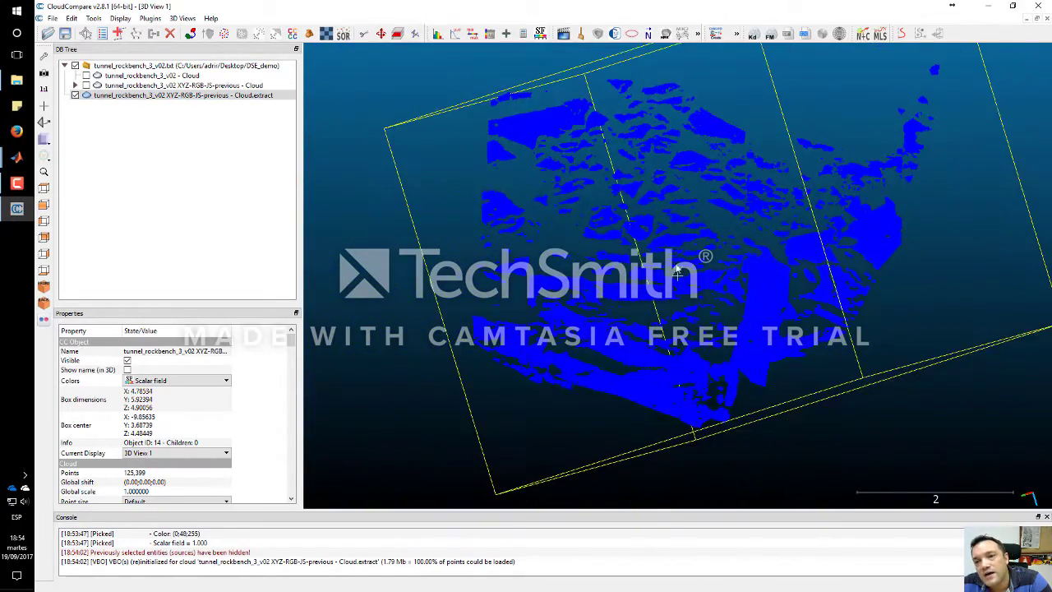
pyautogui.moveTo(668, 268); pyautogui.dragTo(568, 306)
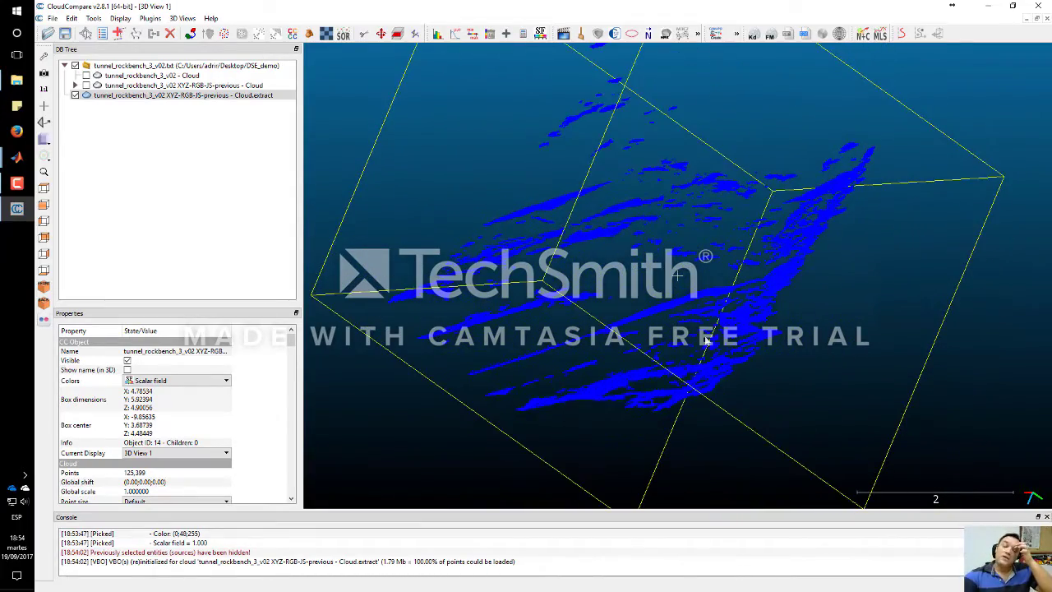
pyautogui.moveTo(705, 340); pyautogui.dragTo(675, 328)
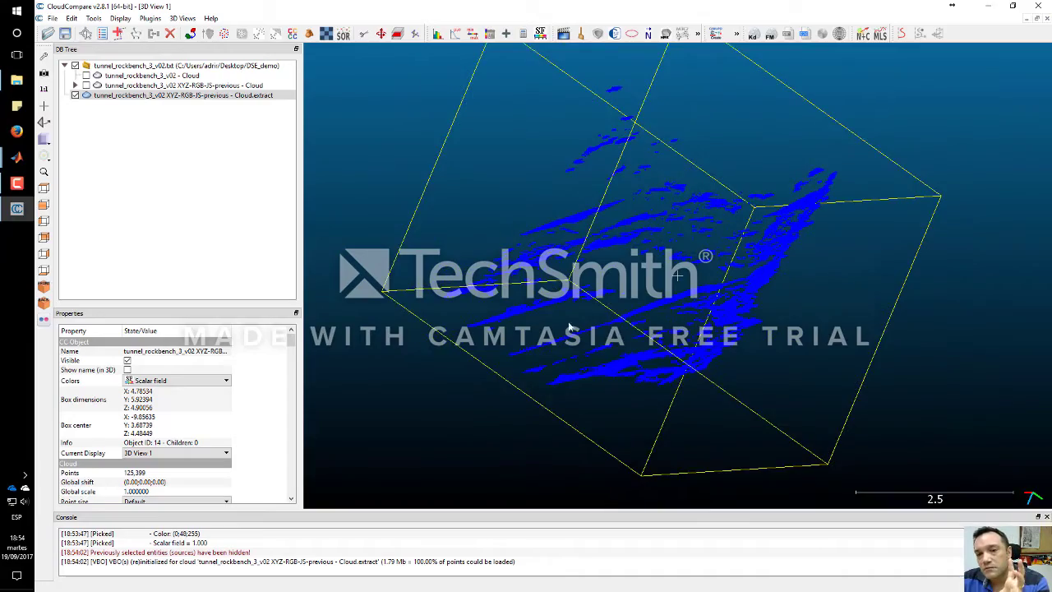
pyautogui.moveTo(559, 320)
pyautogui.mouseDown()
pyautogui.moveTo(723, 348)
pyautogui.moveTo(554, 305)
pyautogui.mouseUp()
pyautogui.scroll(8, 781, 312)
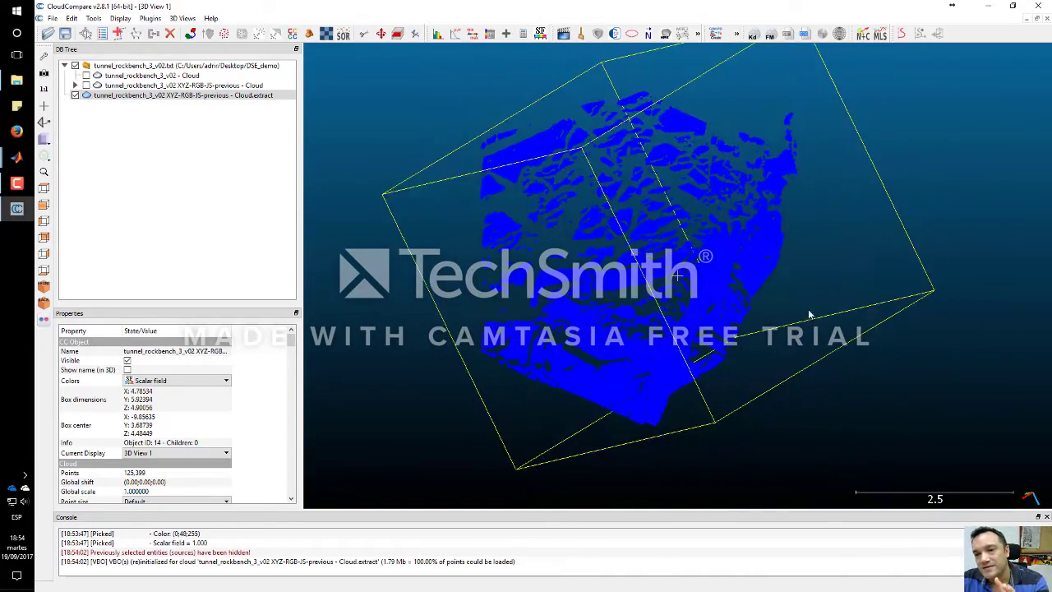
pyautogui.moveTo(781, 313); pyautogui.dragTo(789, 460)
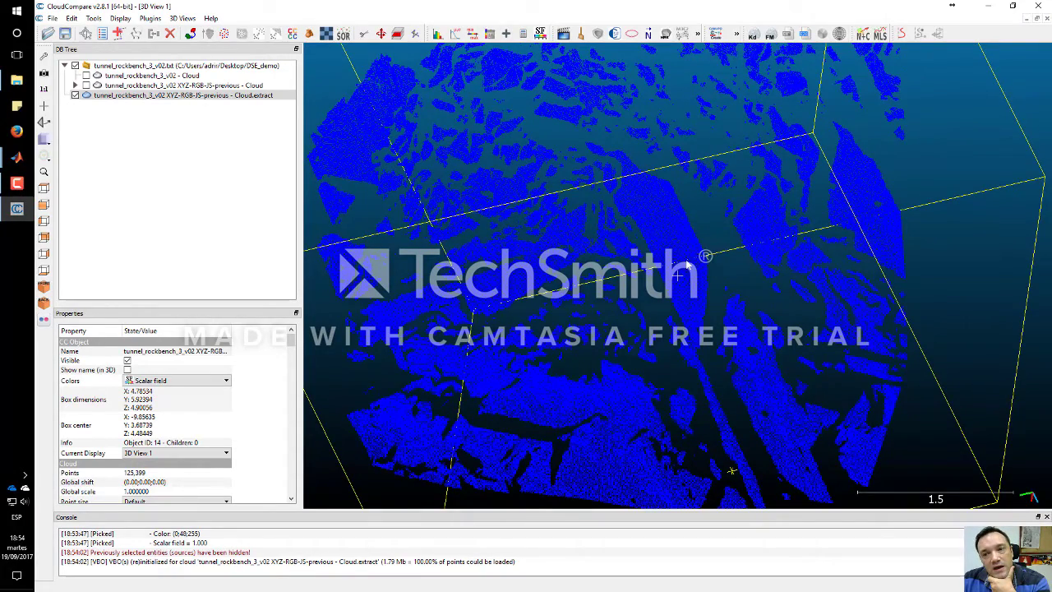
pyautogui.moveTo(691, 261); pyautogui.dragTo(687, 193)
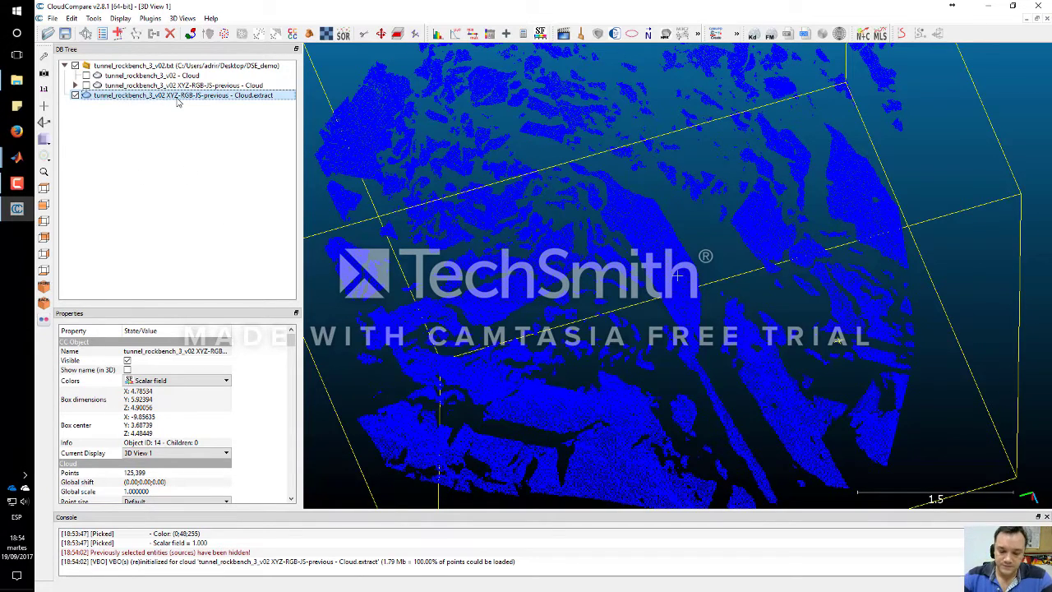
# Delete the extracted first-set cloud and switch to the Discontinuity Set Extractor
pyautogui.press('Delete')
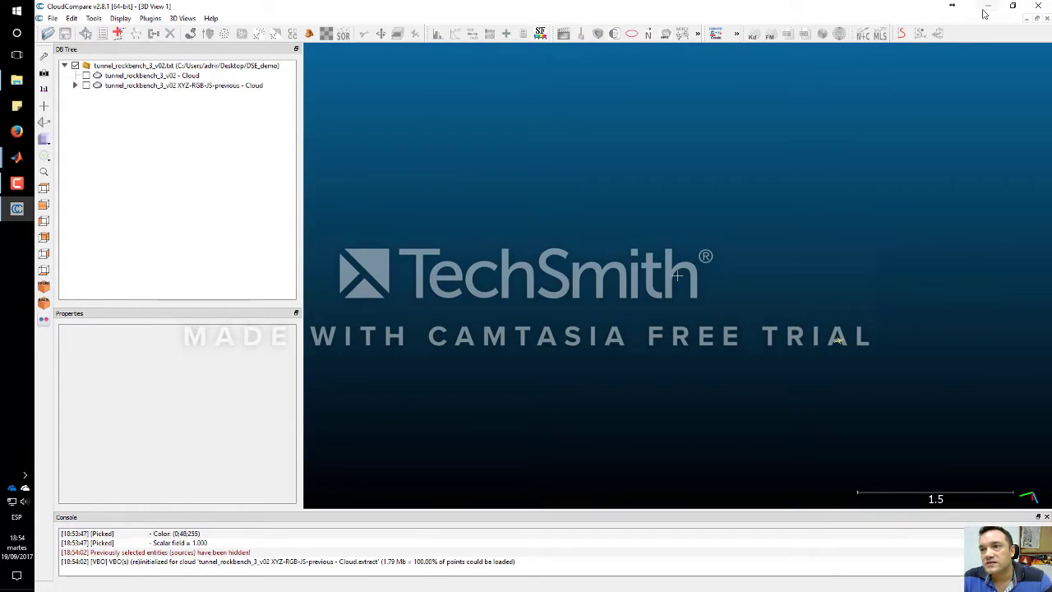
pyautogui.click(988, 6)
pyautogui.moveTo(17, 157)
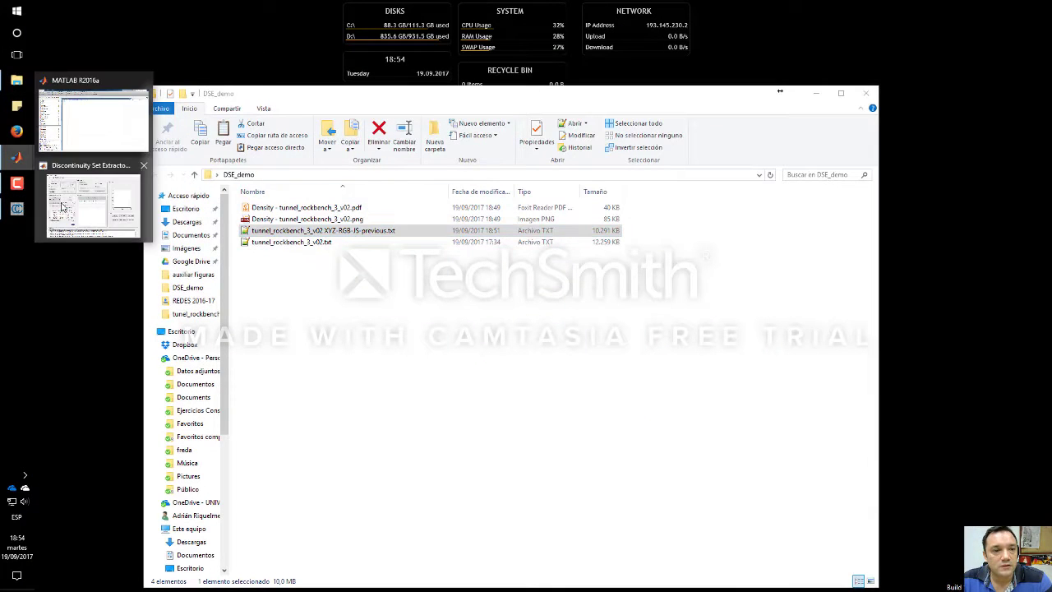
pyautogui.click(63, 208)
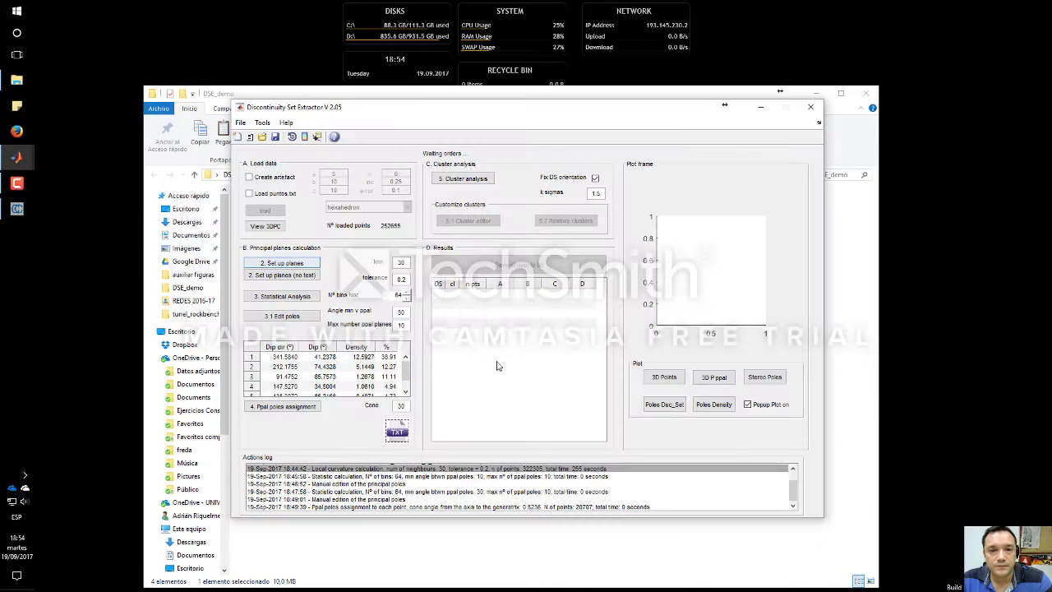
# Run the cluster analysis and filter the clusters of all discontinuity sets with a minimum of 100 points per cluster
pyautogui.click(483, 185)
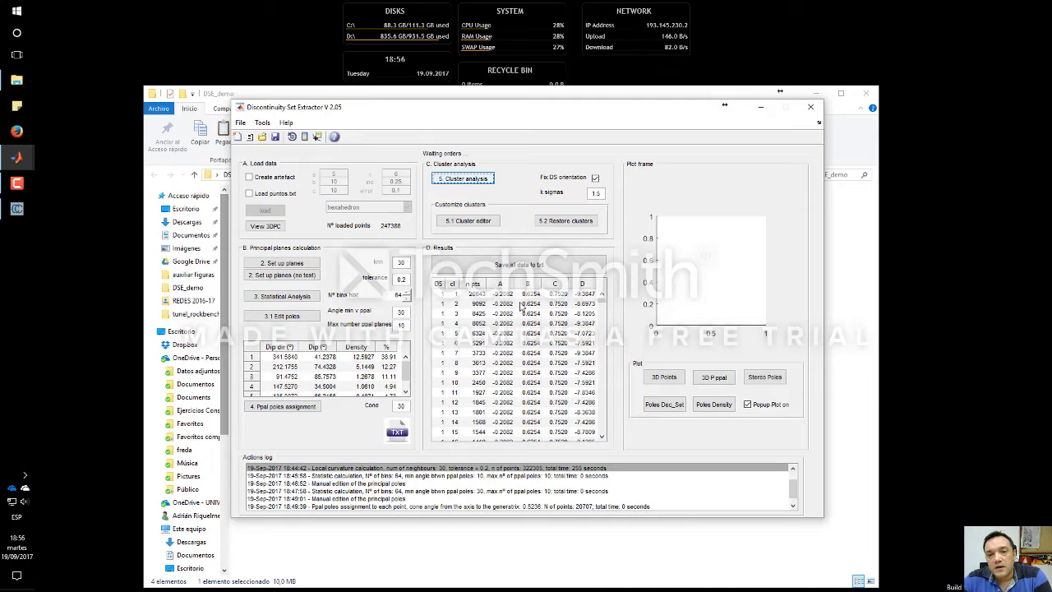
pyautogui.moveTo(604, 302)
pyautogui.mouseDown()
pyautogui.moveTo(602, 432)
pyautogui.moveTo(608, 289)
pyautogui.mouseUp()
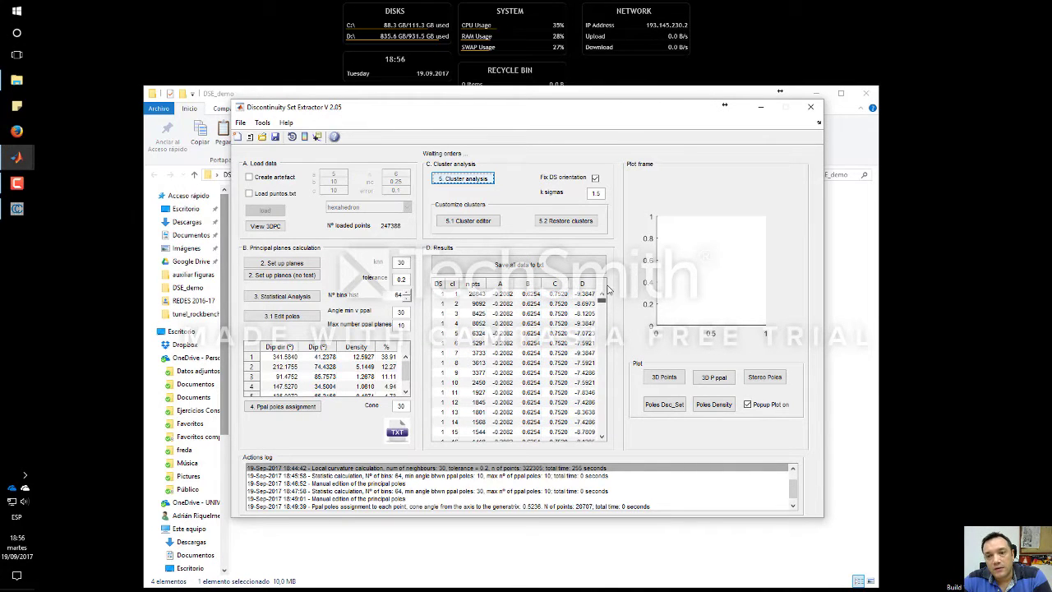
pyautogui.click(482, 224)
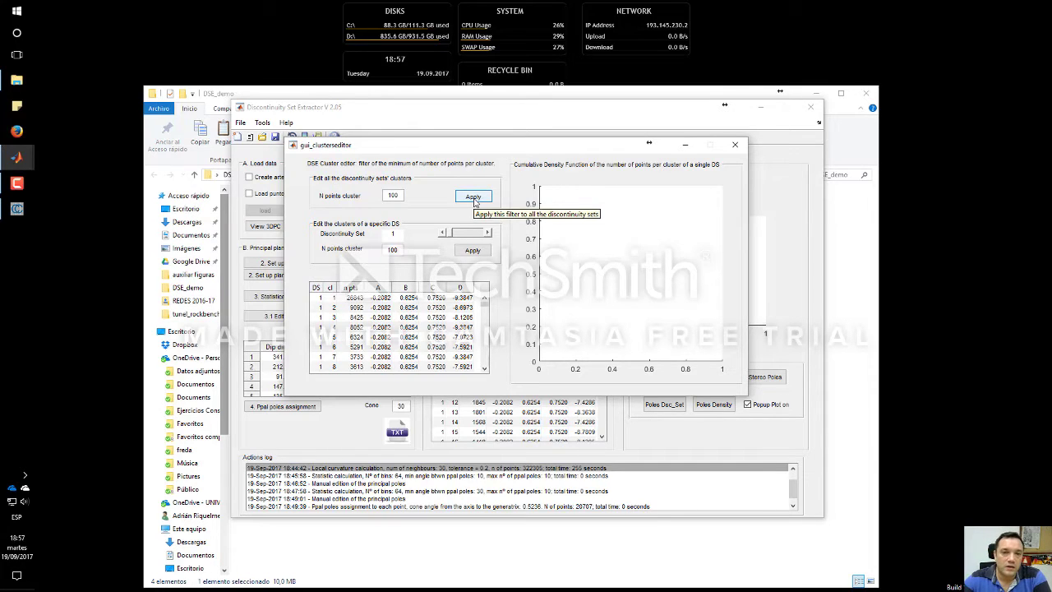
pyautogui.doubleClick(393, 195)
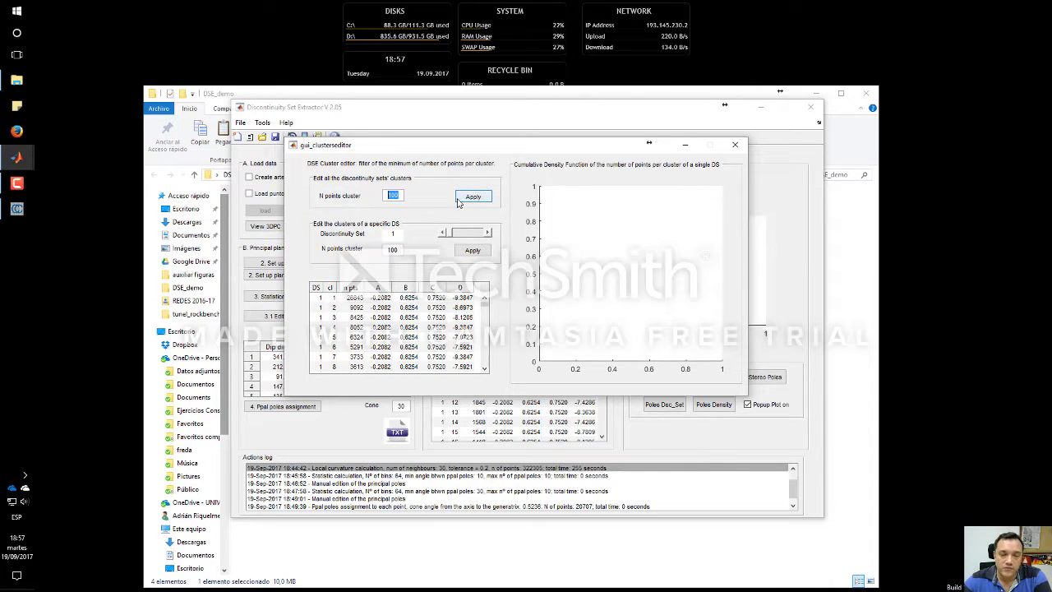
pyautogui.click(473, 203)
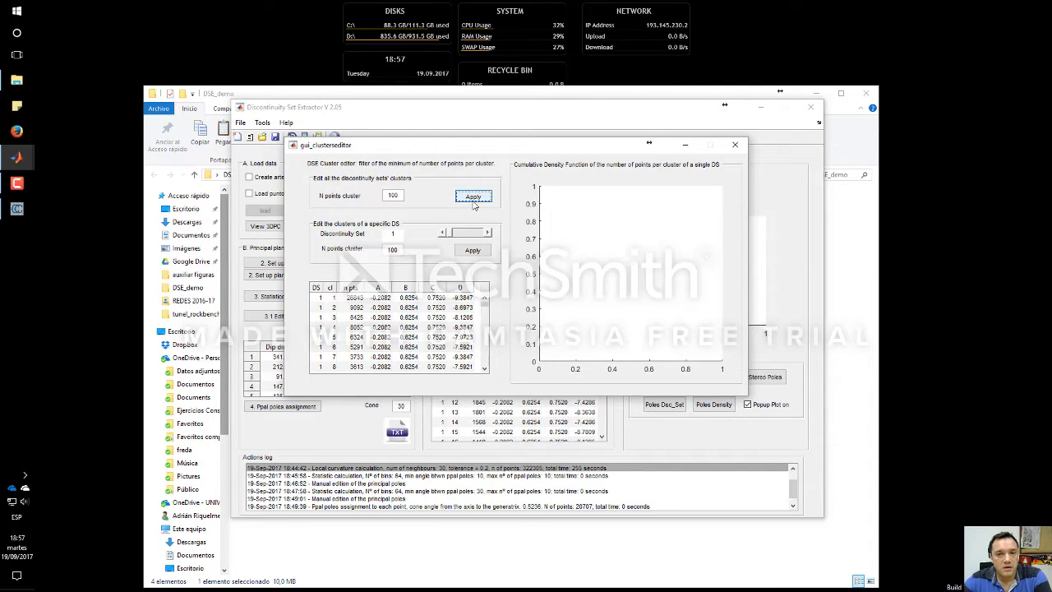
pyautogui.click(735, 145)
# Review the filtered cluster results of discontinuity set 1, checking the points per cluster down to its smallest cluster
pyautogui.moveTo(602, 300)
pyautogui.mouseDown()
pyautogui.moveTo(603, 329)
pyautogui.moveTo(604, 302)
pyautogui.mouseUp()
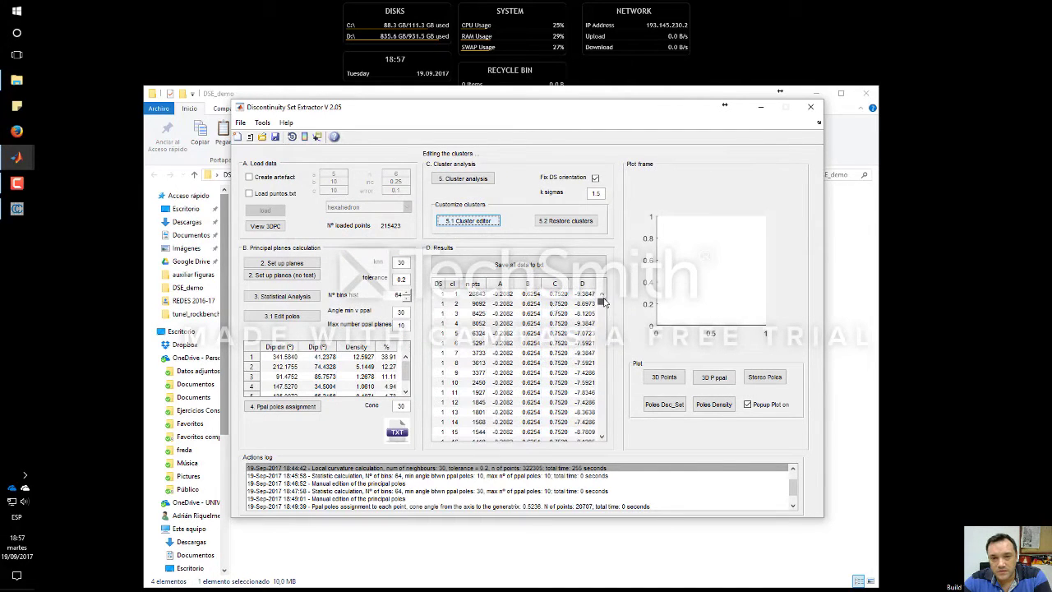
pyautogui.click(443, 297)
pyautogui.scroll(-15, 525, 344)
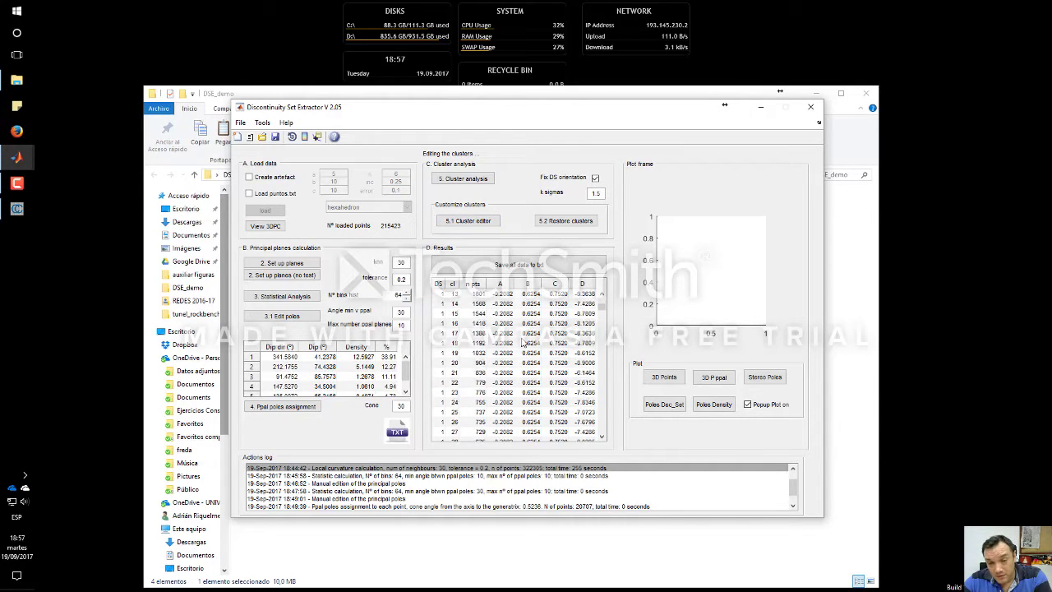
pyautogui.scroll(-6, 521, 344)
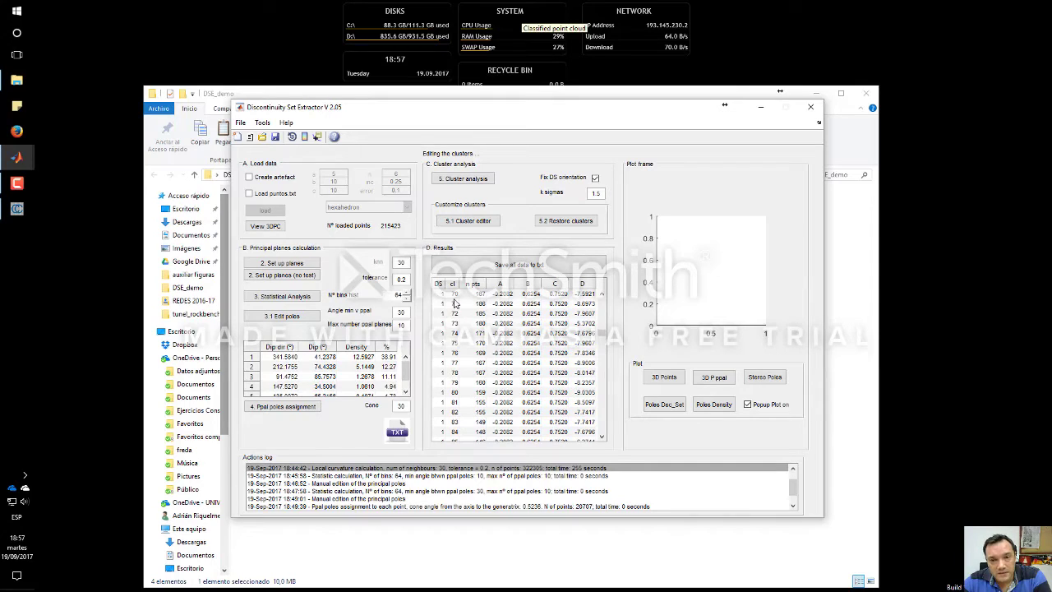
pyautogui.scroll(15, 455, 303)
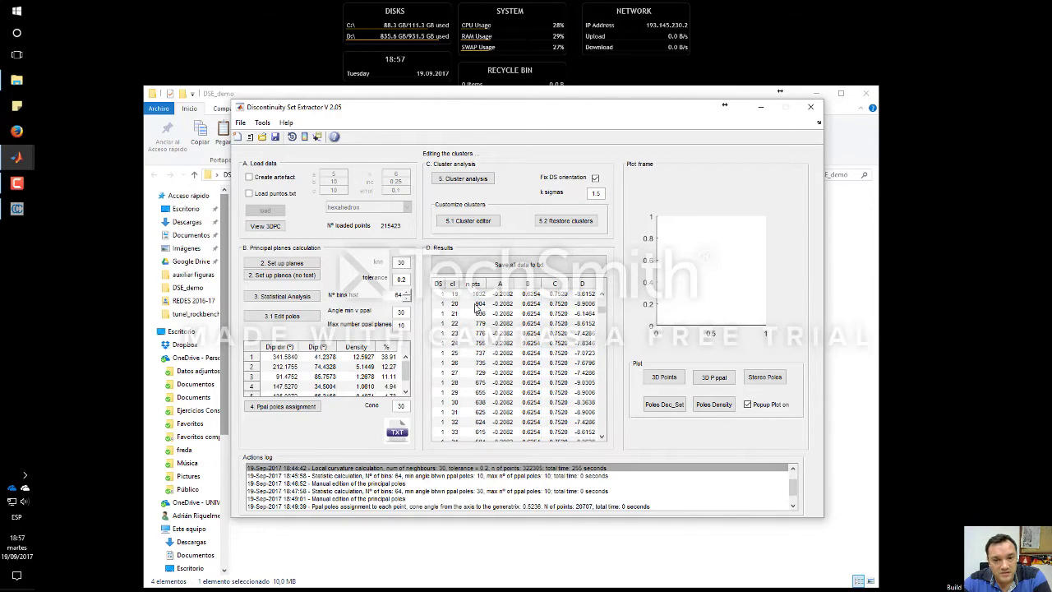
pyautogui.scroll(-12, 479, 324)
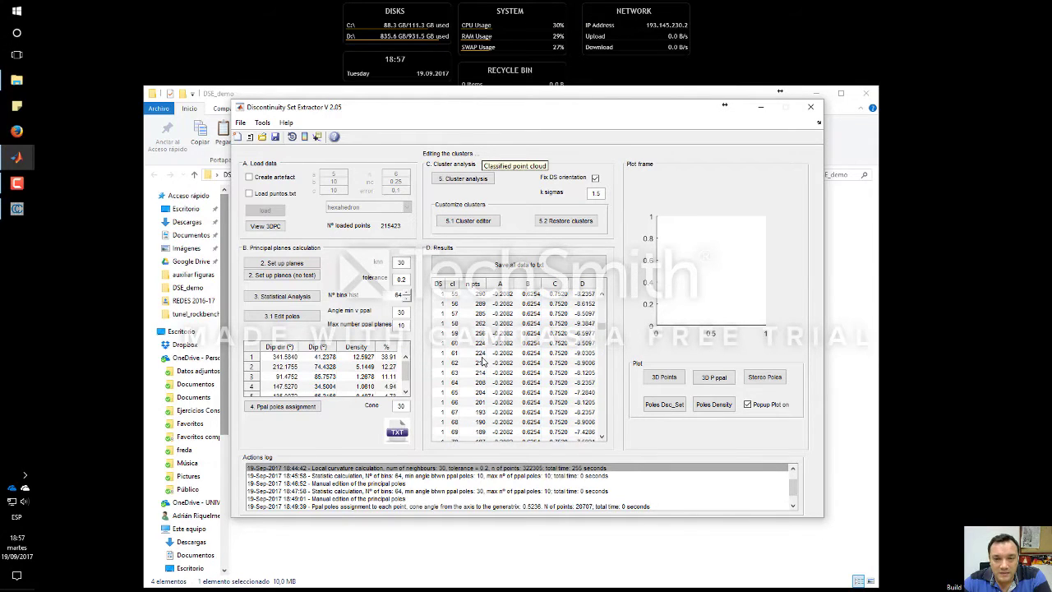
pyautogui.scroll(-15, 483, 361)
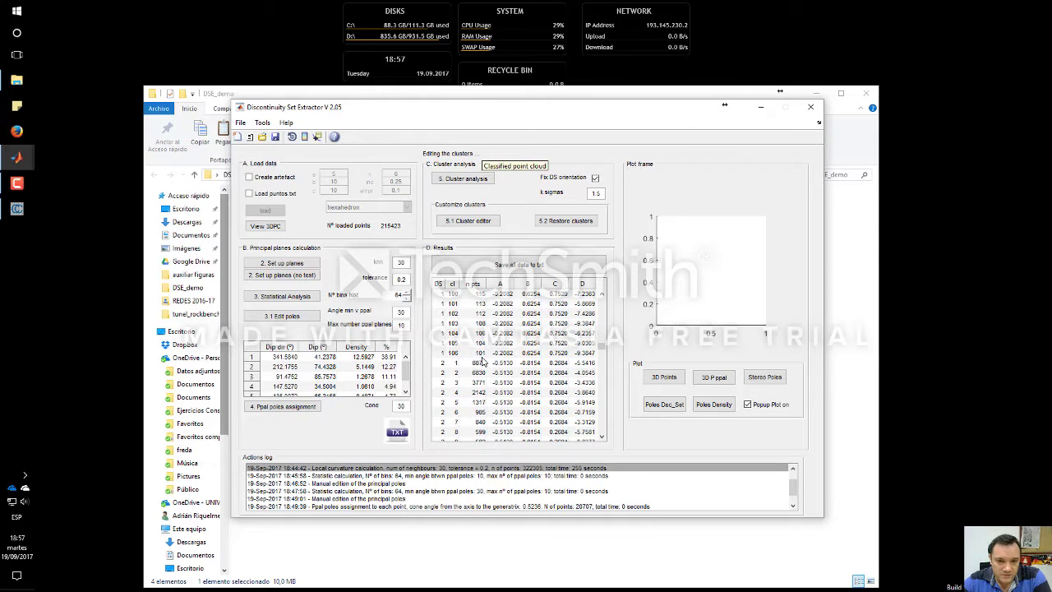
pyautogui.click(482, 355)
# Compare the plane coefficients A, B and C across the last clusters of discontinuity set 1
pyautogui.click(497, 354)
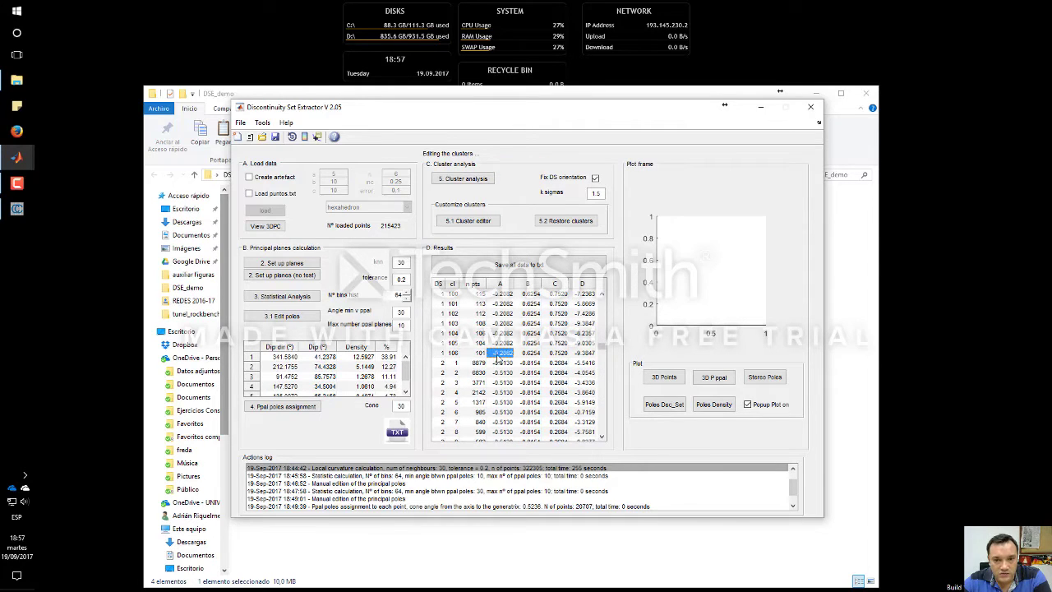
pyautogui.click(530, 353)
pyautogui.click(558, 353)
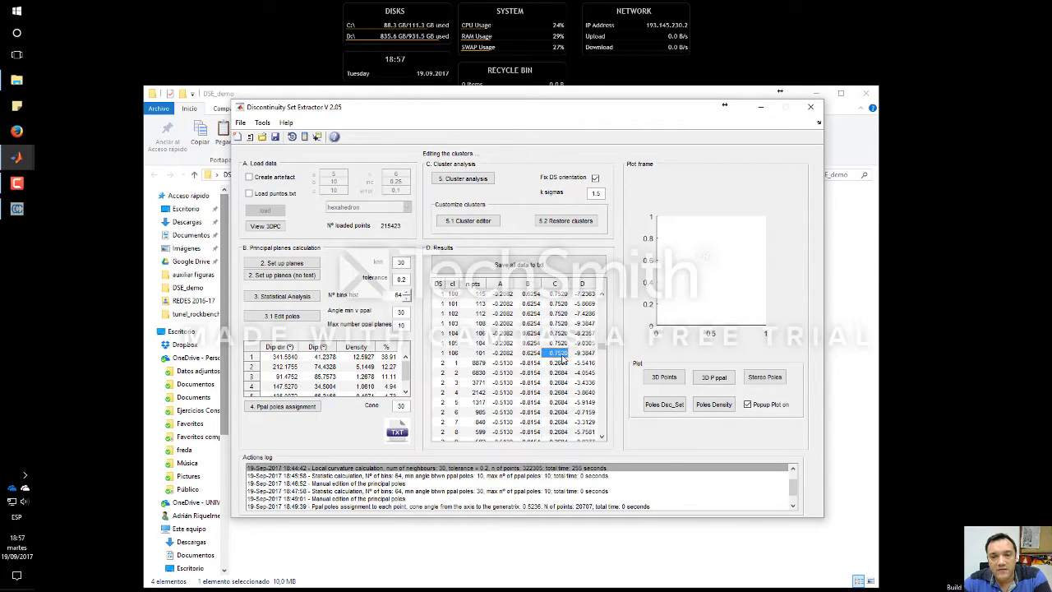
pyautogui.click(500, 353)
pyautogui.click(559, 353)
pyautogui.click(503, 344)
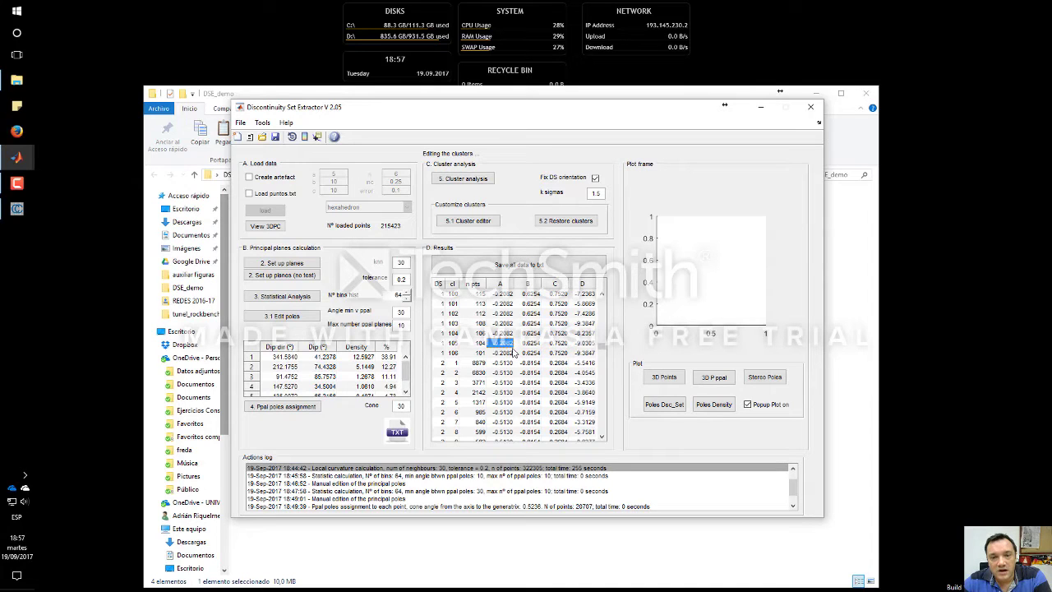
pyautogui.click(529, 343)
pyautogui.click(552, 344)
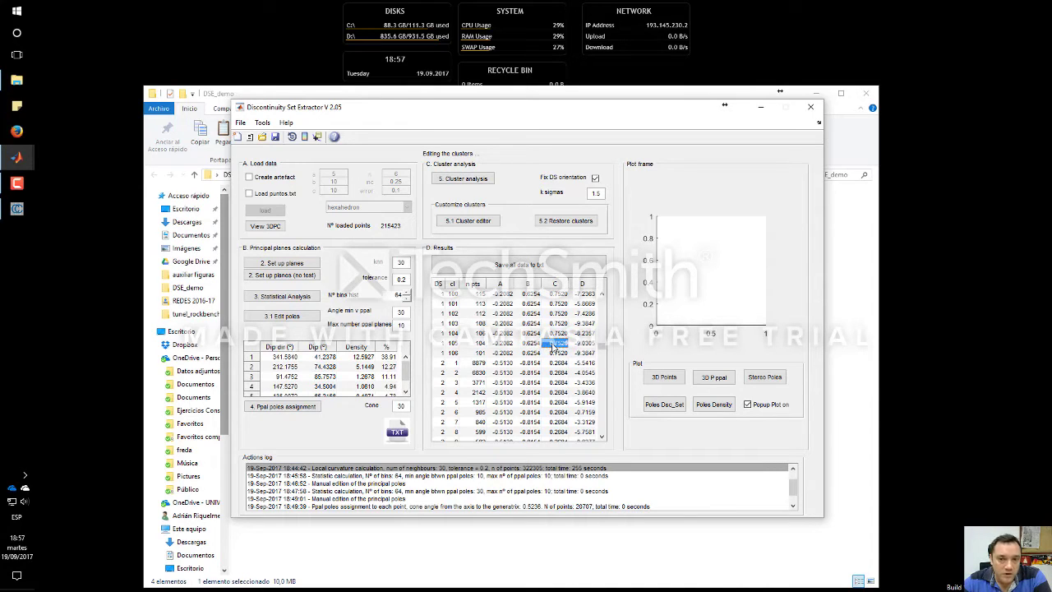
pyautogui.click(503, 343)
pyautogui.click(529, 343)
pyautogui.click(554, 343)
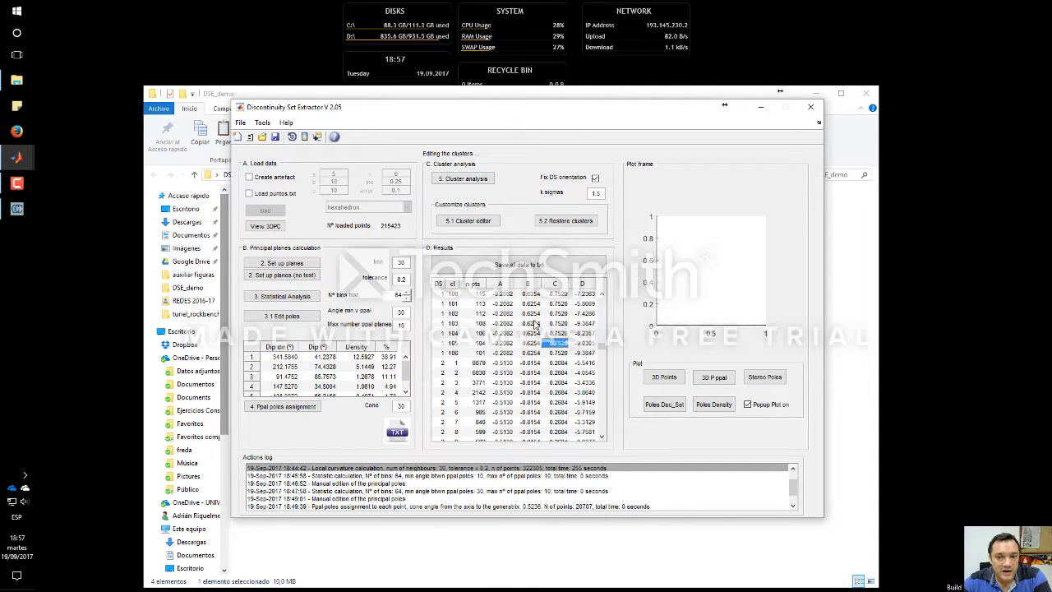
pyautogui.click(507, 345)
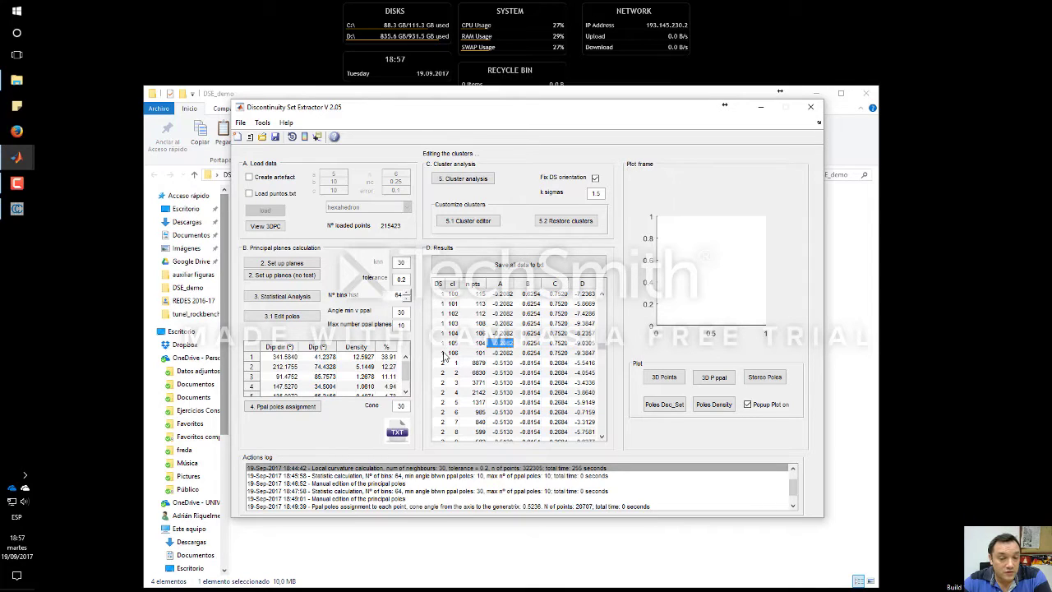
pyautogui.click(503, 354)
pyautogui.moveTo(501, 300); pyautogui.dragTo(557, 362)
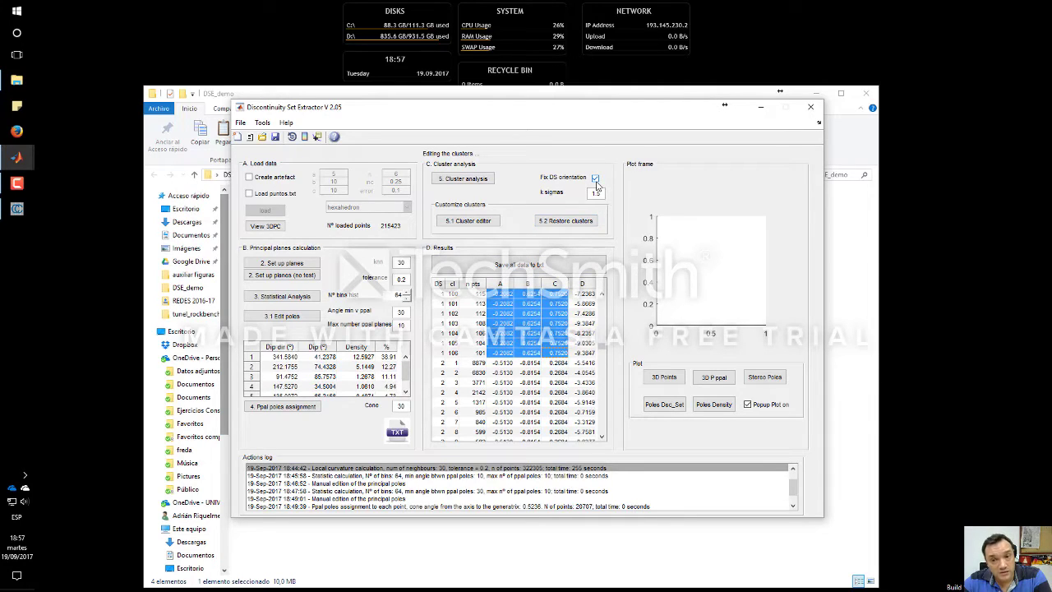
# Compare the plane coefficients A, B and C across the first five clusters of discontinuity set 2
pyautogui.click(584, 294)
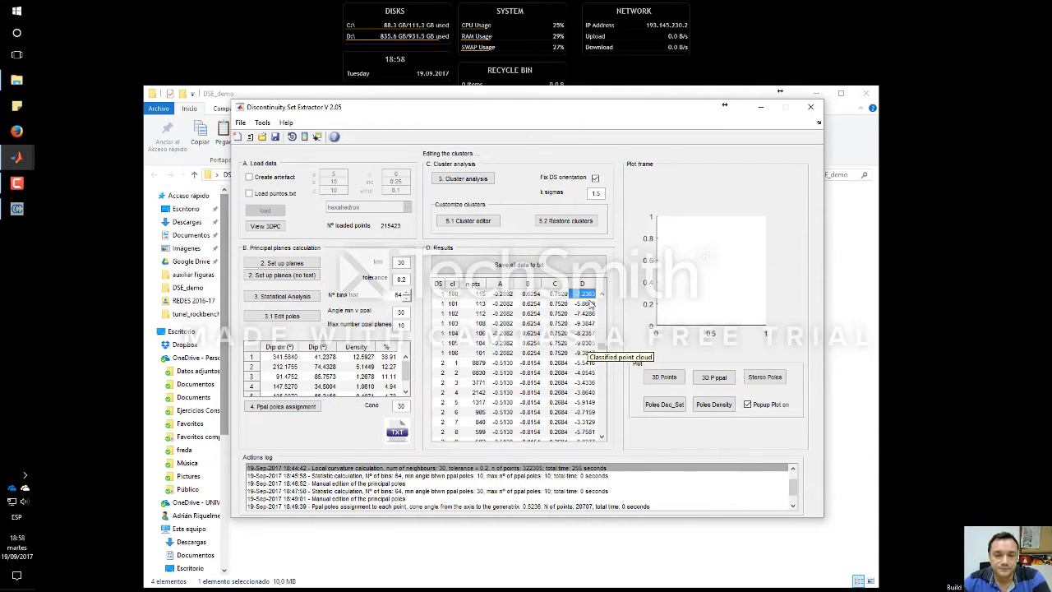
pyautogui.click(526, 362)
pyautogui.click(502, 363)
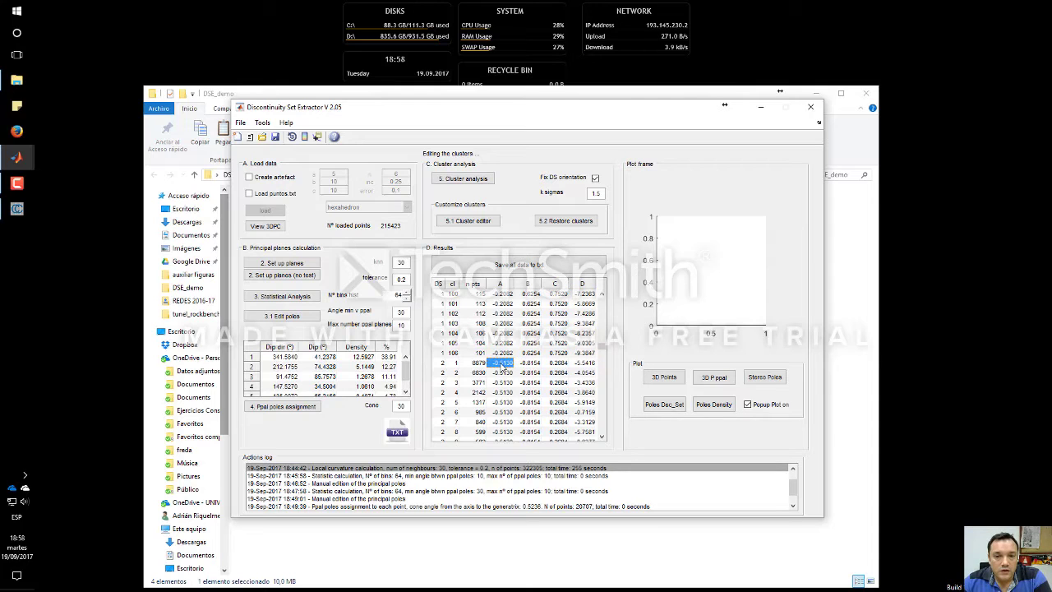
pyautogui.moveTo(443, 364); pyautogui.dragTo(553, 413)
pyautogui.click(526, 386)
pyautogui.moveTo(502, 363); pyautogui.dragTo(548, 405)
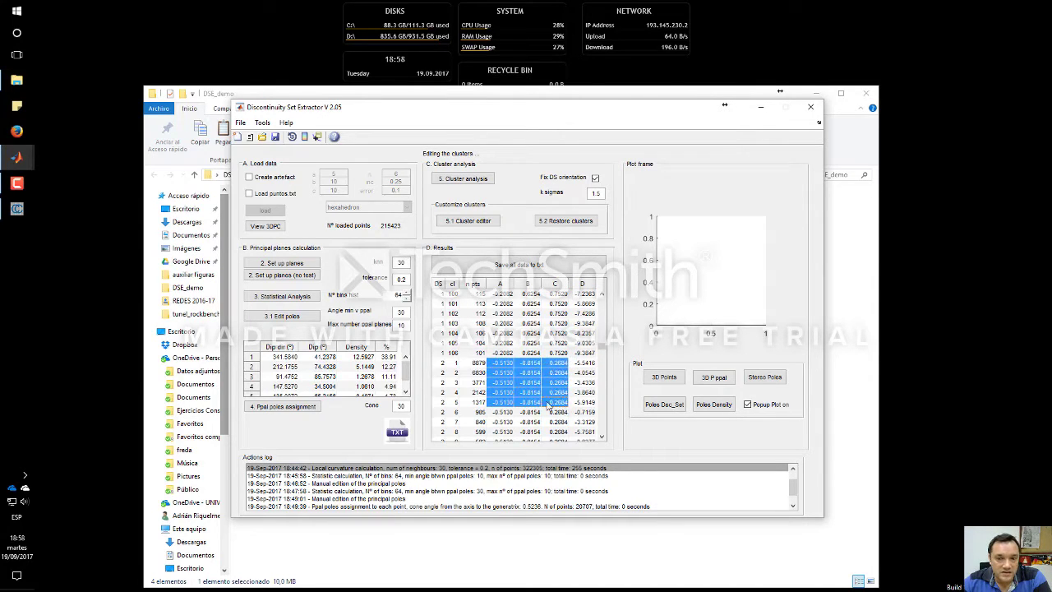
pyautogui.click(554, 401)
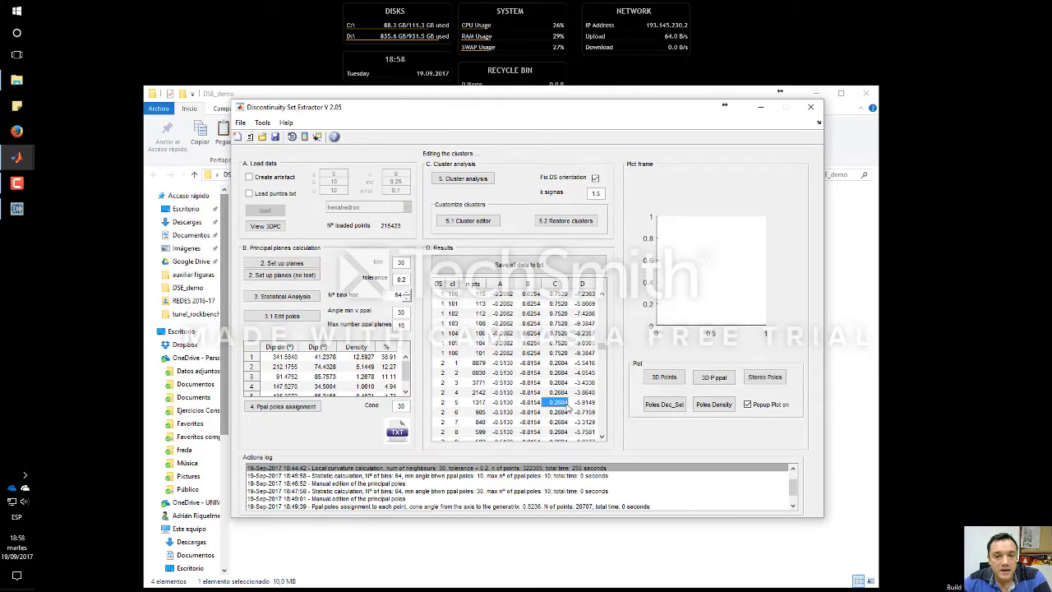
pyautogui.moveTo(502, 363); pyautogui.dragTo(559, 403)
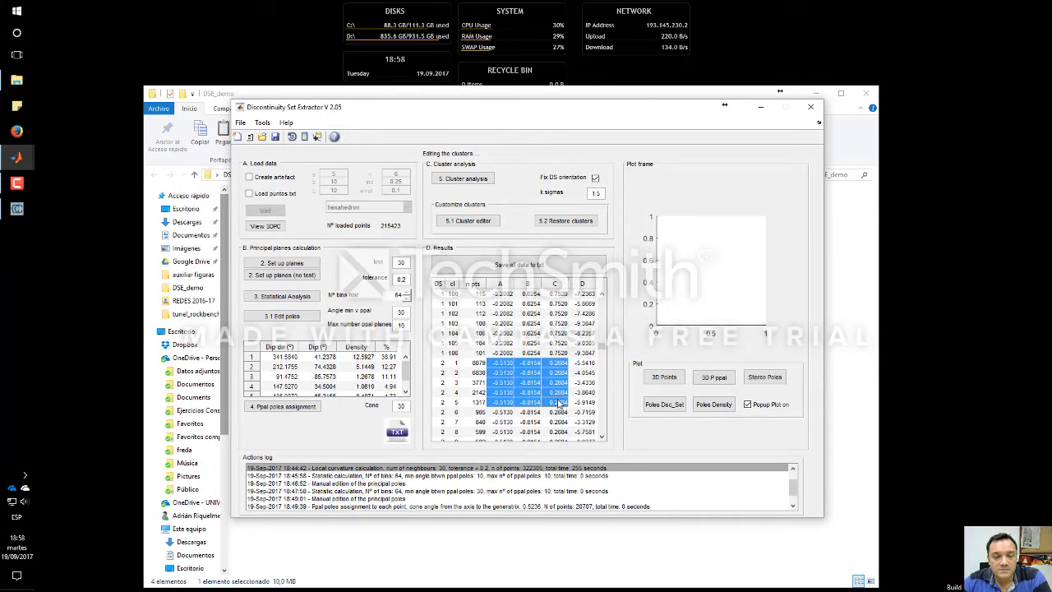
pyautogui.click(559, 403)
# Check the dip direction and dip of principal plane 2 against the coefficients of the set 2 clusters
pyautogui.click(301, 366)
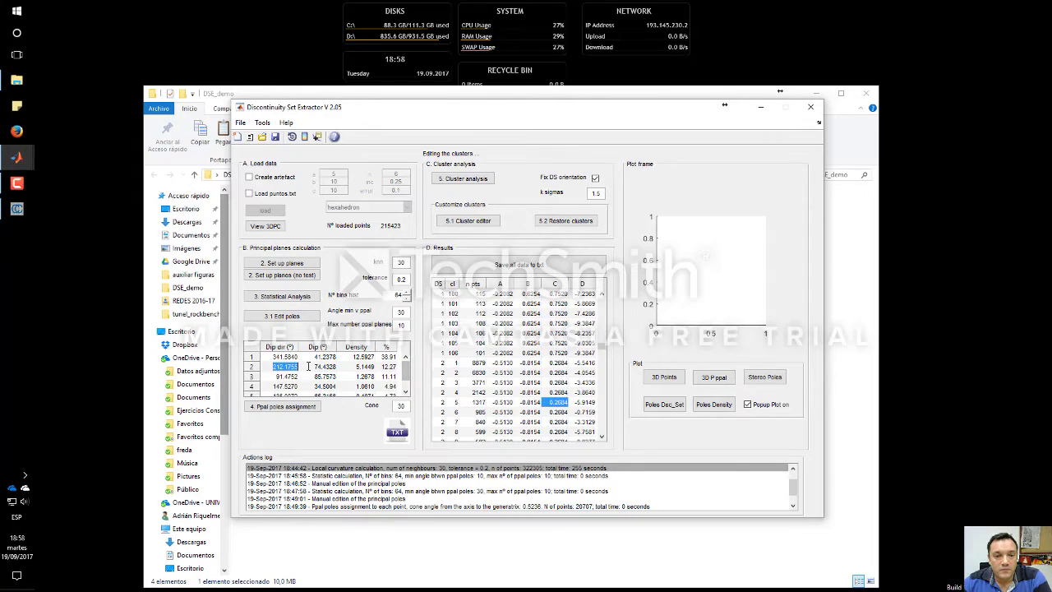
pyautogui.click(323, 367)
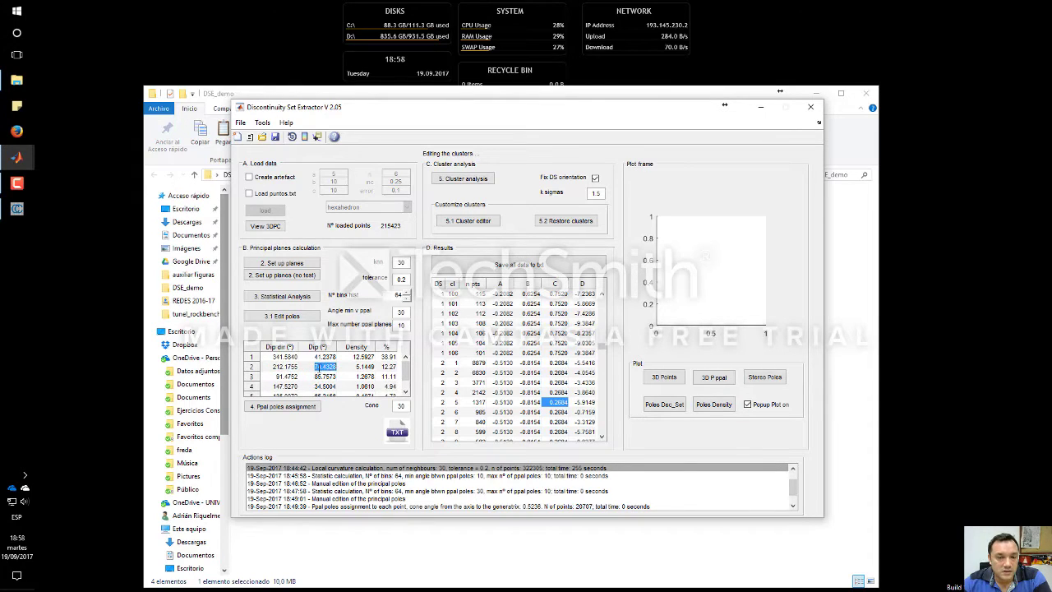
pyautogui.click(536, 373)
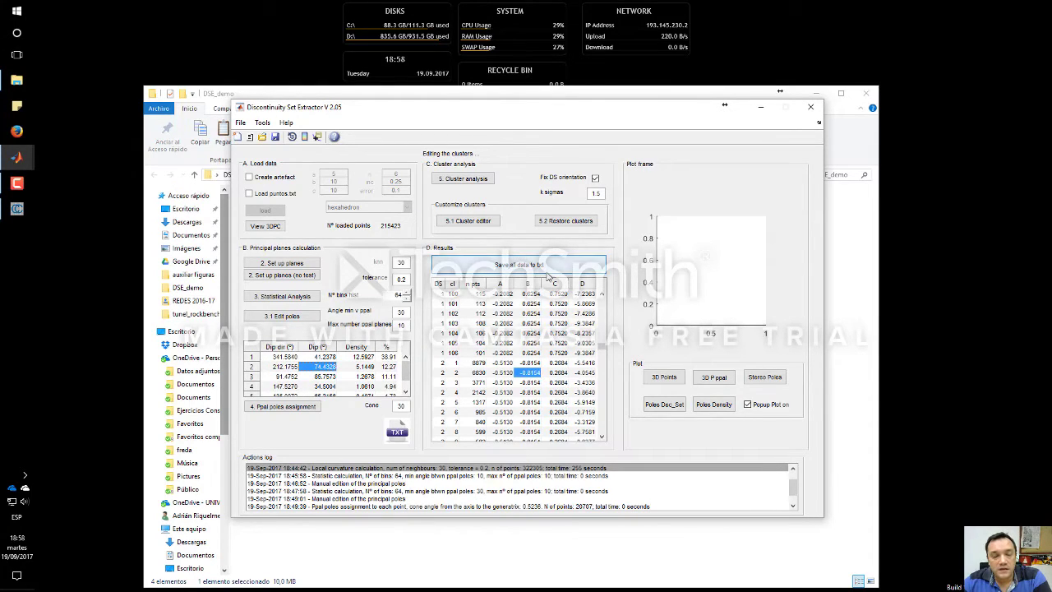
# Save all result data to txt and rearrange the windows to watch the output files in the DSE_demo folder
pyautogui.click(553, 269)
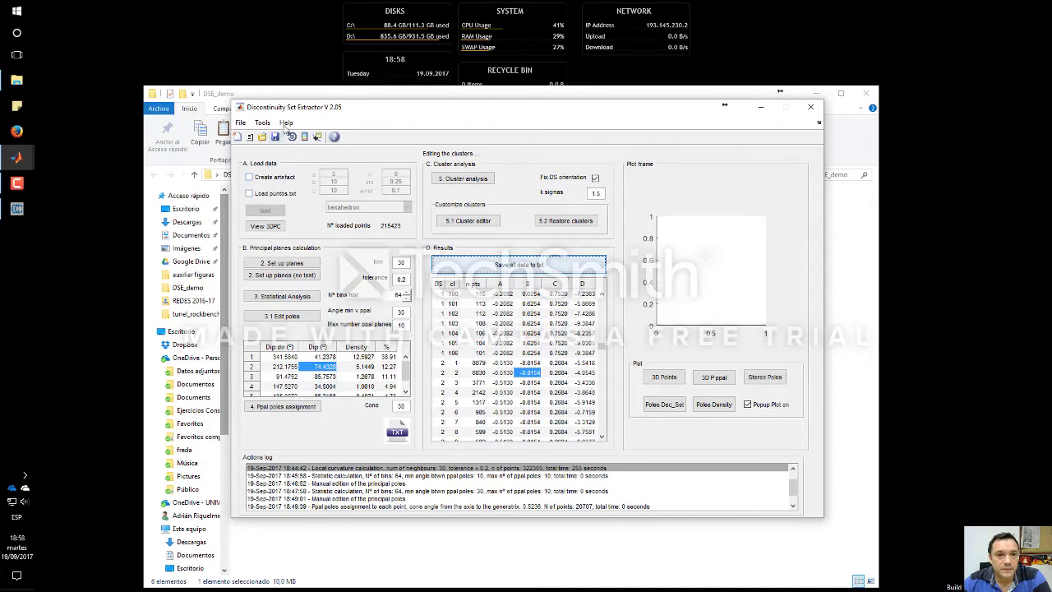
pyautogui.moveTo(359, 121); pyautogui.dragTo(570, 161)
pyautogui.moveTo(480, 107); pyautogui.dragTo(392, 64)
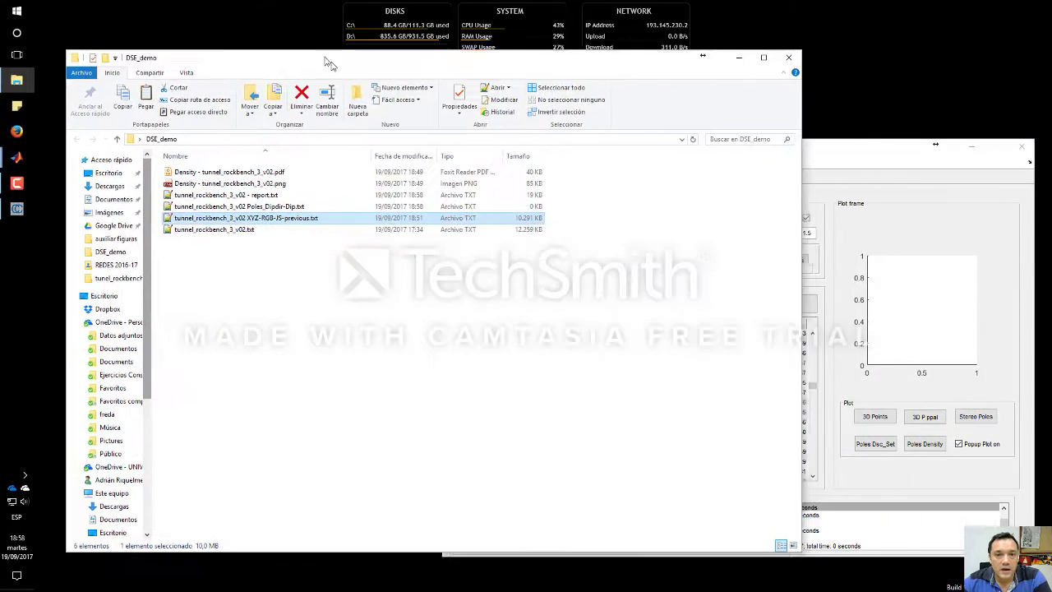
pyautogui.click(836, 150)
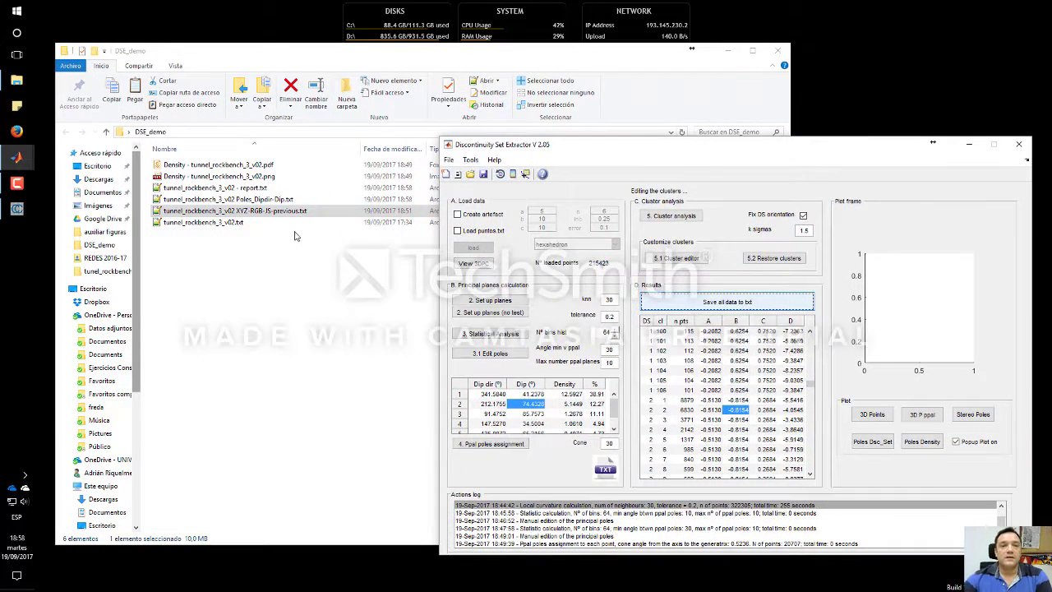
pyautogui.click(294, 236)
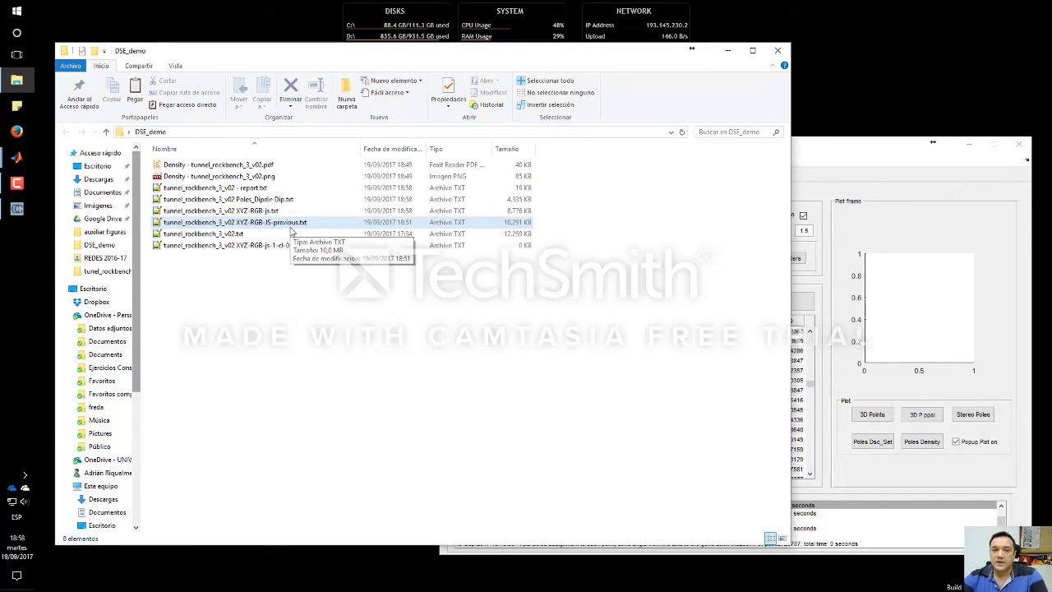
# Load tunnel_rockbench_3_v02 XYZ-RGB-js.txt from the DSE_demo folder into CloudCompare and display it in the maximized window
pyautogui.click(526, 211)
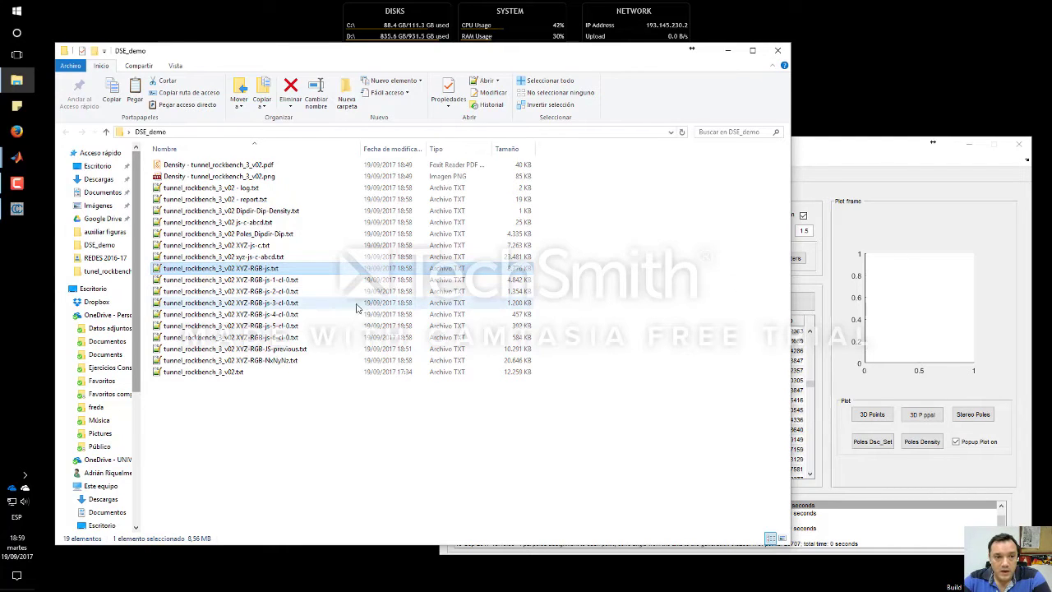
pyautogui.click(16, 209)
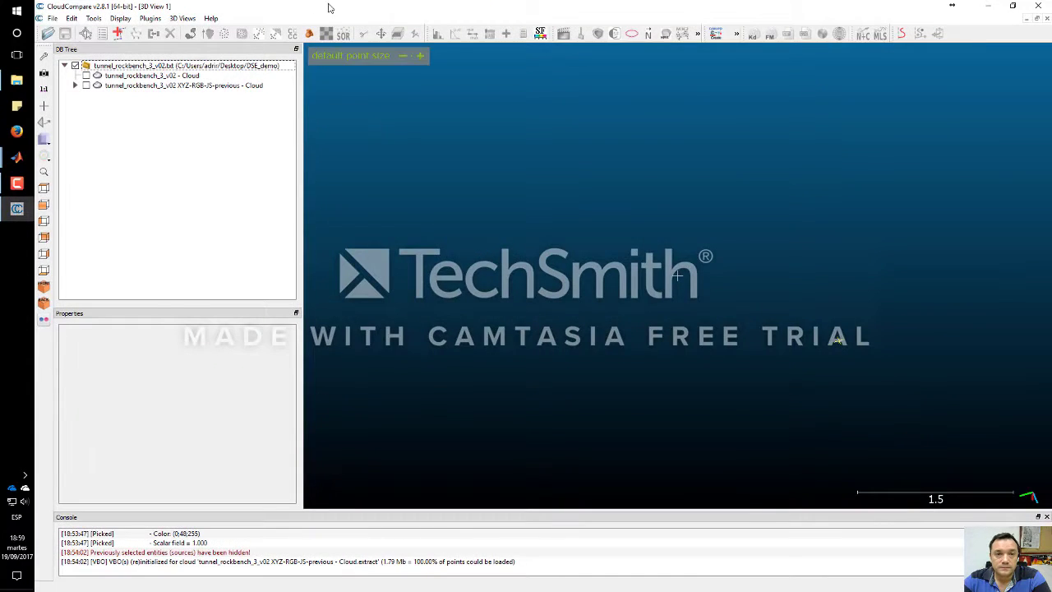
pyautogui.press('super+Down')
pyautogui.moveTo(226, 268); pyautogui.dragTo(713, 215)
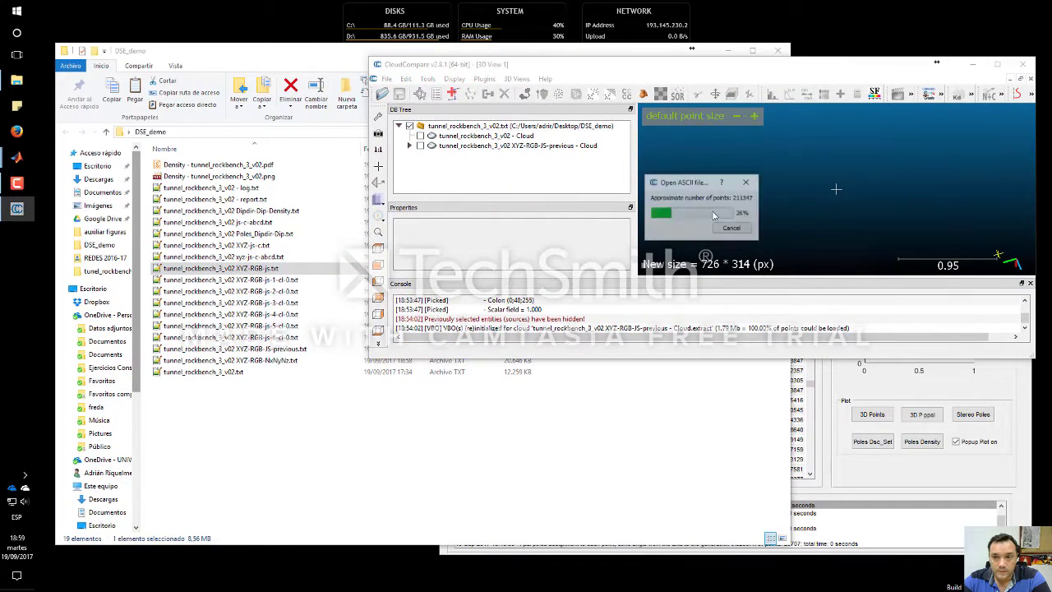
pyautogui.click(997, 63)
pyautogui.scroll(10, 681, 359)
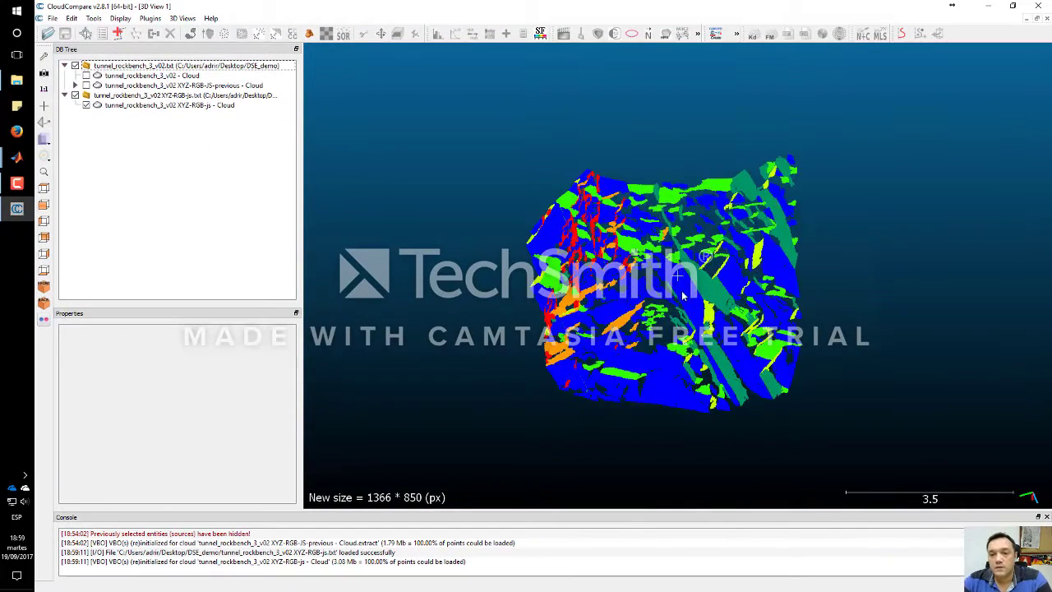
pyautogui.scroll(-4, 695, 248)
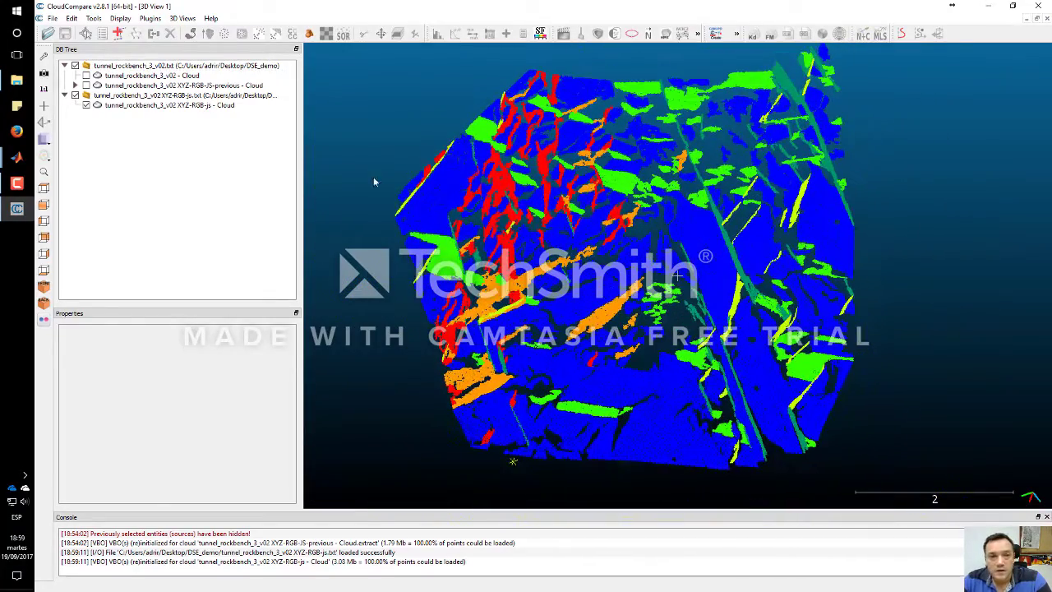
# Move the XYZ-RGB-js cloud into the tunnel_rockbench_3_v02.txt group and delete its emptied group
pyautogui.moveTo(125, 107); pyautogui.dragTo(124, 66)
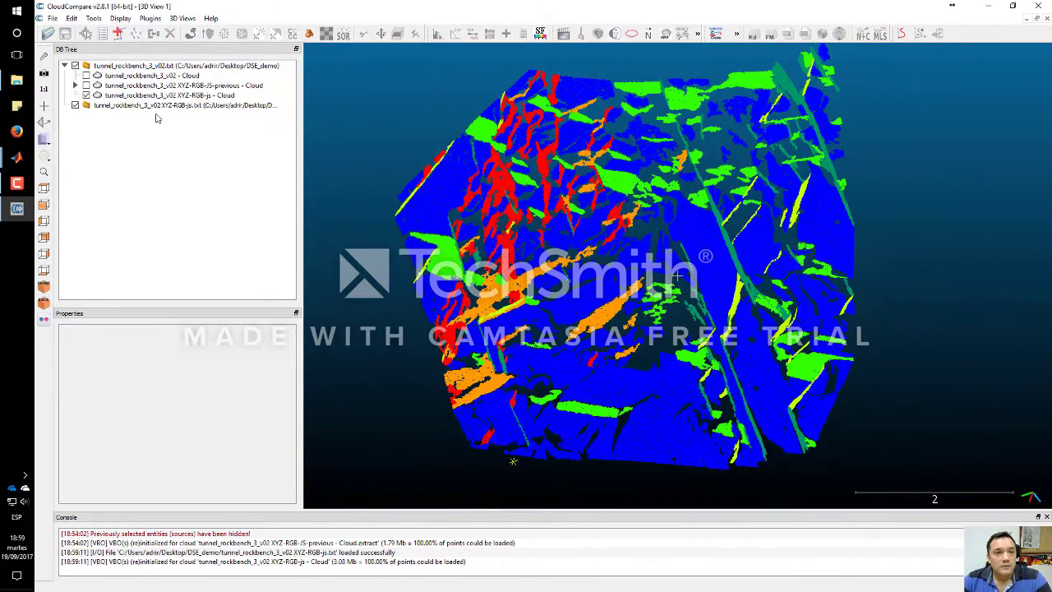
pyautogui.click(157, 106)
pyautogui.press('Delete')
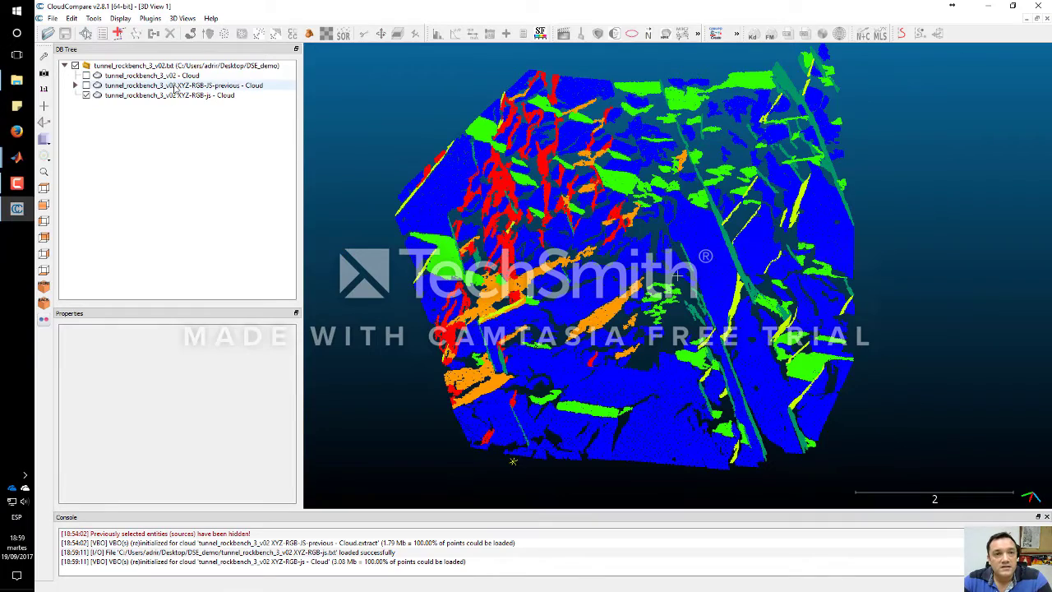
# Compare the XYZ-RGB-JS-previous cloud with the XYZ-RGB-js cloud over the whole rock face by toggling the previous cloud's visibility
pyautogui.click(176, 86)
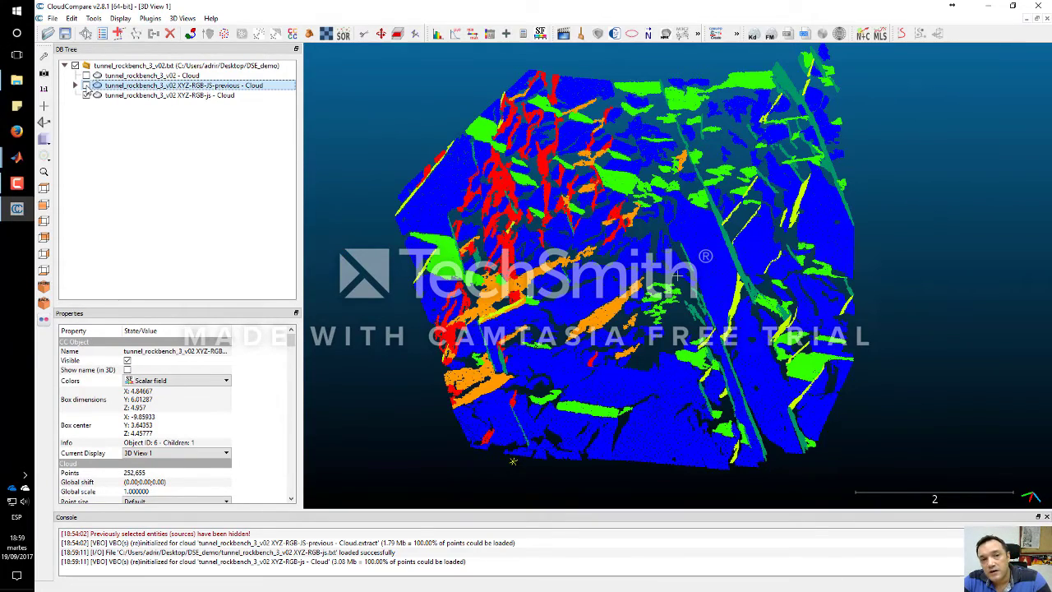
pyautogui.click(87, 86)
pyautogui.click(86, 86)
pyautogui.click(87, 85)
pyautogui.click(86, 85)
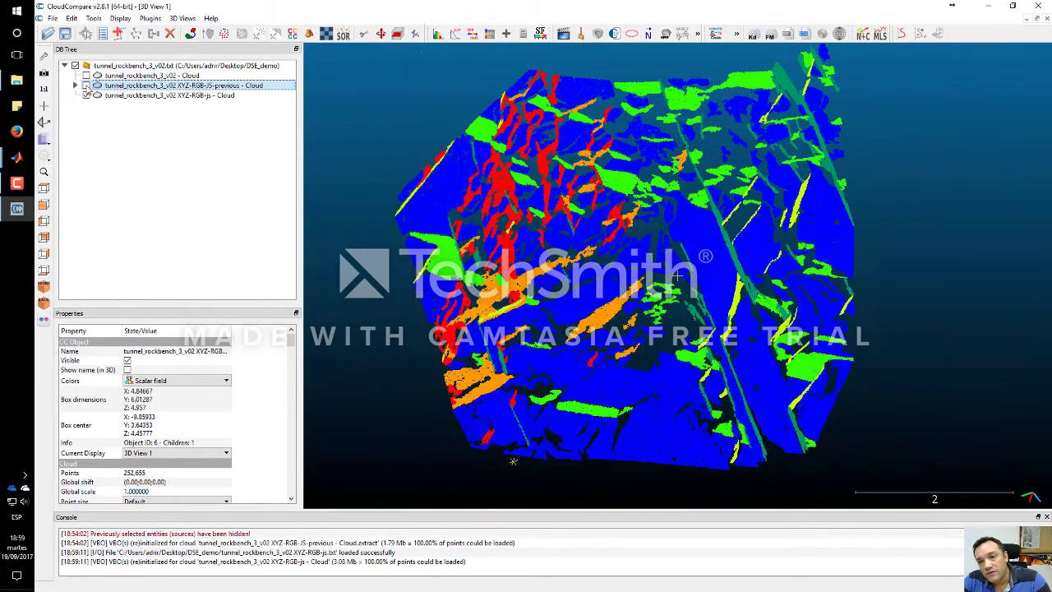
pyautogui.click(87, 85)
pyautogui.click(87, 86)
pyautogui.click(87, 86)
pyautogui.click(86, 86)
pyautogui.click(87, 85)
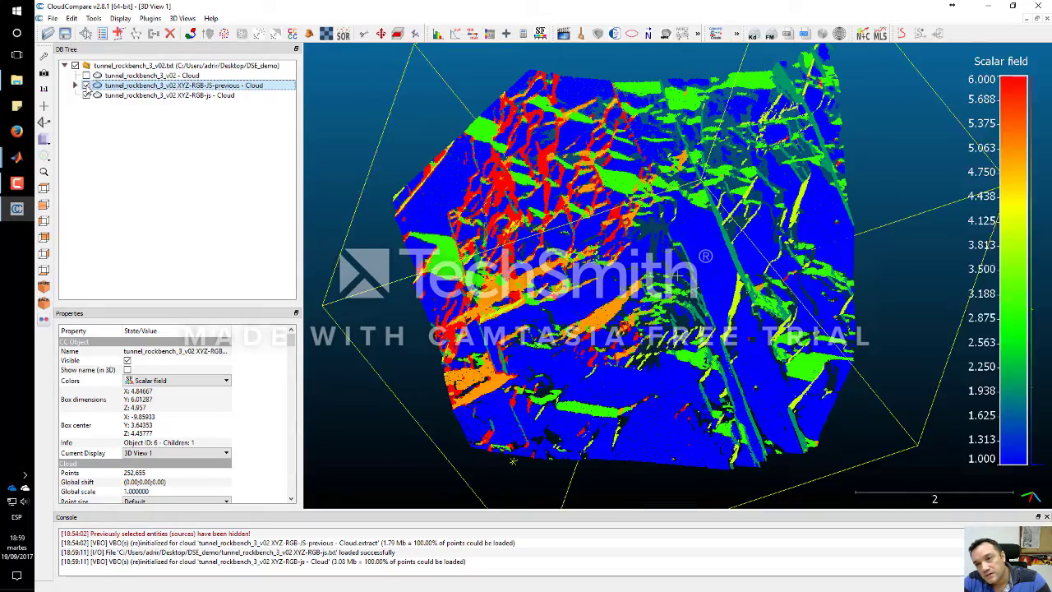
pyautogui.click(87, 85)
pyautogui.click(86, 85)
pyautogui.click(86, 86)
pyautogui.click(86, 86)
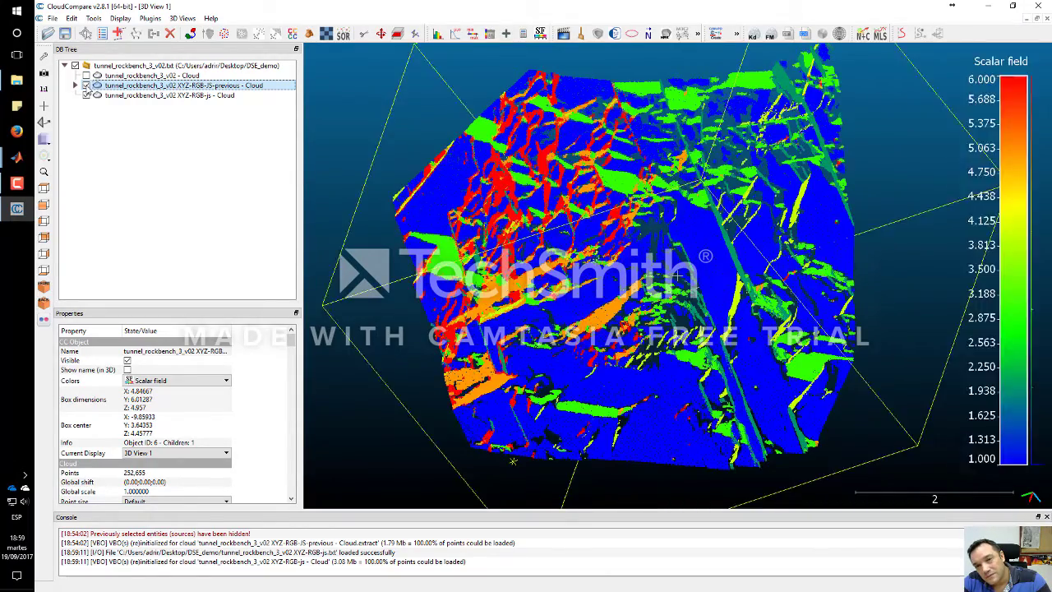
pyautogui.click(87, 85)
# Examine close up which points around the yellow planes differ between the previous and filtered clouds, leaving the previous cloud hidden
pyautogui.scroll(5, 640, 409)
pyautogui.scroll(6, 640, 410)
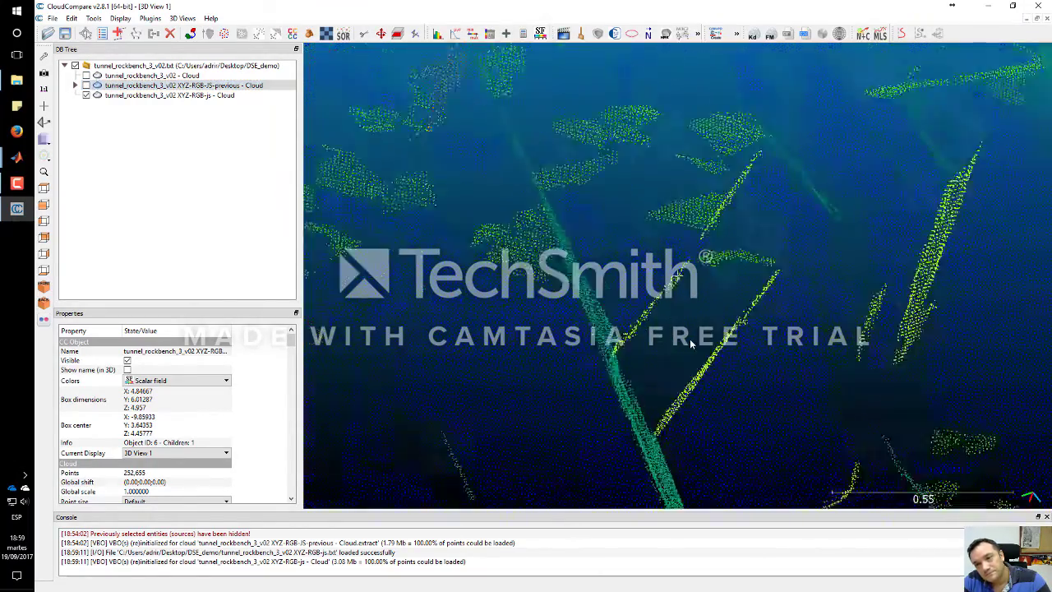
pyautogui.moveTo(802, 421); pyautogui.dragTo(625, 411)
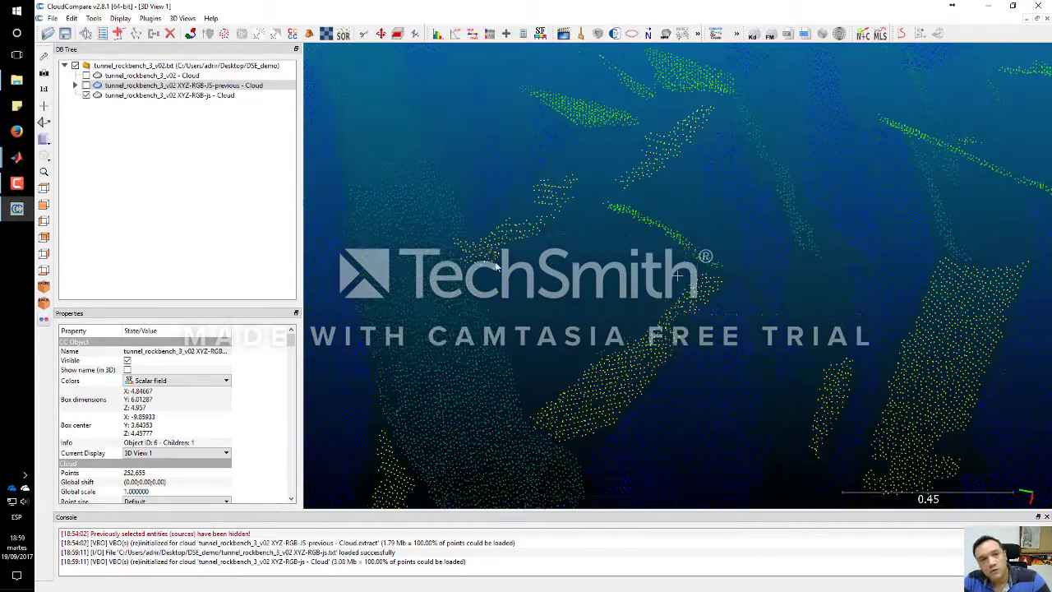
pyautogui.click(86, 87)
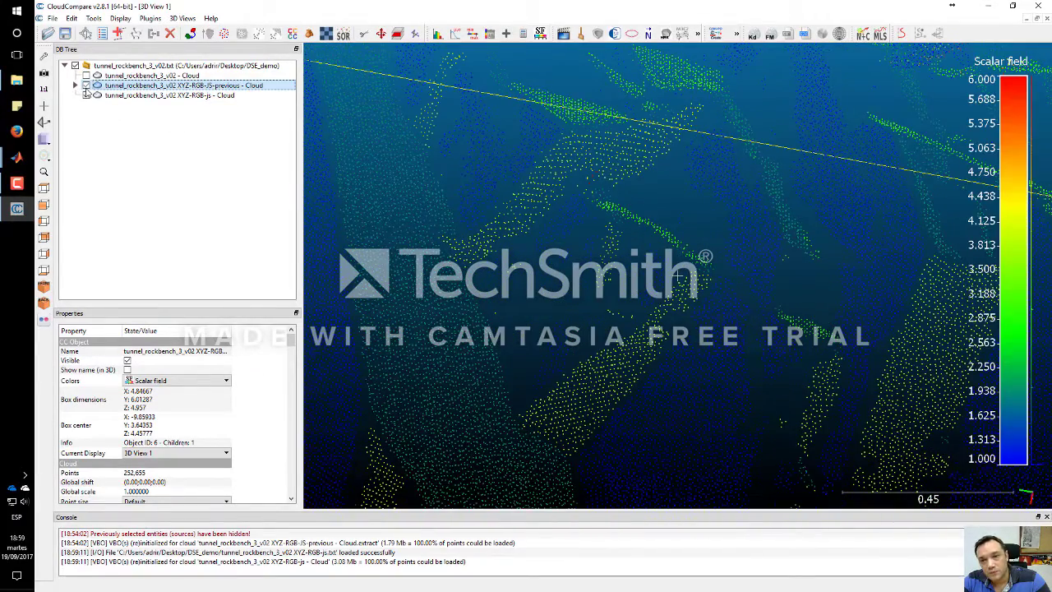
pyautogui.click(85, 87)
pyautogui.click(85, 87)
pyautogui.click(85, 87)
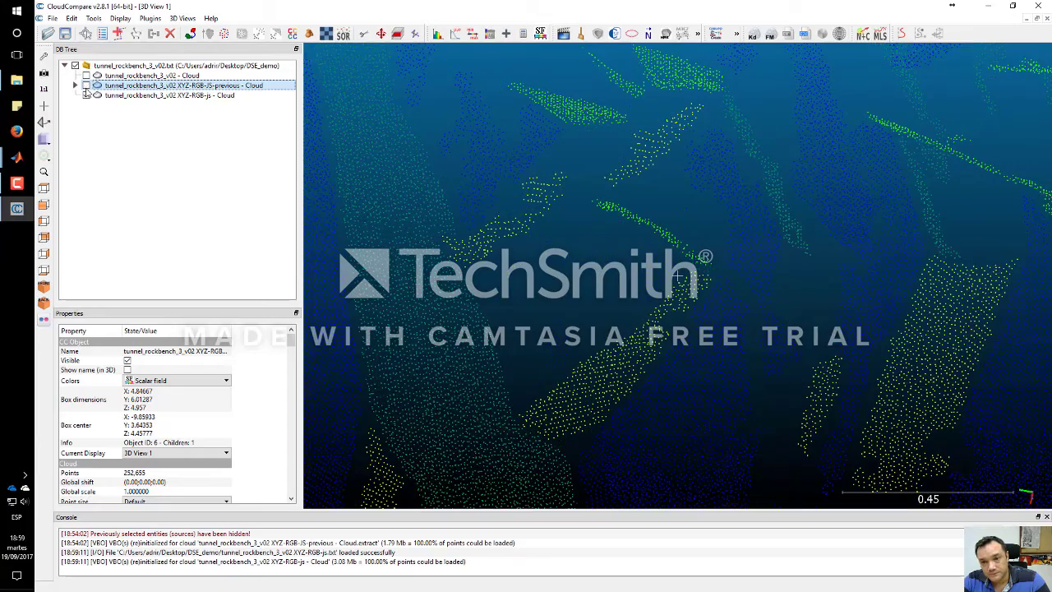
pyautogui.click(86, 87)
pyautogui.click(86, 87)
pyautogui.click(85, 87)
pyautogui.click(86, 87)
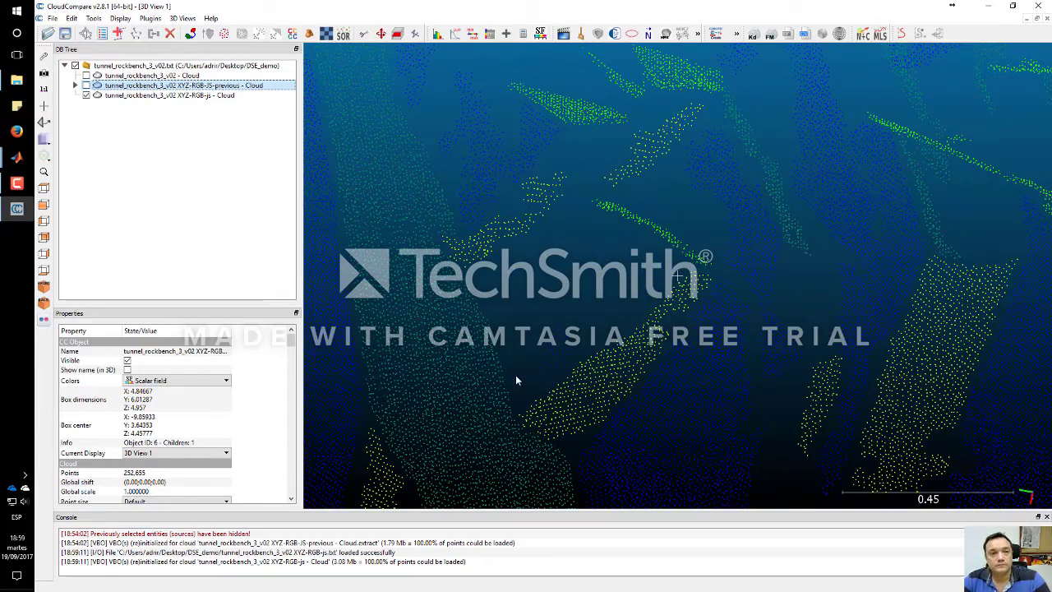
pyautogui.scroll(-6, 515, 375)
pyautogui.moveTo(524, 379); pyautogui.dragTo(678, 300)
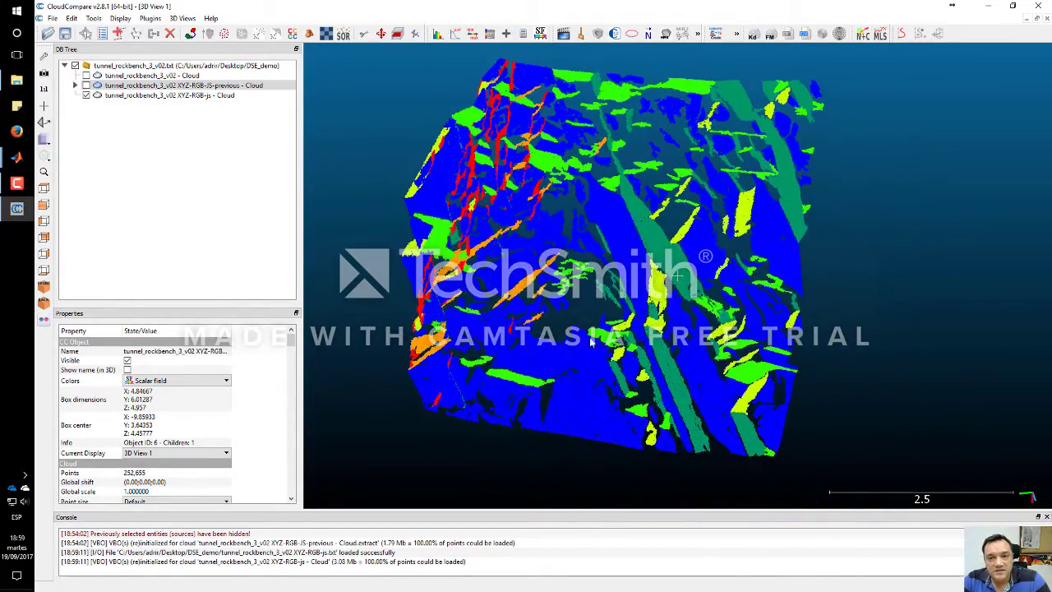
pyautogui.moveTo(651, 232); pyautogui.dragTo(592, 247)
# Load the six per-set files, XYZ-RGB-js-1-cl-0.txt to XYZ-RGB-js-6-cl-0.txt, from the DSE_demo folder into CloudCompare
pyautogui.click(16, 80)
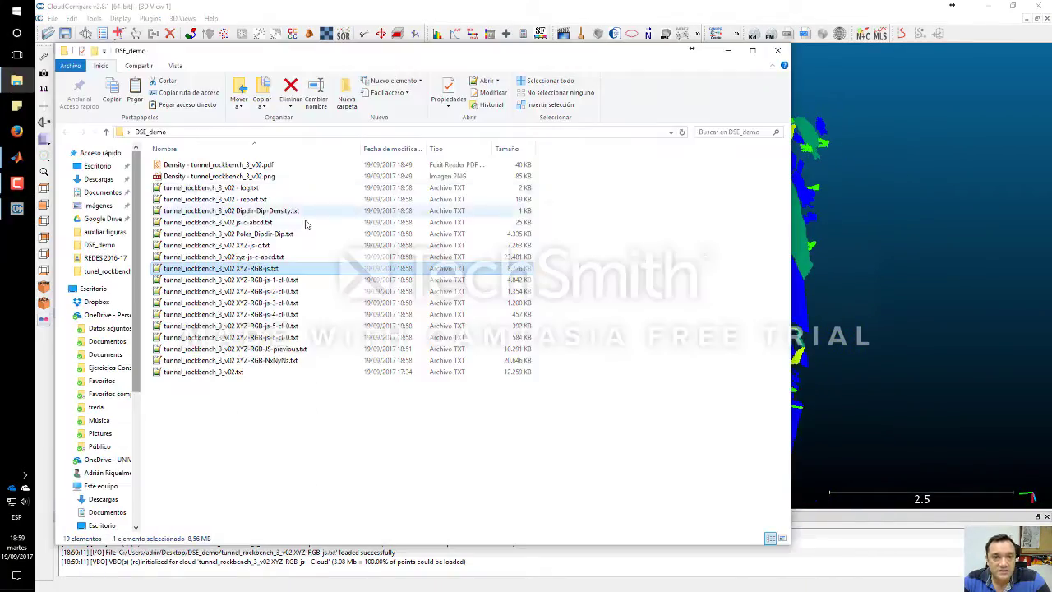
pyautogui.click(287, 282)
pyautogui.keyDown('shift'); pyautogui.click(296, 337); pyautogui.keyUp('shift')
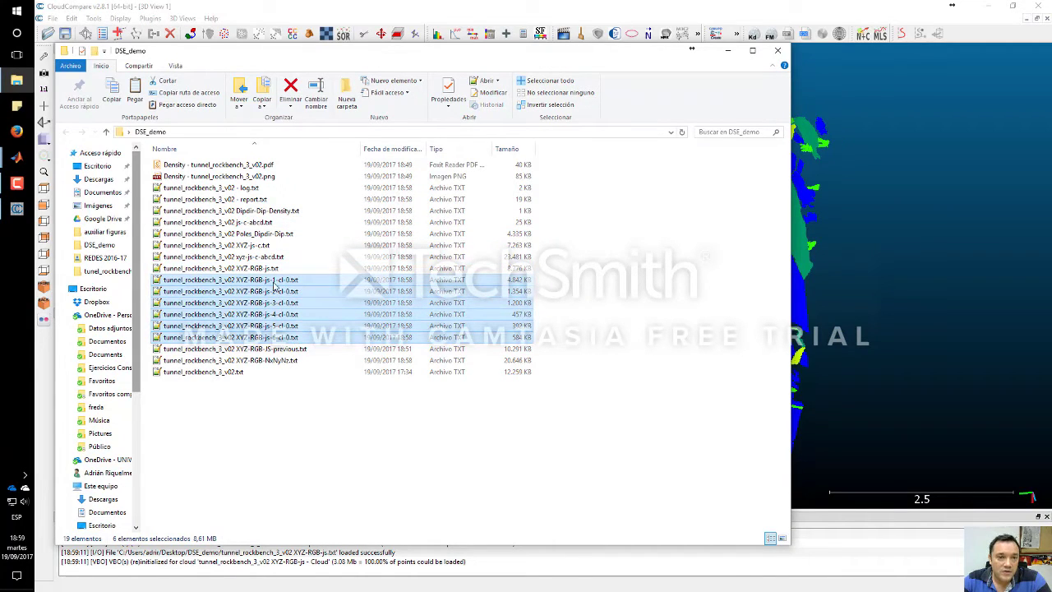
pyautogui.moveTo(271, 286); pyautogui.dragTo(277, 304)
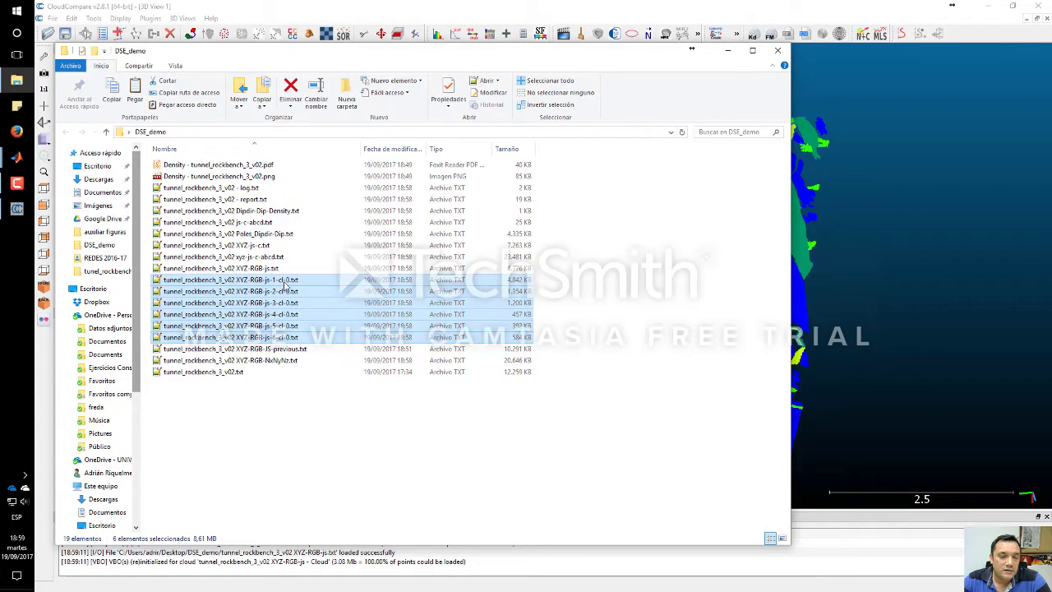
pyautogui.moveTo(284, 284); pyautogui.dragTo(938, 353)
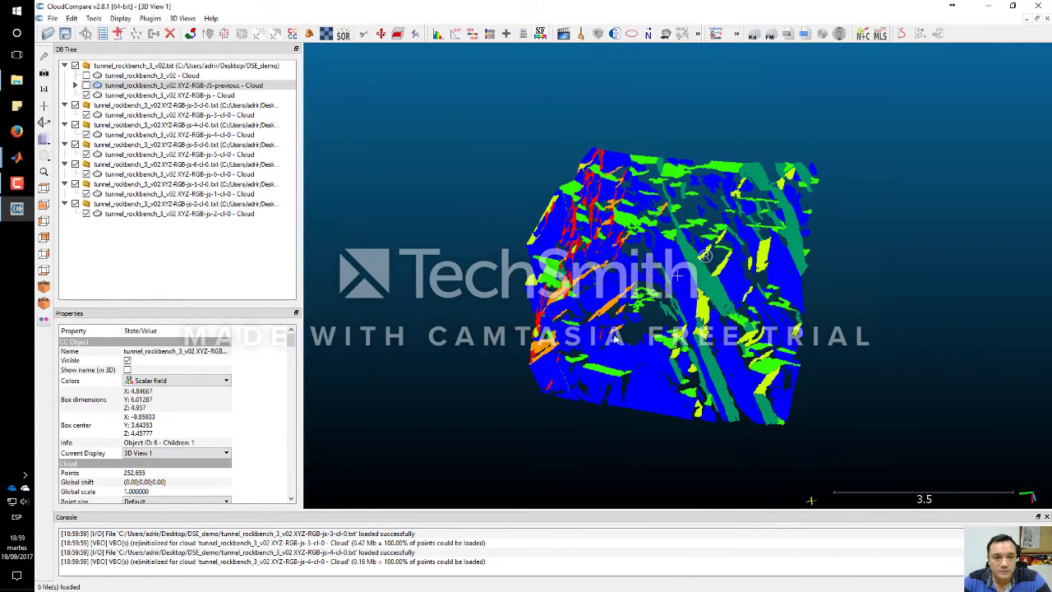
# Move the six per-set clouds into the tunnel_rockbench_3_v02.txt group and delete their emptied groups
pyautogui.keyDown('ctrl'); pyautogui.click(138, 174); pyautogui.keyUp('ctrl')
pyautogui.keyDown('ctrl'); pyautogui.click(119, 154); pyautogui.keyUp('ctrl')
pyautogui.keyDown('ctrl'); pyautogui.click(119, 134); pyautogui.keyUp('ctrl')
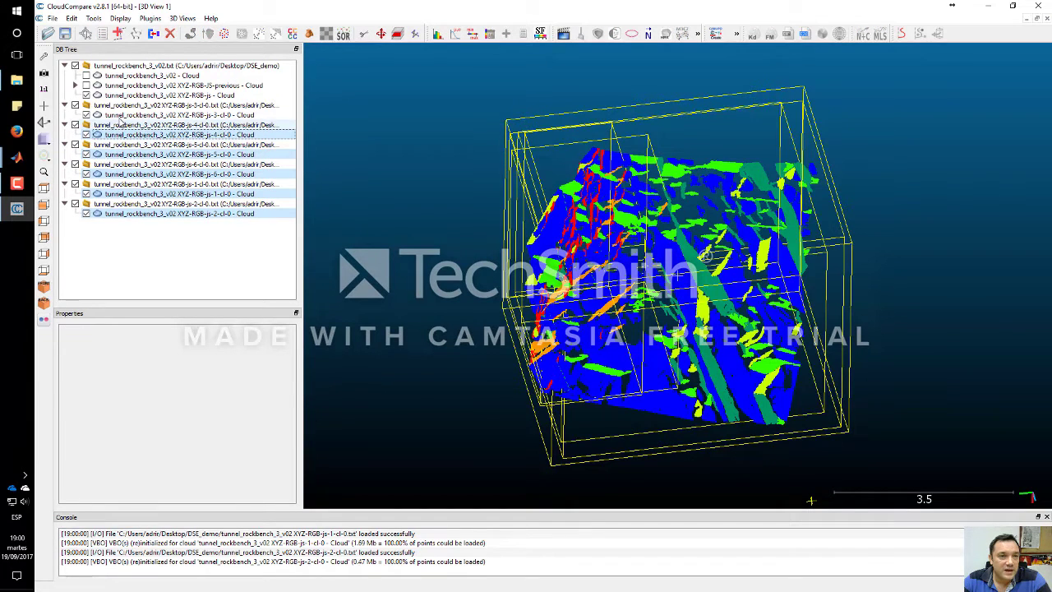
pyautogui.keyDown('ctrl'); pyautogui.click(157, 114); pyautogui.keyUp('ctrl')
pyautogui.click(162, 112)
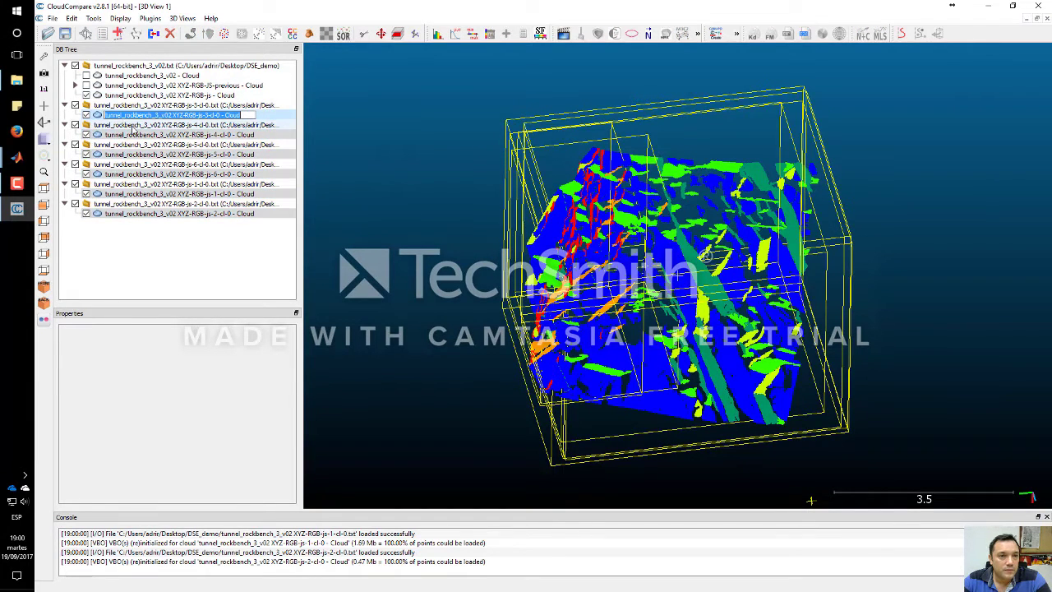
pyautogui.press('Escape')
pyautogui.keyDown('ctrl'); pyautogui.click(99, 118); pyautogui.keyUp('ctrl')
pyautogui.keyDown('ctrl'); pyautogui.click(105, 118); pyautogui.keyUp('ctrl')
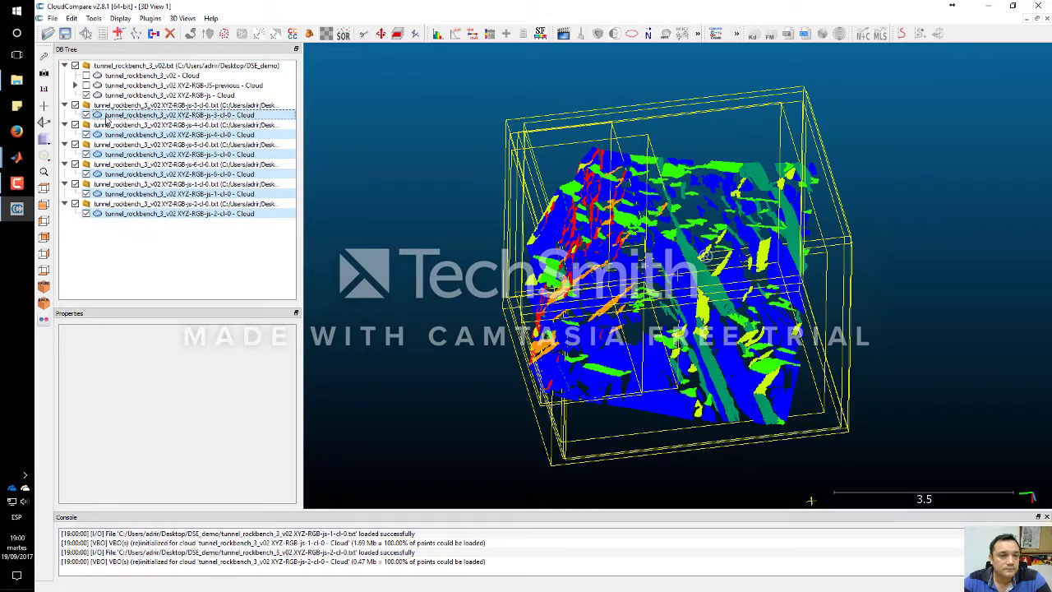
pyautogui.moveTo(104, 119); pyautogui.dragTo(165, 66)
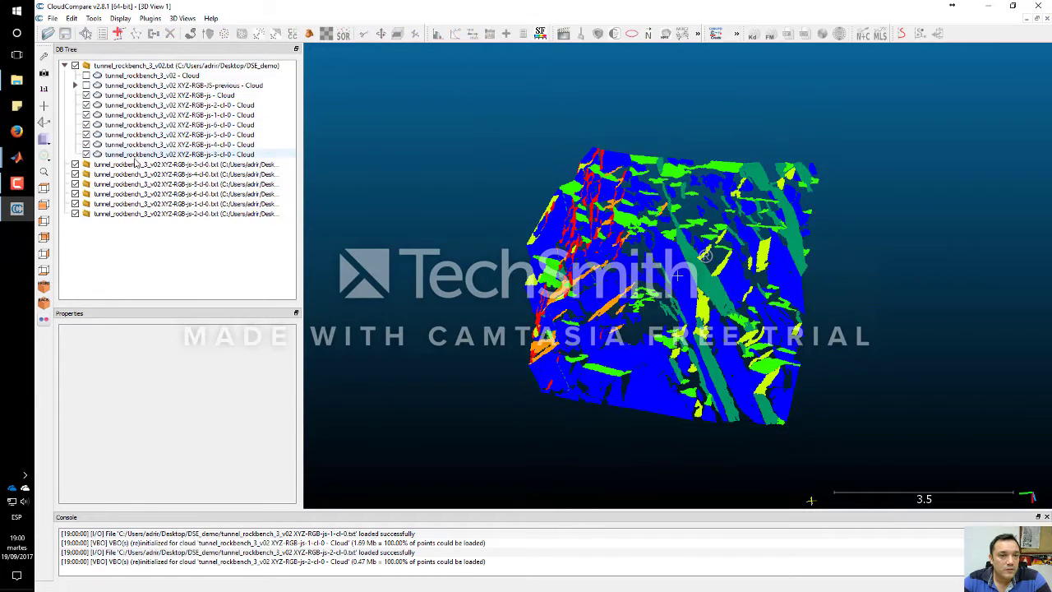
pyautogui.keyDown('shift'); pyautogui.click(154, 214); pyautogui.keyUp('shift')
pyautogui.press('Delete')
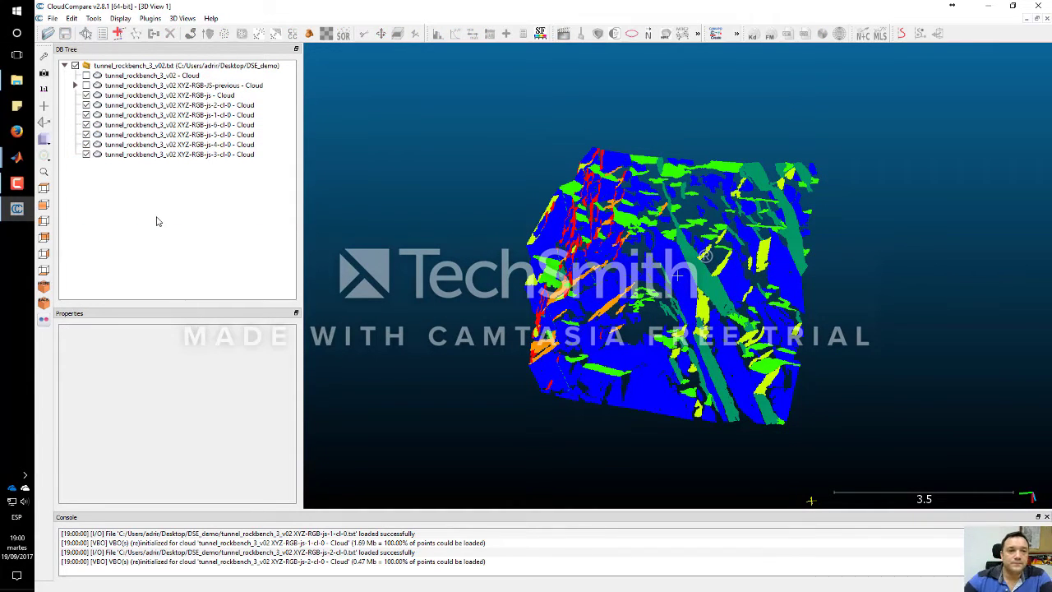
# Hide the XYZ-RGB-js cloud and all six per-set clouds, and move the js-1-cl-0 cloud above the js-2-cl-0 cloud
pyautogui.click(152, 95)
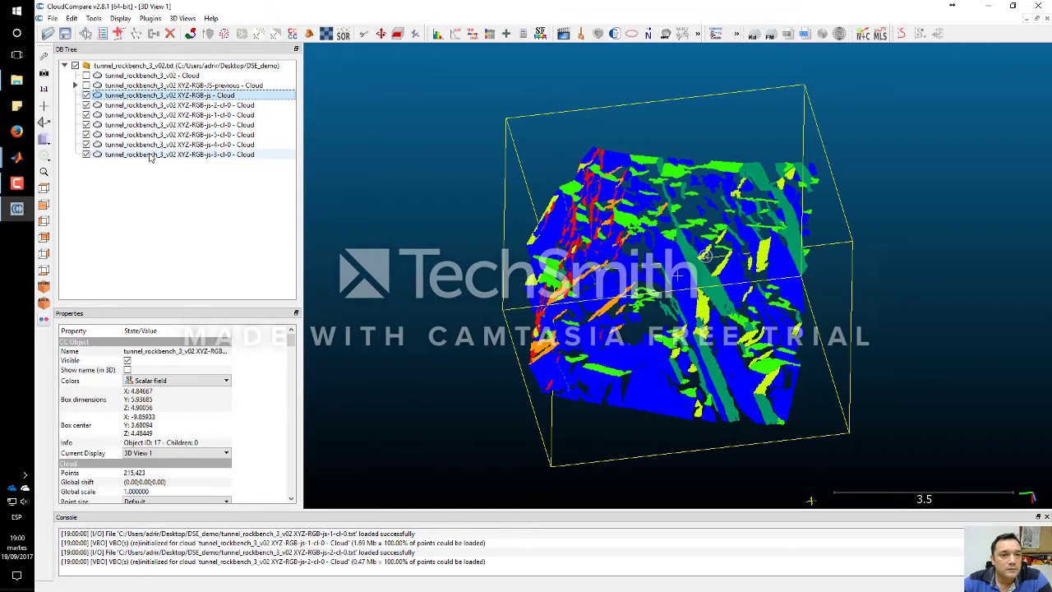
pyautogui.keyDown('shift'); pyautogui.click(150, 154); pyautogui.keyUp('shift')
pyautogui.rightClick(150, 155)
pyautogui.click(178, 177)
pyautogui.click(124, 115)
pyautogui.click(123, 106)
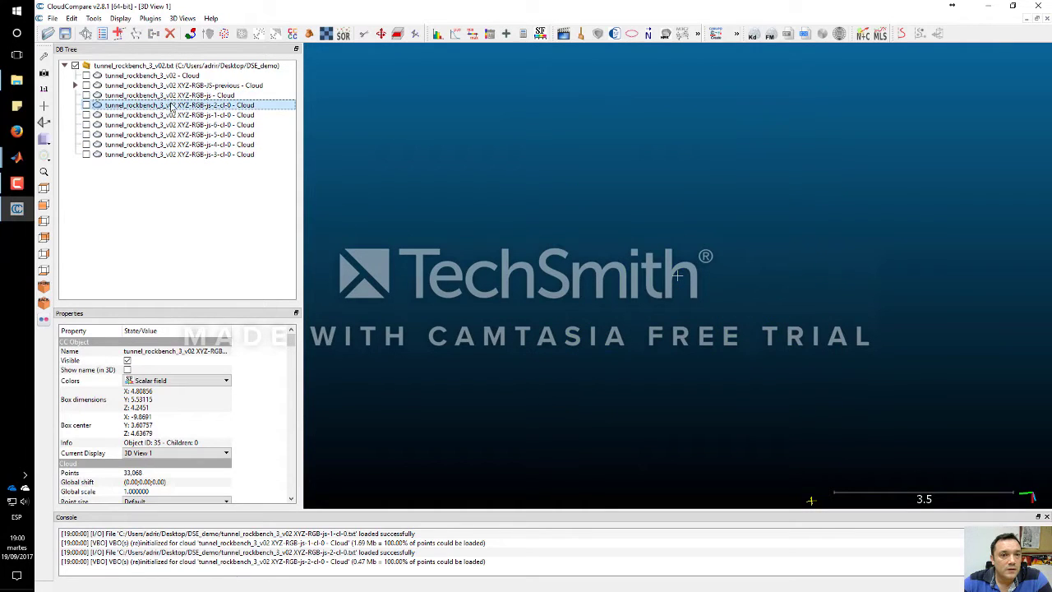
pyautogui.moveTo(123, 115)
pyautogui.mouseDown()
pyautogui.moveTo(151, 108)
pyautogui.moveTo(141, 105)
pyautogui.mouseUp()
pyautogui.click(98, 107)
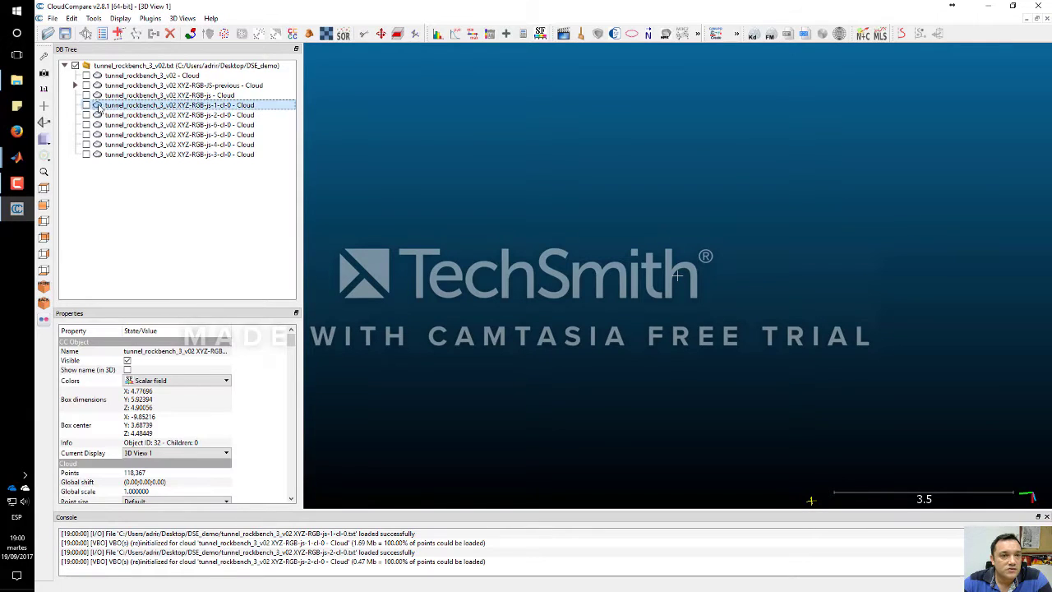
# Show the XYZ-RGB-js and js-1-cl-0 clouds, then hide XYZ-RGB-js and examine the individual clusters of set 1
pyautogui.click(87, 106)
pyautogui.click(86, 95)
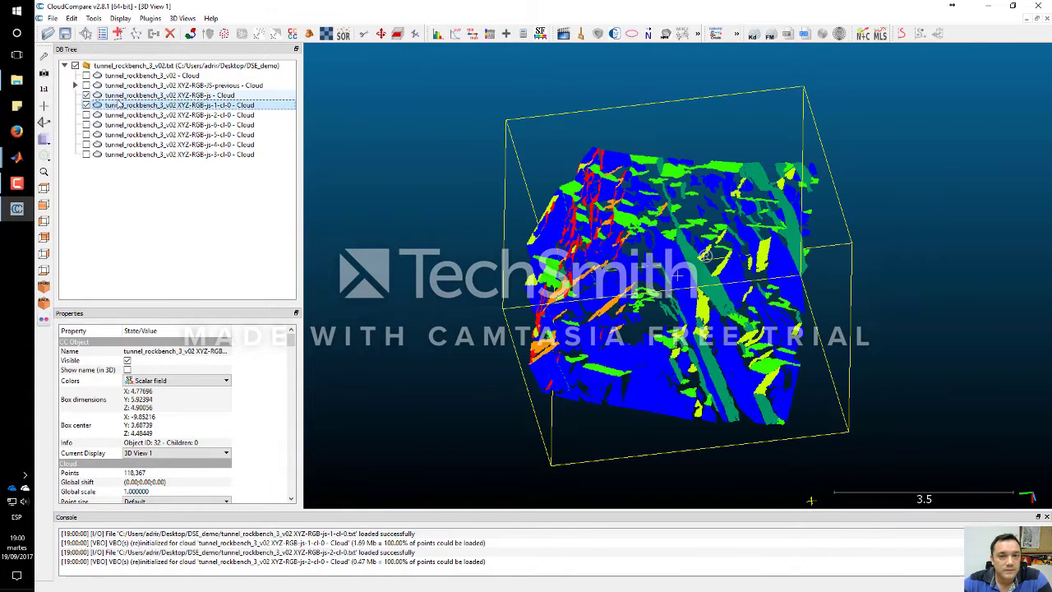
pyautogui.click(156, 95)
pyautogui.moveTo(820, 300); pyautogui.dragTo(870, 323, button='right')
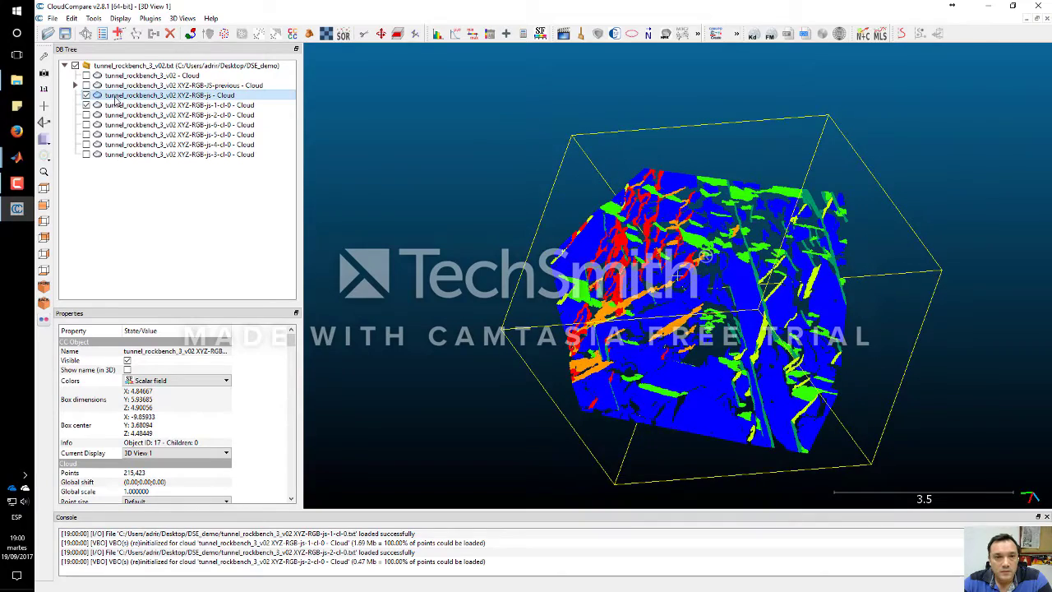
pyautogui.moveTo(709, 326); pyautogui.dragTo(624, 271)
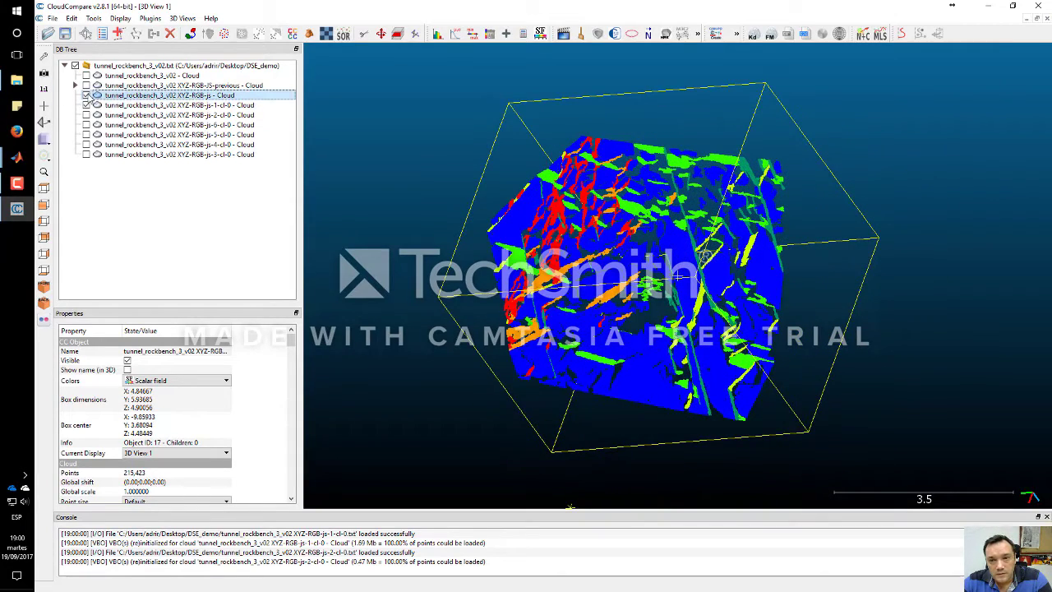
pyautogui.click(86, 95)
pyautogui.moveTo(631, 366); pyautogui.dragTo(622, 341)
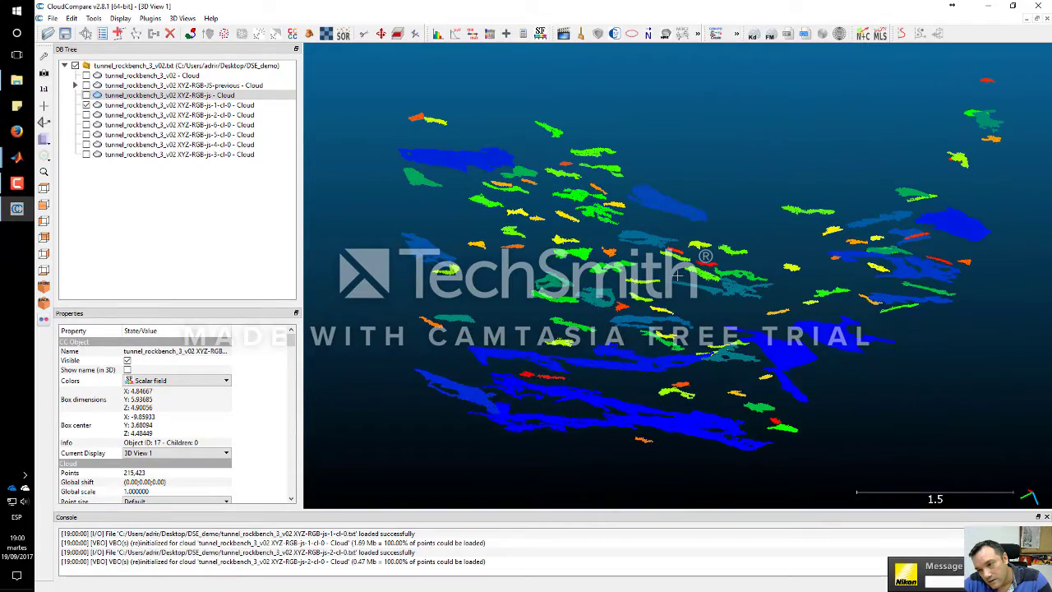
pyautogui.moveTo(678, 276); pyautogui.dragTo(777, 285)
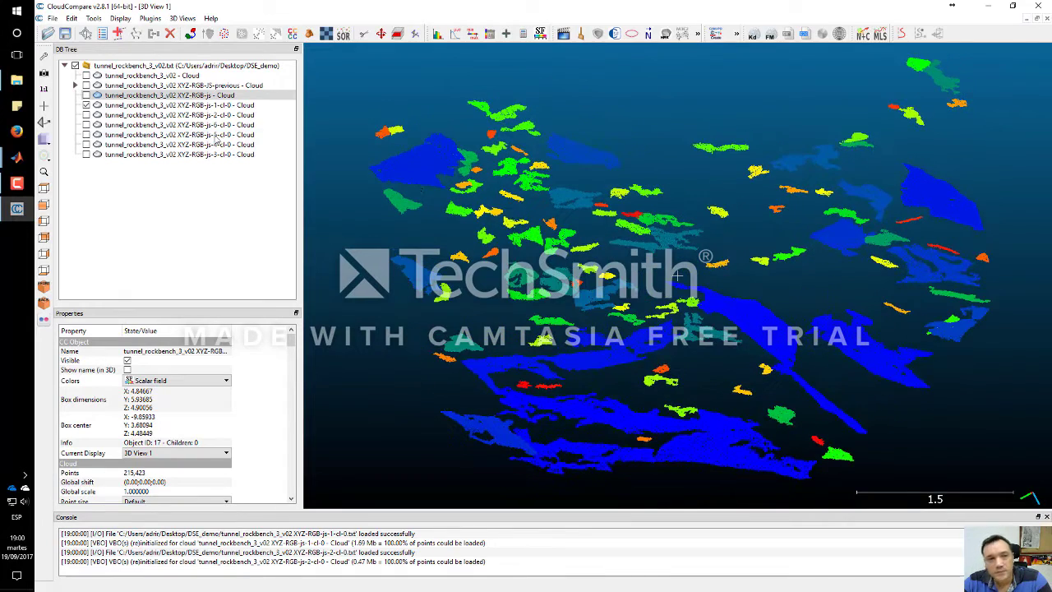
# Hide the js-1-cl-0 cloud and display the js-2-cl-0 cloud together with the original tunnel_rockbench_3_v02 cloud
pyautogui.click(109, 105)
pyautogui.click(87, 105)
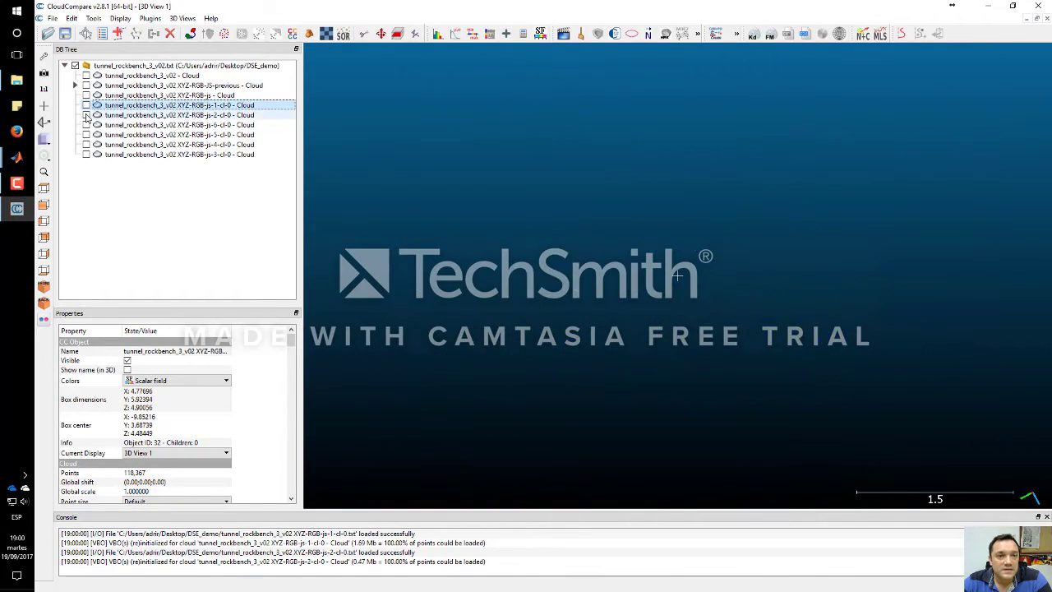
pyautogui.click(86, 115)
pyautogui.moveTo(658, 280); pyautogui.dragTo(694, 250)
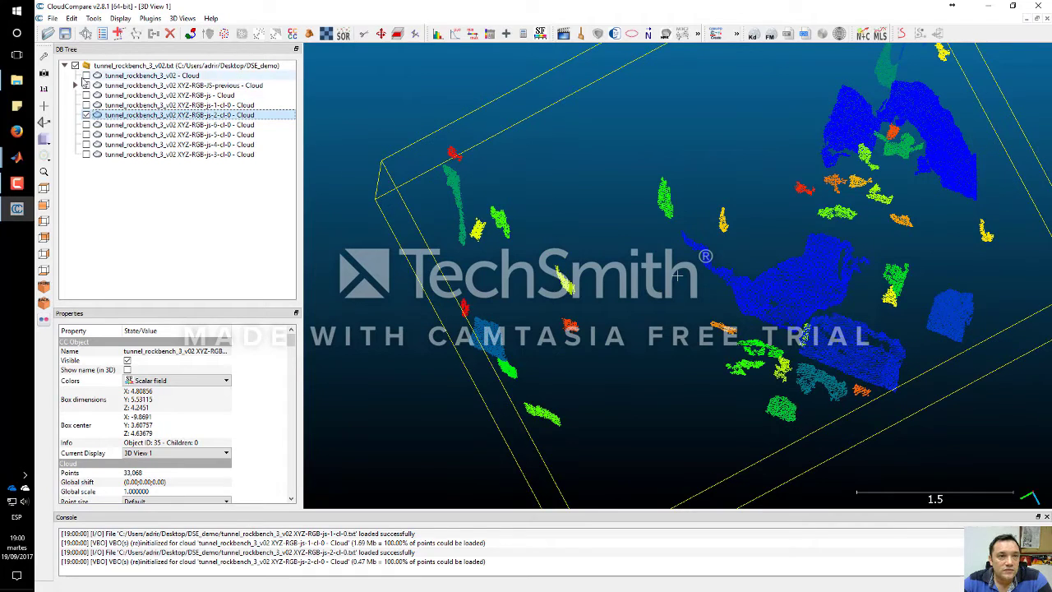
pyautogui.click(86, 75)
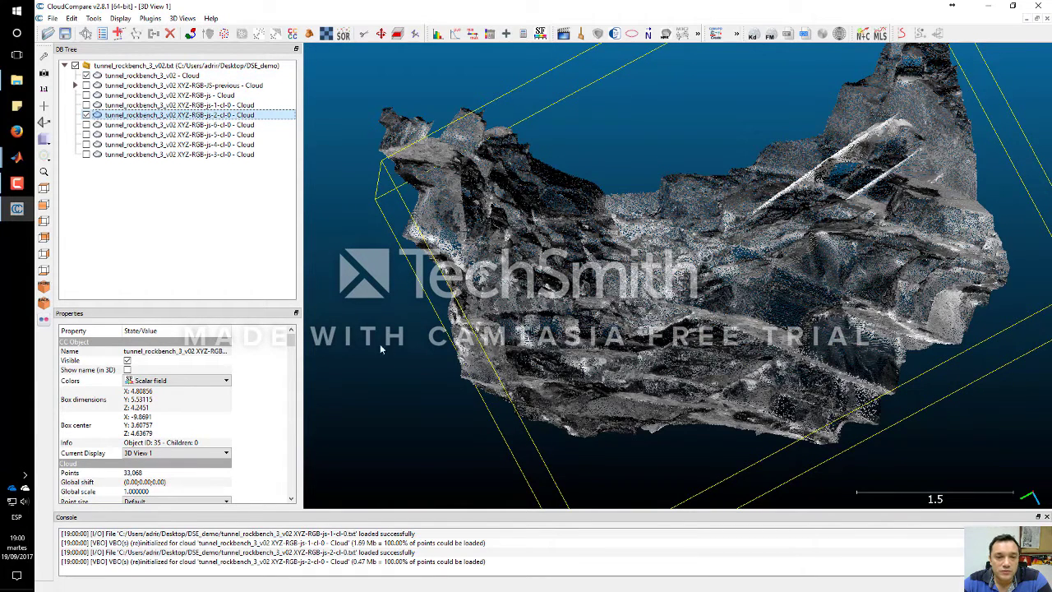
# Set the js-2-cl-0 cloud's point size to 5 and inspect its clusters against the original rock surface
pyautogui.moveTo(291, 340); pyautogui.dragTo(291, 397)
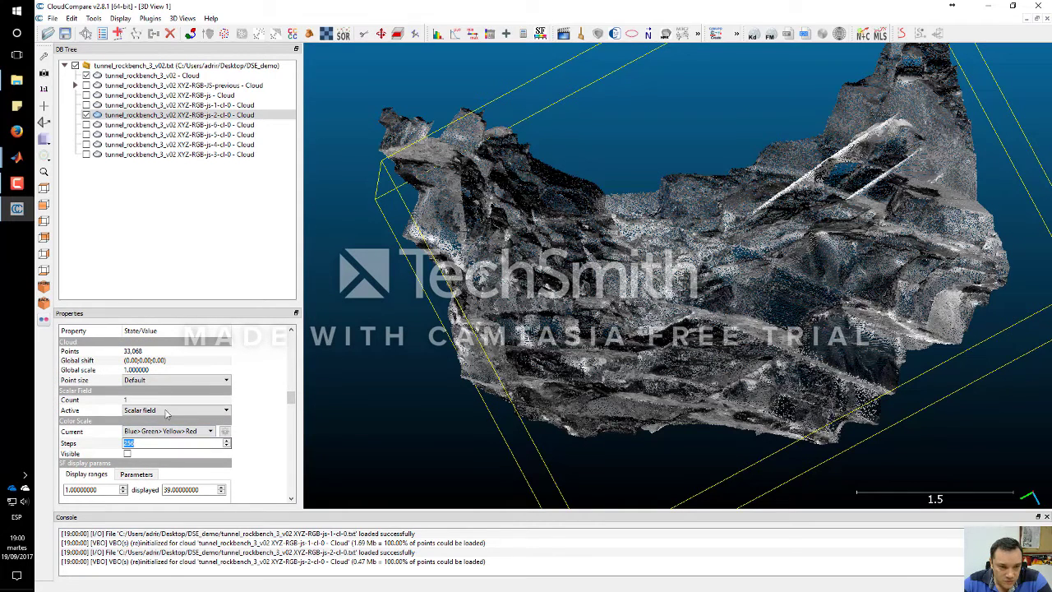
pyautogui.click(152, 76)
pyautogui.scroll(-1, 289, 408)
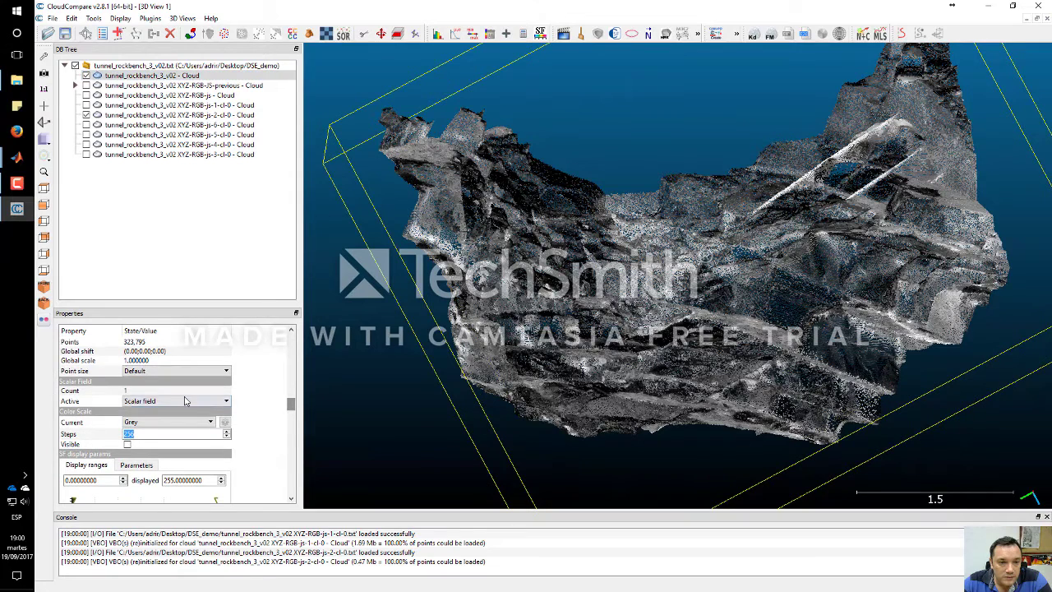
pyautogui.click(185, 371)
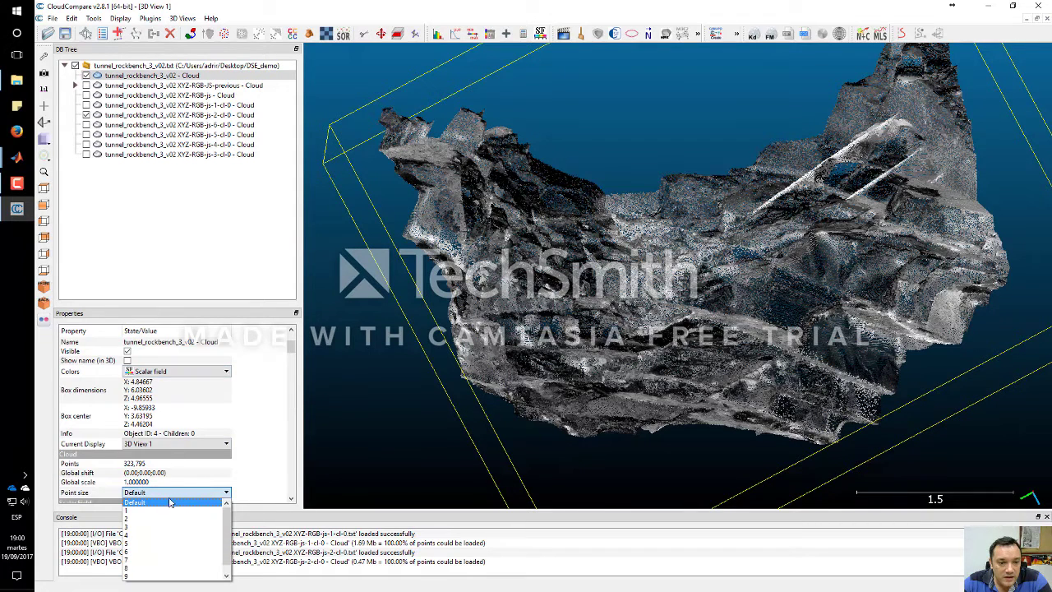
pyautogui.click(170, 115)
pyautogui.click(171, 115)
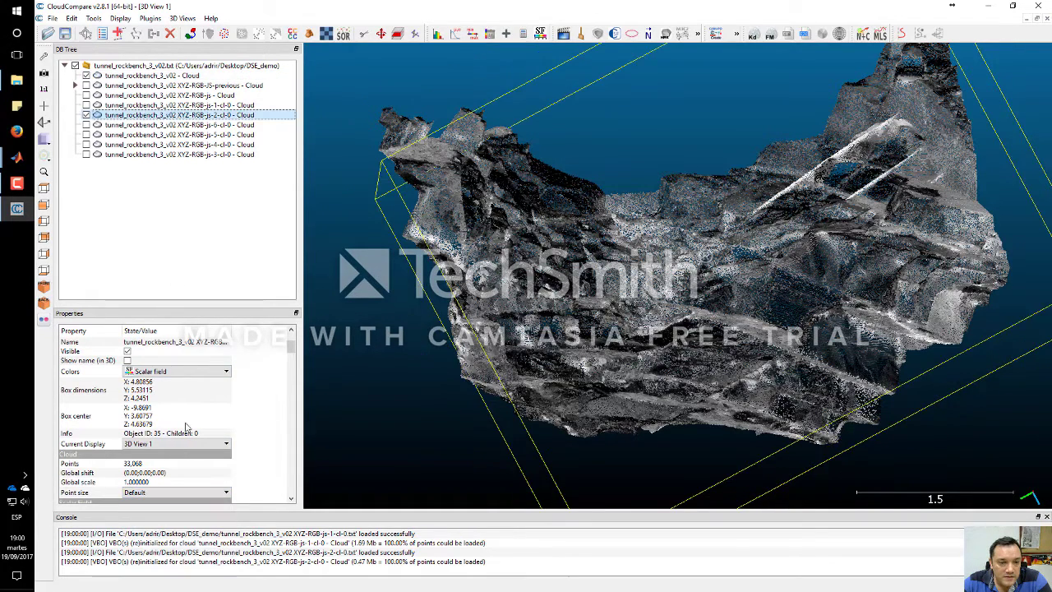
pyautogui.scroll(-5, 285, 370)
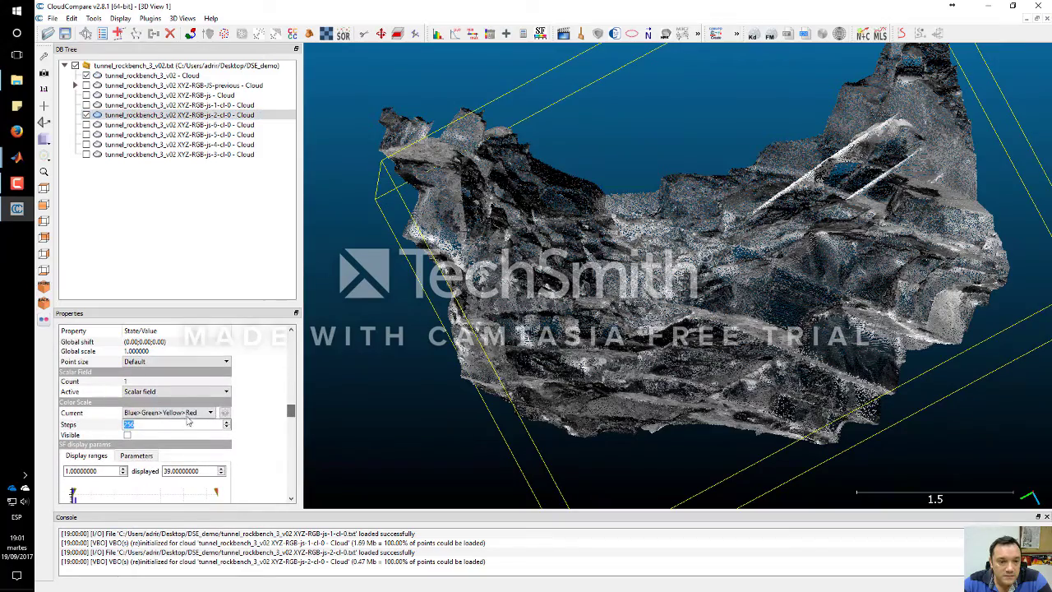
pyautogui.click(160, 371)
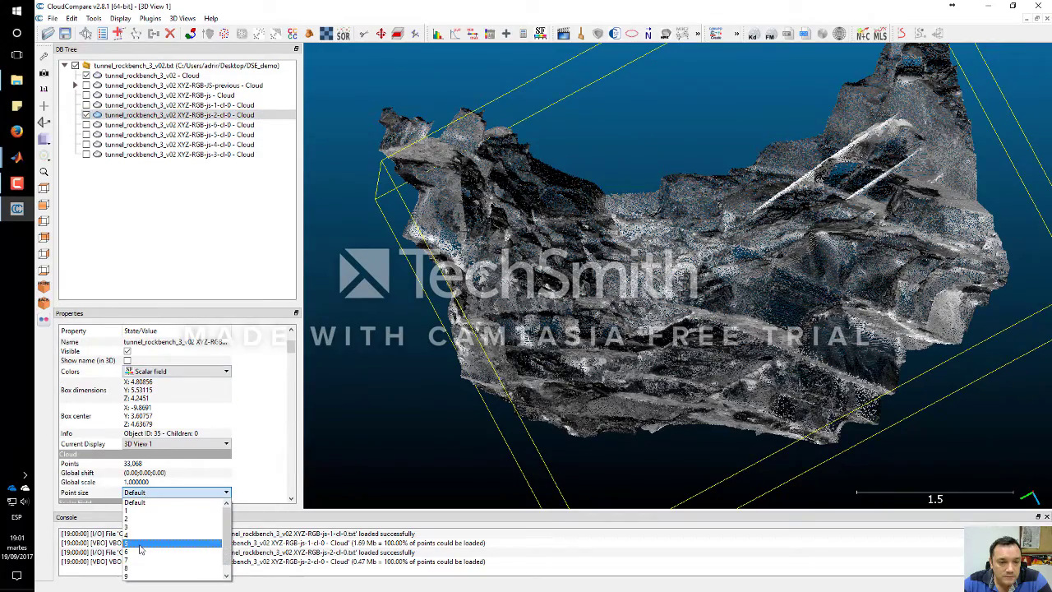
pyautogui.click(165, 542)
pyautogui.moveTo(603, 414); pyautogui.dragTo(852, 294)
pyautogui.moveTo(679, 275); pyautogui.dragTo(652, 248)
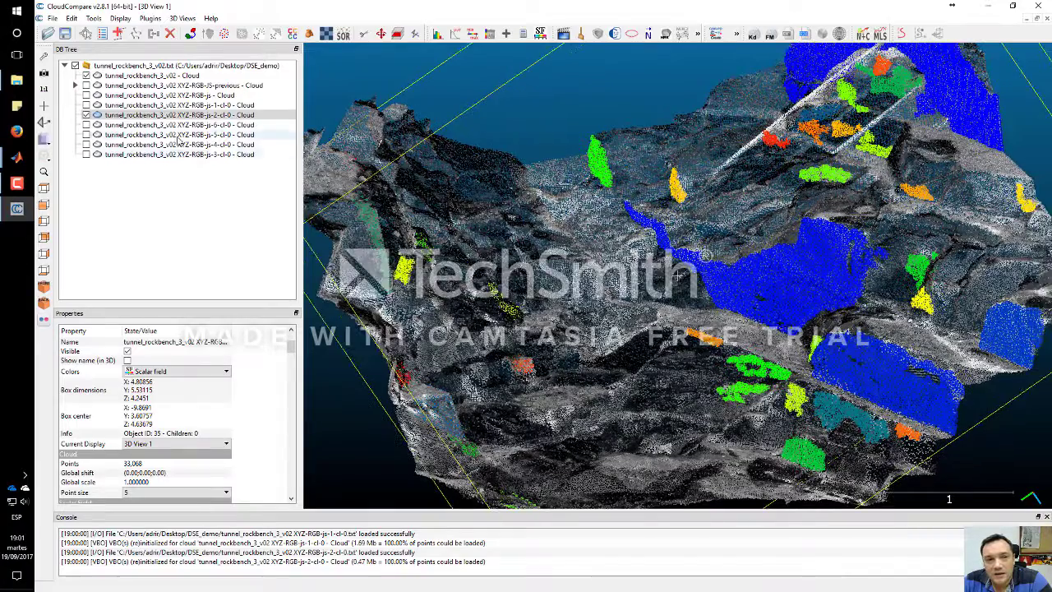
# Replace the js-2-cl-0 cloud with js-6-cl-0, set its point size to 5, inspect its clusters on the rock face, and hide it
pyautogui.click(86, 116)
pyautogui.click(87, 125)
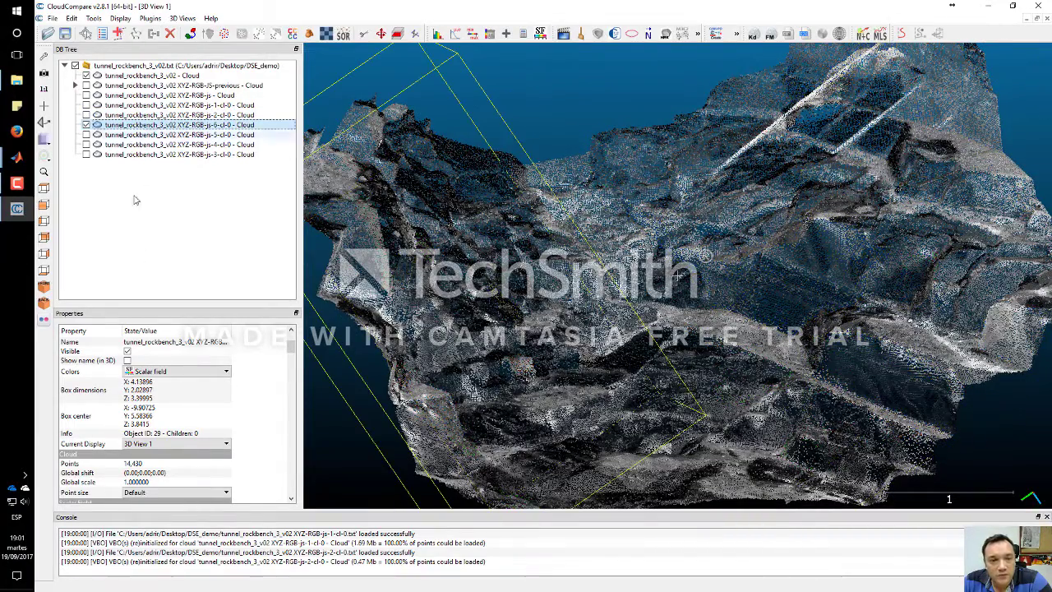
pyautogui.moveTo(292, 352); pyautogui.dragTo(293, 370)
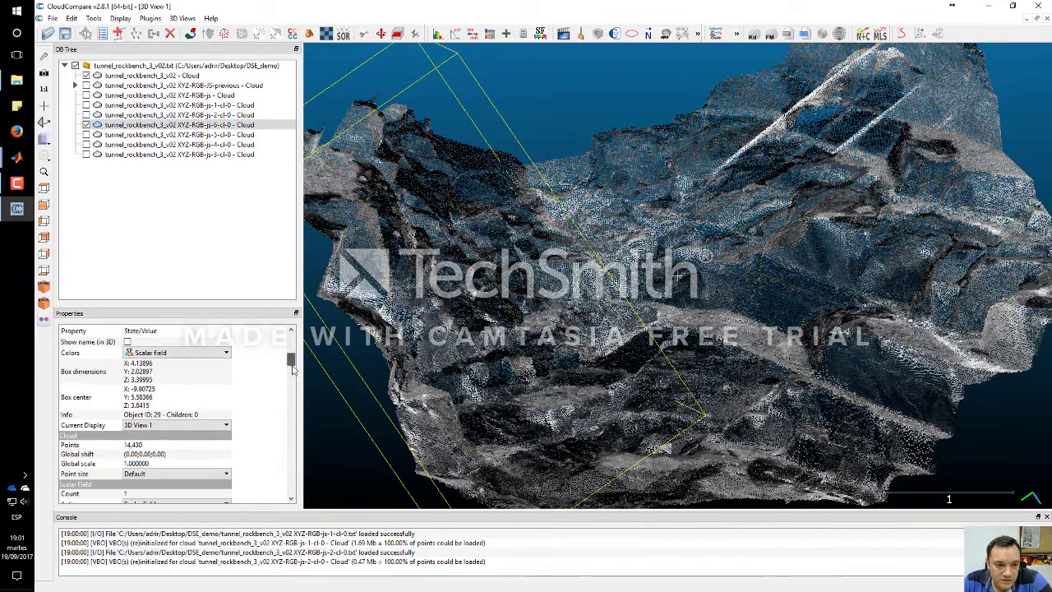
pyautogui.click(185, 480)
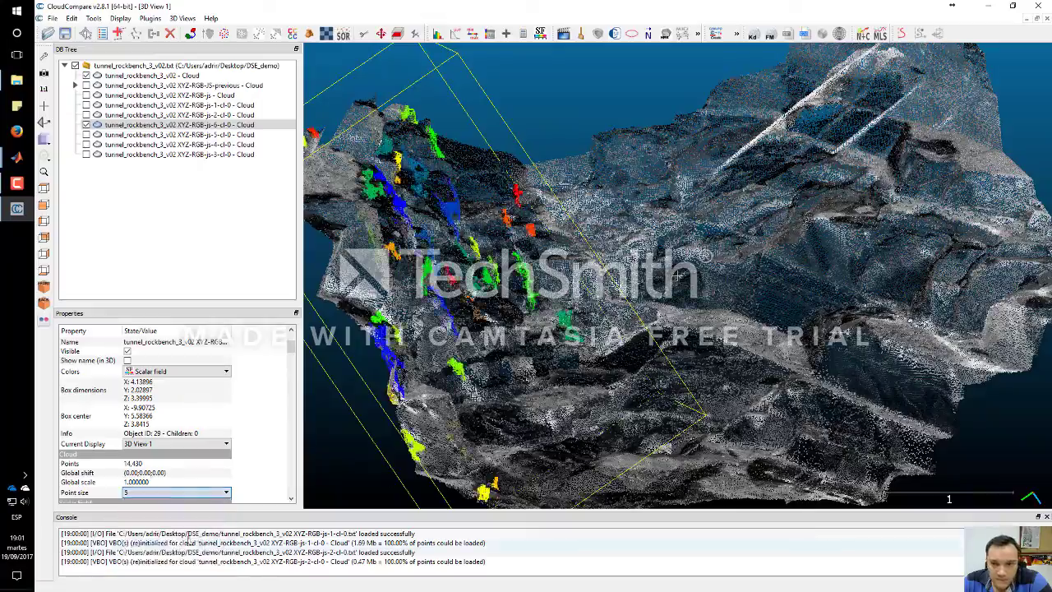
pyautogui.click(165, 544)
pyautogui.moveTo(648, 335); pyautogui.dragTo(560, 339)
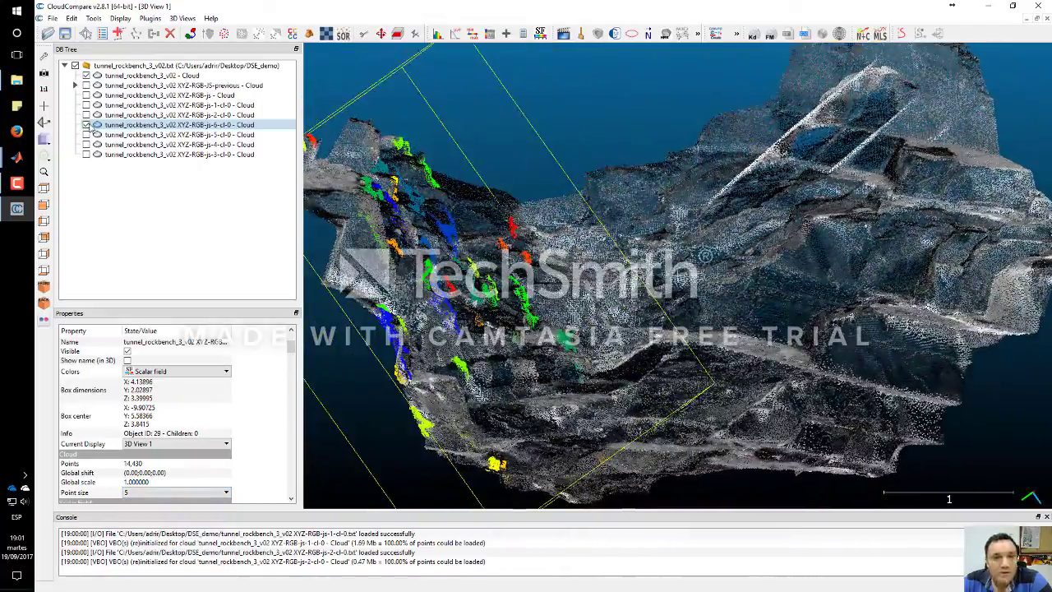
pyautogui.click(87, 125)
# Open tunnel_rockbench_3_v02 xyz-js-c-abcd.txt from the DSE_demo folder in Notepad++ and widen the window so each record fits on one line
pyautogui.click(16, 80)
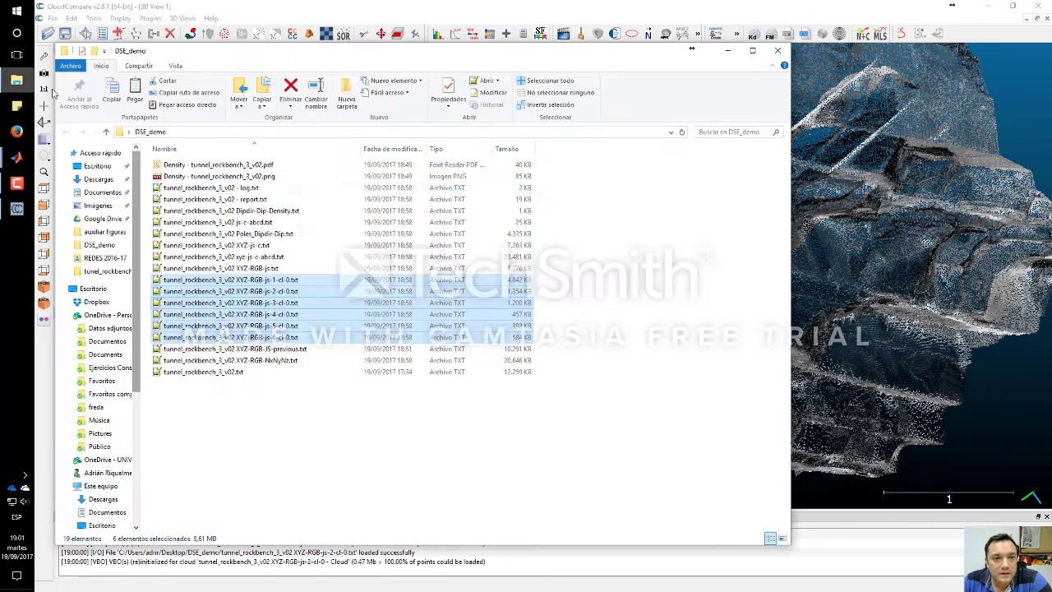
pyautogui.click(296, 354)
pyautogui.click(279, 257)
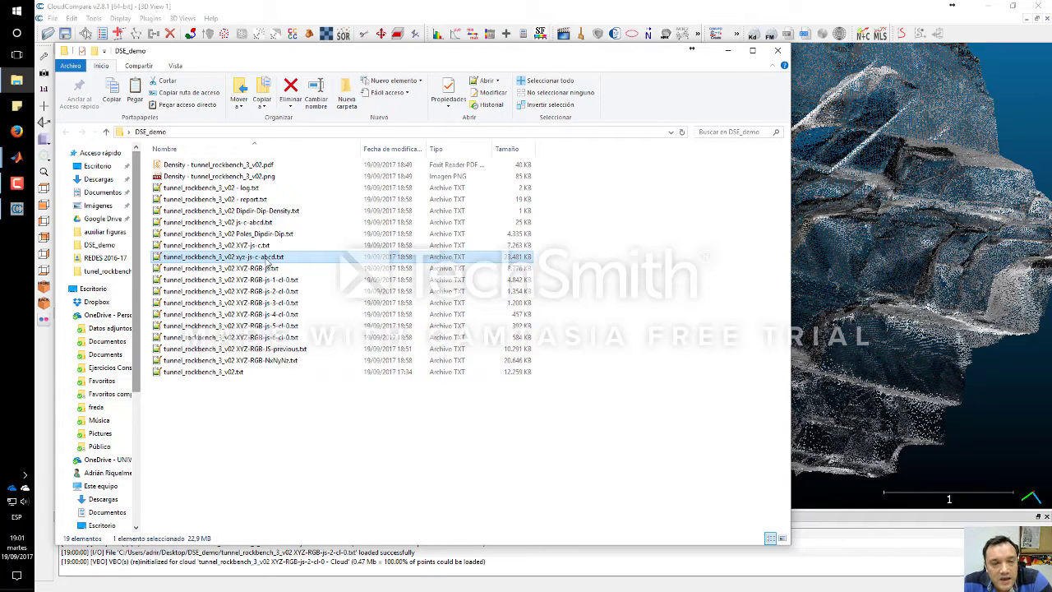
pyautogui.doubleClick(271, 258)
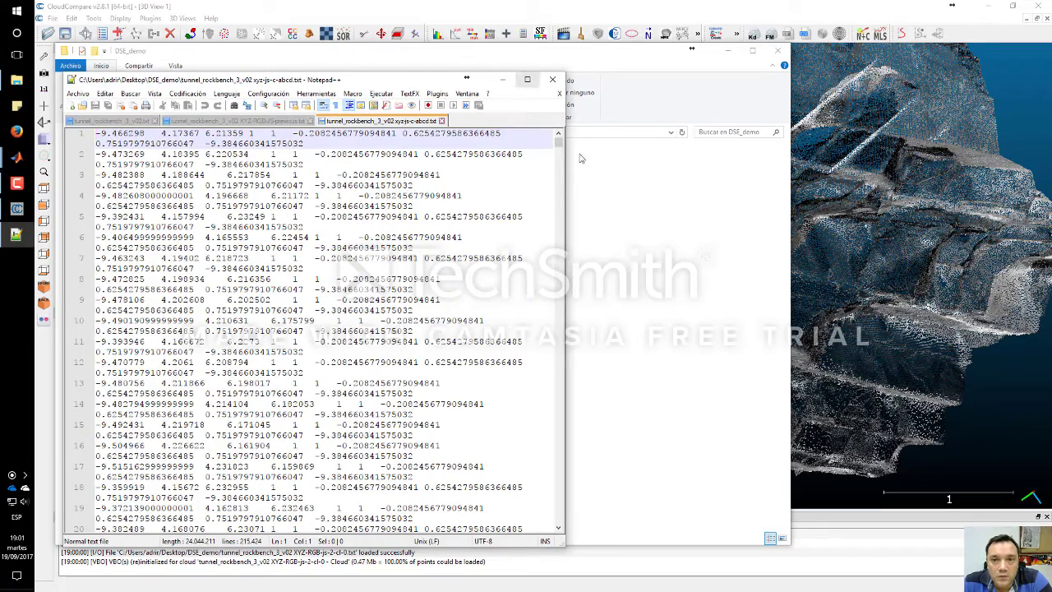
pyautogui.moveTo(568, 173); pyautogui.dragTo(966, 171)
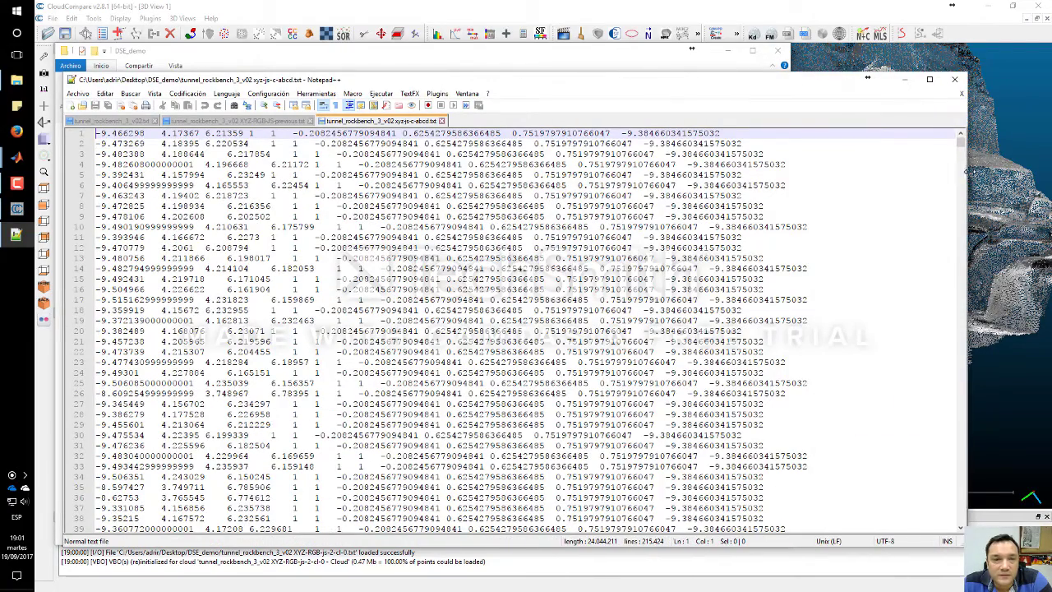
# Examine the columns of the first record: coordinates, joint set number, cluster number, the plane normal's components and the final plane constant
pyautogui.click(188, 134)
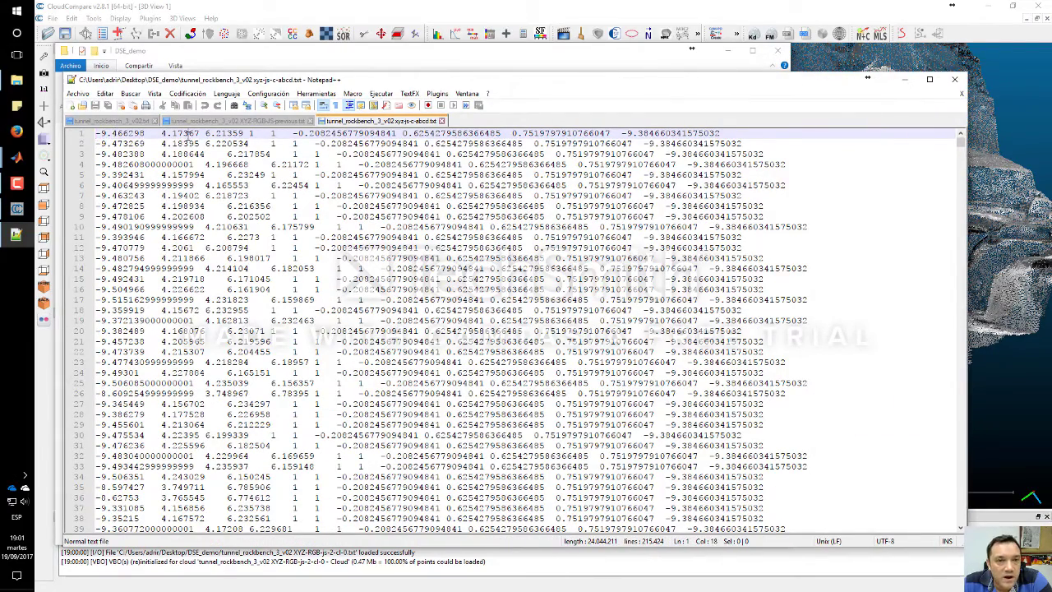
pyautogui.hotkey('shift', 'Right')
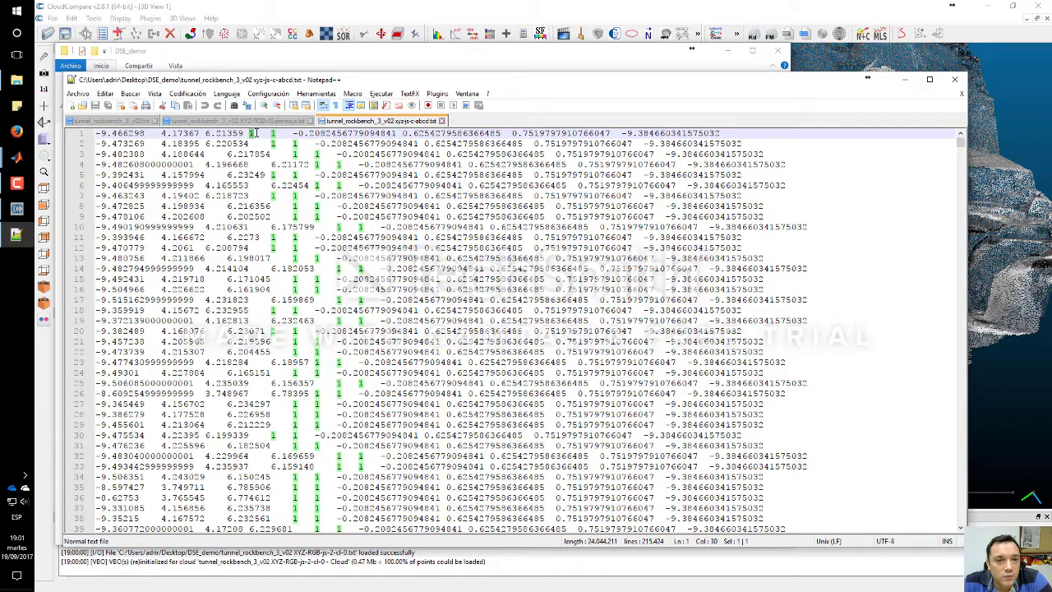
pyautogui.press('Right')
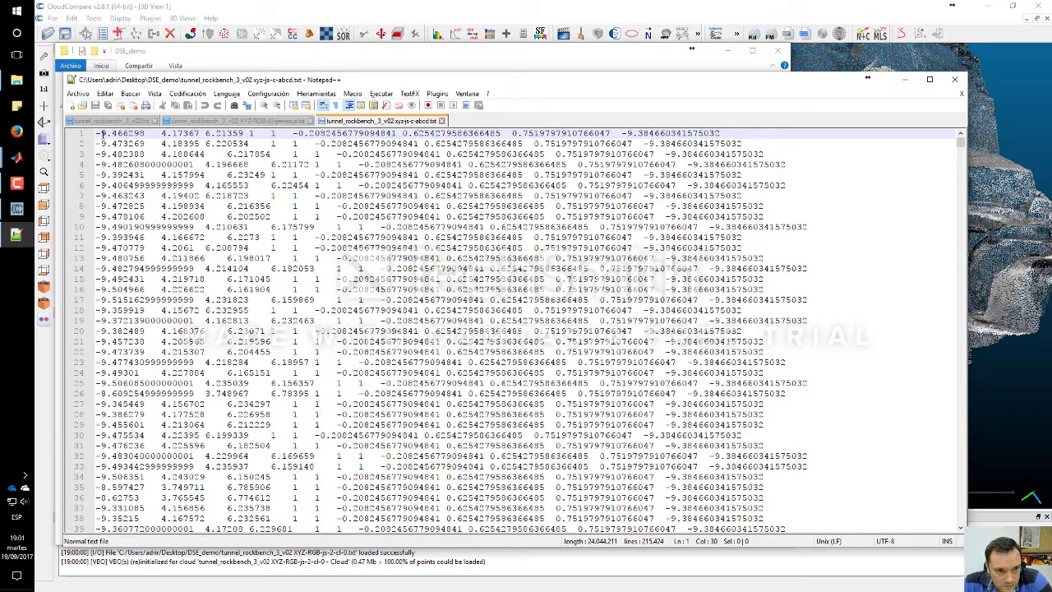
pyautogui.moveTo(101, 133); pyautogui.dragTo(251, 133)
pyautogui.doubleClick(273, 134)
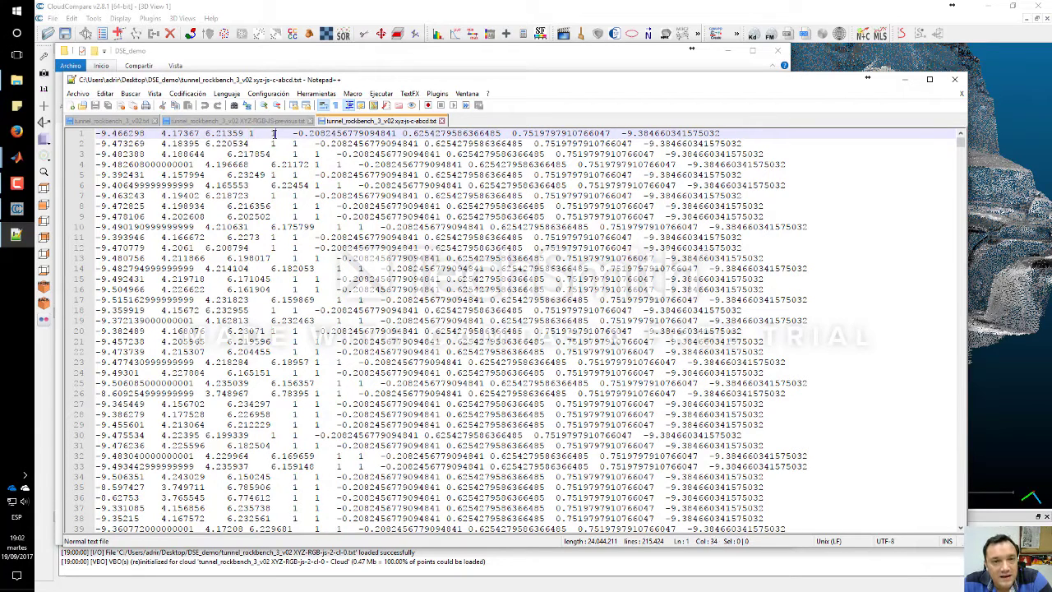
pyautogui.click(251, 133)
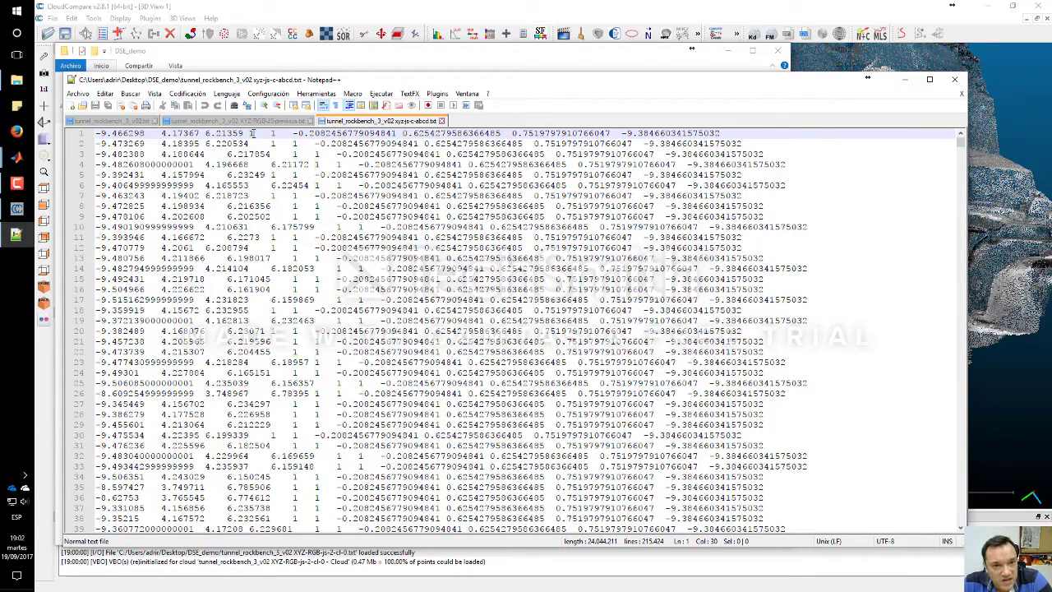
pyautogui.hotkey('shift', 'Left')
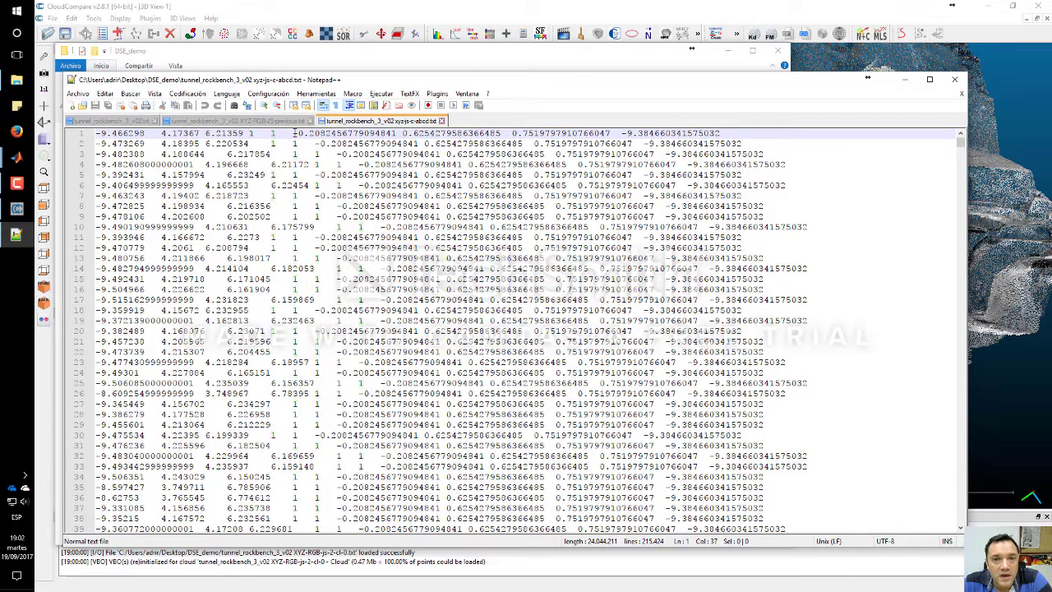
pyautogui.moveTo(293, 133); pyautogui.dragTo(531, 133)
pyautogui.click(531, 133)
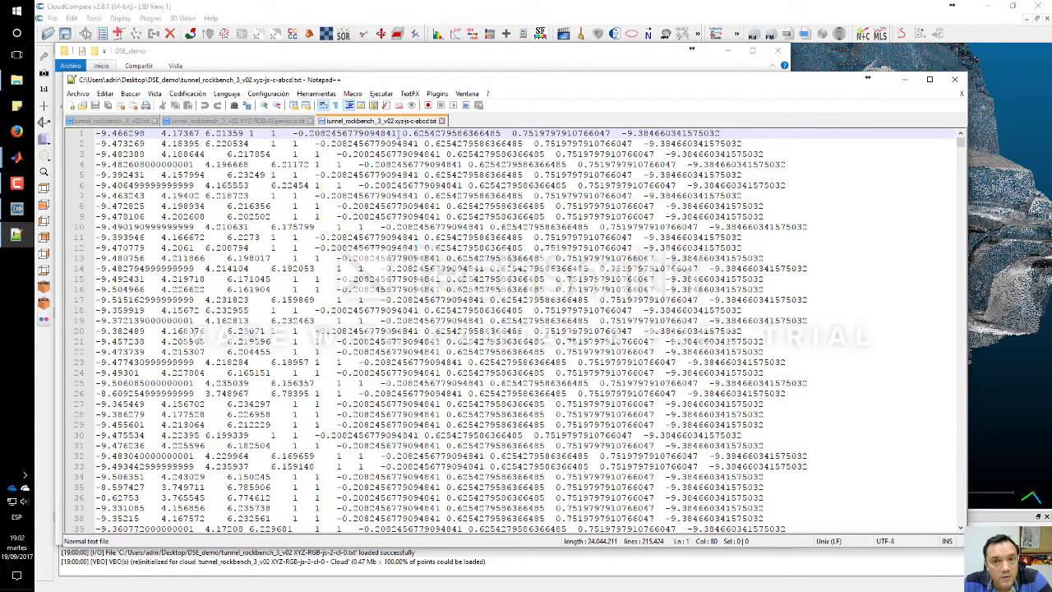
pyautogui.moveTo(622, 132); pyautogui.dragTo(718, 133)
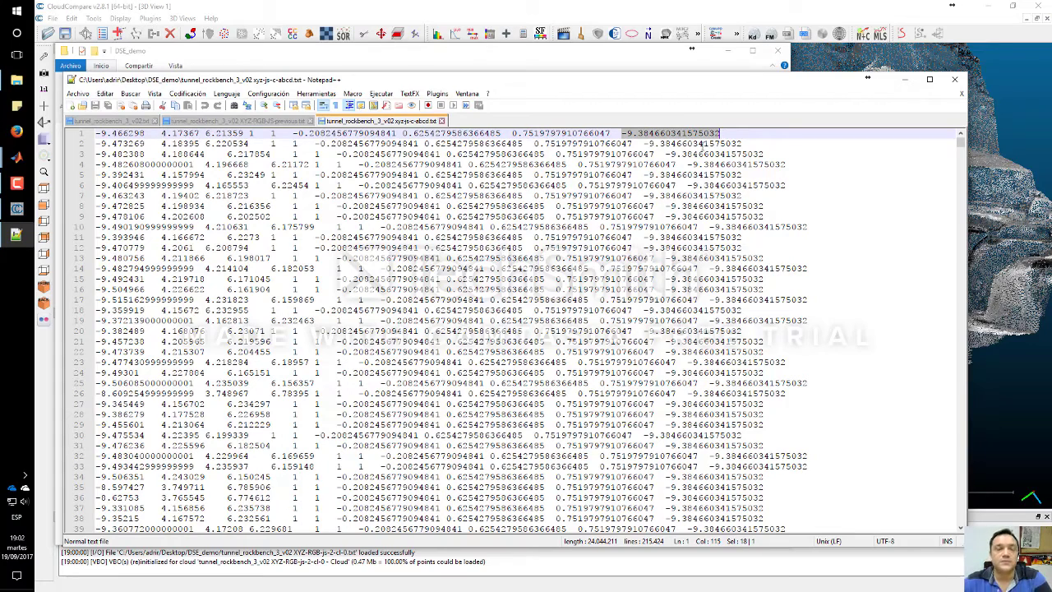
# Create a blank document and write the plane equation aX + bY + cZ + d = 0
pyautogui.click(73, 106)
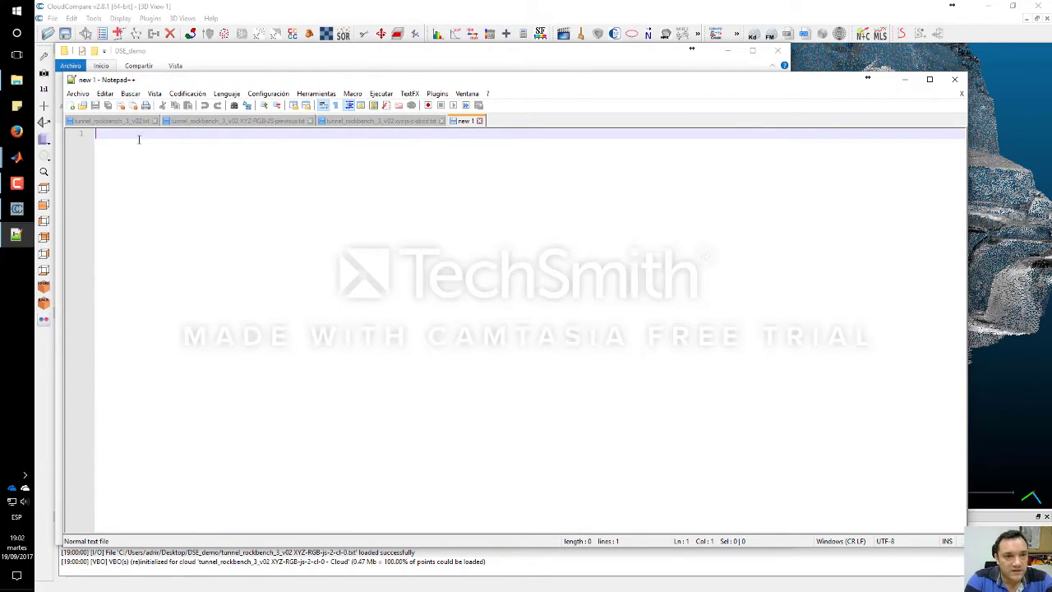
pyautogui.write('aX + b')
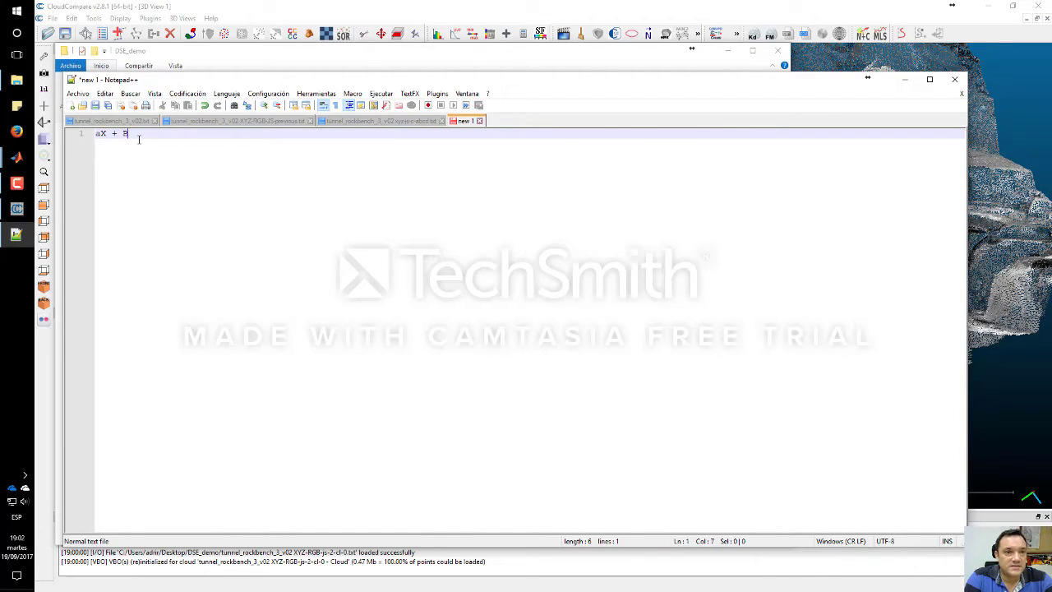
pyautogui.write('Y ')
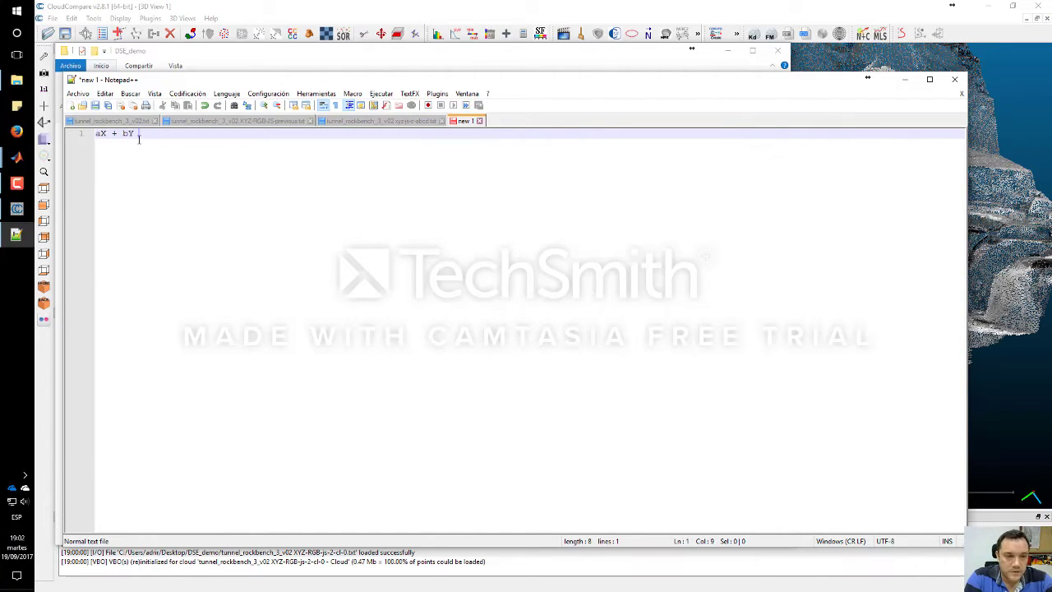
pyautogui.write('+ C')
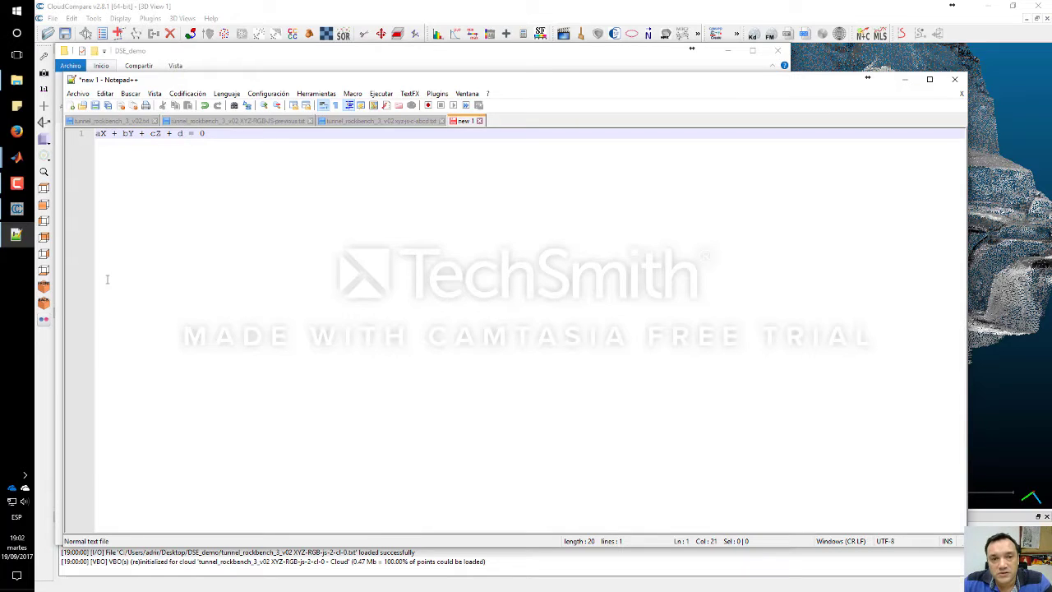
# Review the plane coefficients in the first record of tunnel_rockbench_3_v02 xyz-js-c-abcd.txt and close that file
pyautogui.click(380, 121)
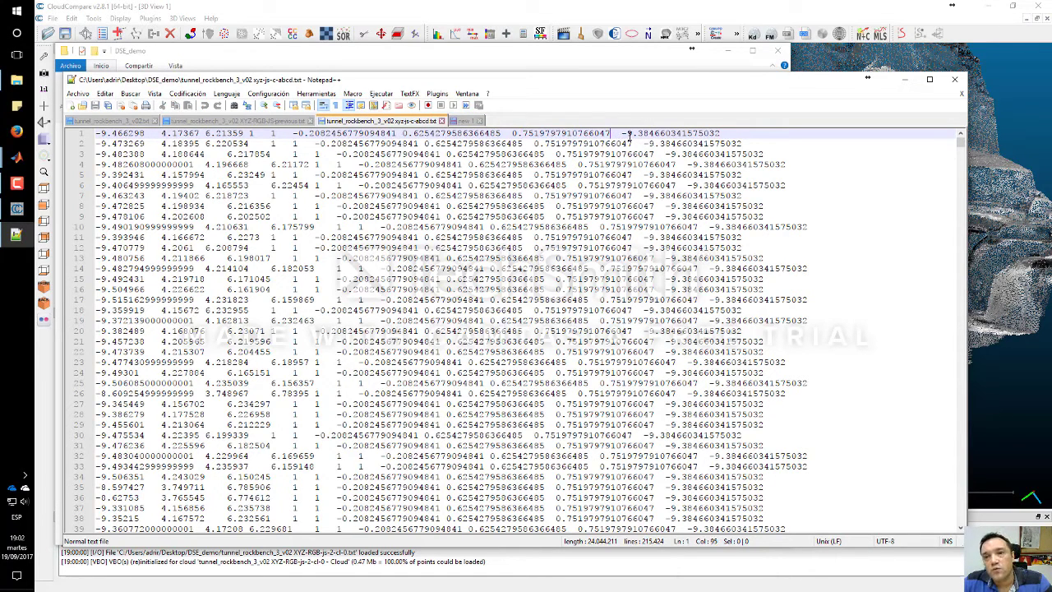
pyautogui.moveTo(629, 135); pyautogui.dragTo(375, 134)
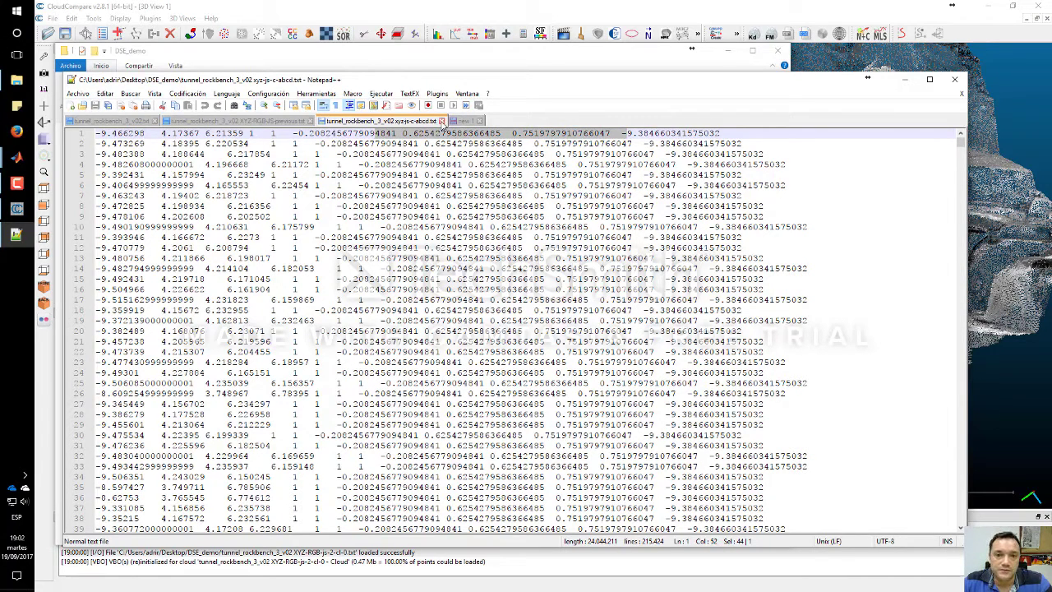
pyautogui.click(442, 121)
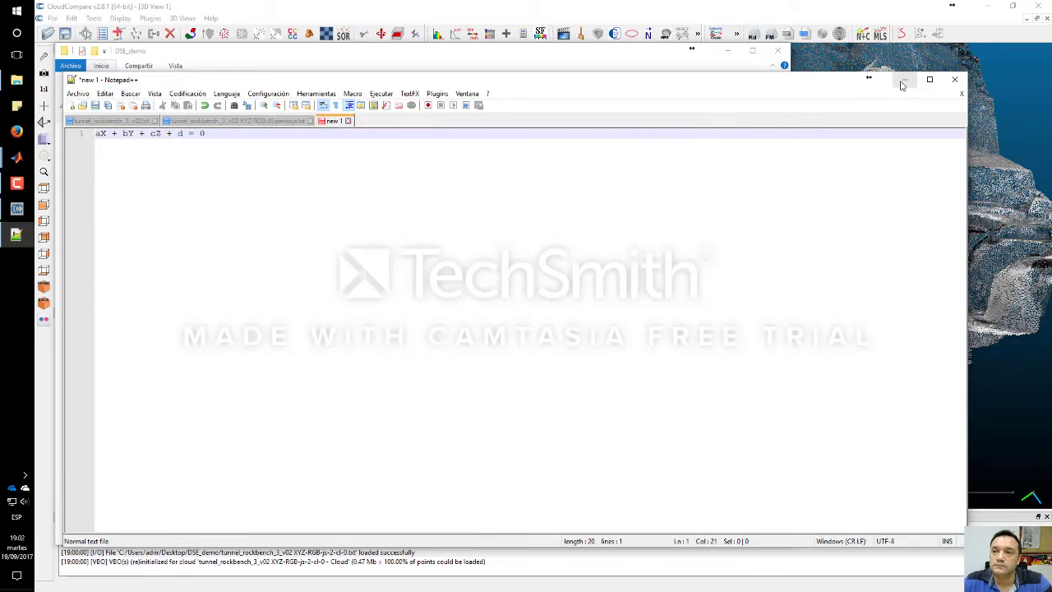
# Load tunnel_rockbench_3_v02 xyz-js-c-abcd.txt from the DSE_demo folder into CloudCompare and bring its import dialog into full view
pyautogui.click(904, 80)
pyautogui.moveTo(242, 260); pyautogui.dragTo(945, 466)
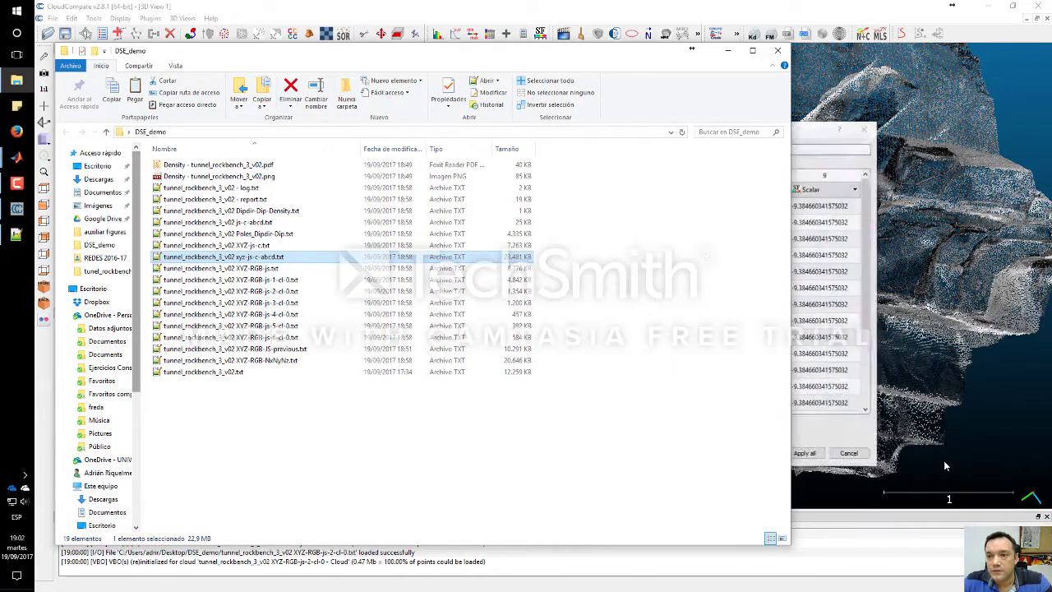
pyautogui.click(728, 50)
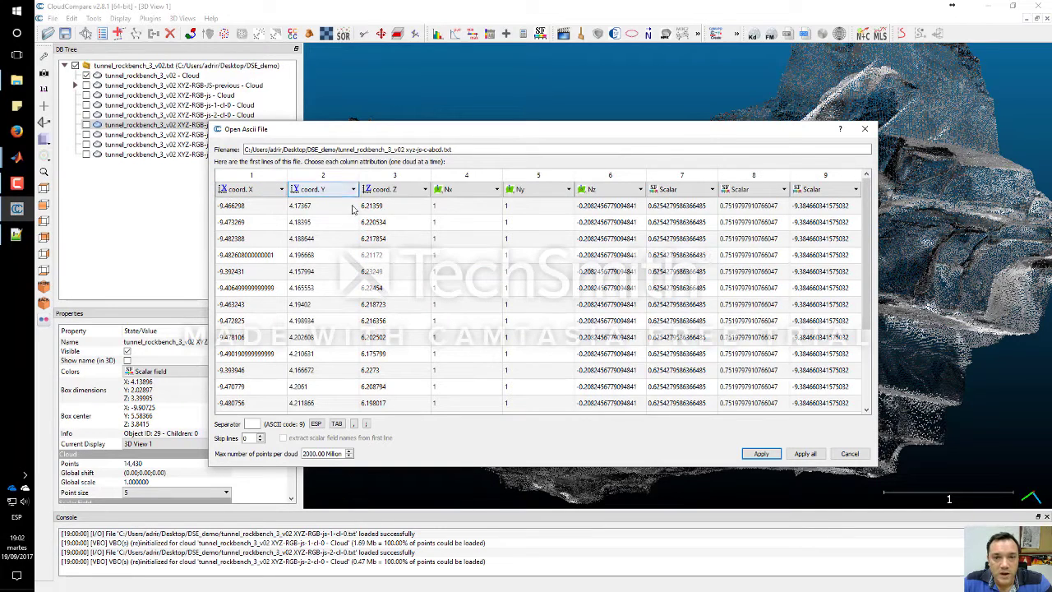
# Set columns 4 and 5 of the ASCII import to Scalar
pyautogui.click(461, 191)
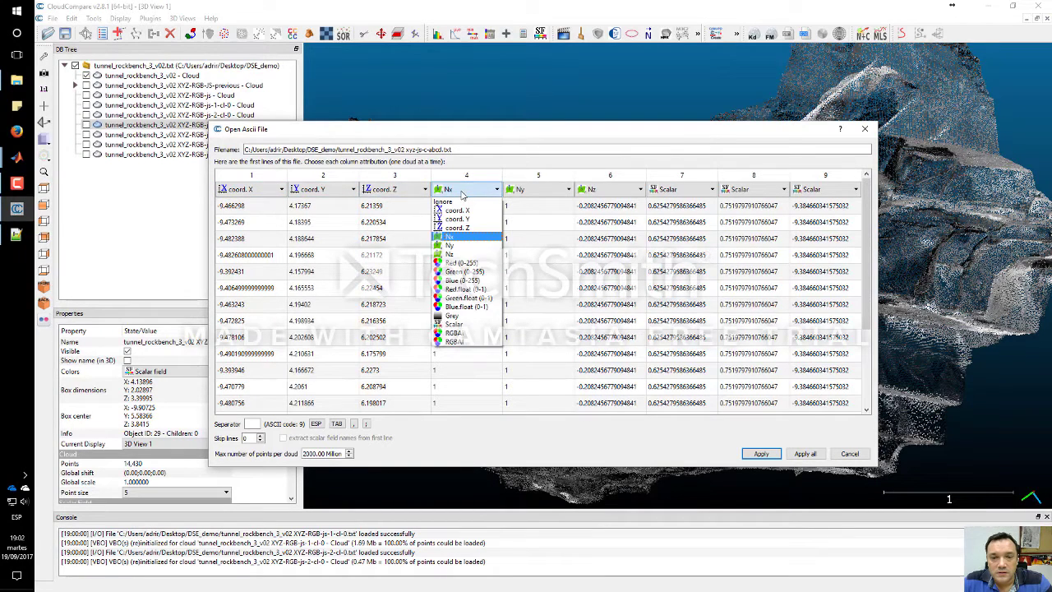
pyautogui.click(458, 329)
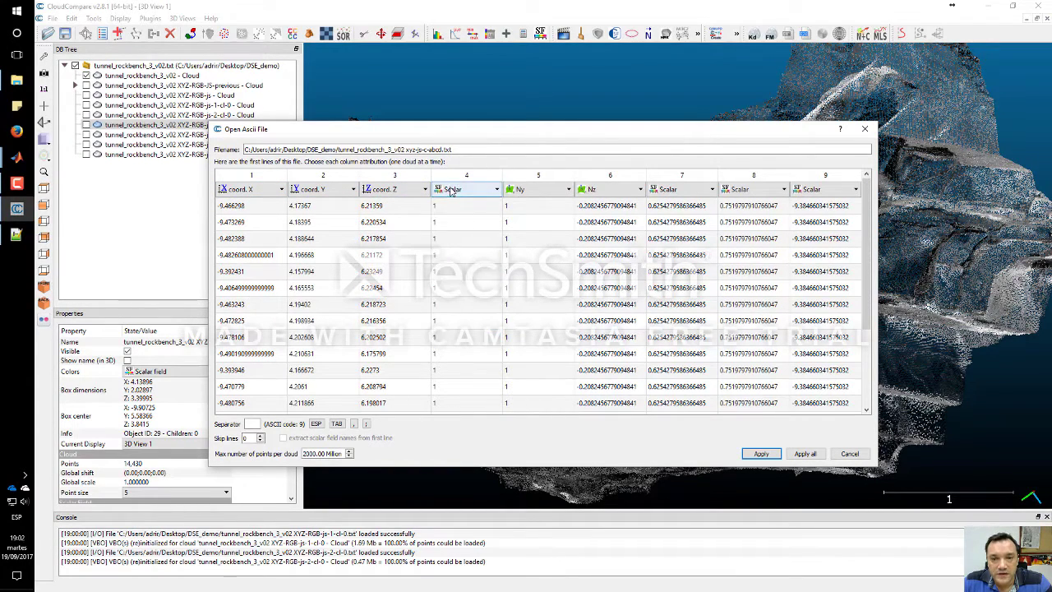
pyautogui.click(521, 191)
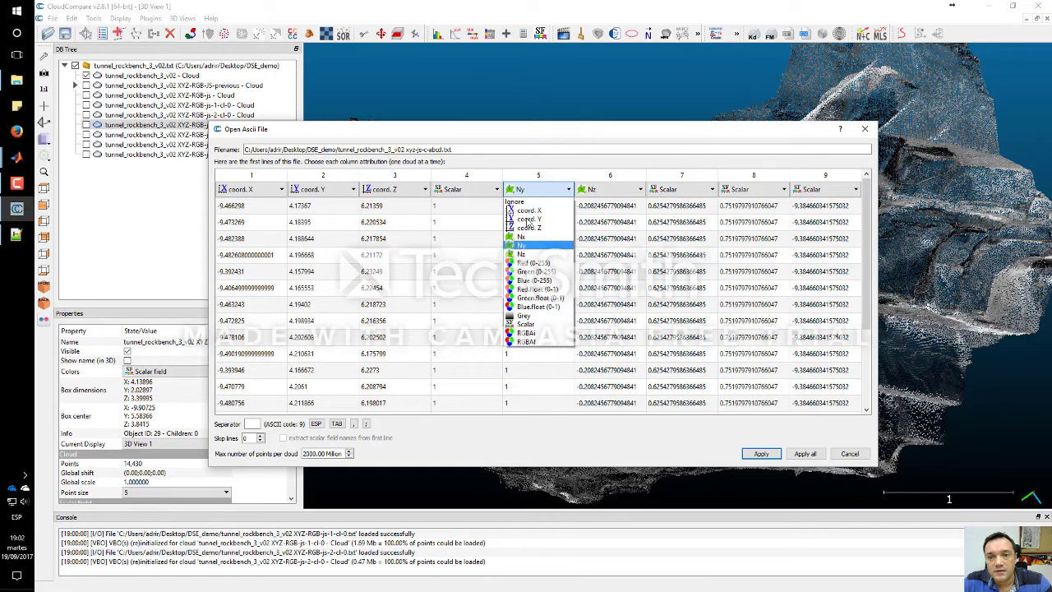
pyautogui.click(526, 325)
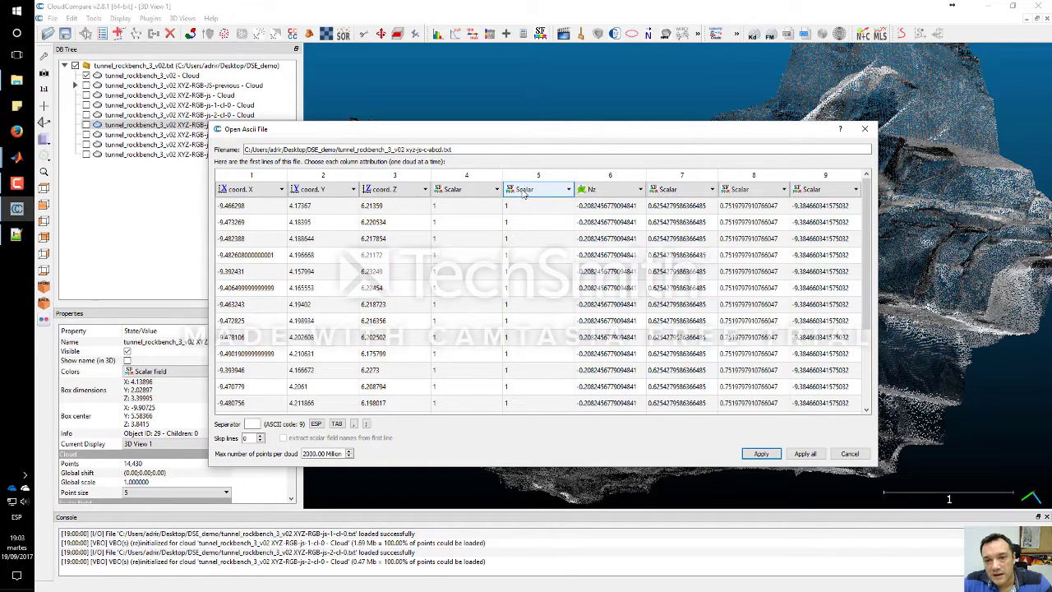
# Assign column 6 as Nx and column 7 as Ny in the ASCII import
pyautogui.click(603, 191)
pyautogui.click(593, 237)
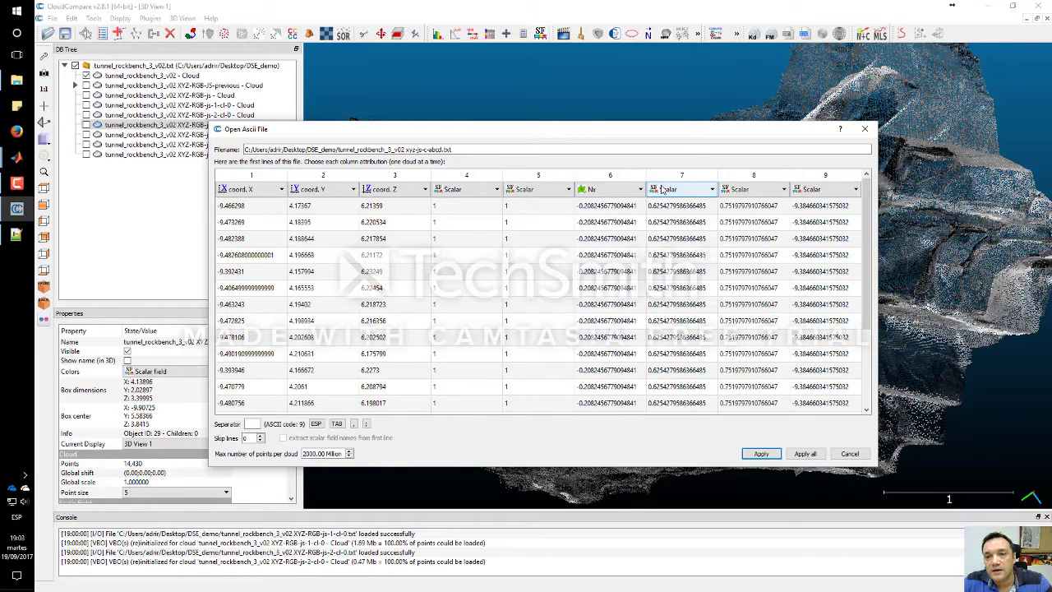
pyautogui.click(670, 190)
pyautogui.click(666, 245)
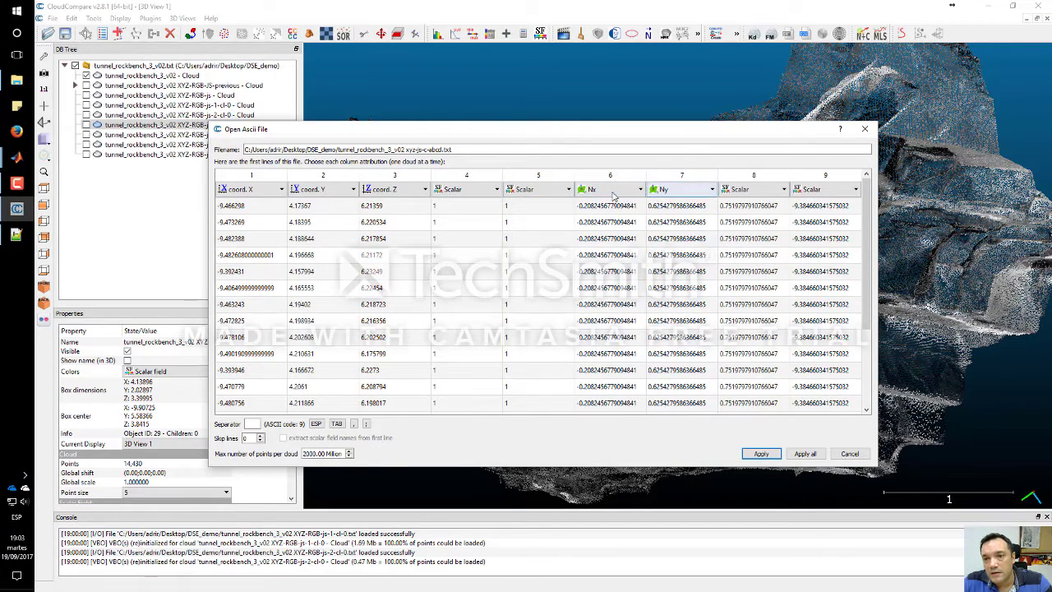
# Set columns 6, 7 and 8 to Ignore, keep column 9 as Scalar, and import the cloud
pyautogui.click(608, 190)
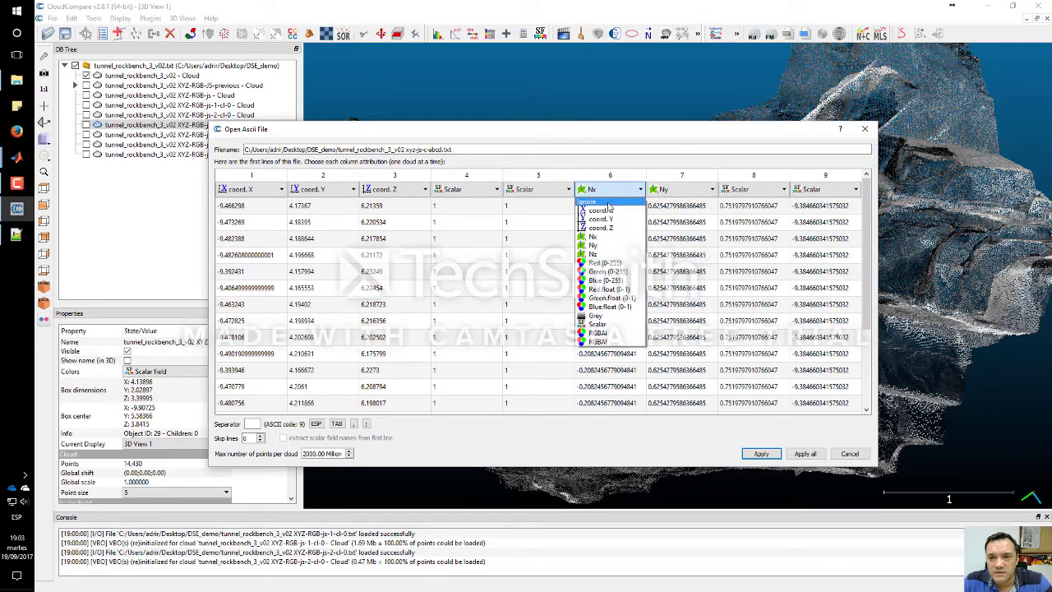
pyautogui.click(588, 202)
pyautogui.click(667, 194)
pyautogui.click(664, 202)
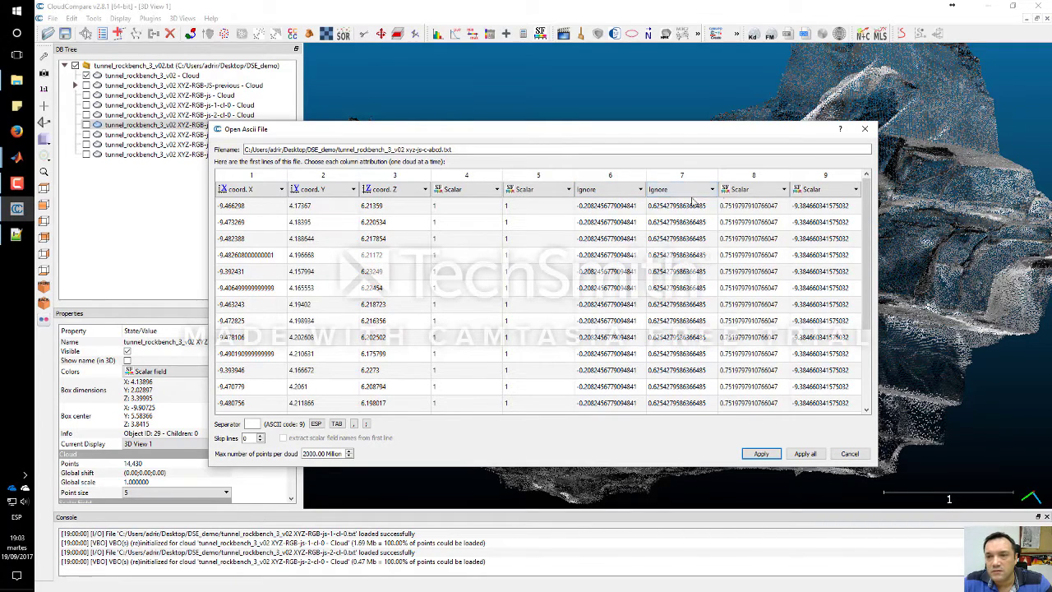
pyautogui.click(731, 191)
pyautogui.click(734, 202)
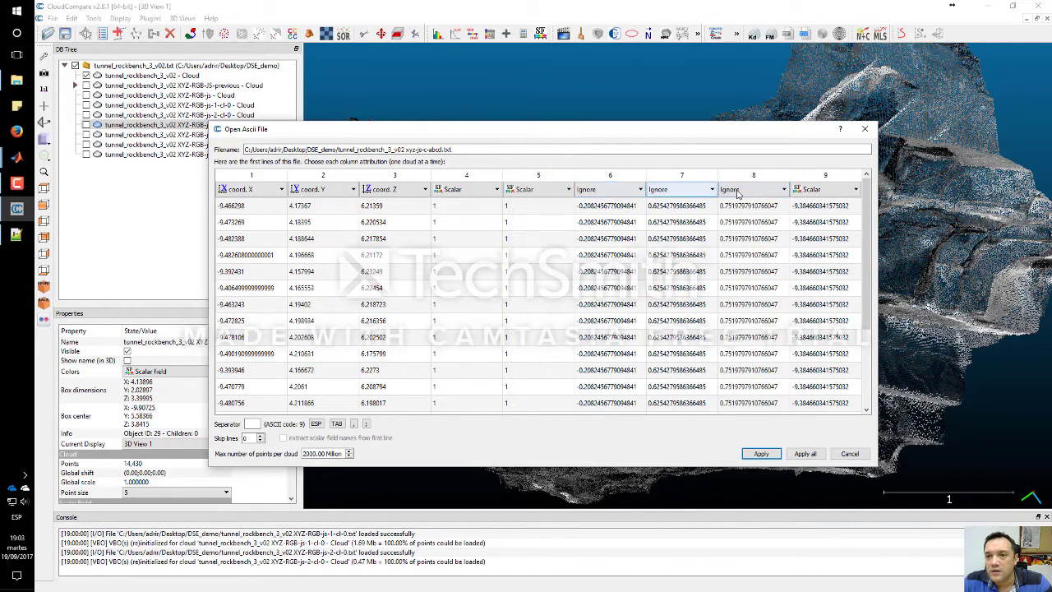
pyautogui.click(808, 193)
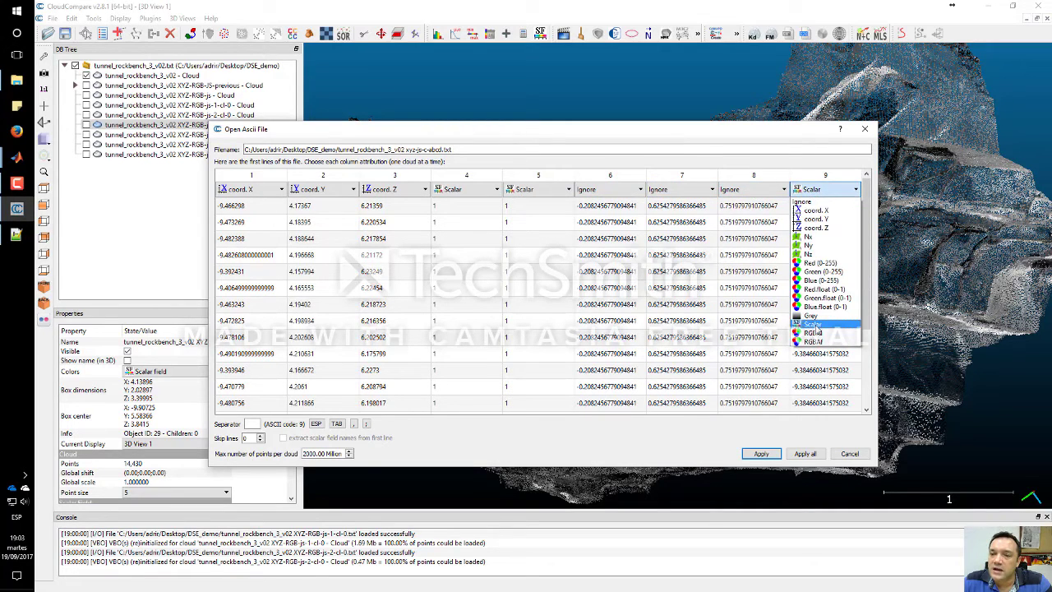
pyautogui.click(812, 329)
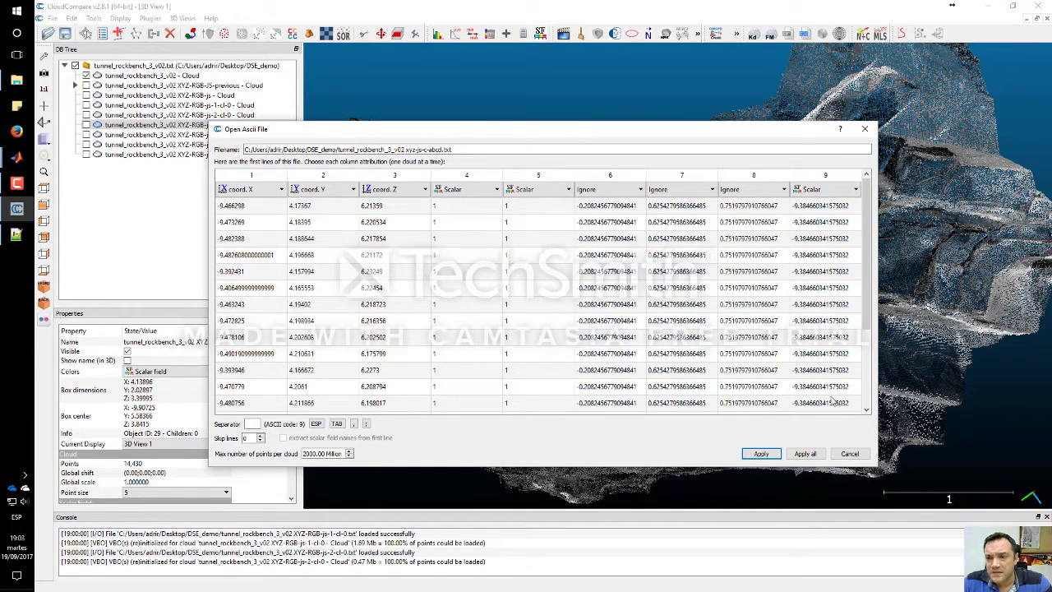
pyautogui.click(814, 456)
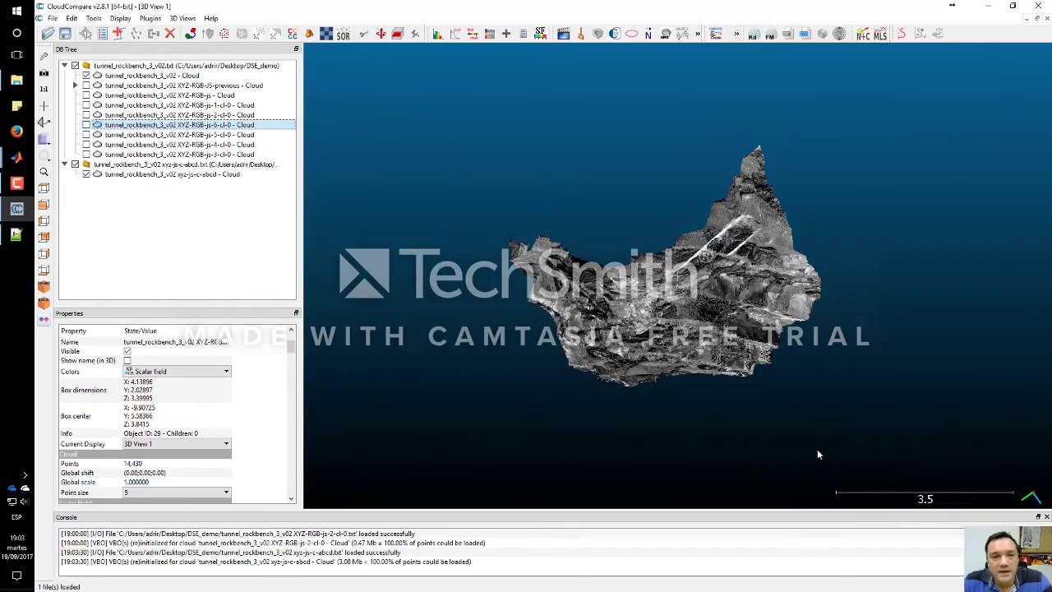
# Hide the original tunnel_rockbench_3_v02 cloud and inspect the coloured joint sets of the xyz-js-c-abcd cloud from different angles
pyautogui.click(86, 75)
pyautogui.click(139, 174)
pyautogui.moveTo(687, 288); pyautogui.dragTo(558, 365)
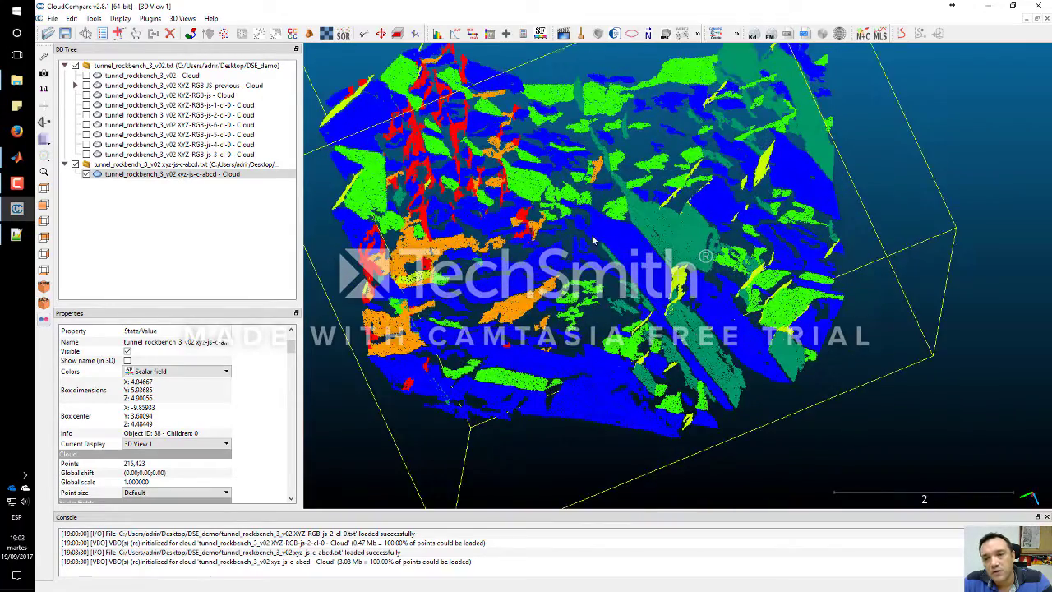
pyautogui.moveTo(593, 240); pyautogui.dragTo(627, 234)
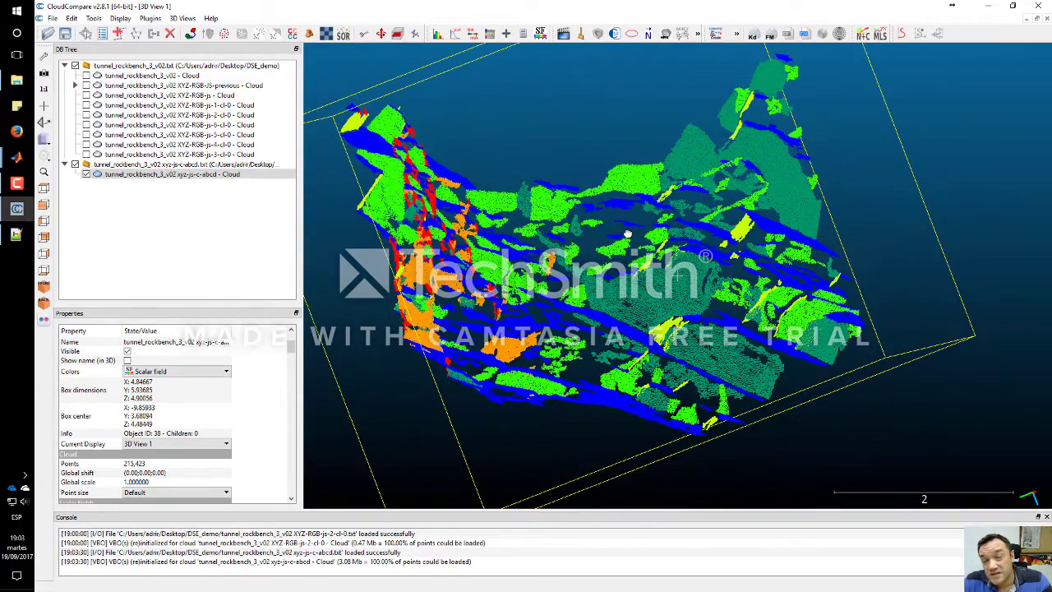
# Filter the xyz-js-c-abcd cloud by scalar value from 1 to 1.5 and export the matching points as a new cloud
pyautogui.click(173, 174)
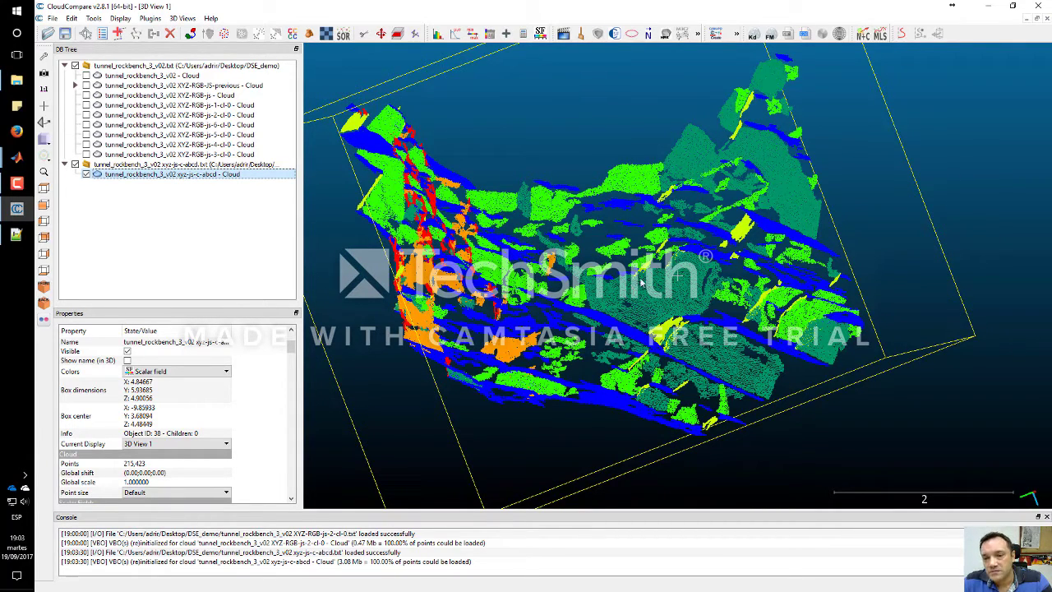
pyautogui.moveTo(640, 282); pyautogui.dragTo(620, 323)
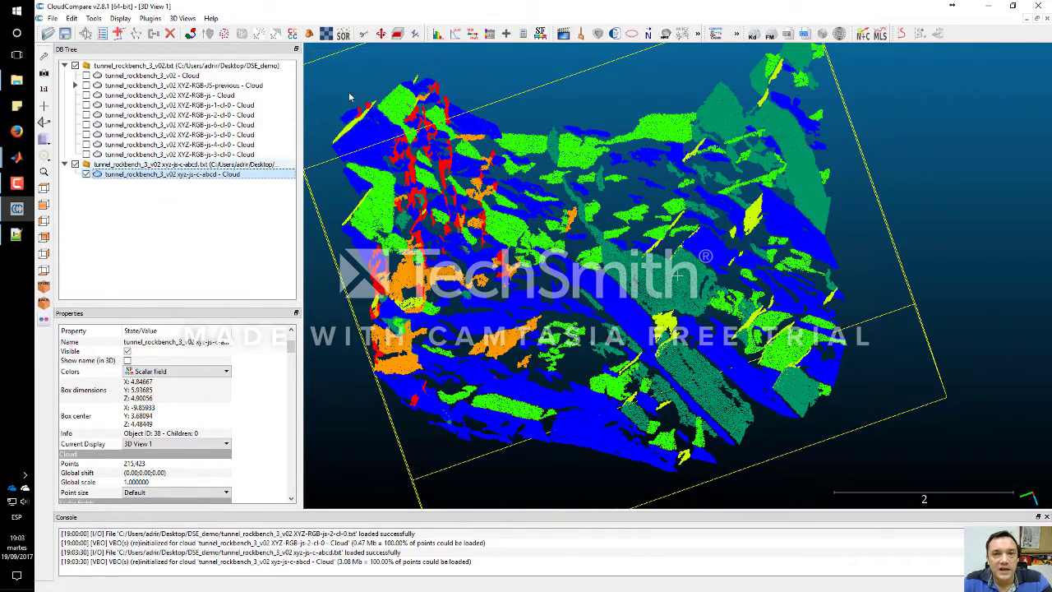
pyautogui.click(473, 34)
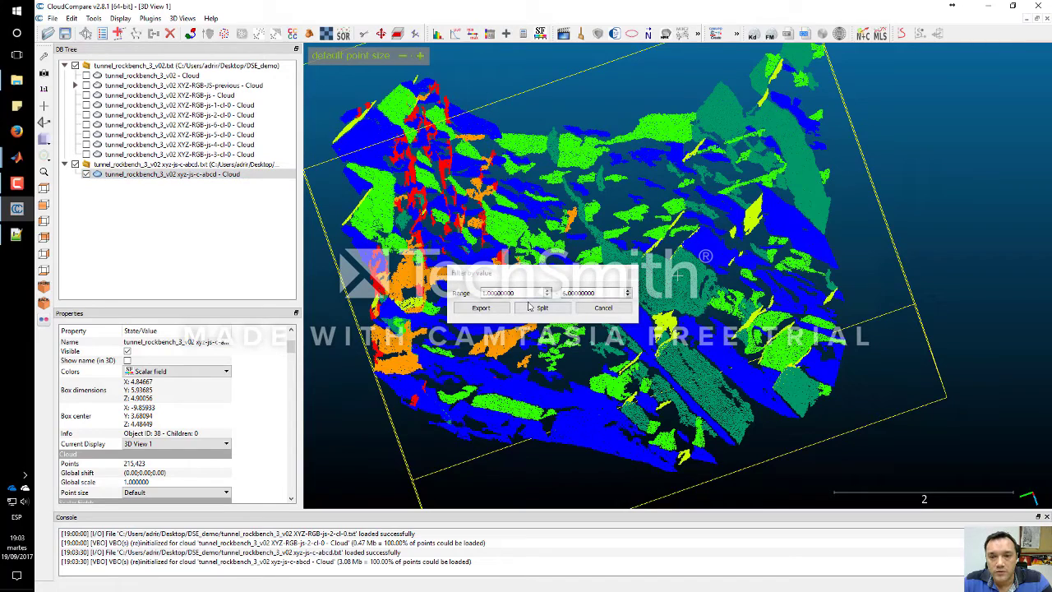
pyautogui.write('1.5')
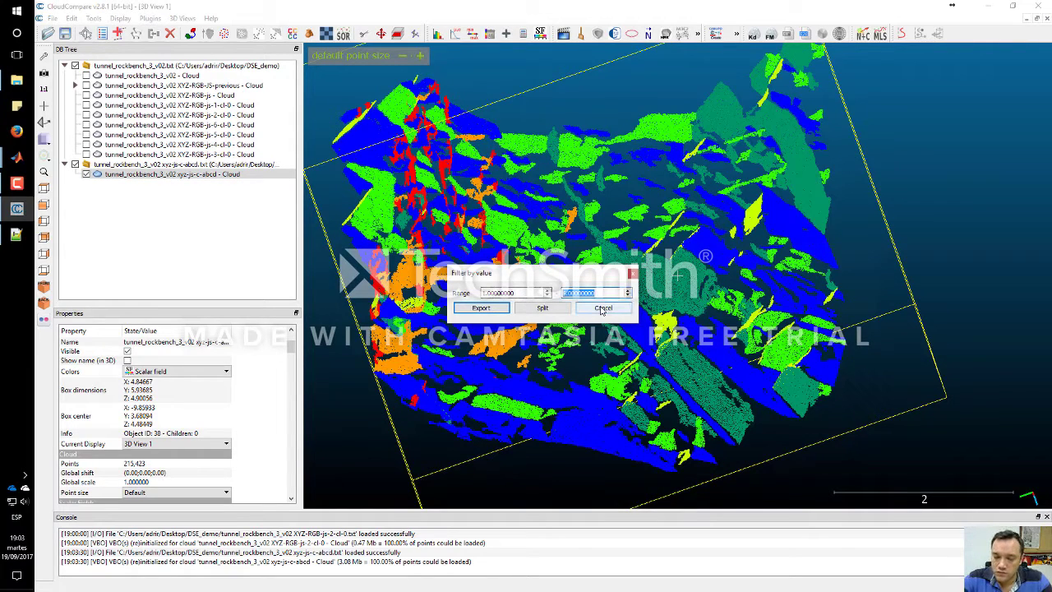
pyautogui.click(481, 308)
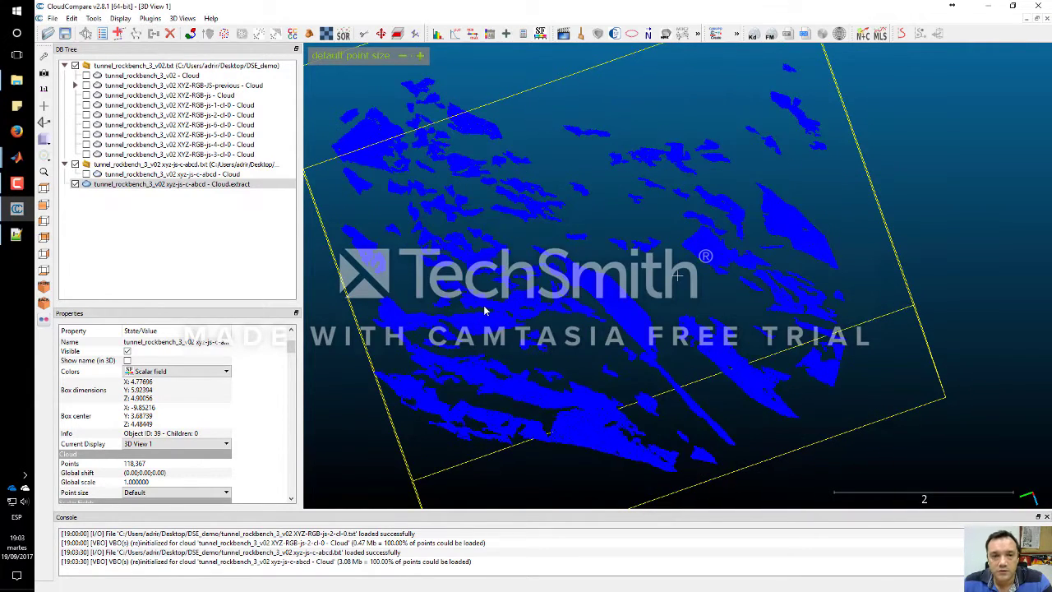
pyautogui.moveTo(567, 279); pyautogui.dragTo(618, 267)
pyautogui.moveTo(666, 306); pyautogui.dragTo(750, 265)
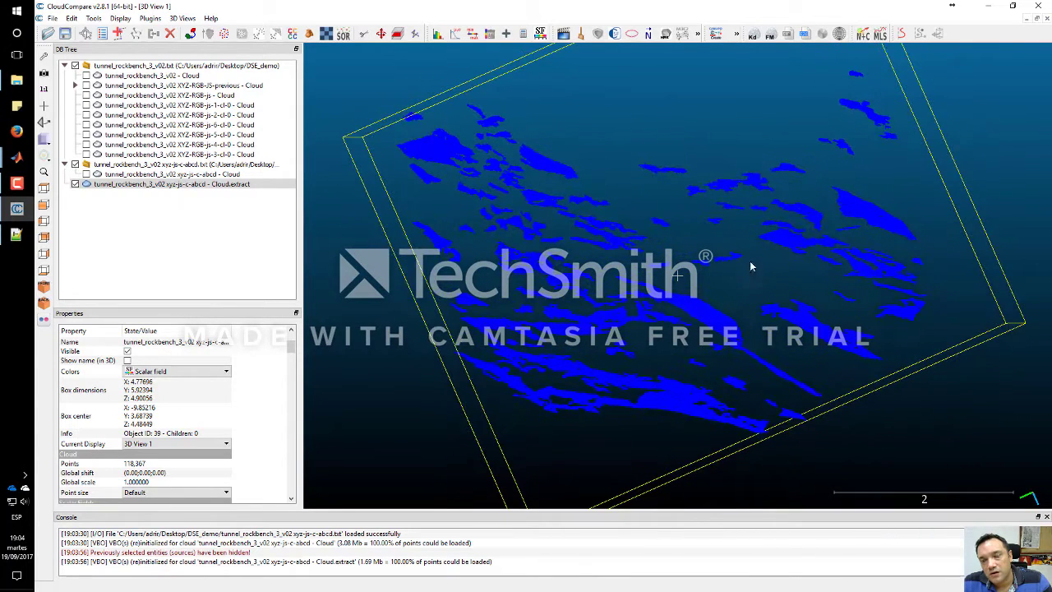
# Set the active scalar field of the extracted cloud to Scalar field #2
pyautogui.scroll(-3, 247, 394)
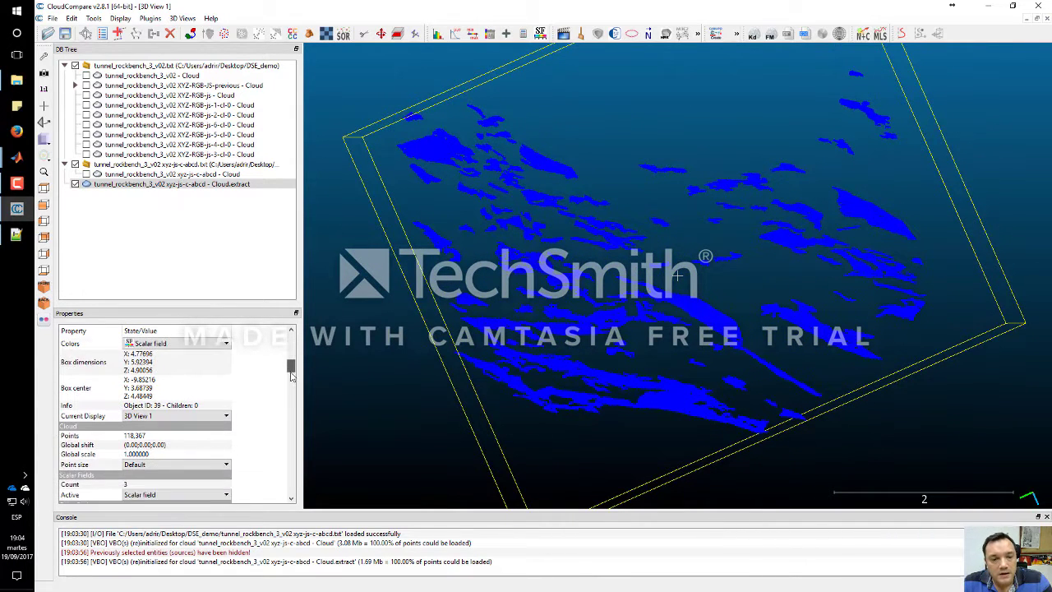
pyautogui.scroll(2, 181, 464)
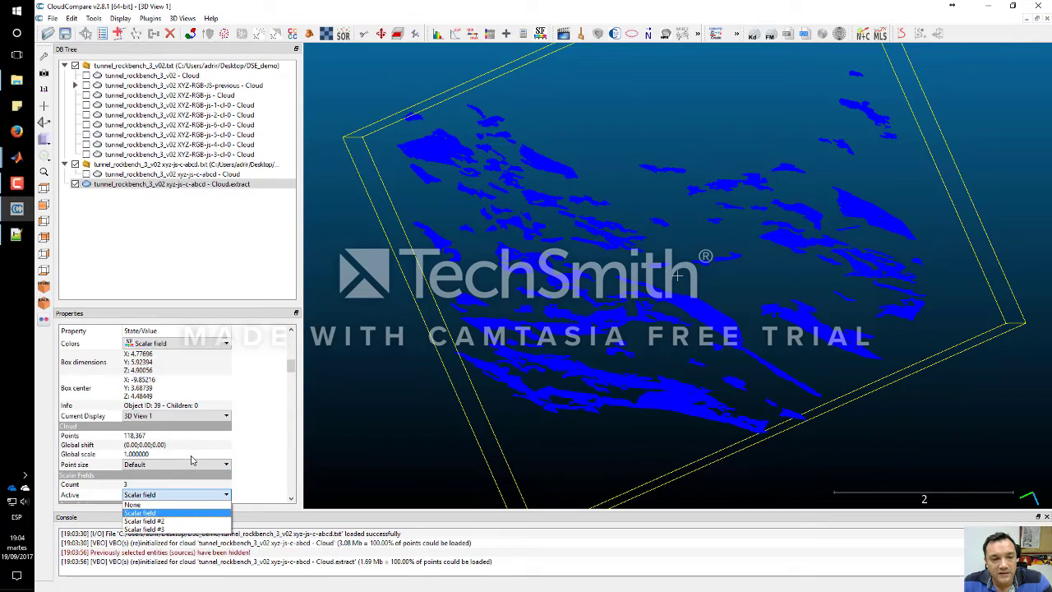
pyautogui.click(182, 494)
pyautogui.click(183, 521)
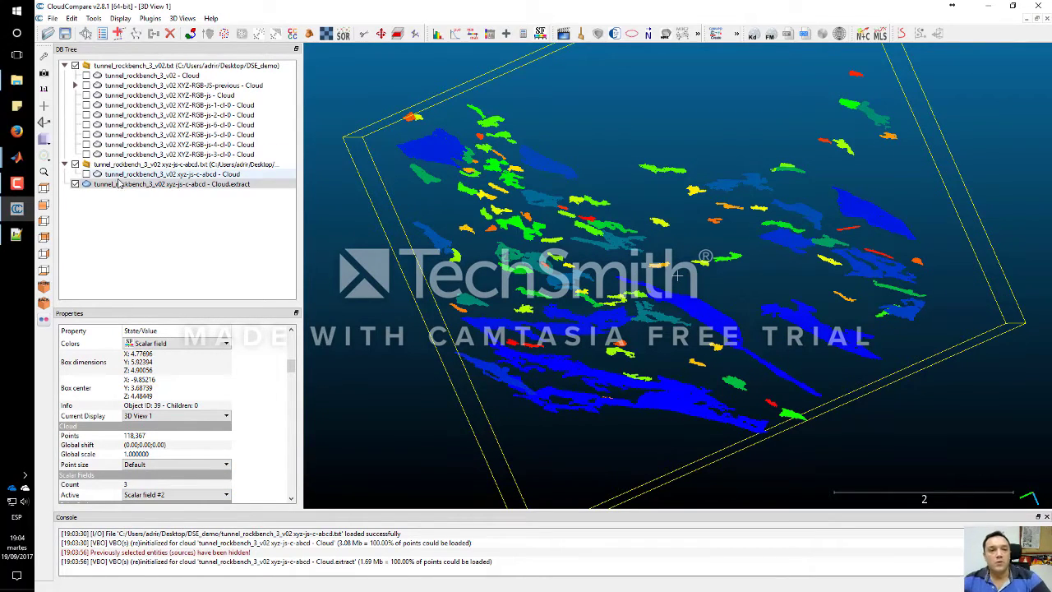
# Compare the properties of the XYZ-RGB-js-1-cl-0 cloud with those of the extracted cloud, leaving only the extracted cloud visible
pyautogui.click(77, 108)
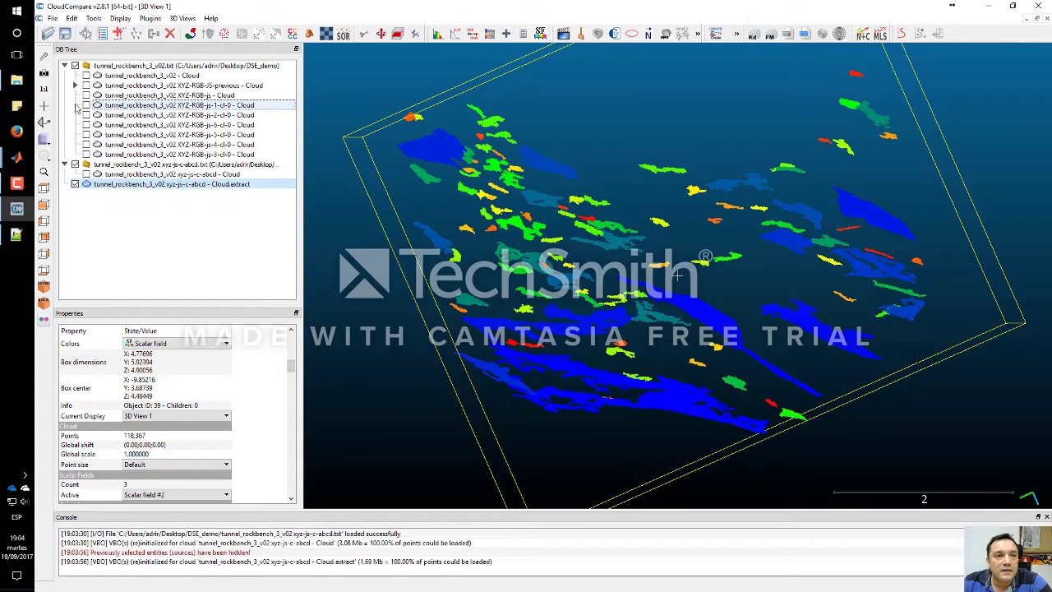
pyautogui.click(74, 184)
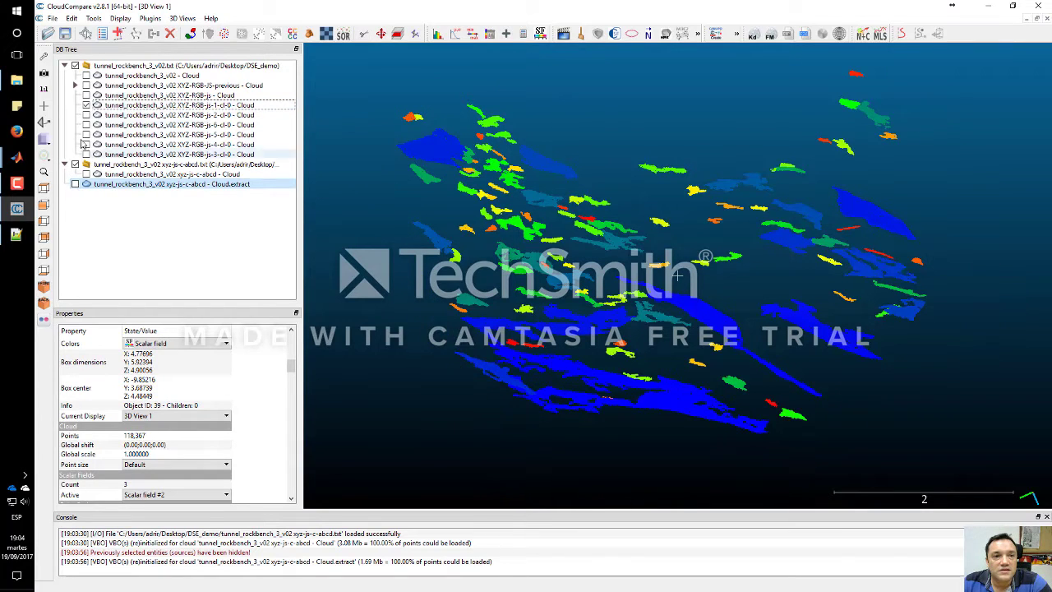
pyautogui.click(125, 107)
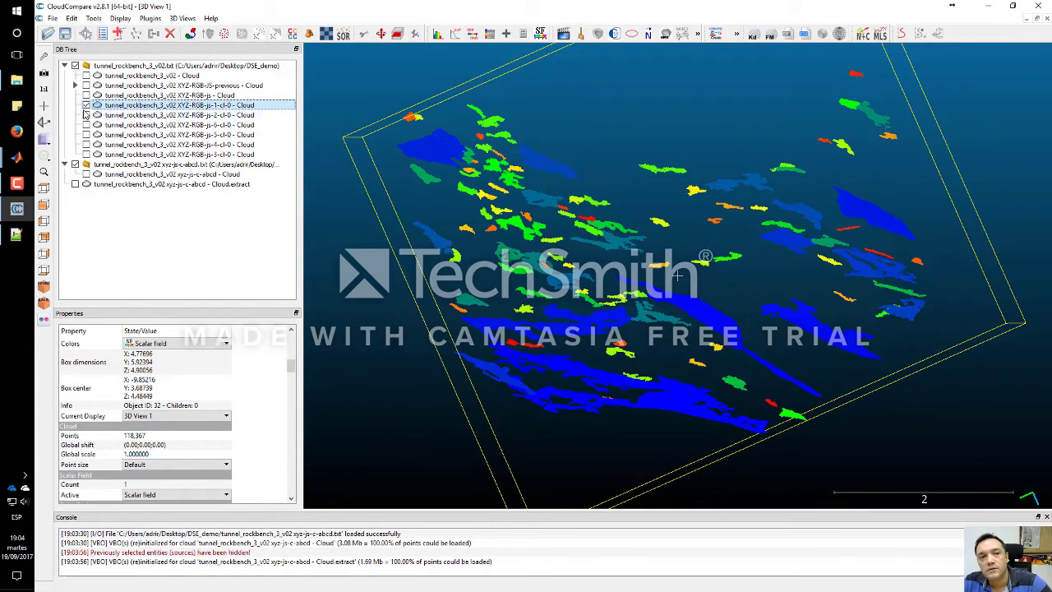
pyautogui.click(86, 105)
pyautogui.click(75, 184)
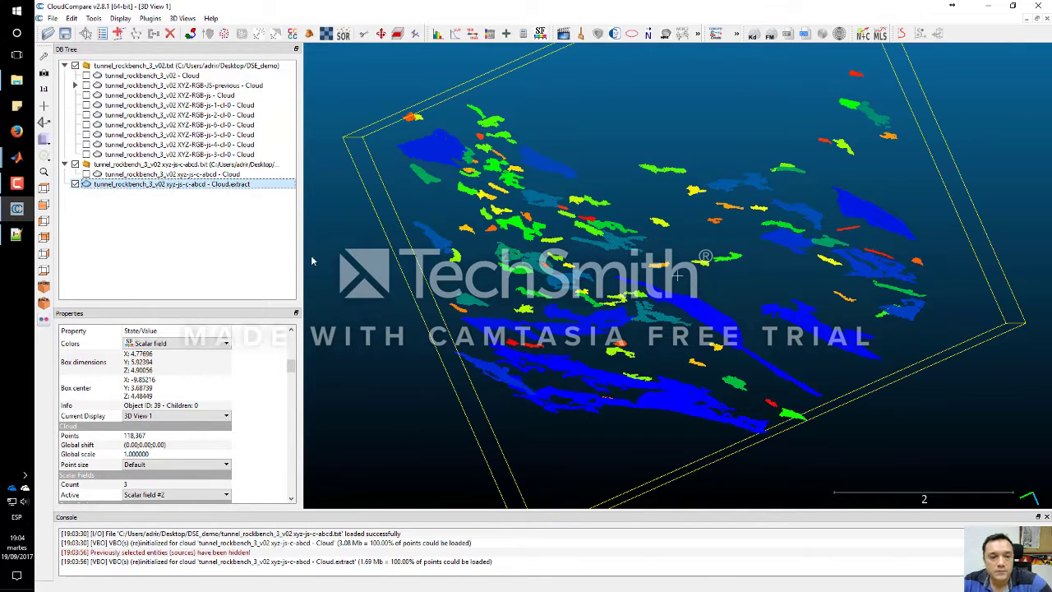
# Switch the extracted cloud's active scalar field to Scalar field #3
pyautogui.click(290, 372)
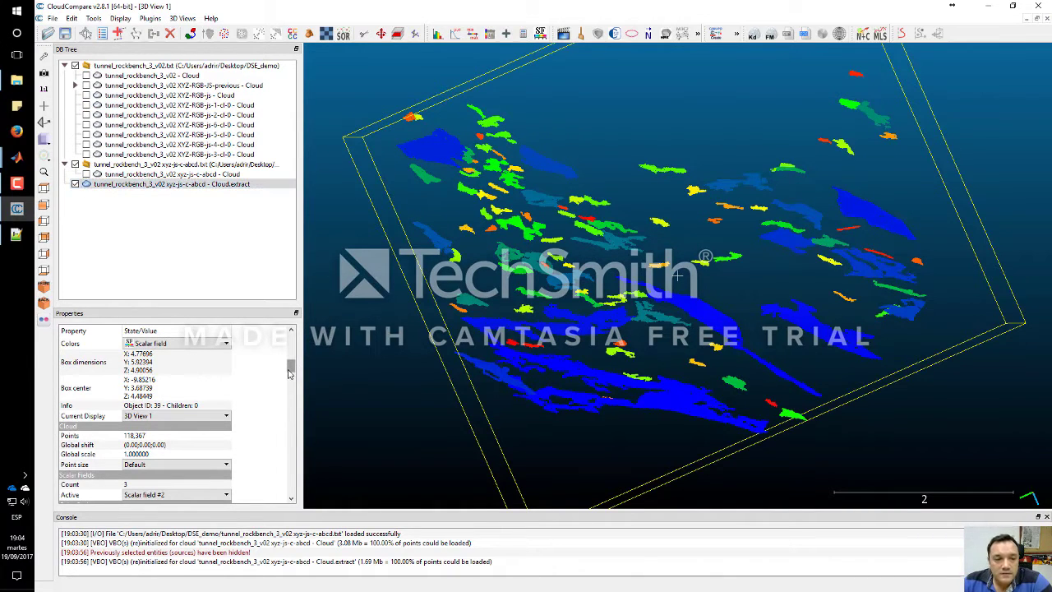
pyautogui.moveTo(289, 380); pyautogui.dragTo(277, 397)
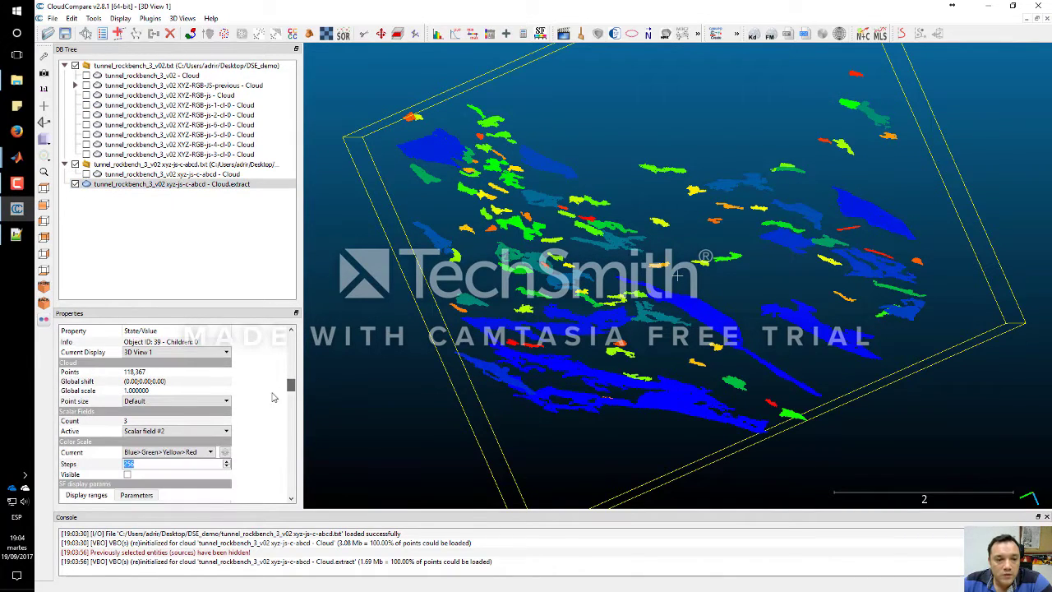
pyautogui.click(168, 430)
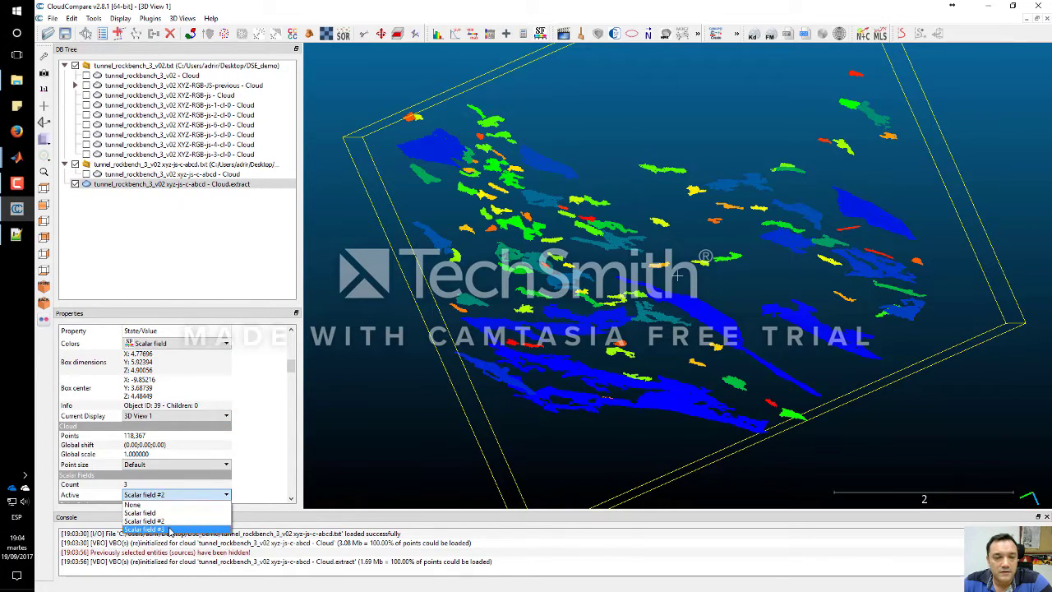
pyautogui.click(169, 530)
pyautogui.moveTo(665, 337); pyautogui.dragTo(879, 246)
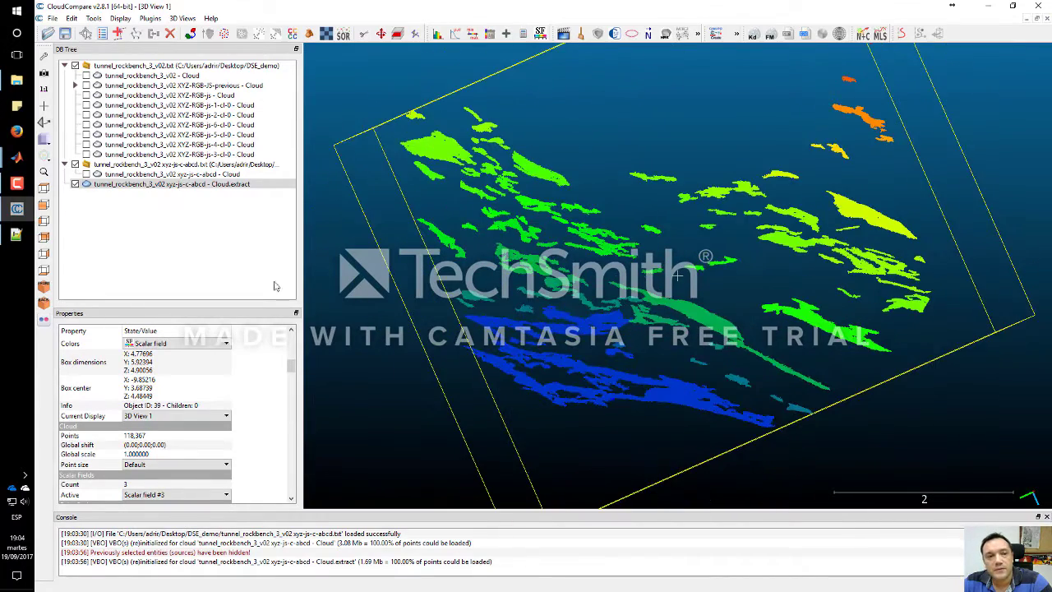
# Display the color scale of Scalar field #3 and inspect the coloured planes up close
pyautogui.scroll(-3, 197, 394)
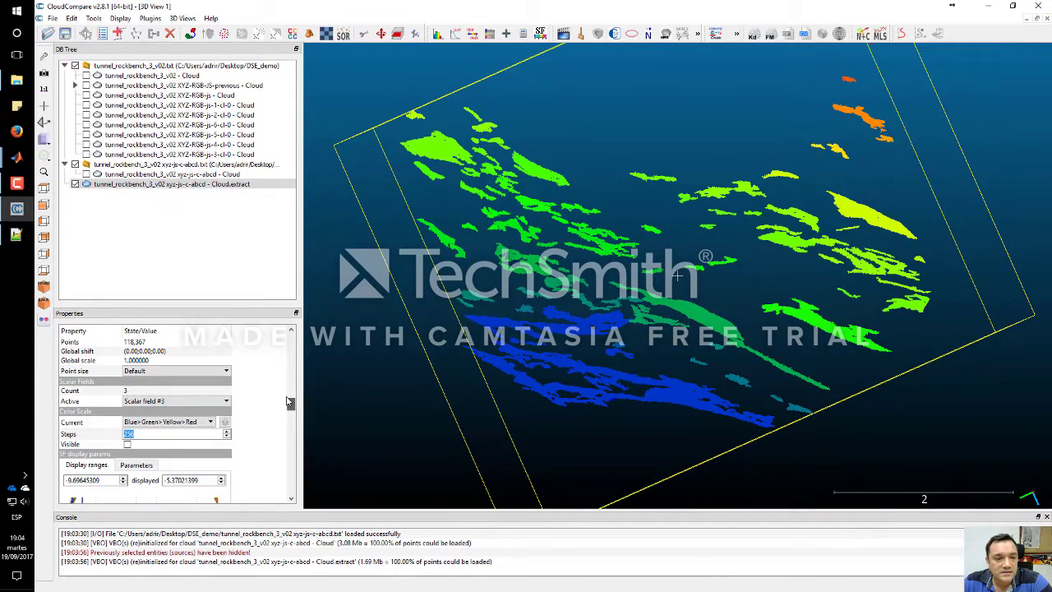
pyautogui.click(127, 444)
pyautogui.moveTo(844, 331); pyautogui.dragTo(804, 339)
pyautogui.scroll(5, 761, 302)
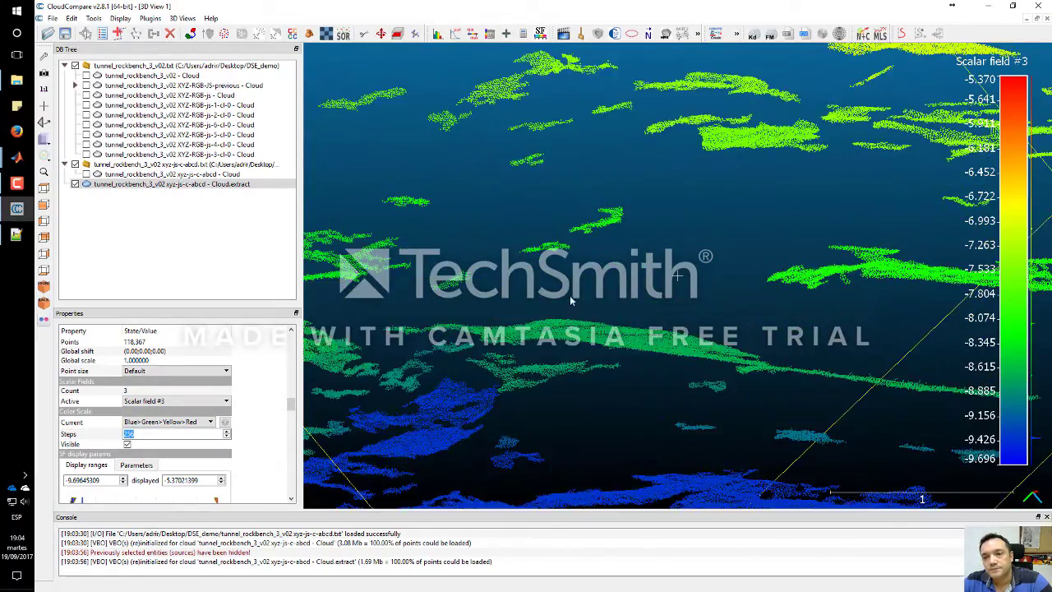
pyautogui.scroll(1, 589, 263)
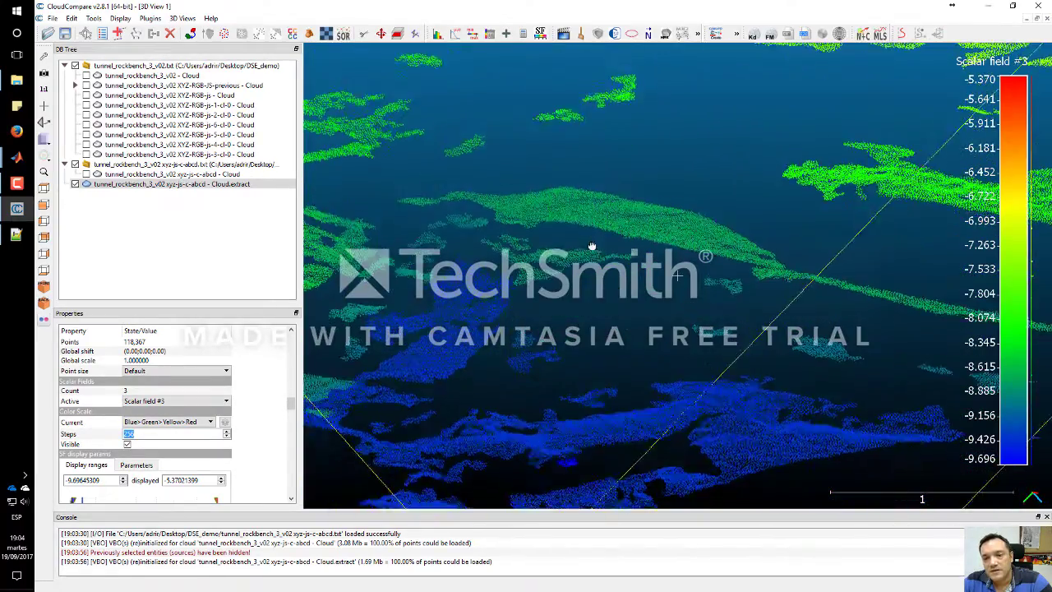
pyautogui.moveTo(592, 244); pyautogui.dragTo(713, 180)
pyautogui.scroll(-2, 586, 300)
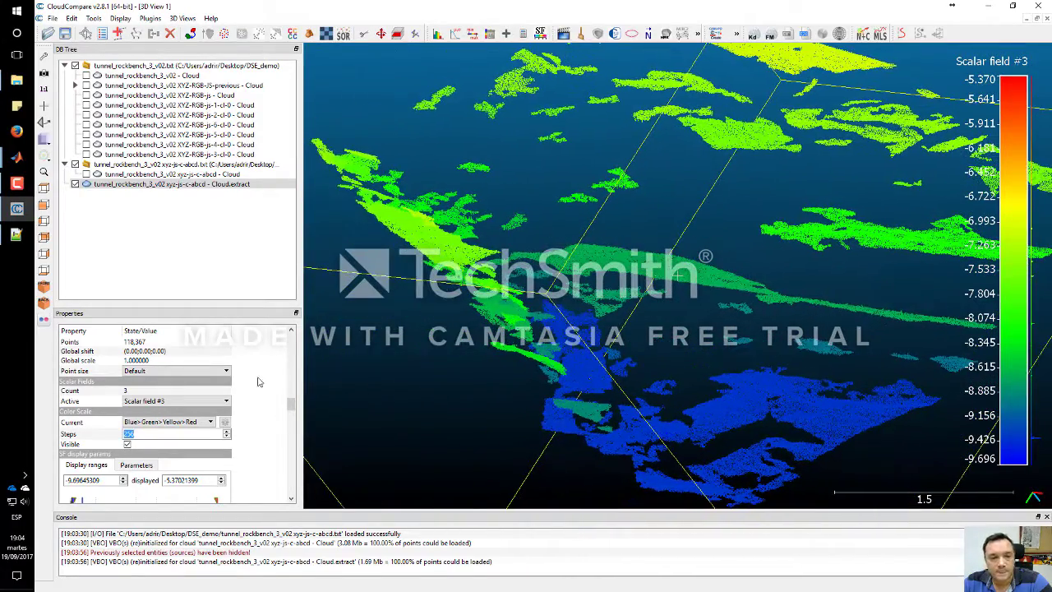
# Lower the upper saturation limit of Scalar field #3 to about -8.805 and inspect the recoloured planes up close
pyautogui.scroll(-4, 293, 415)
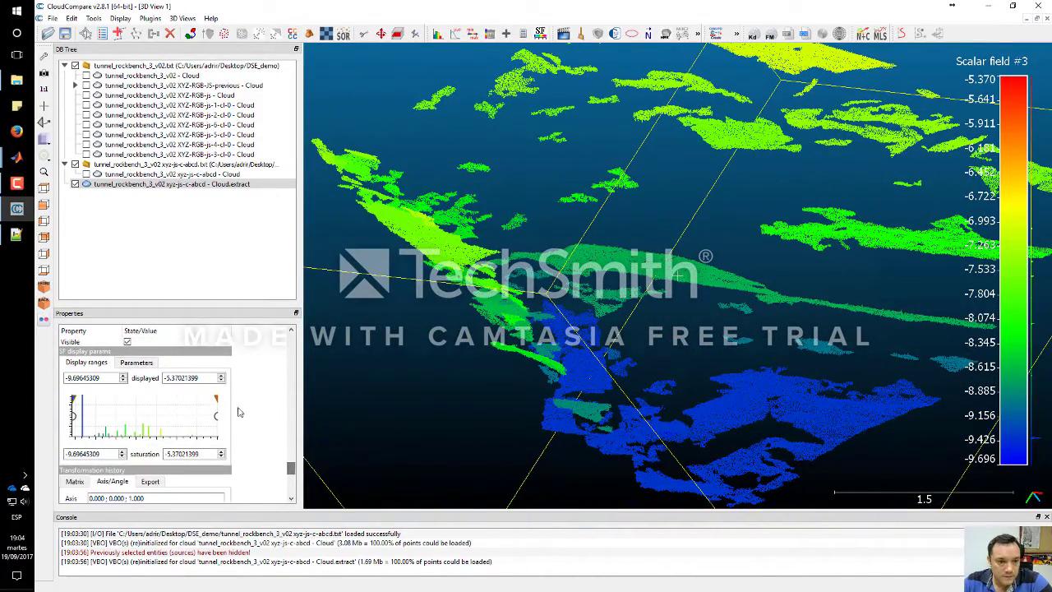
pyautogui.moveTo(216, 399); pyautogui.dragTo(101, 400)
pyautogui.moveTo(730, 398); pyautogui.dragTo(537, 216)
pyautogui.scroll(5, 622, 326)
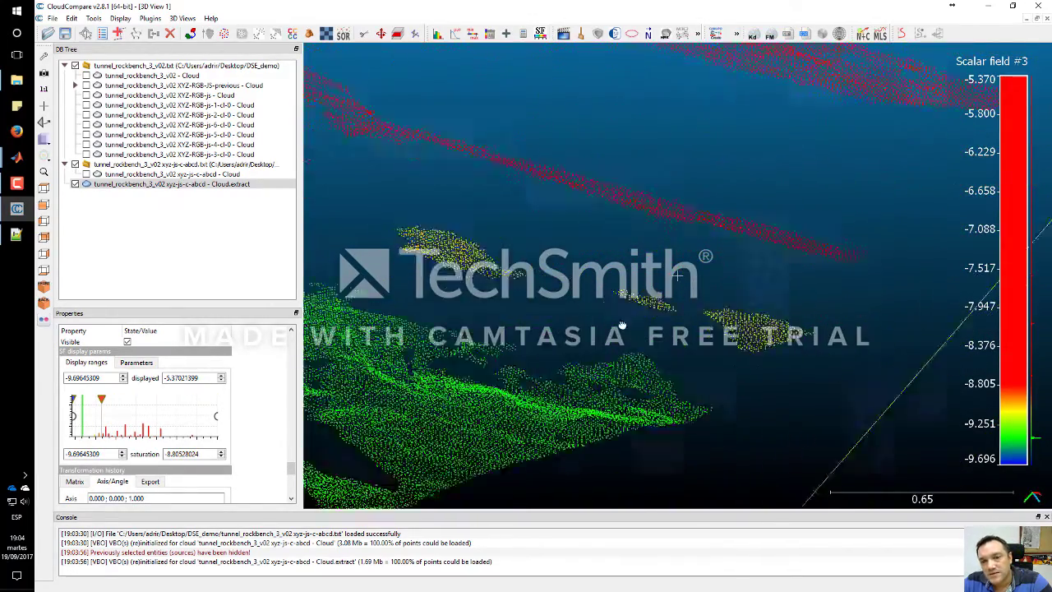
pyautogui.moveTo(622, 326); pyautogui.dragTo(810, 292)
pyautogui.moveTo(559, 188); pyautogui.dragTo(526, 188)
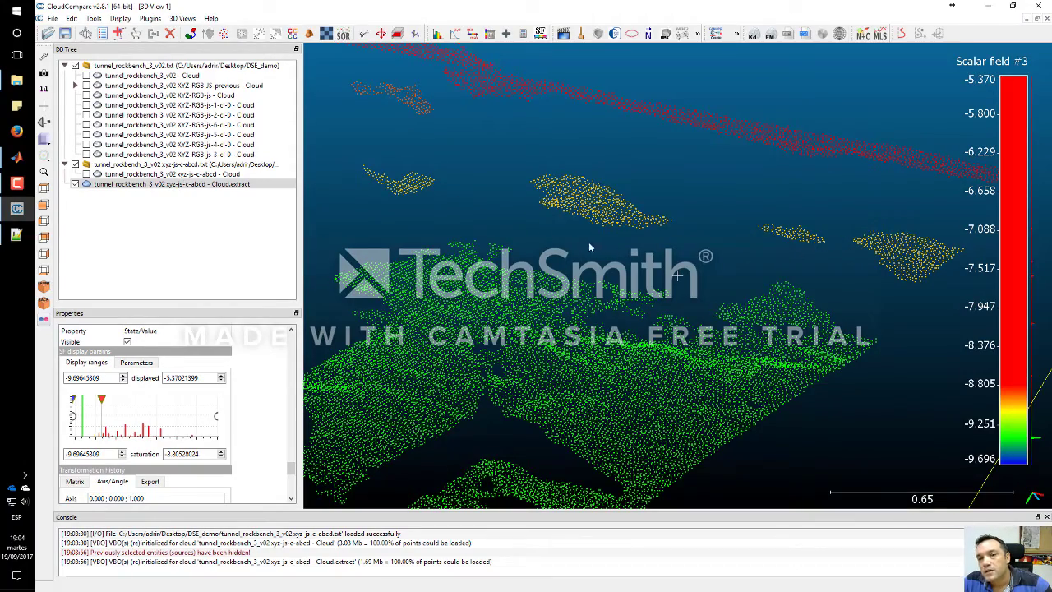
pyautogui.moveTo(473, 209); pyautogui.dragTo(740, 262)
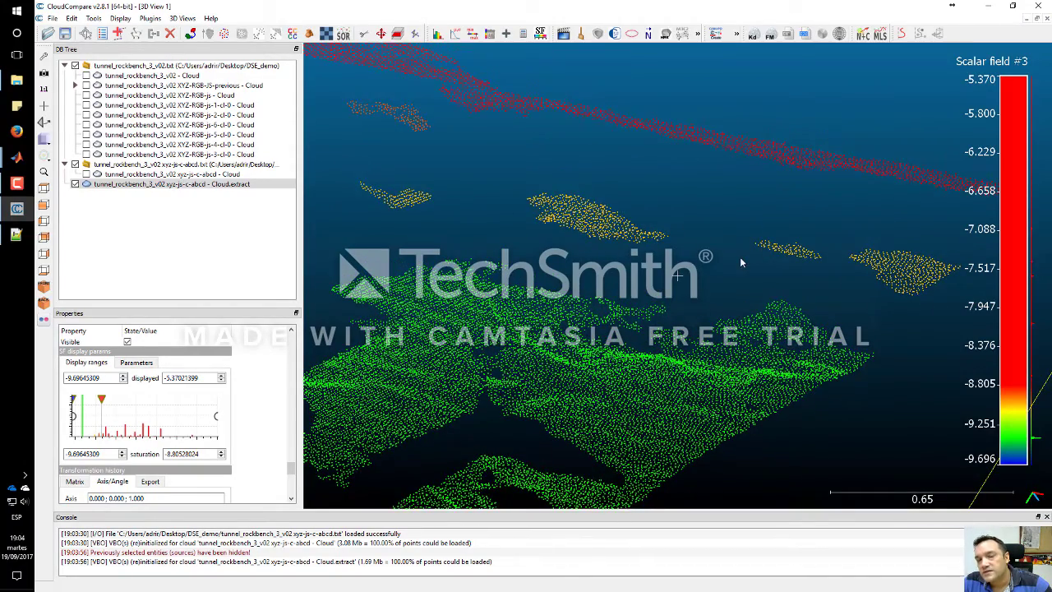
# Show the original tunnel_rockbench_3_v02 cloud together with the extracted cloud and set the extracted cloud's point size to 4
pyautogui.click(86, 76)
pyautogui.click(131, 194)
pyautogui.click(136, 185)
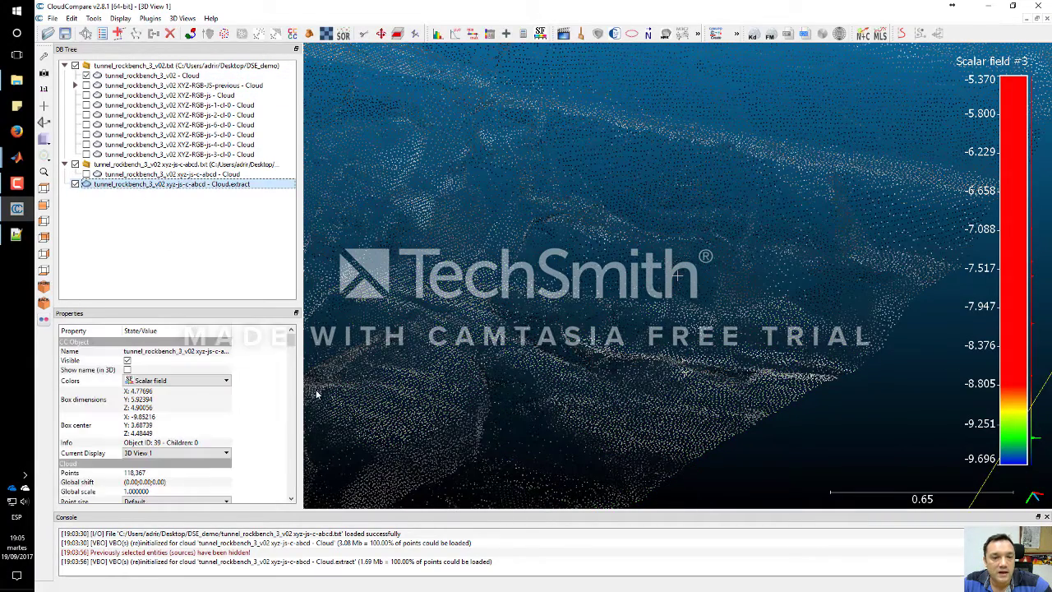
pyautogui.scroll(-3, 173, 411)
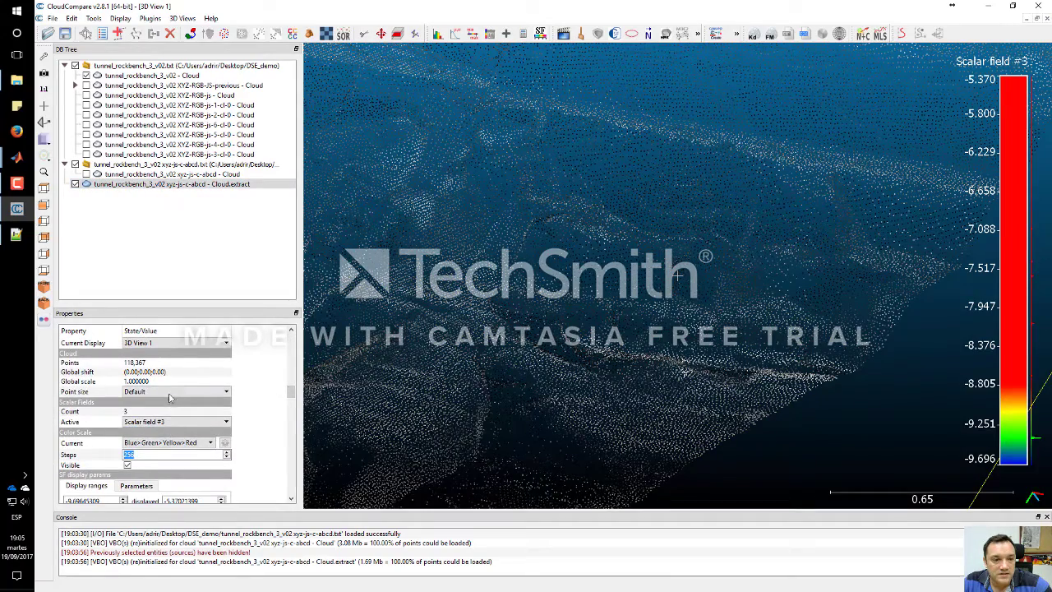
pyautogui.scroll(3, 168, 444)
pyautogui.click(165, 490)
pyautogui.click(157, 535)
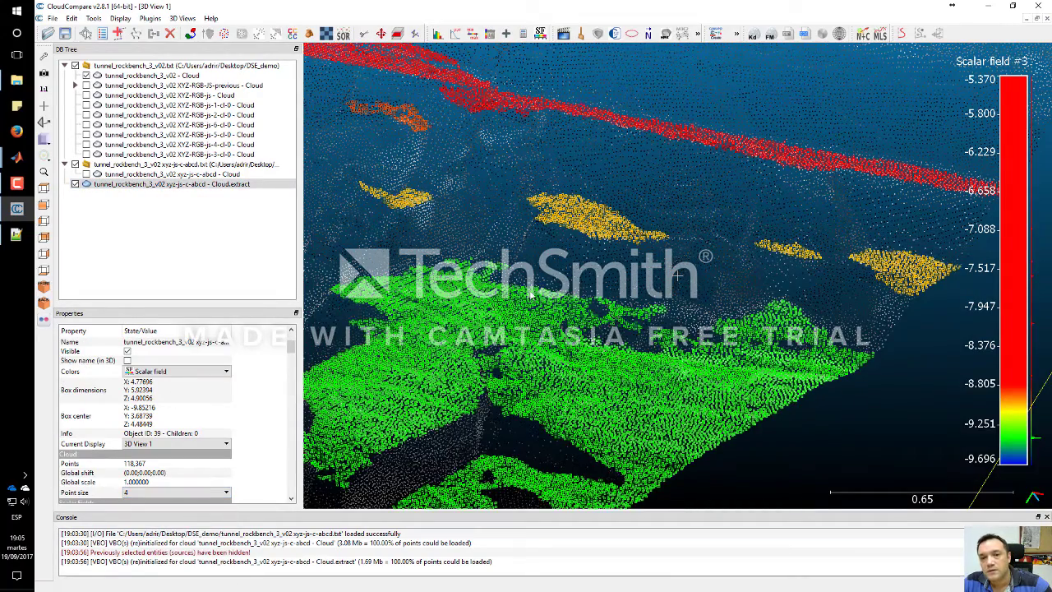
pyautogui.moveTo(531, 293)
pyautogui.mouseDown()
pyautogui.moveTo(547, 230)
pyautogui.moveTo(573, 204)
pyautogui.moveTo(518, 249)
pyautogui.moveTo(535, 253)
pyautogui.moveTo(523, 230)
pyautogui.moveTo(534, 200)
pyautogui.moveTo(485, 333)
pyautogui.moveTo(571, 285)
pyautogui.moveTo(514, 304)
pyautogui.mouseUp()
pyautogui.click(509, 267)
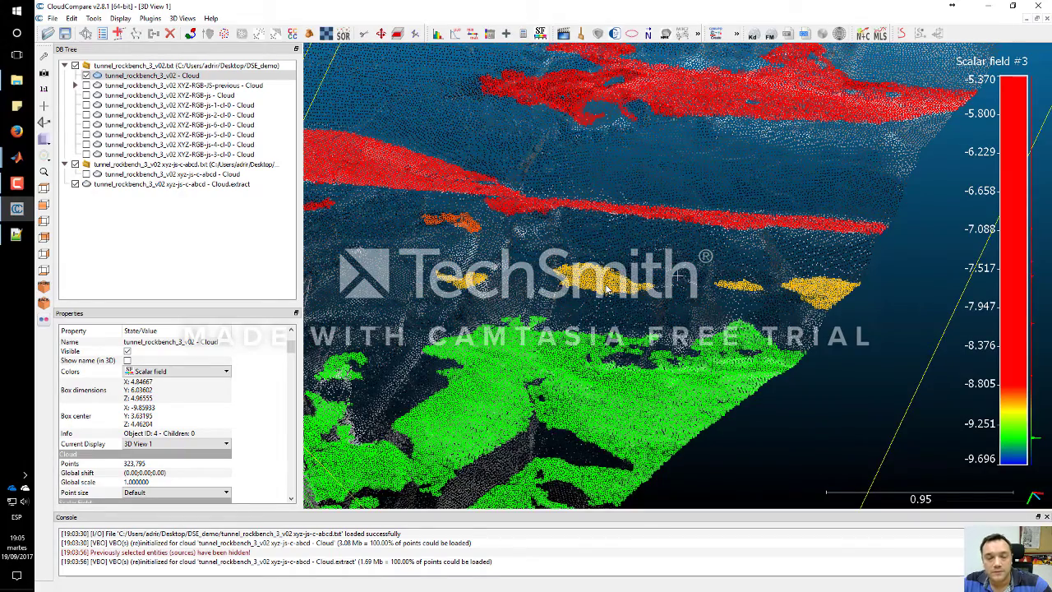
pyautogui.moveTo(607, 288); pyautogui.dragTo(567, 324)
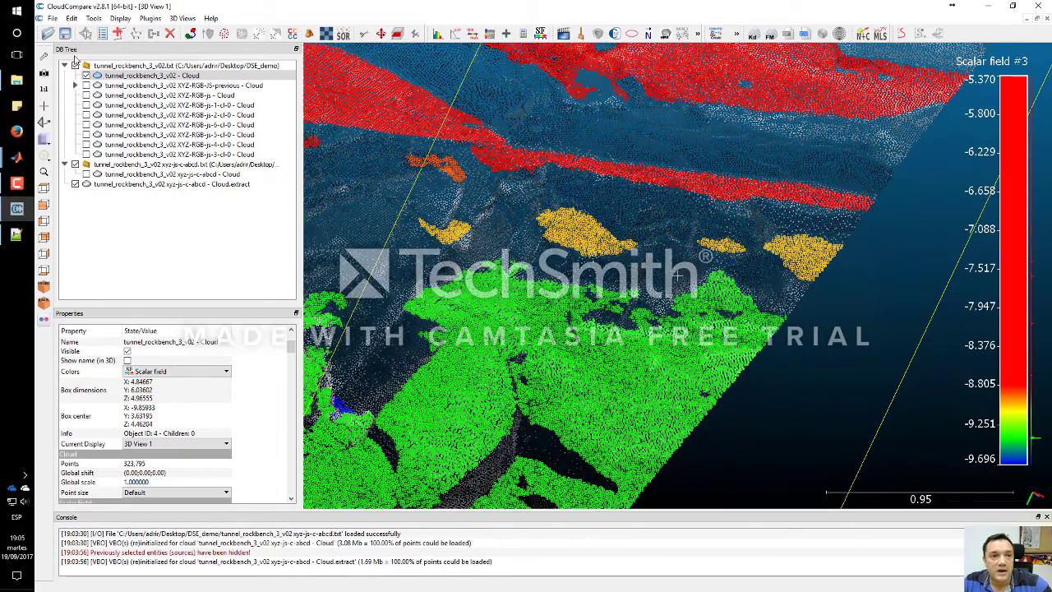
# Pick a point on the small yellow plane near the bench's edge to read its Scalar field #3 value, and reposition its label
pyautogui.click(123, 185)
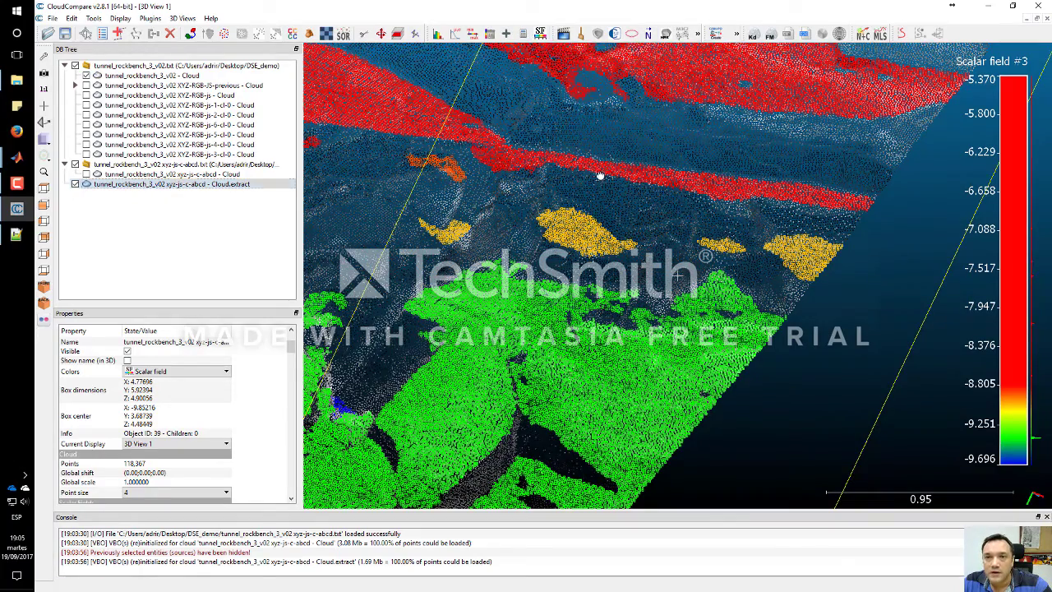
pyautogui.scroll(5, 602, 166)
pyautogui.moveTo(499, 222); pyautogui.dragTo(420, 205)
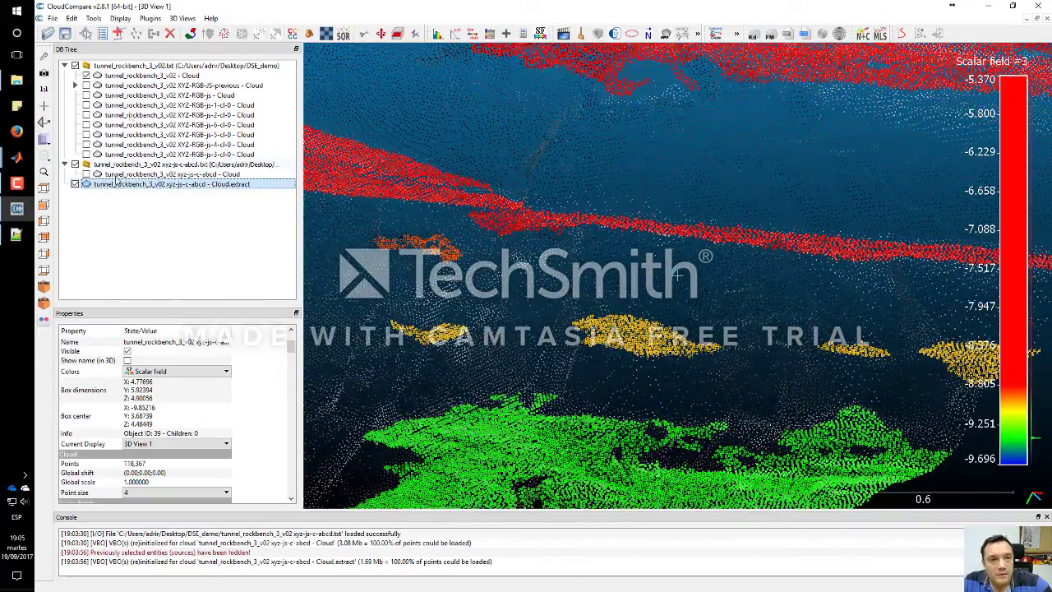
pyautogui.click(85, 33)
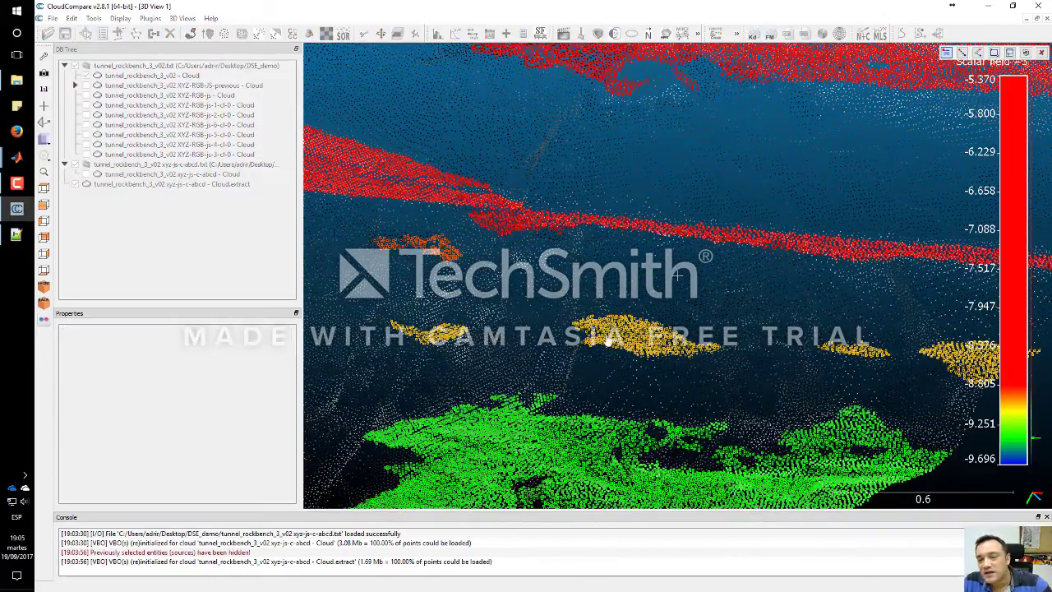
pyautogui.moveTo(609, 342); pyautogui.dragTo(602, 324)
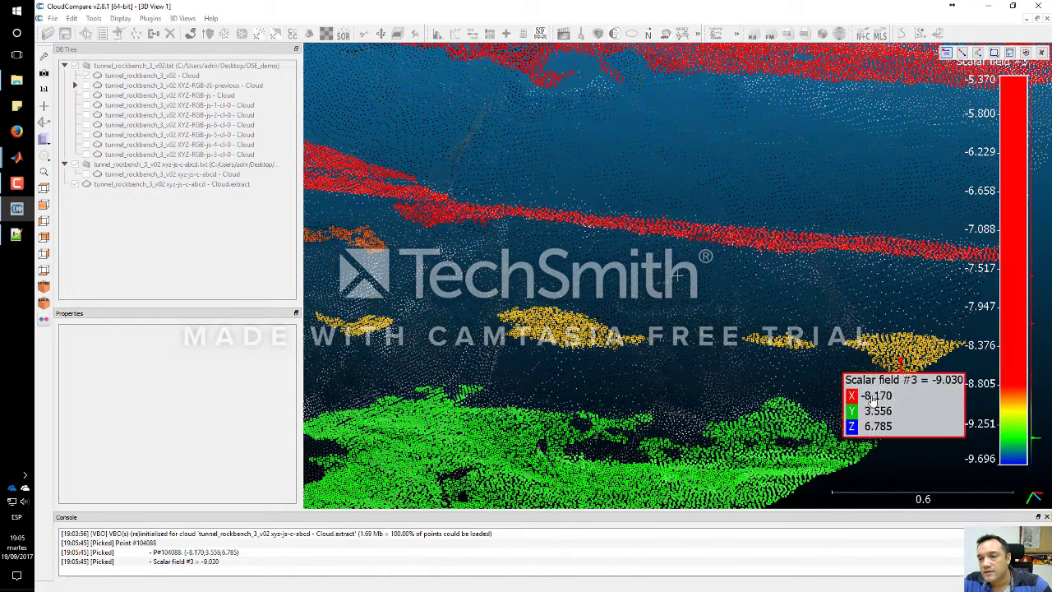
pyautogui.moveTo(886, 393); pyautogui.dragTo(885, 409)
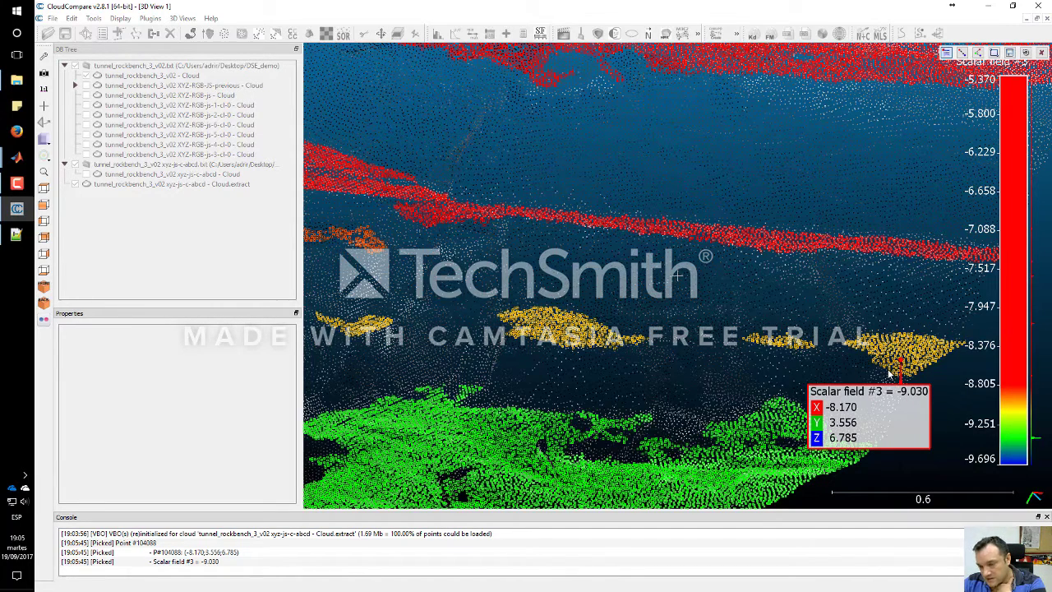
# Pick one point on each of the other small yellow planes to read its Scalar field #3 value, and close point picking
pyautogui.click(785, 349)
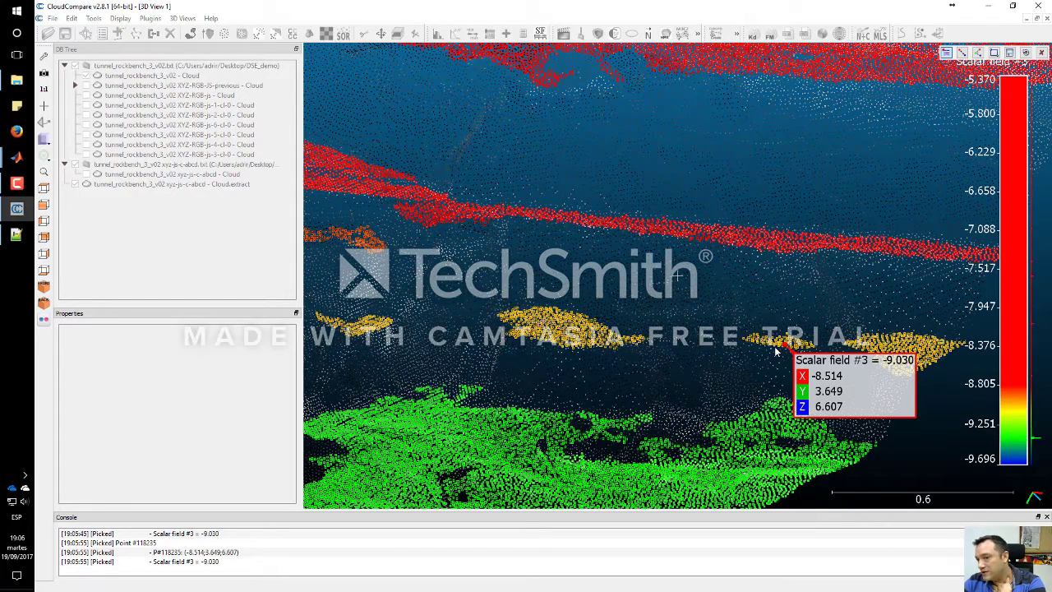
pyautogui.click(567, 336)
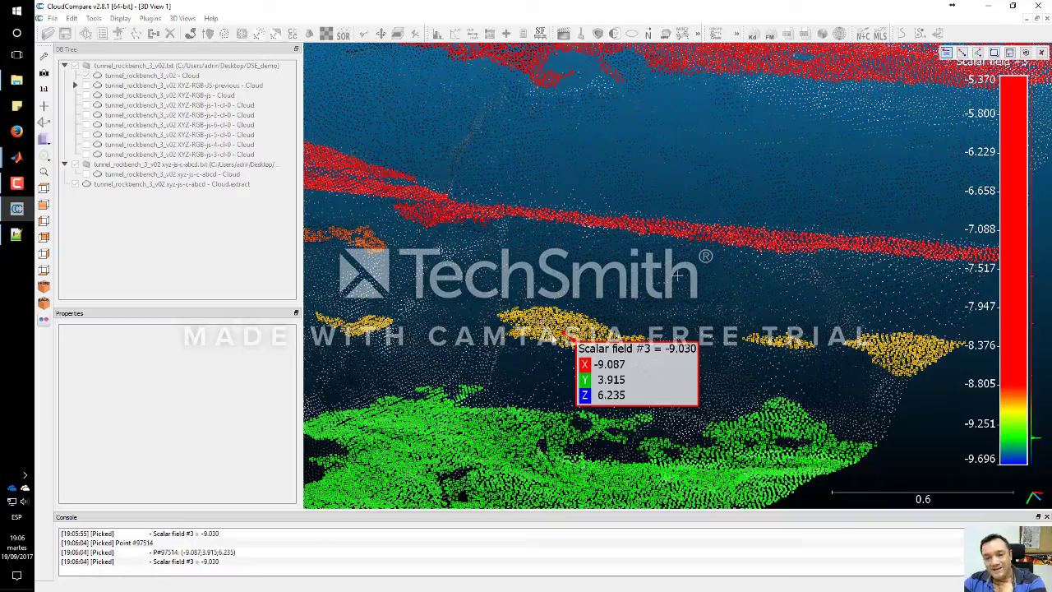
pyautogui.moveTo(567, 337); pyautogui.dragTo(822, 329)
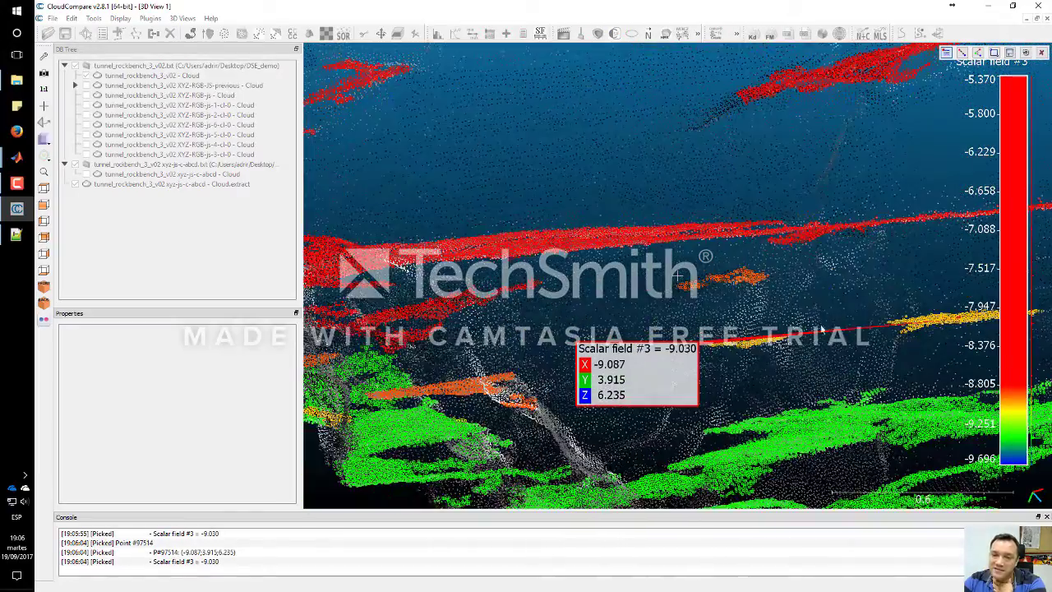
pyautogui.moveTo(725, 325); pyautogui.dragTo(678, 276)
pyautogui.click(642, 294)
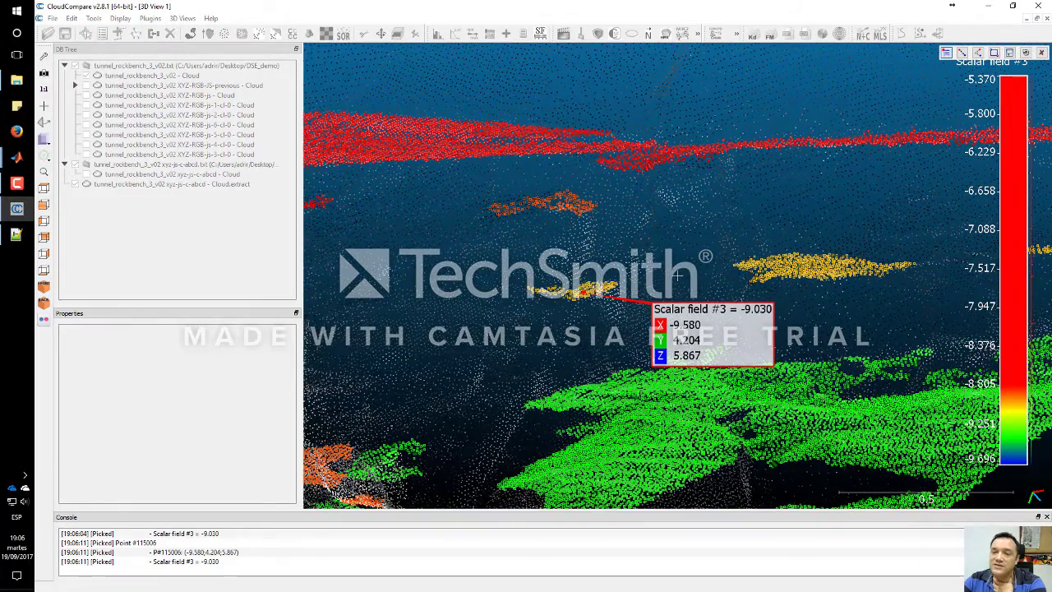
pyautogui.moveTo(555, 365); pyautogui.dragTo(467, 337)
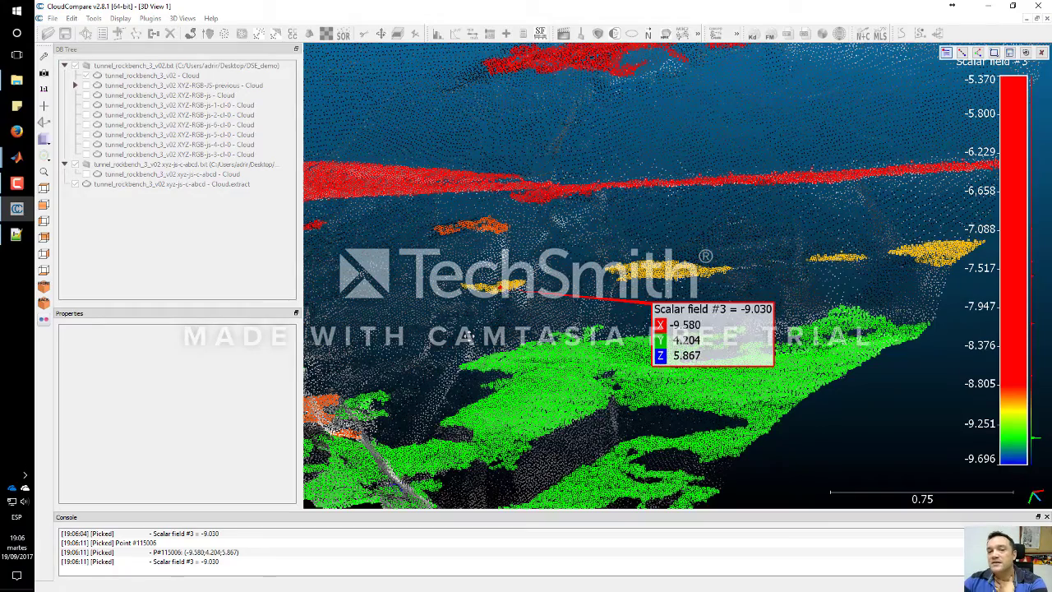
pyautogui.click(610, 386)
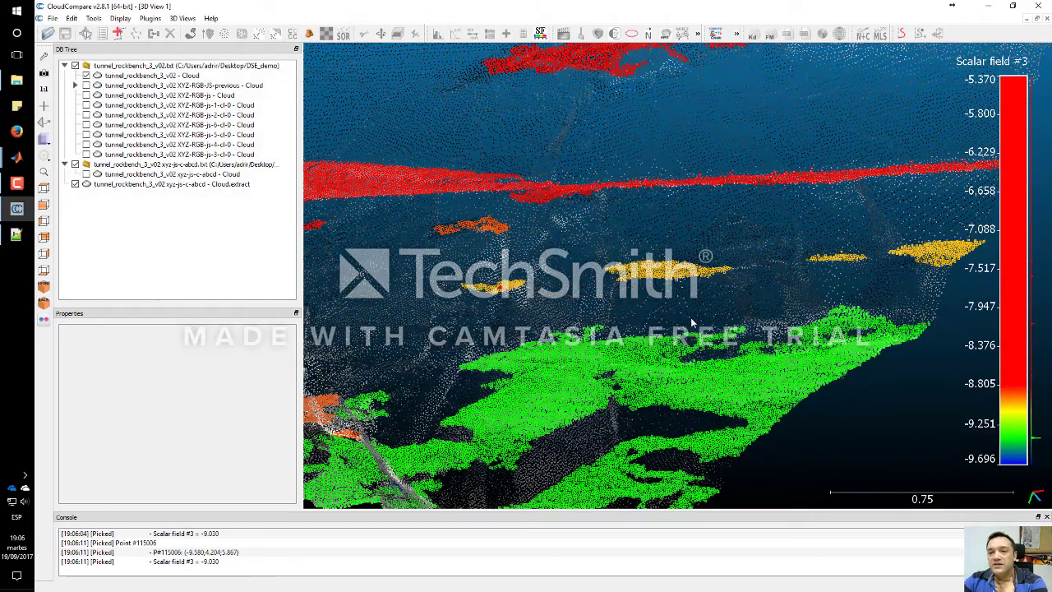
# Colour the extracted cloud by Scalar field #2
pyautogui.moveTo(610, 386); pyautogui.dragTo(528, 285)
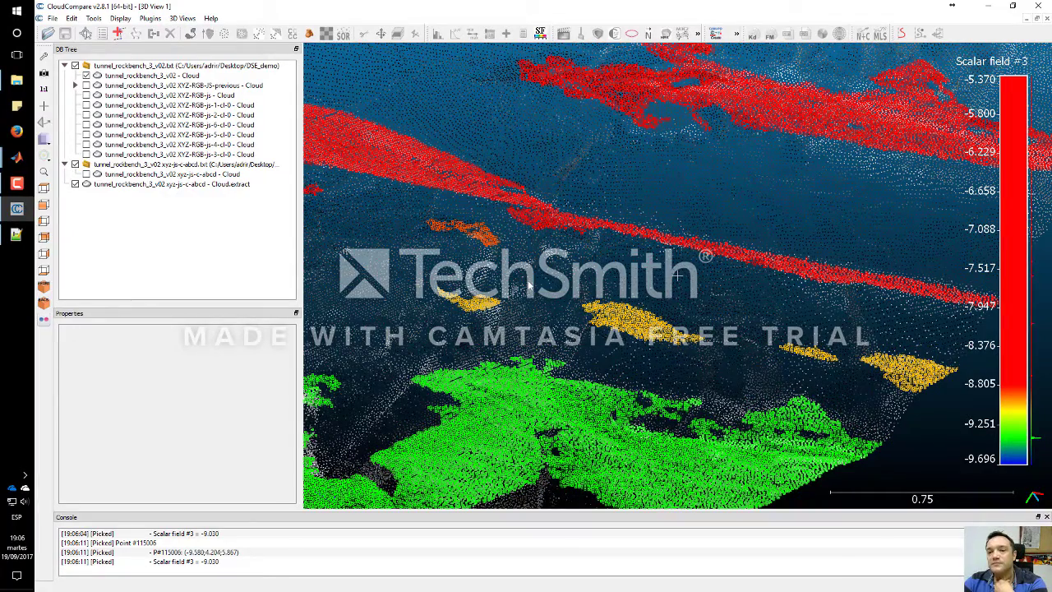
pyautogui.moveTo(530, 286); pyautogui.dragTo(544, 288)
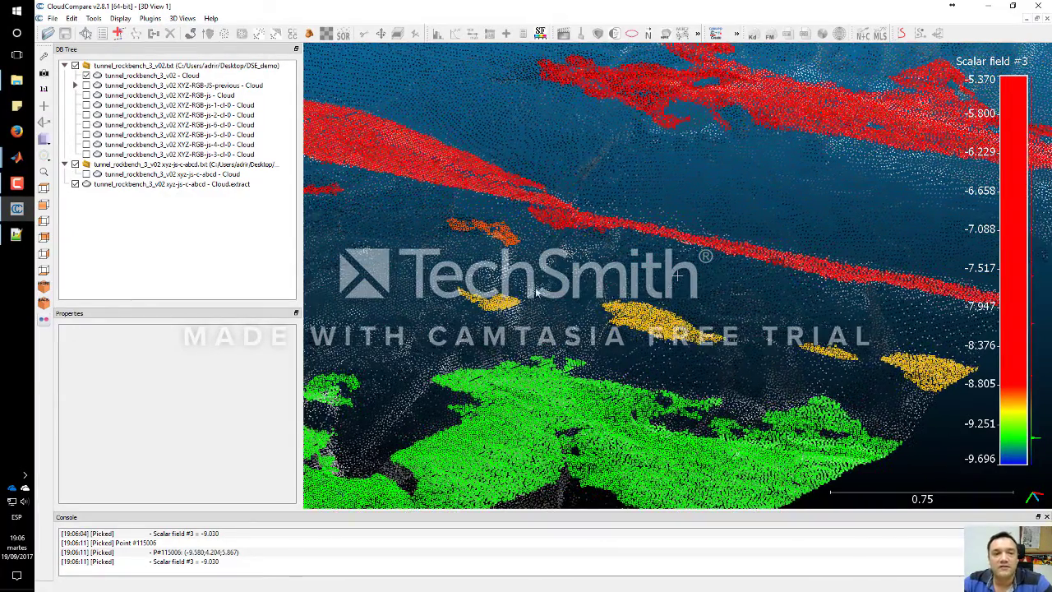
pyautogui.click(264, 186)
pyautogui.moveTo(290, 337); pyautogui.dragTo(286, 398)
pyautogui.scroll(3, 177, 402)
pyautogui.click(177, 494)
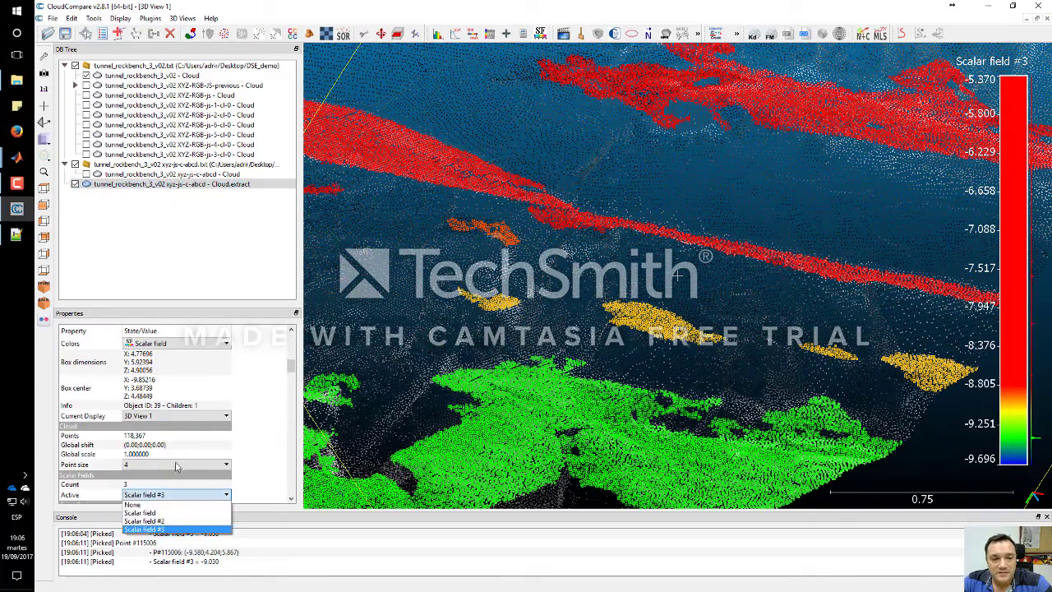
pyautogui.click(164, 518)
pyautogui.moveTo(616, 316); pyautogui.dragTo(533, 293)
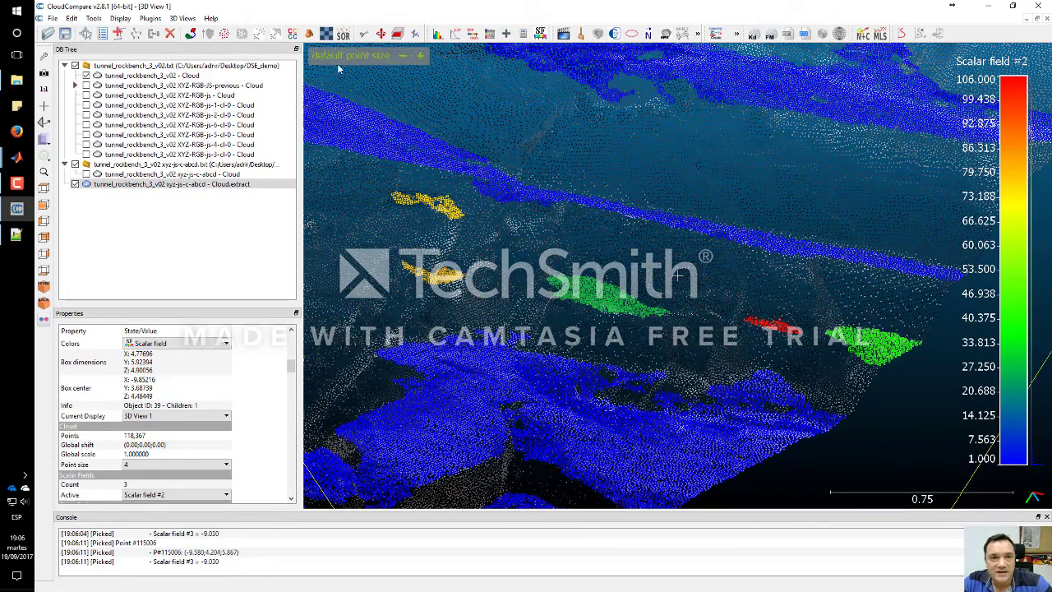
# Pick a point on the lower orange, large green, red and outer green clusters to read each Scalar field #2 value
pyautogui.click(86, 34)
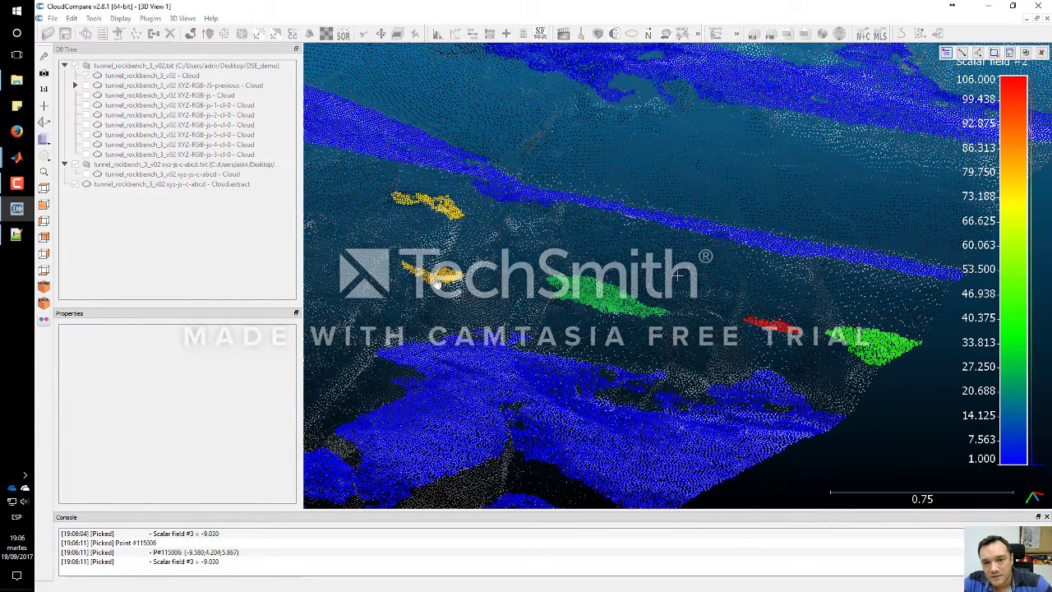
pyautogui.click(435, 280)
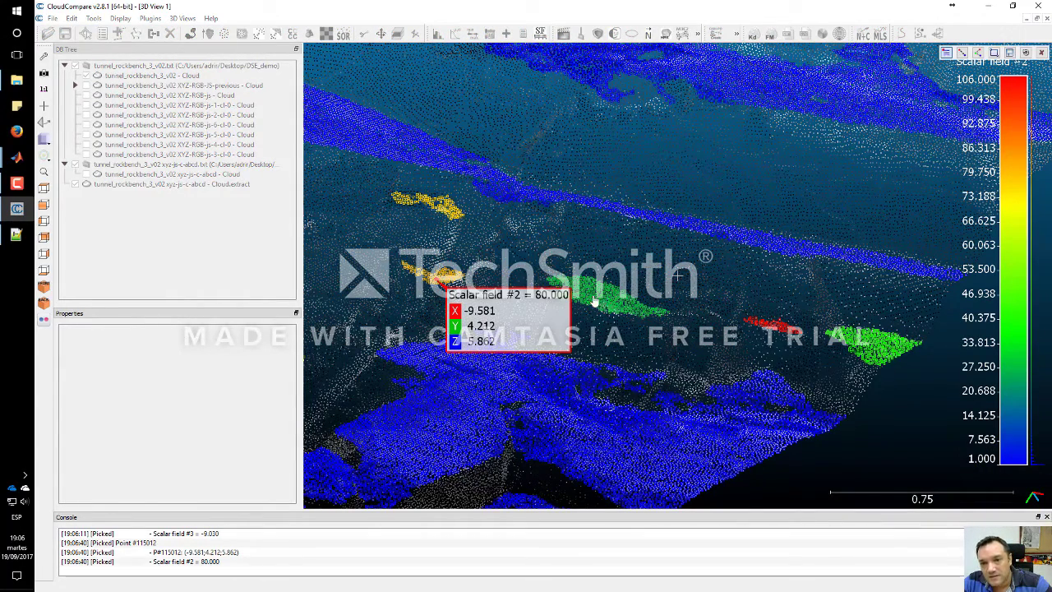
pyautogui.click(595, 298)
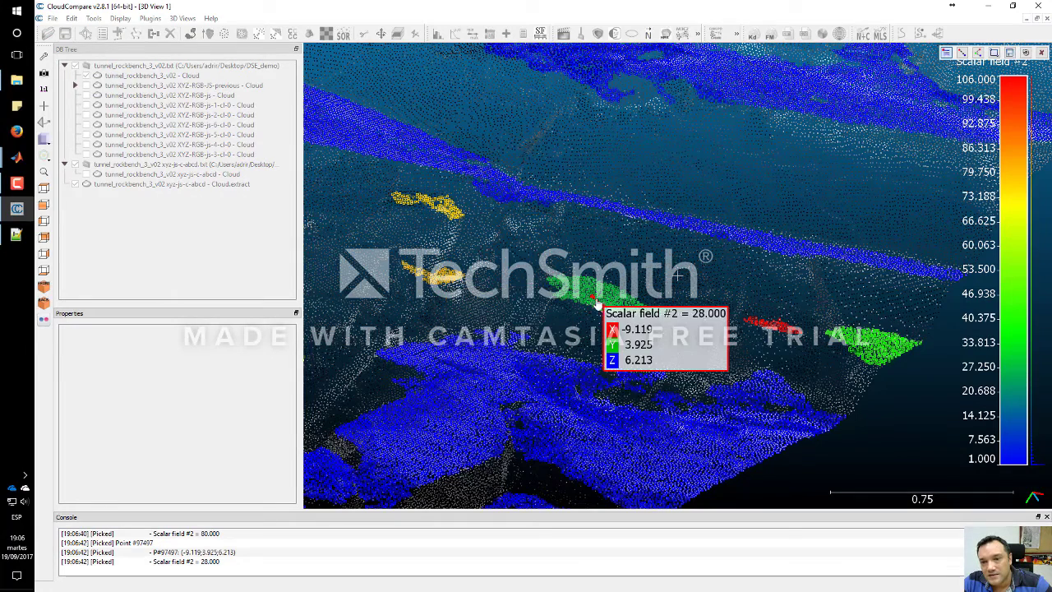
pyautogui.click(780, 330)
pyautogui.moveTo(872, 370); pyautogui.dragTo(759, 393)
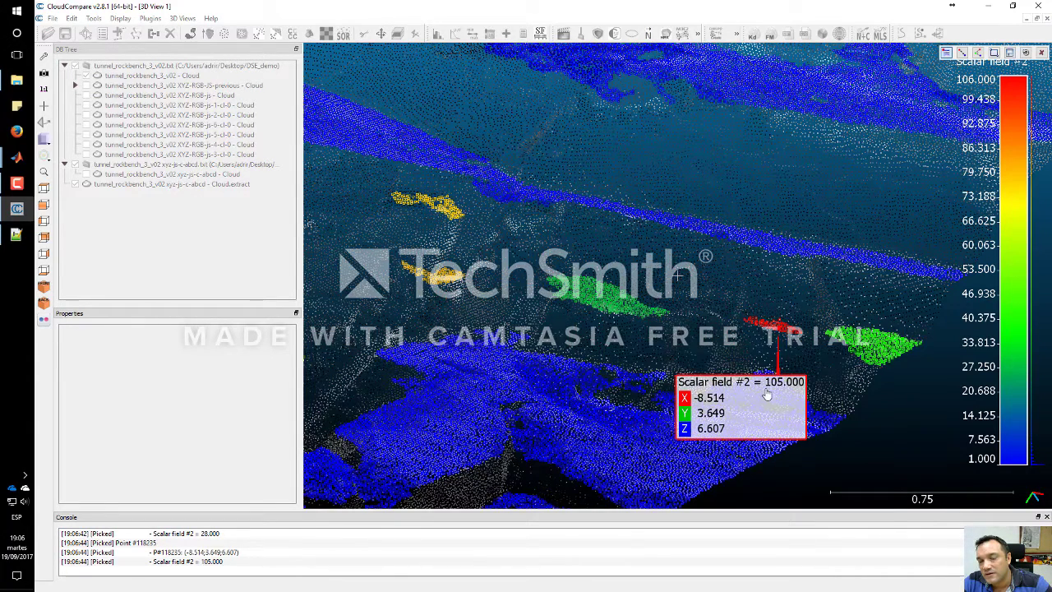
pyautogui.click(878, 354)
pyautogui.moveTo(941, 382); pyautogui.dragTo(802, 405)
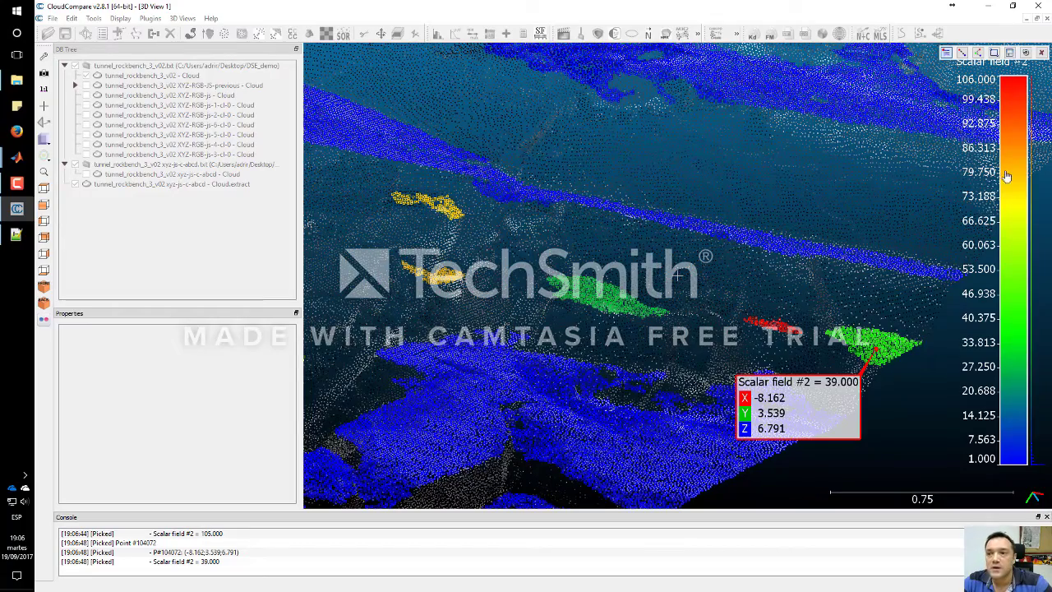
pyautogui.click(1042, 51)
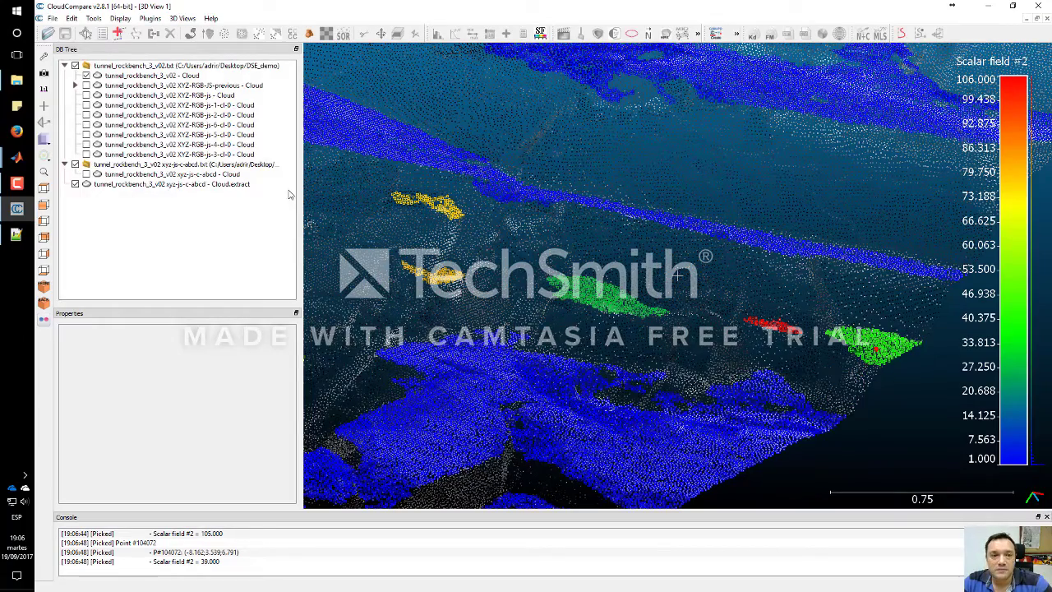
# Set the extracted cloud's active scalar field back to Scalar field #3
pyautogui.click(164, 184)
pyautogui.moveTo(637, 387); pyautogui.dragTo(621, 308)
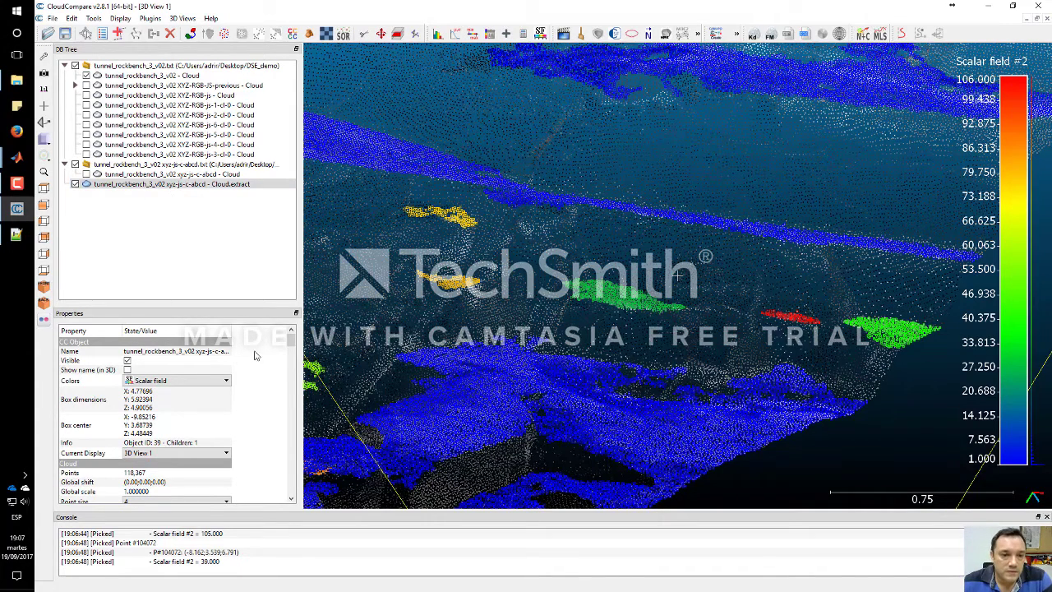
pyautogui.moveTo(290, 341); pyautogui.dragTo(288, 418)
pyautogui.scroll(5, 202, 398)
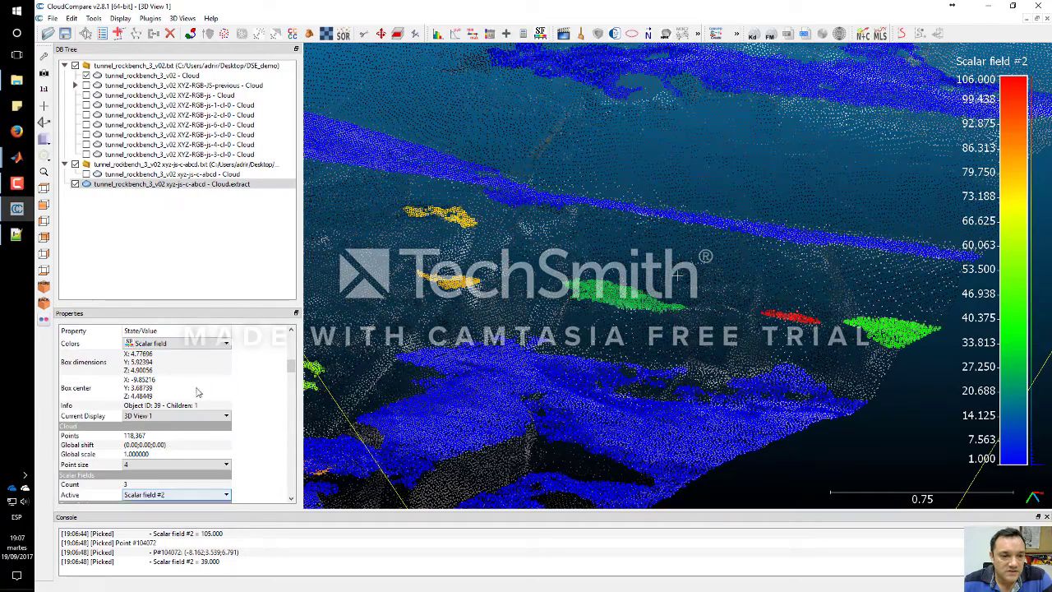
pyautogui.click(189, 494)
pyautogui.click(157, 533)
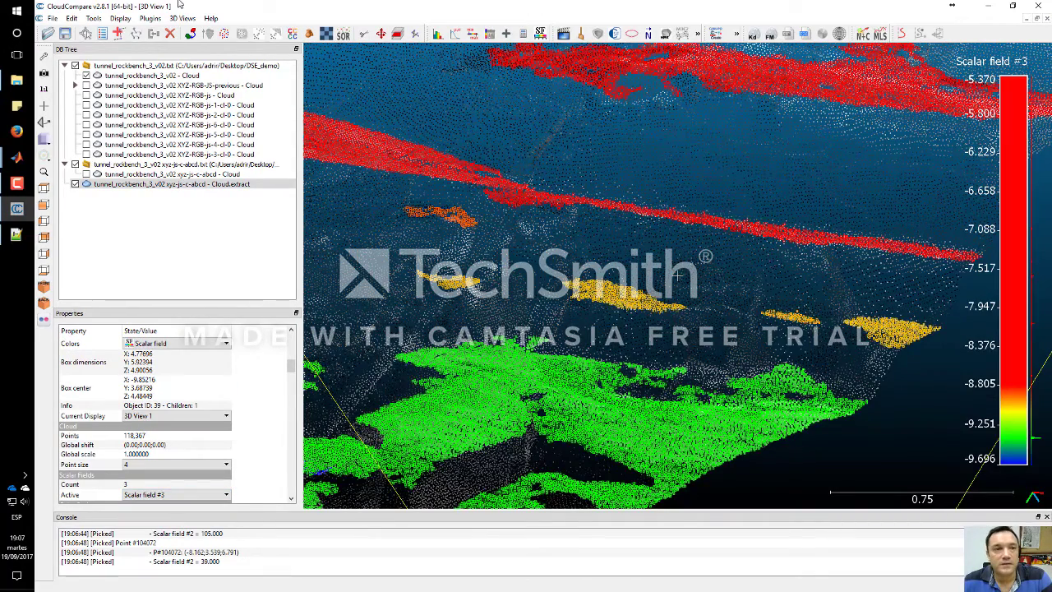
# Pick a point on the large yellow plane and one on the green plane below it to compare their Scalar field #3 values
pyautogui.click(86, 33)
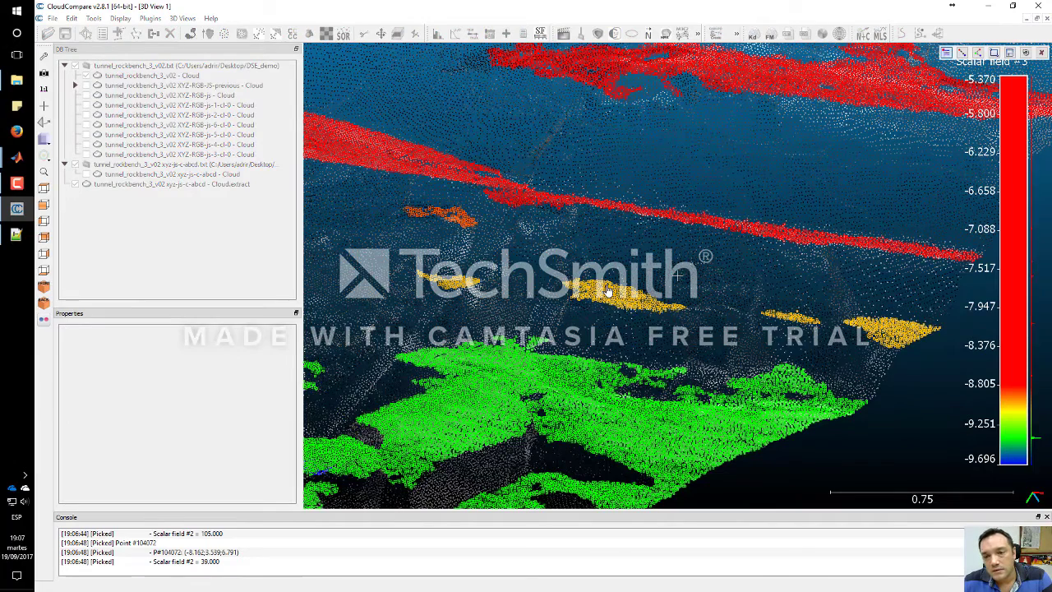
pyautogui.click(610, 293)
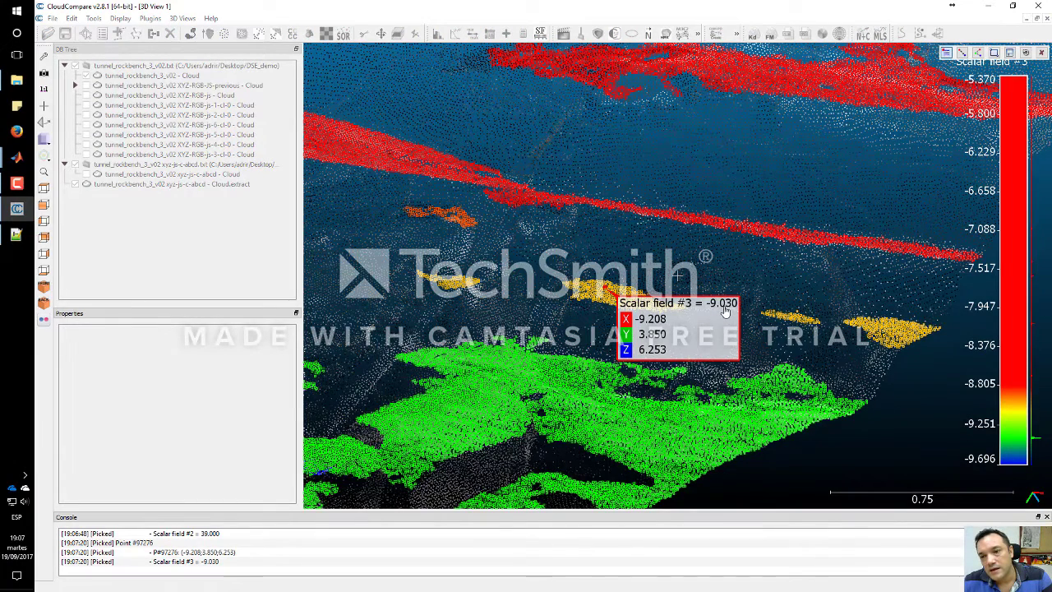
pyautogui.click(597, 377)
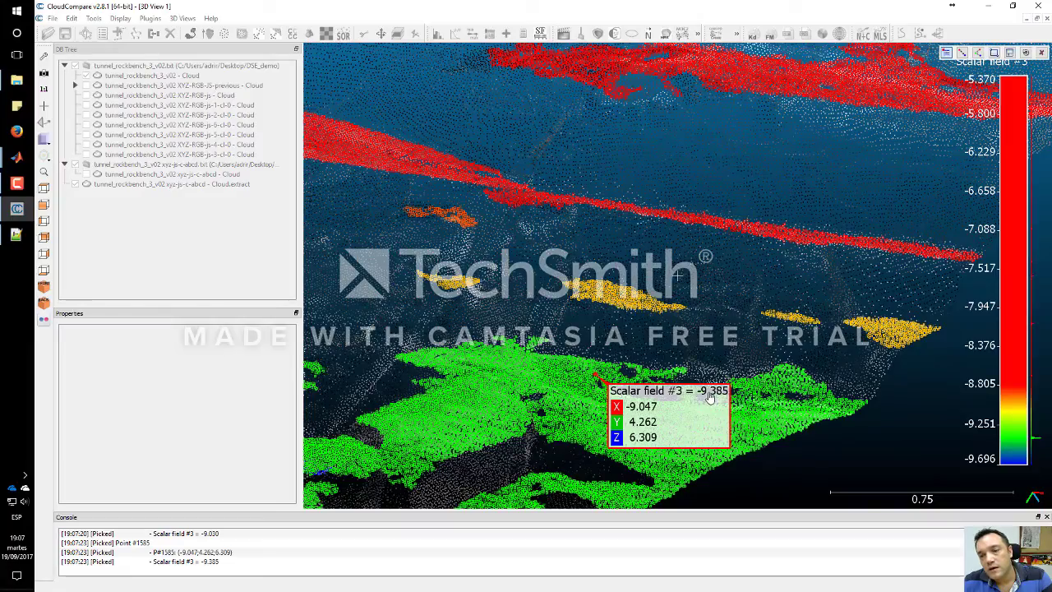
pyautogui.moveTo(580, 365); pyautogui.dragTo(479, 303)
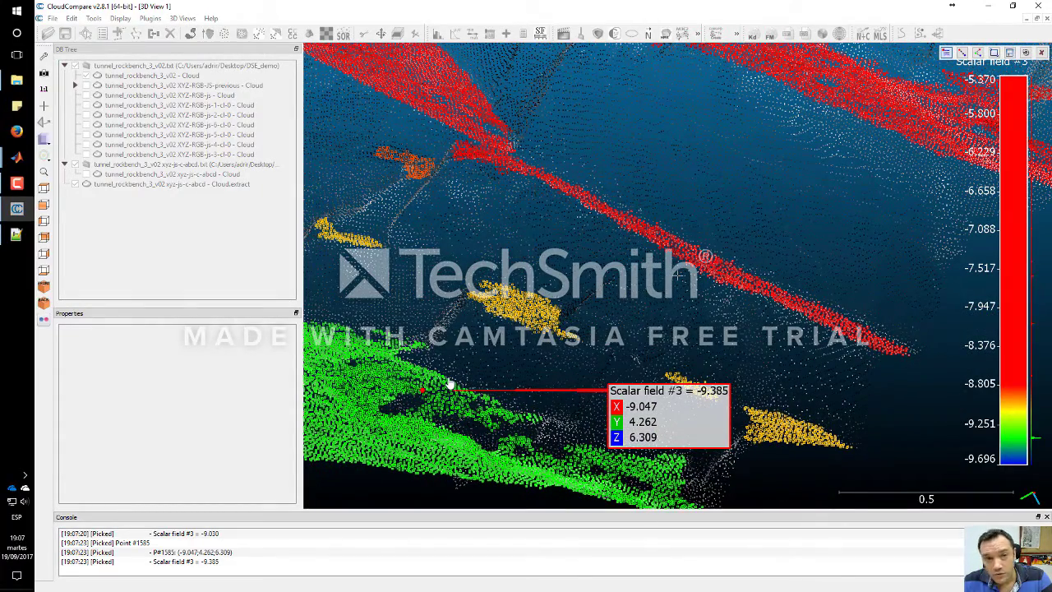
pyautogui.click(1042, 51)
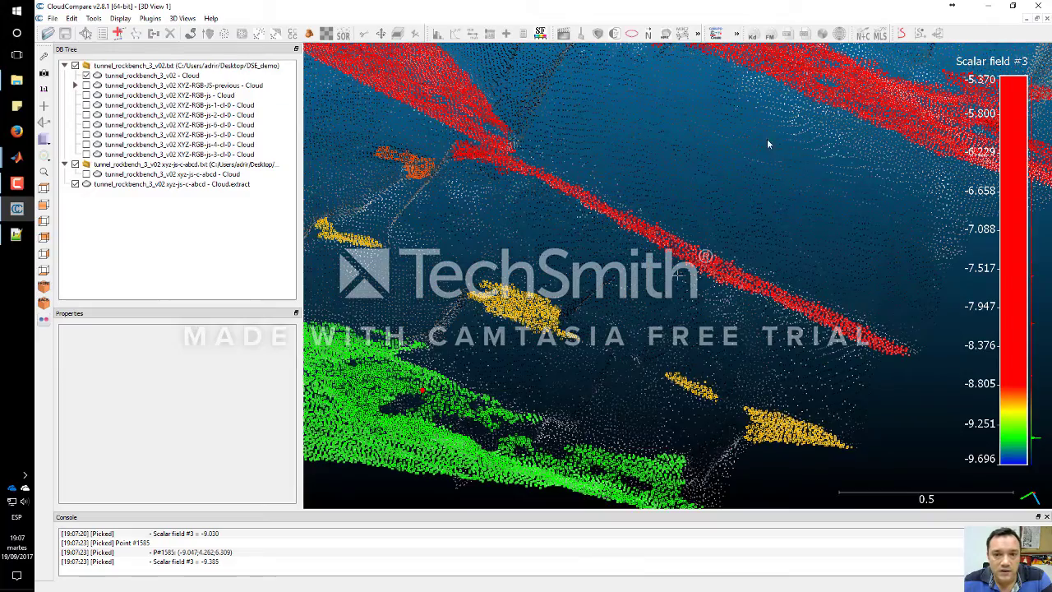
# Measure the point-to-point distance from the large yellow plane's lower edge to the green plane below it
pyautogui.moveTo(767, 144); pyautogui.dragTo(577, 314)
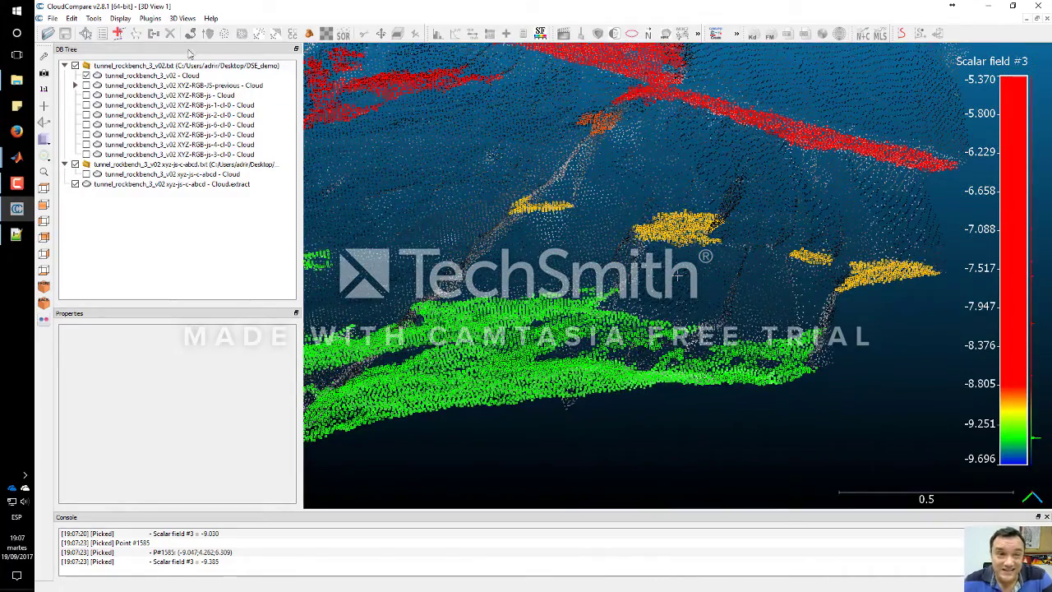
pyautogui.click(137, 33)
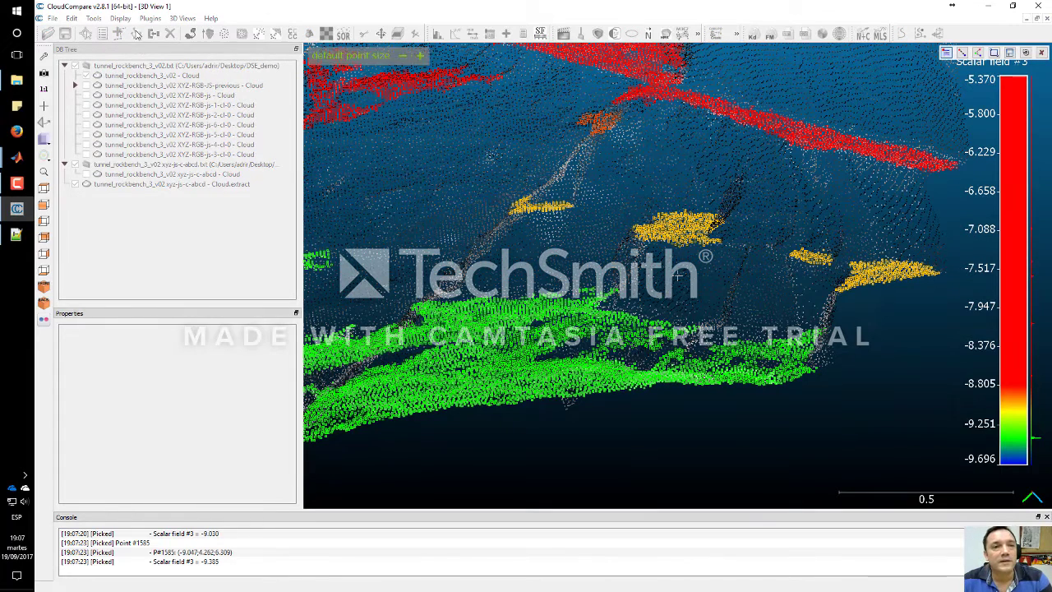
pyautogui.click(963, 53)
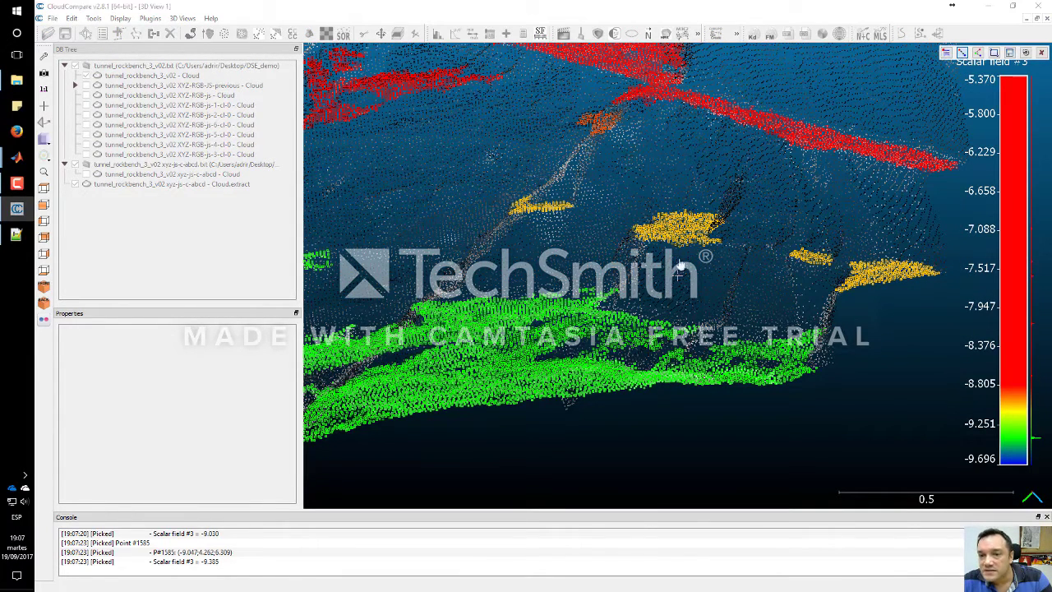
pyautogui.click(651, 243)
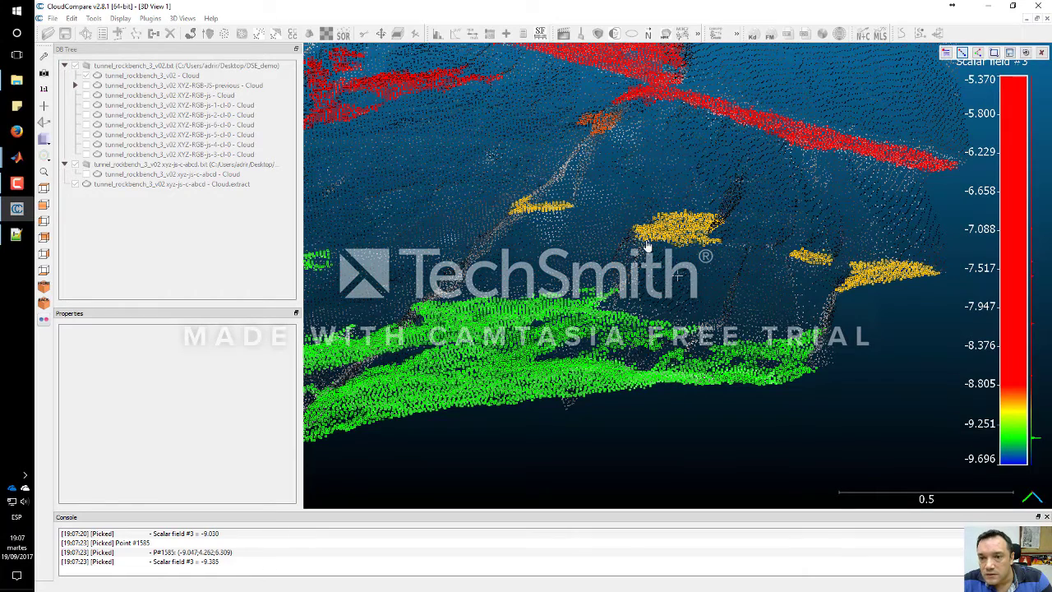
pyautogui.click(647, 326)
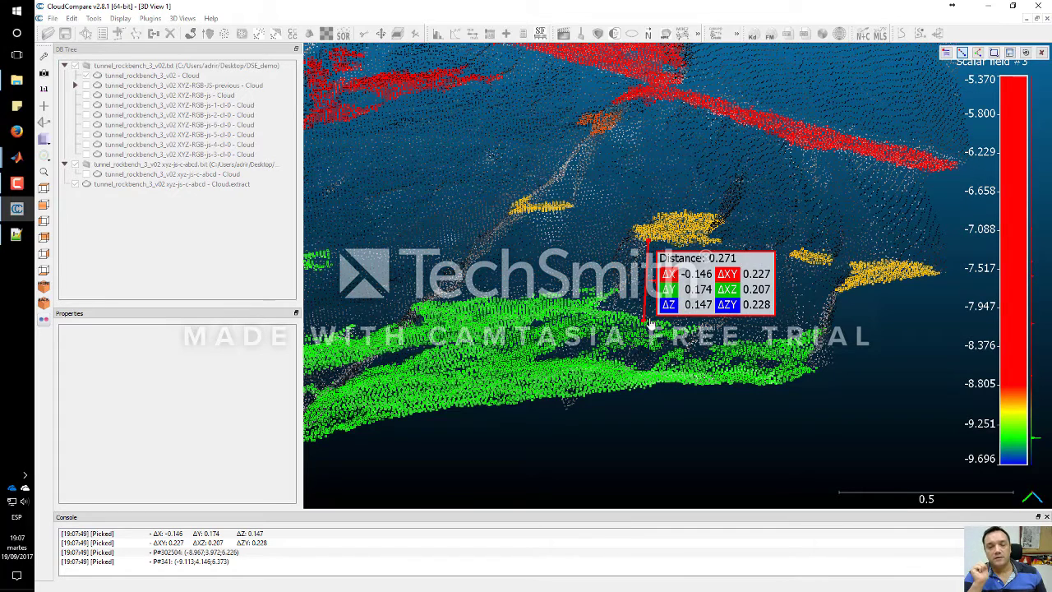
pyautogui.click(1042, 53)
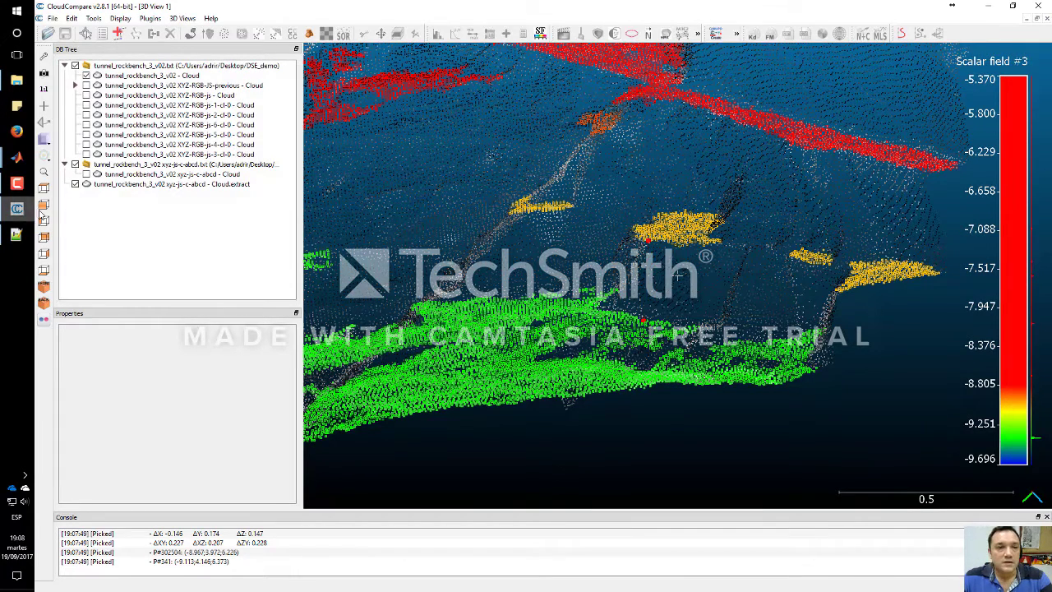
# Move the xyz-js-c-abcd cloud and its extract into the tunnel_rockbench_3_v02.txt group and delete the emptied xyz-js-c-abcd.txt group
pyautogui.moveTo(677, 277); pyautogui.dragTo(464, 296)
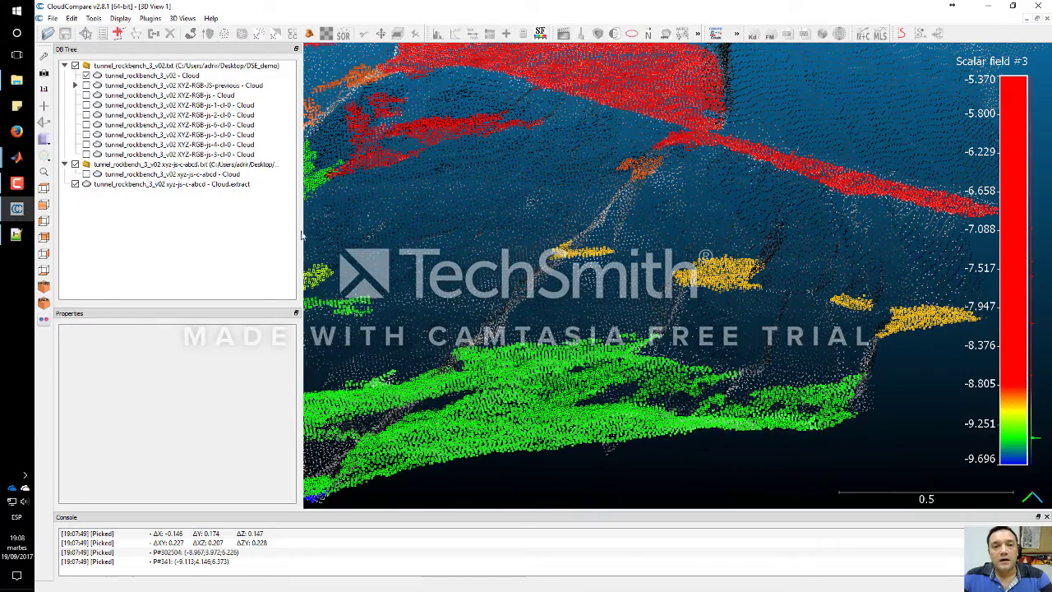
pyautogui.click(149, 185)
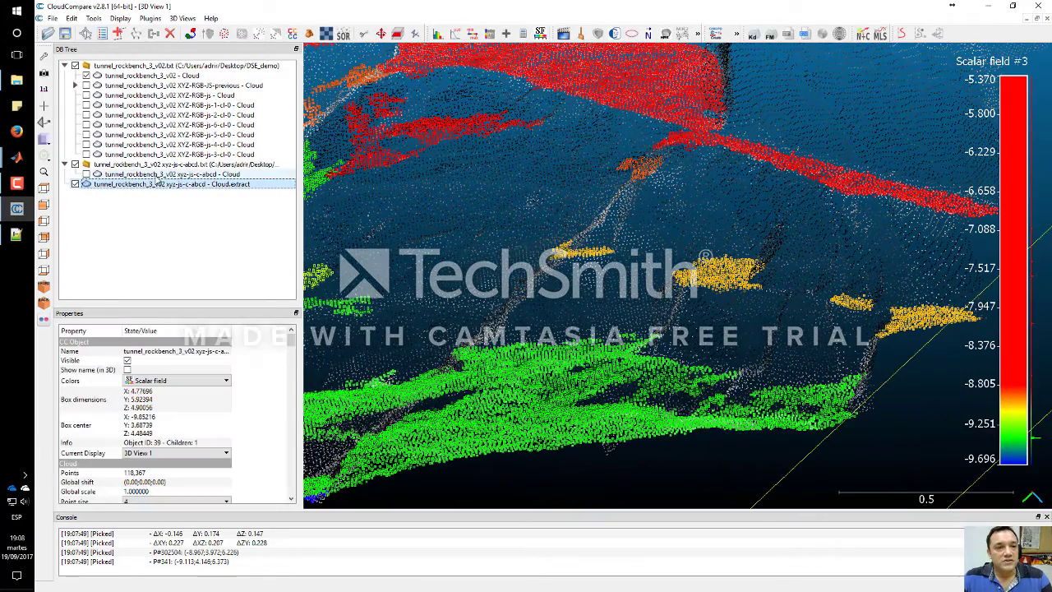
pyautogui.keyDown('ctrl'); pyautogui.click(169, 175); pyautogui.keyUp('ctrl')
pyautogui.moveTo(173, 180); pyautogui.dragTo(223, 69)
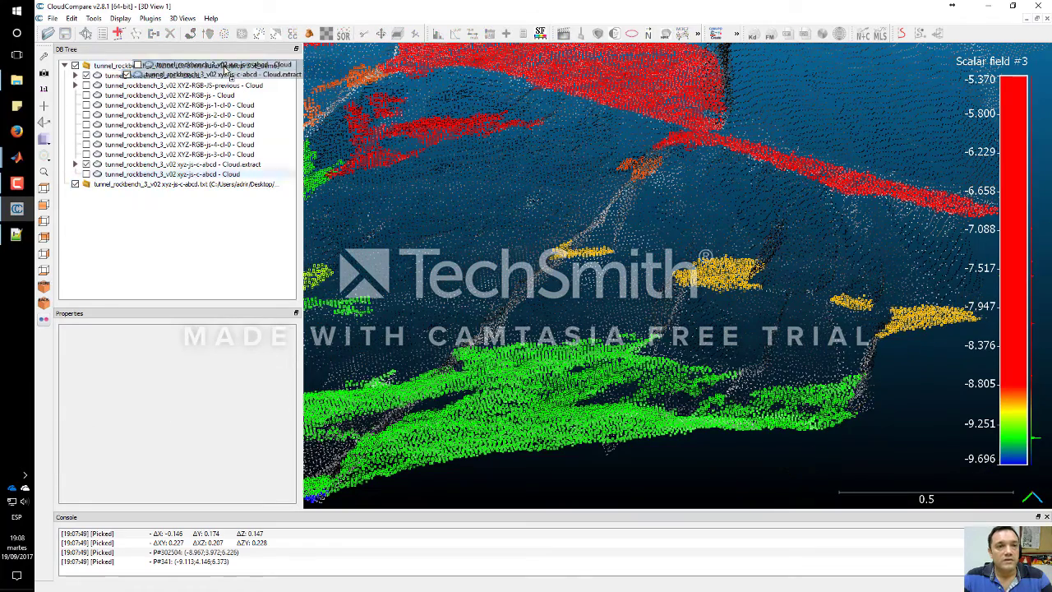
pyautogui.click(116, 185)
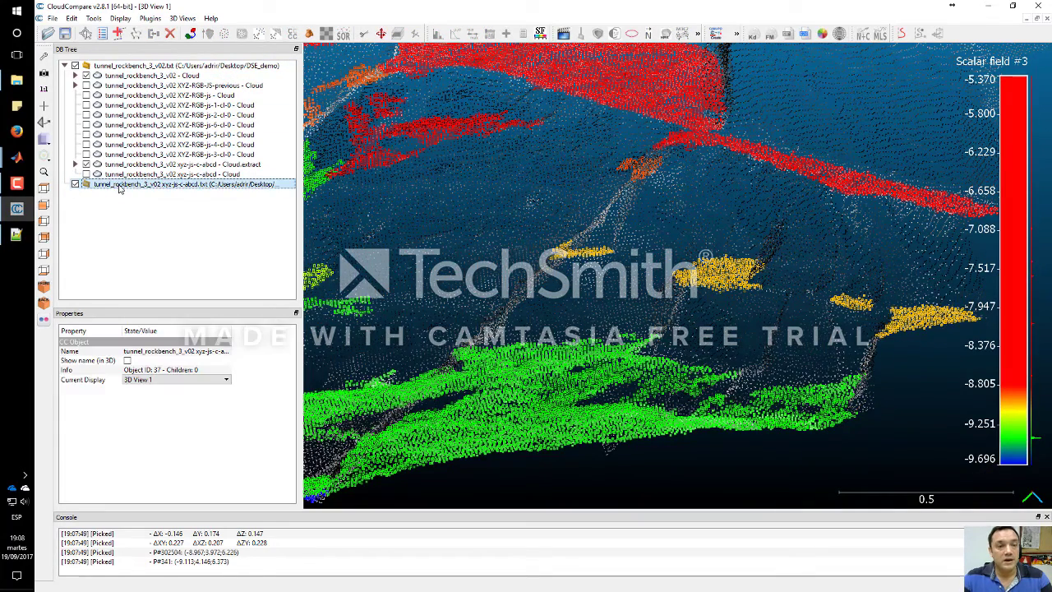
pyautogui.press('Delete')
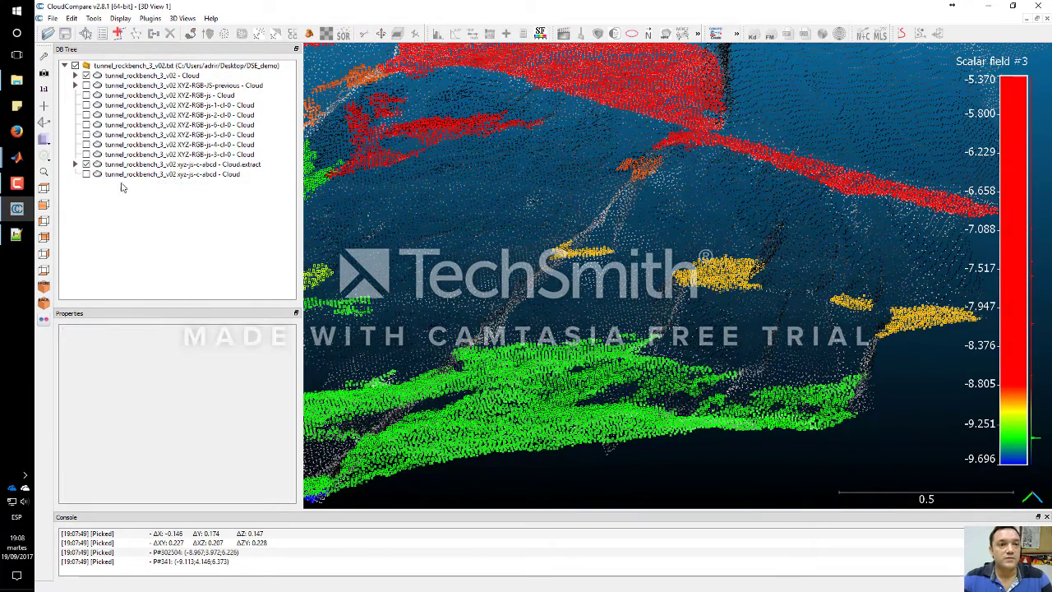
# Hide the xyz-js-c-abcd extract and view the whole original tunnel_rockbench_3_v02 cloud
pyautogui.click(85, 164)
pyautogui.click(152, 75)
pyautogui.scroll(-10, 554, 197)
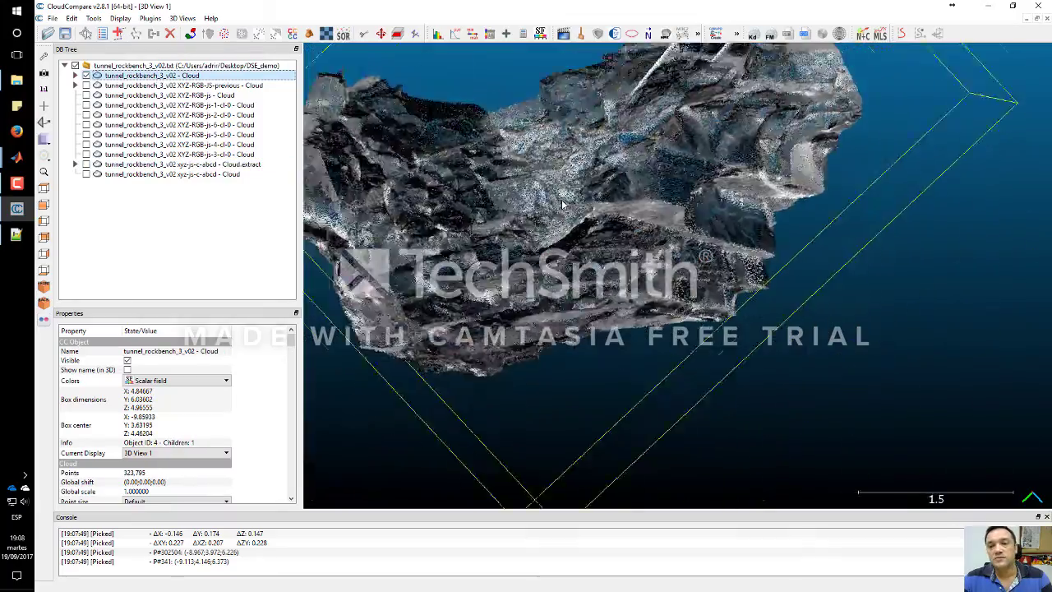
pyautogui.moveTo(605, 337); pyautogui.dragTo(642, 284)
pyautogui.scroll(2, 633, 229)
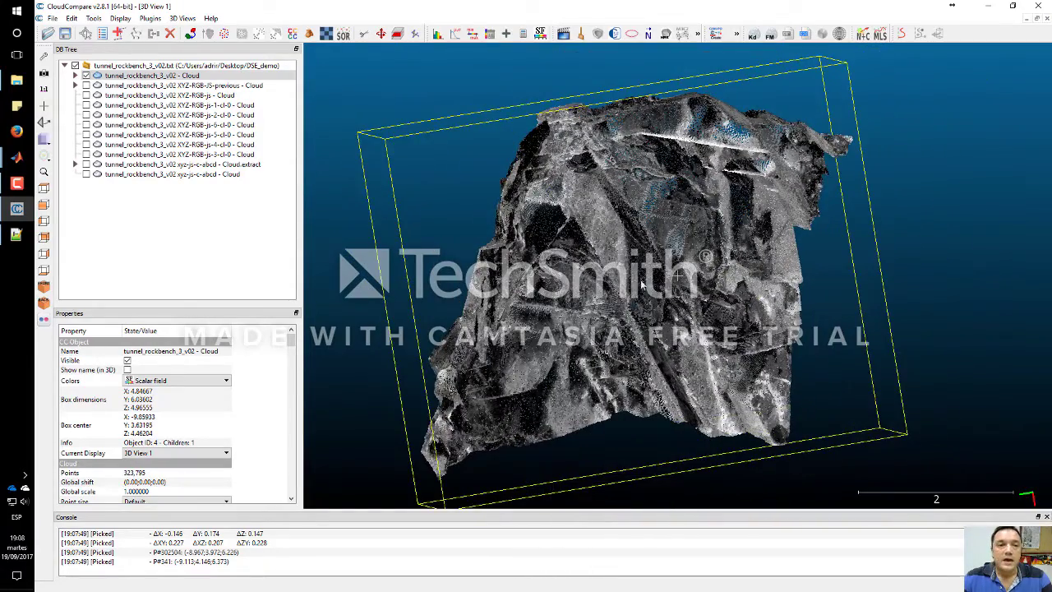
# Save the tunnel_rockbench_3_v02.txt group as tunnel_rockbench_3_v02.bin, a CloudCompare entities file, in the desktop's DSE_demo folder
pyautogui.click(253, 66)
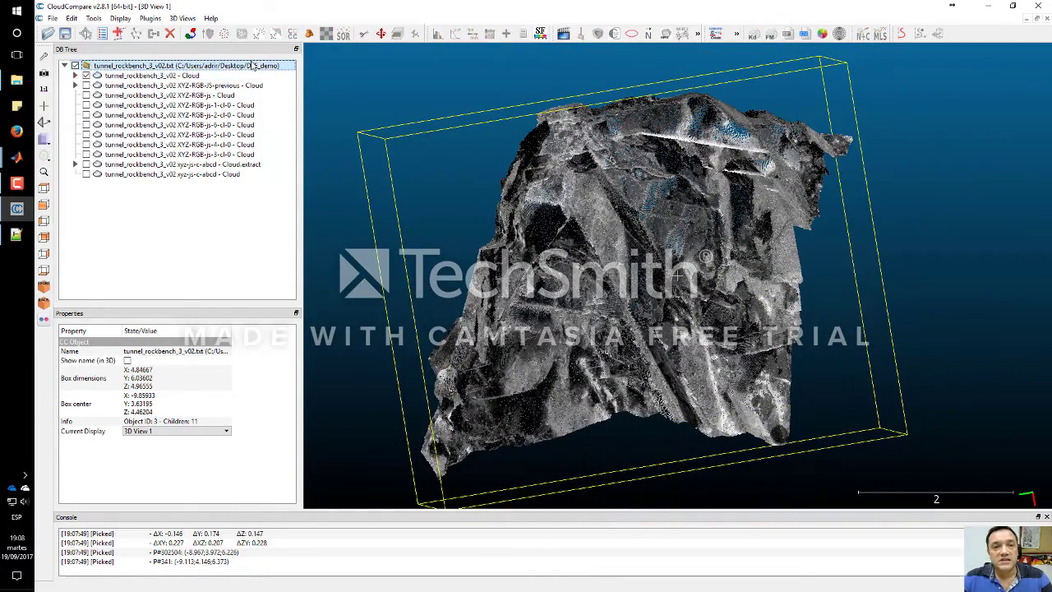
pyautogui.click(65, 34)
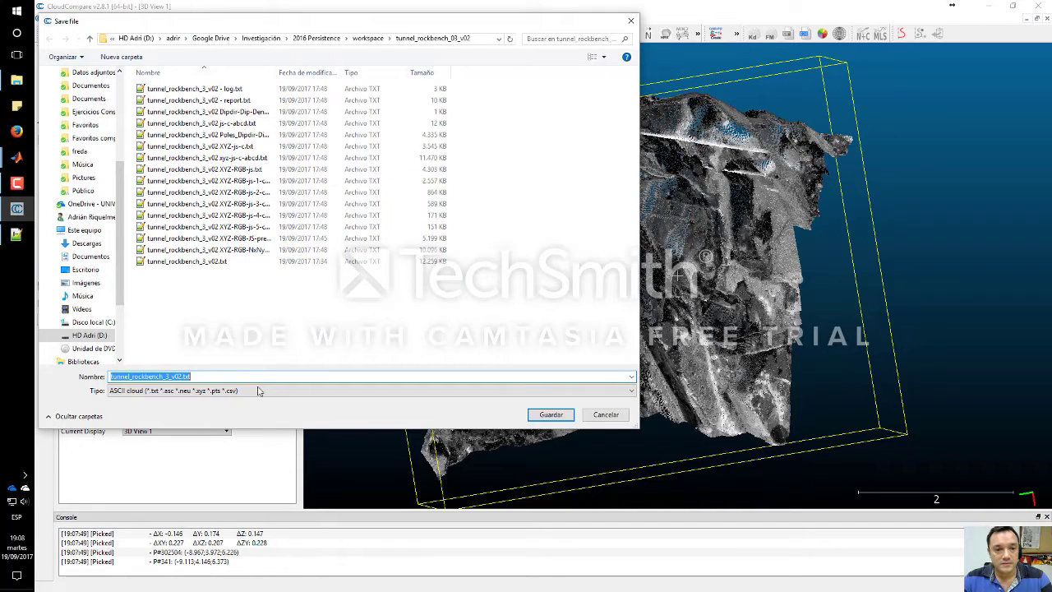
pyautogui.click(258, 390)
pyautogui.click(239, 400)
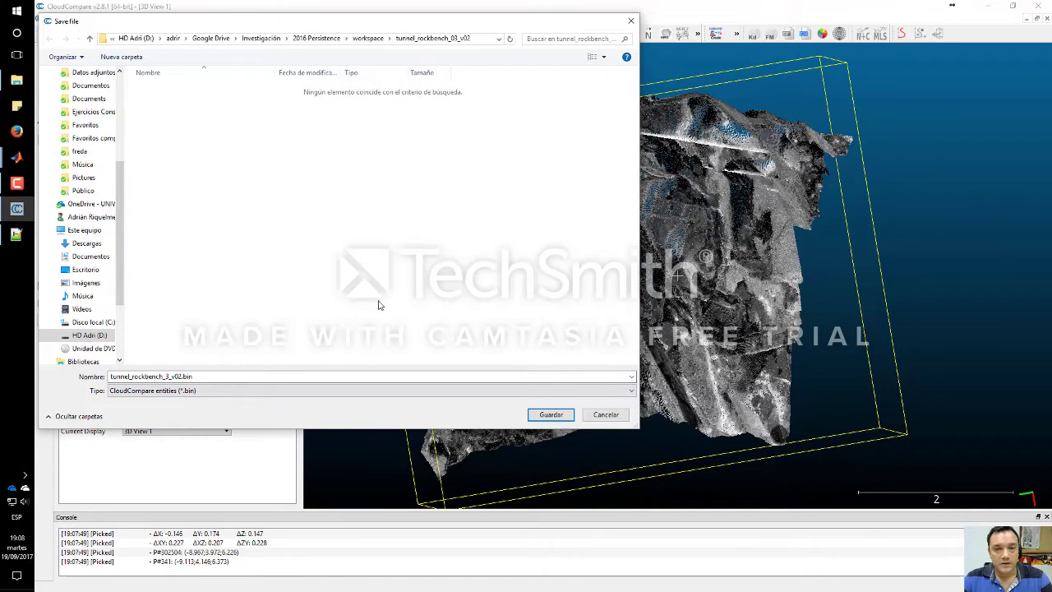
pyautogui.moveTo(349, 22); pyautogui.dragTo(493, 42)
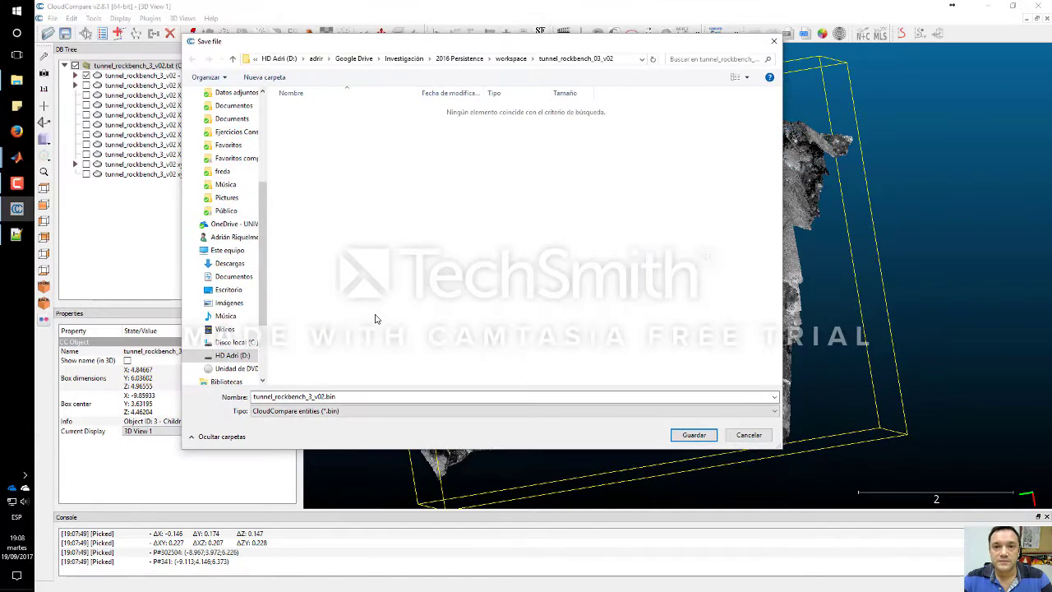
pyautogui.scroll(5, 233, 120)
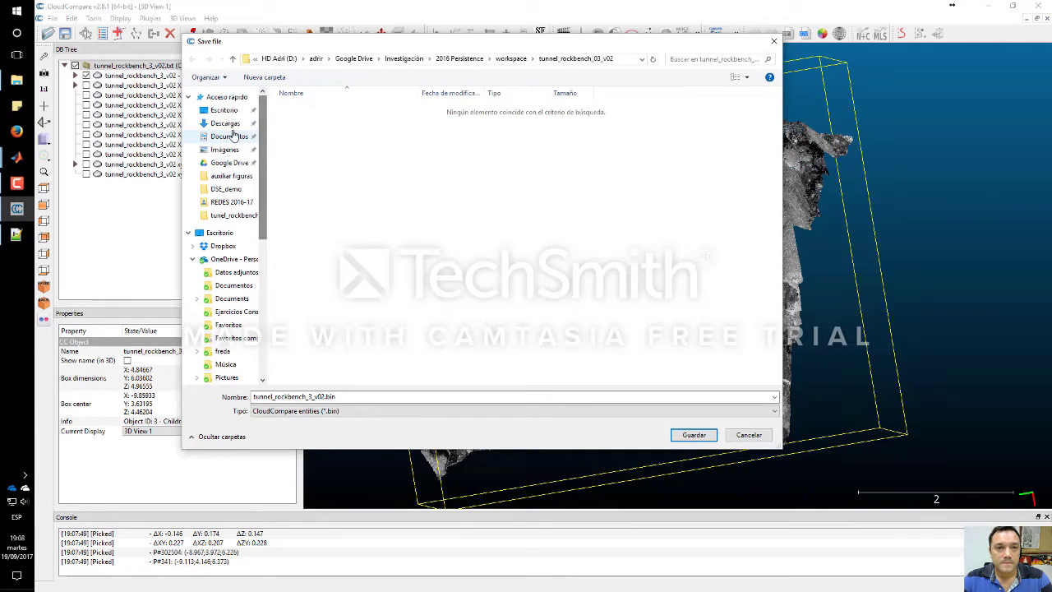
pyautogui.click(228, 112)
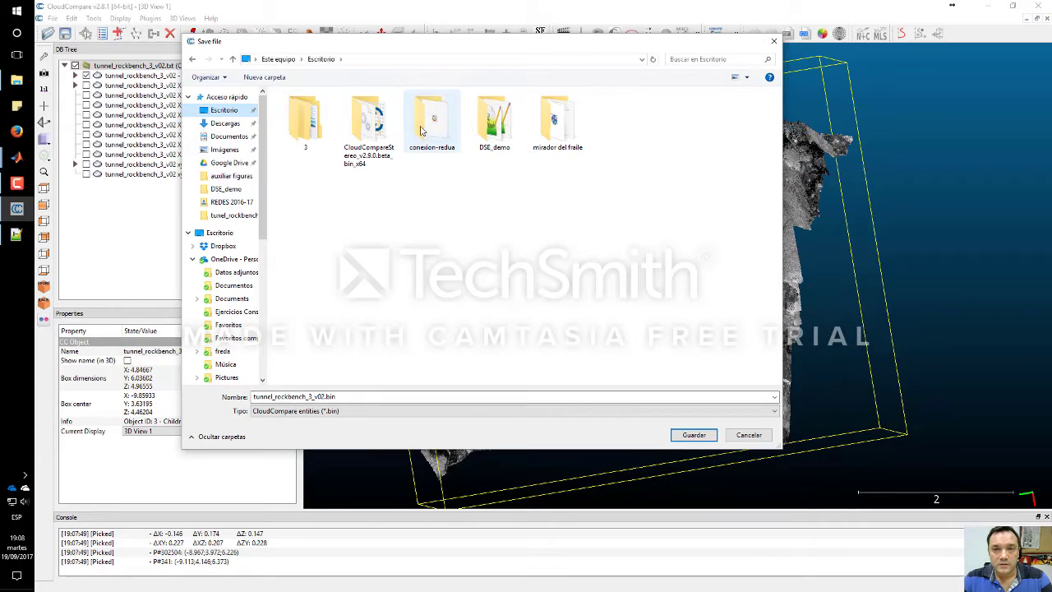
pyautogui.click(509, 128)
pyautogui.doubleClick(509, 128)
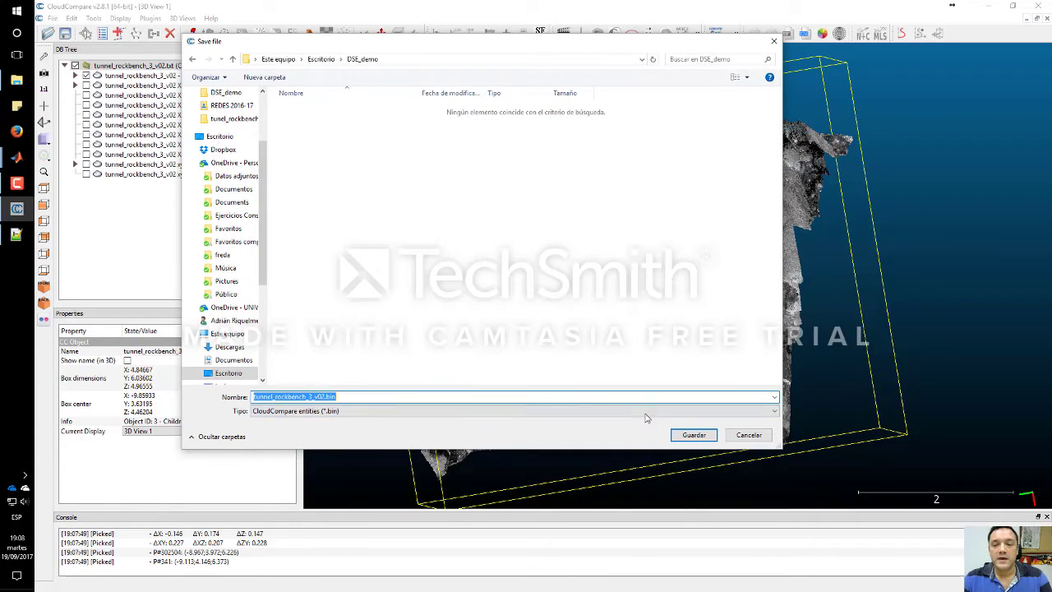
pyautogui.click(698, 436)
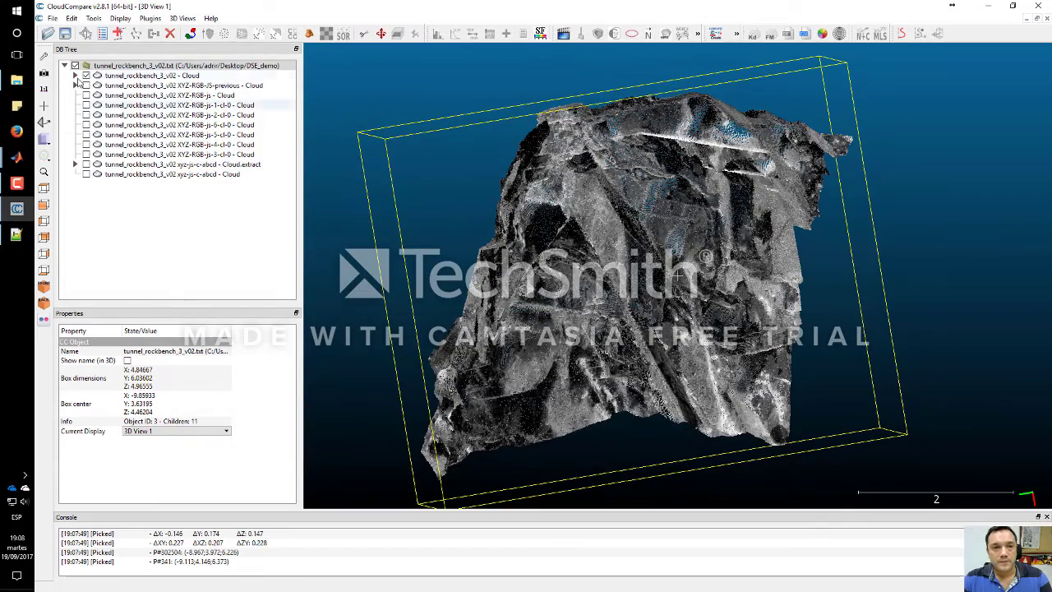
# Switch to Discontinuity Set Extractor and start saving its state to the DSE_demo folder with the name dse_state
pyautogui.click(989, 7)
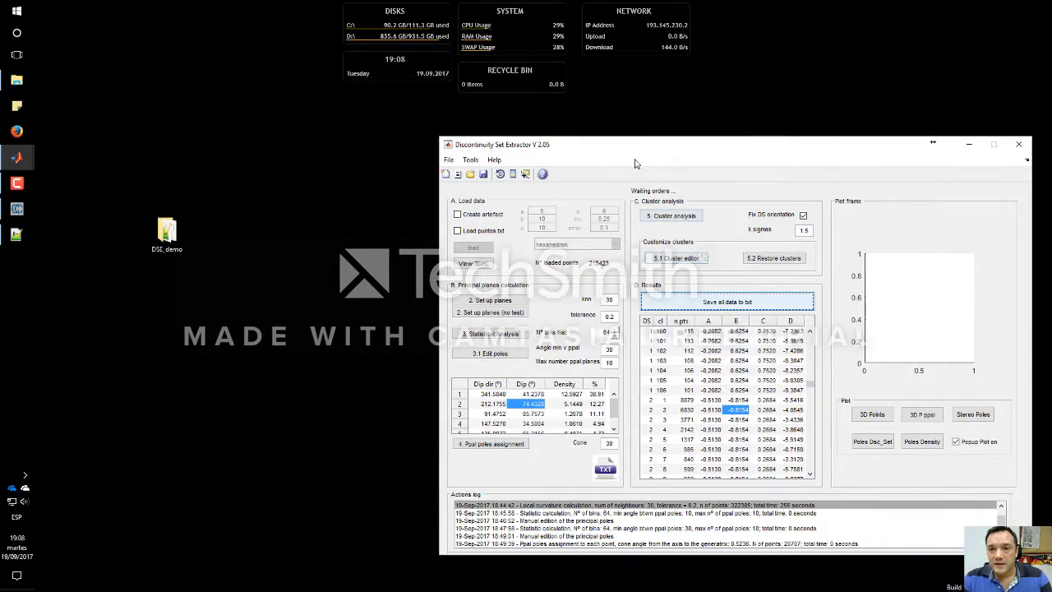
pyautogui.moveTo(636, 151); pyautogui.dragTo(479, 144)
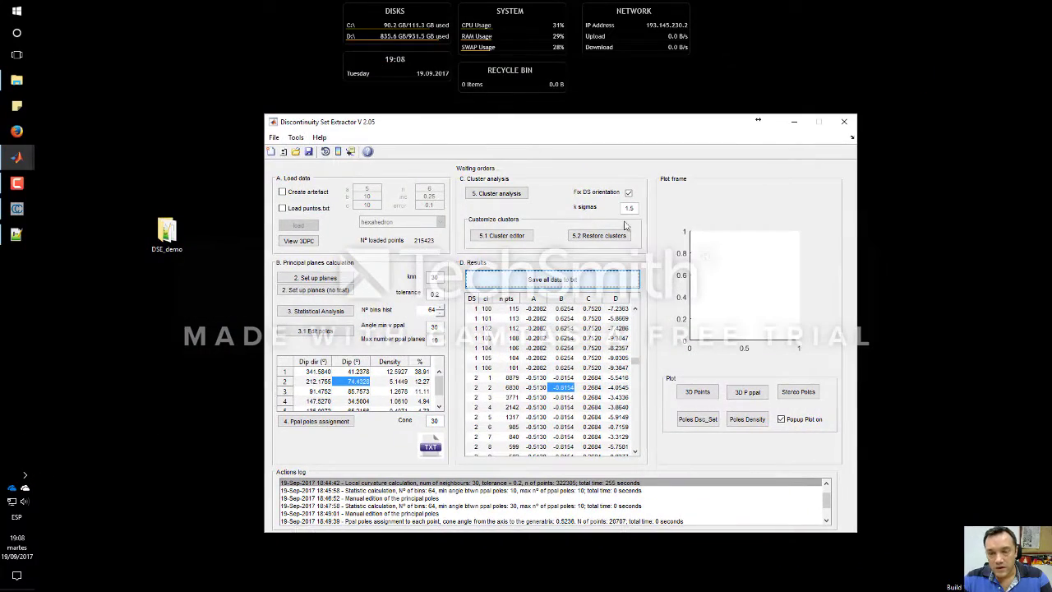
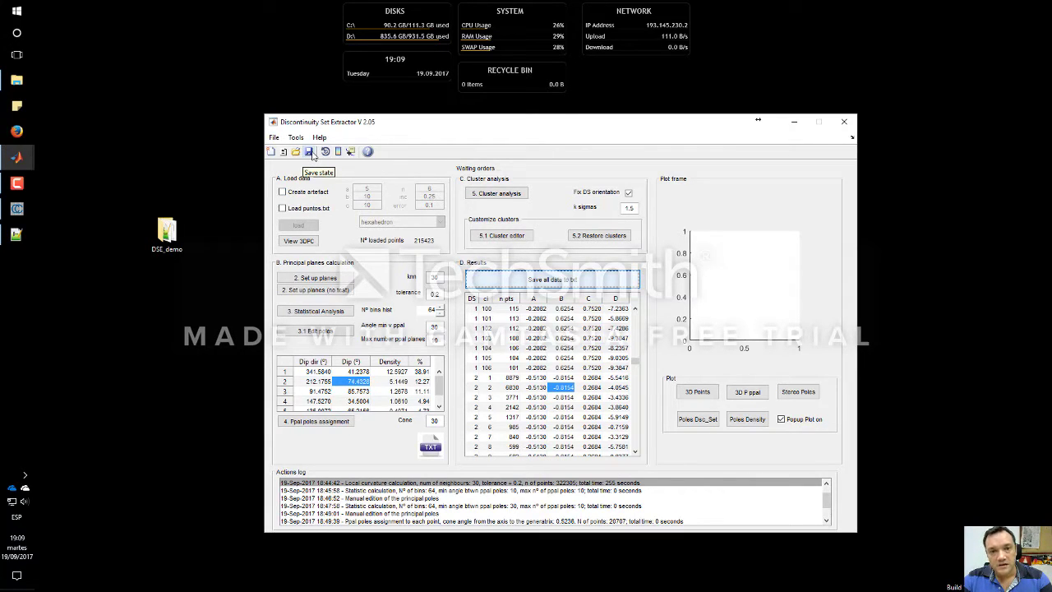
pyautogui.click(309, 152)
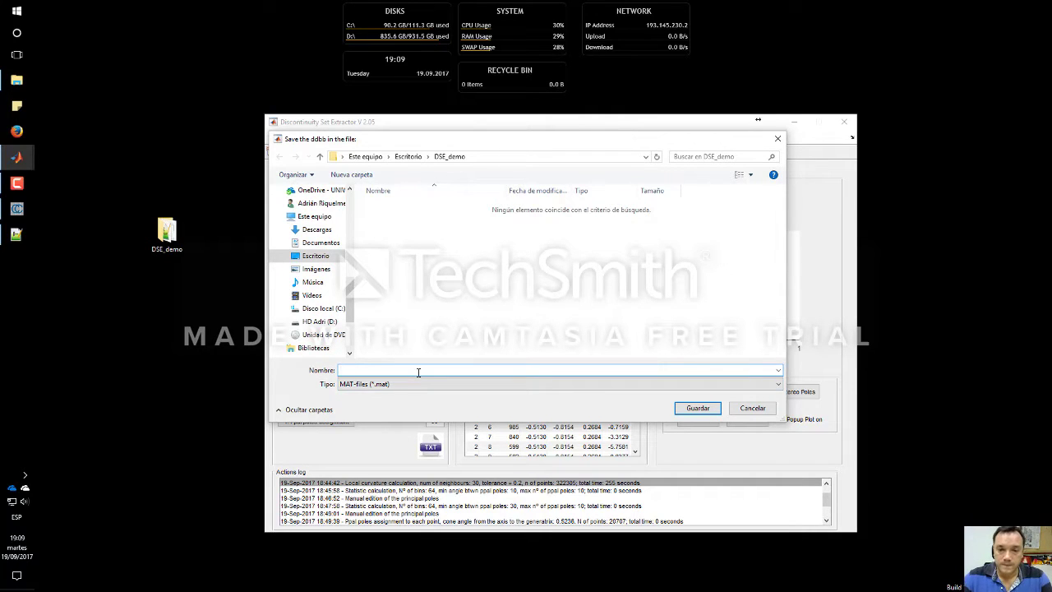
pyautogui.moveTo(414, 138); pyautogui.dragTo(518, 258)
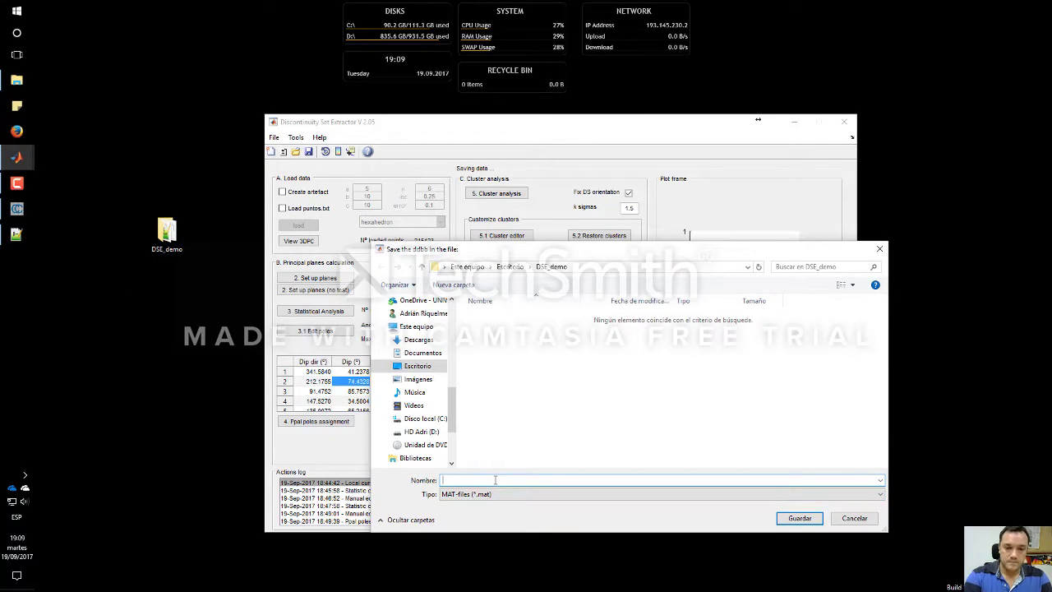
pyautogui.write('dse')
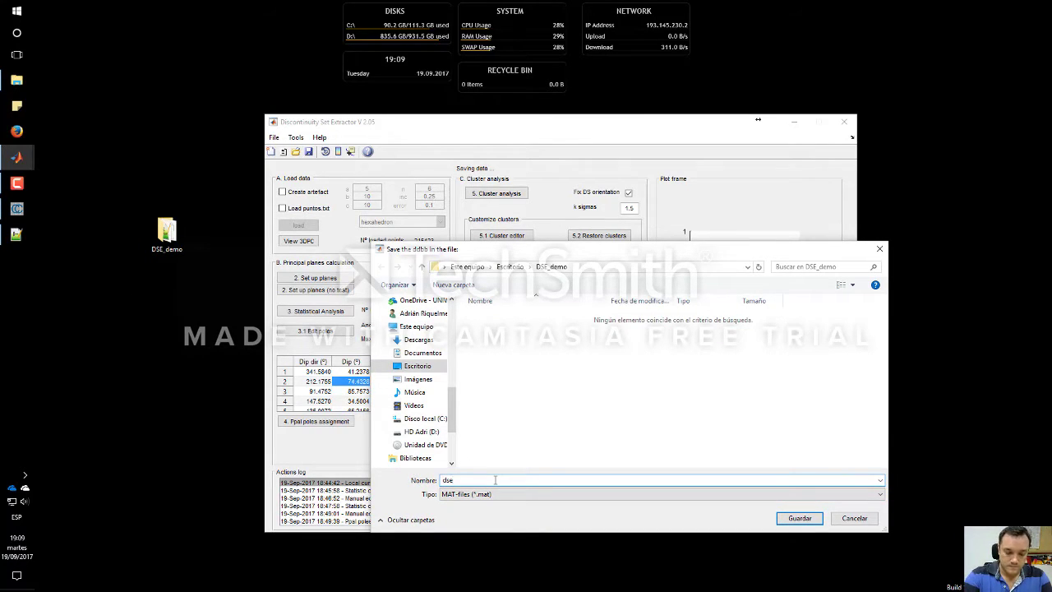
pyautogui.write('_state')
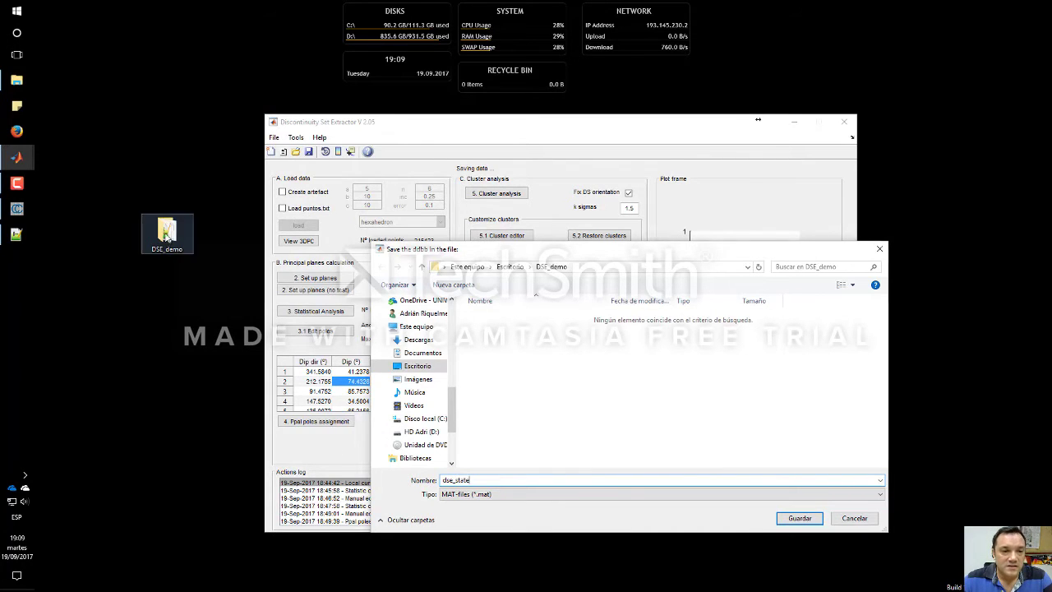
# Copy the base name tunnel_rockbench_3_v02 from the log file's name in the DSE_demo folder, without renaming the file
pyautogui.doubleClick(165, 234)
pyautogui.click(201, 189)
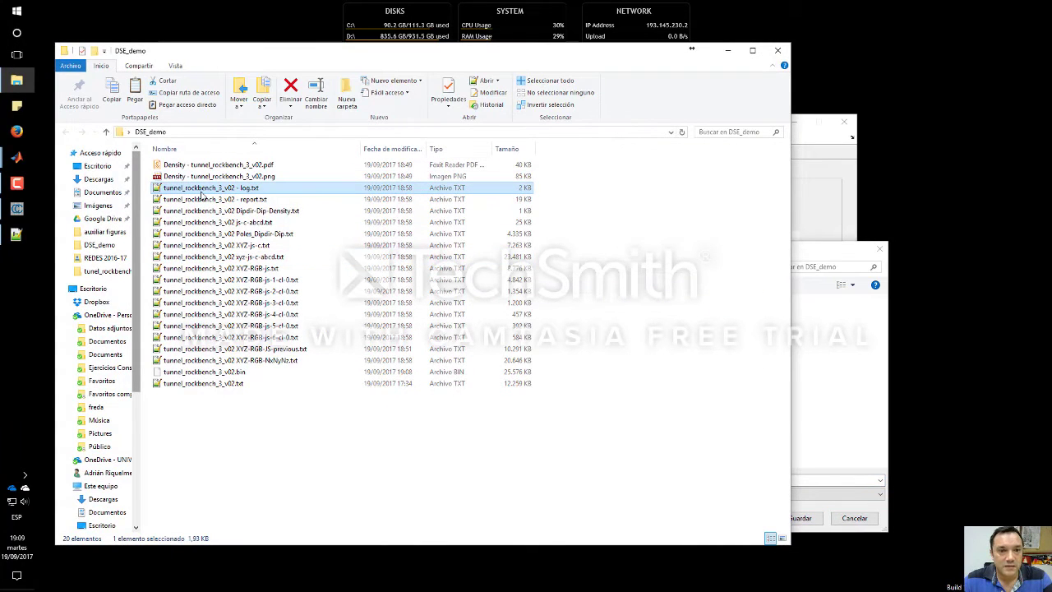
pyautogui.click(201, 189)
pyautogui.moveTo(236, 188); pyautogui.dragTo(162, 188)
pyautogui.hotkey('ctrl', 'c')
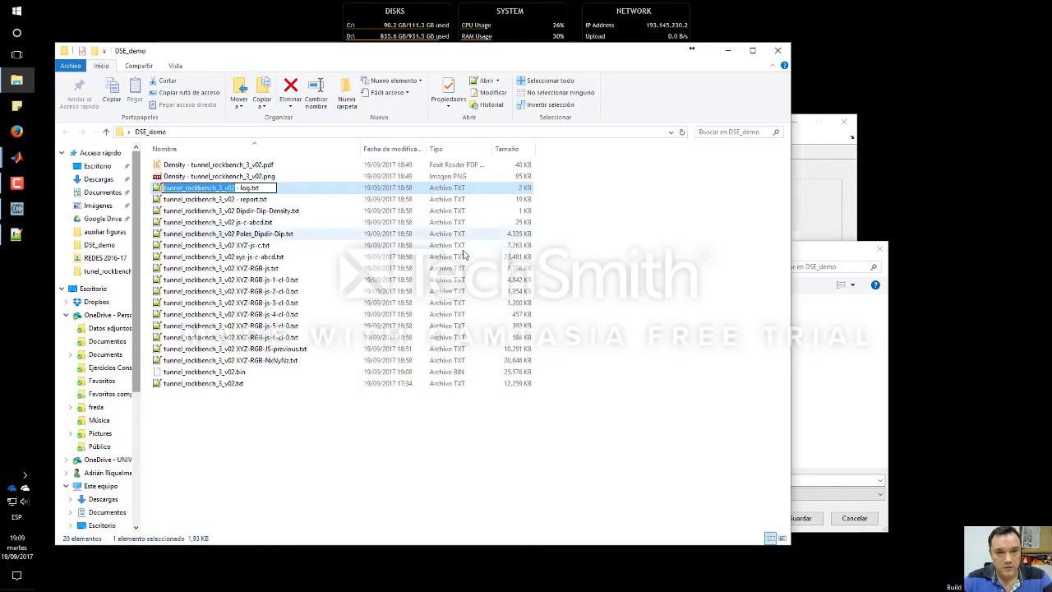
pyautogui.click(778, 51)
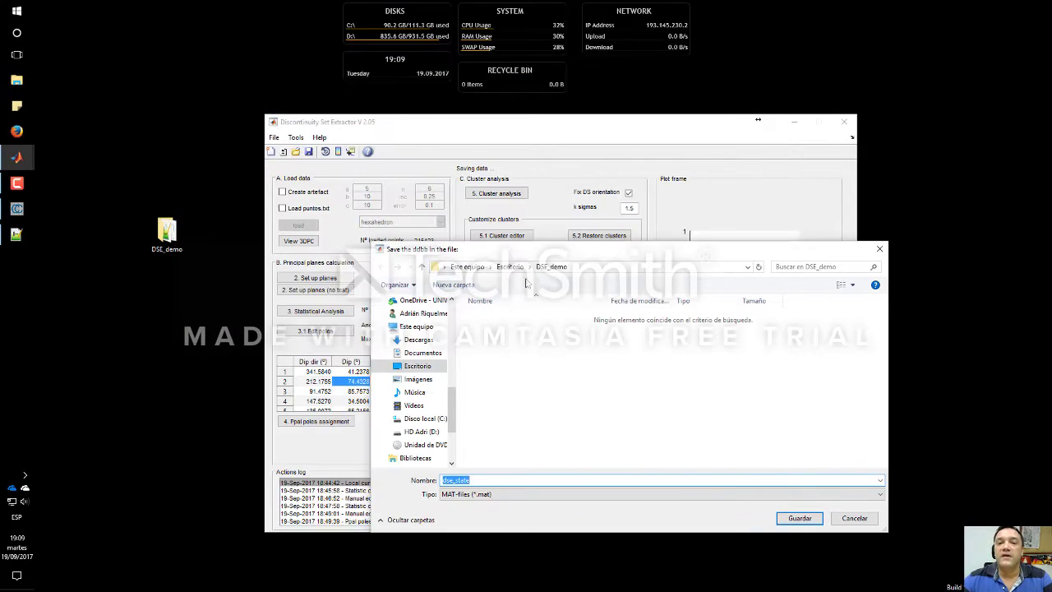
# Save the state as MAT-file tunnel_rockbench_3_v02, replacing the proposed name, and check the file in the DSE_demo folder
pyautogui.moveTo(514, 249); pyautogui.dragTo(444, 68)
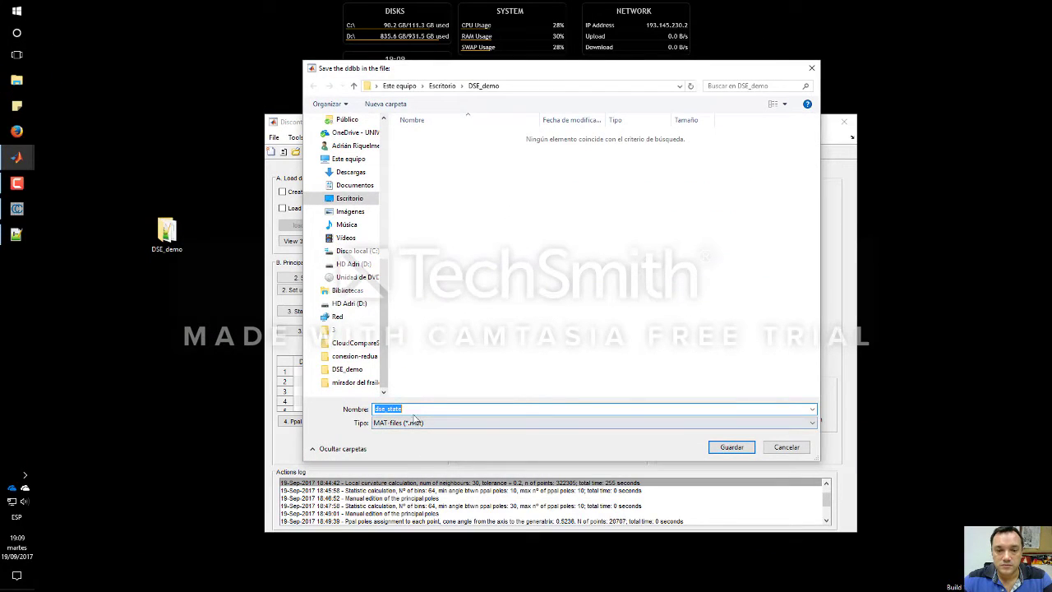
pyautogui.hotkey('ctrl', 'v')
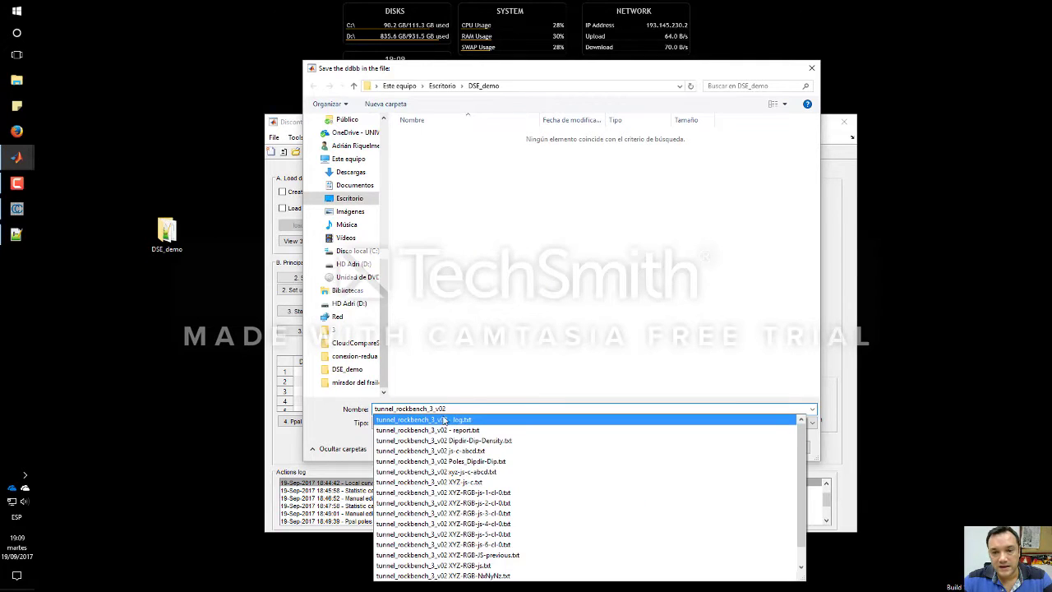
pyautogui.click(737, 474)
pyautogui.click(734, 449)
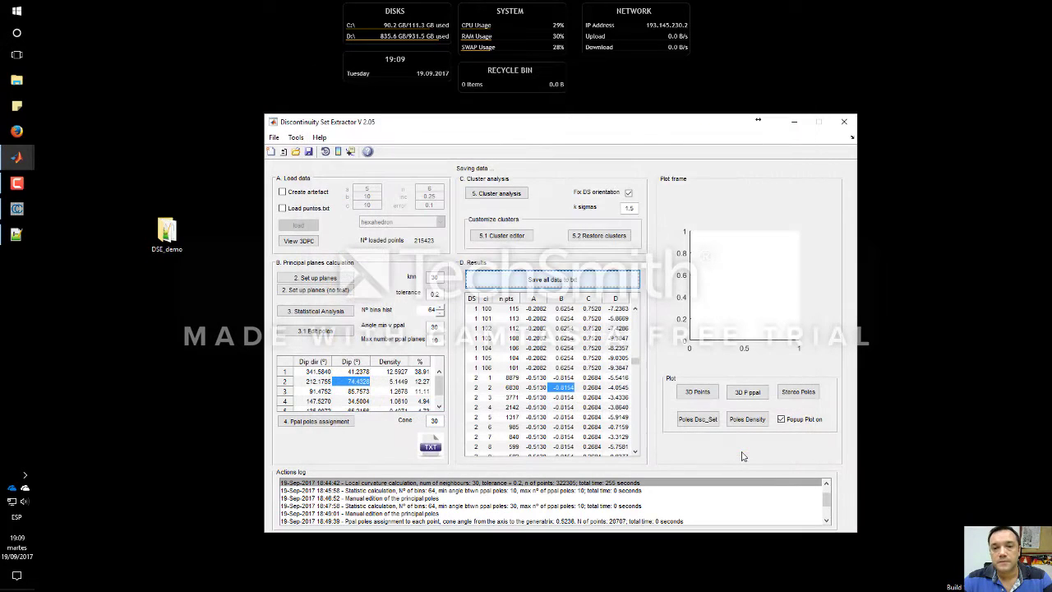
pyautogui.doubleClick(167, 234)
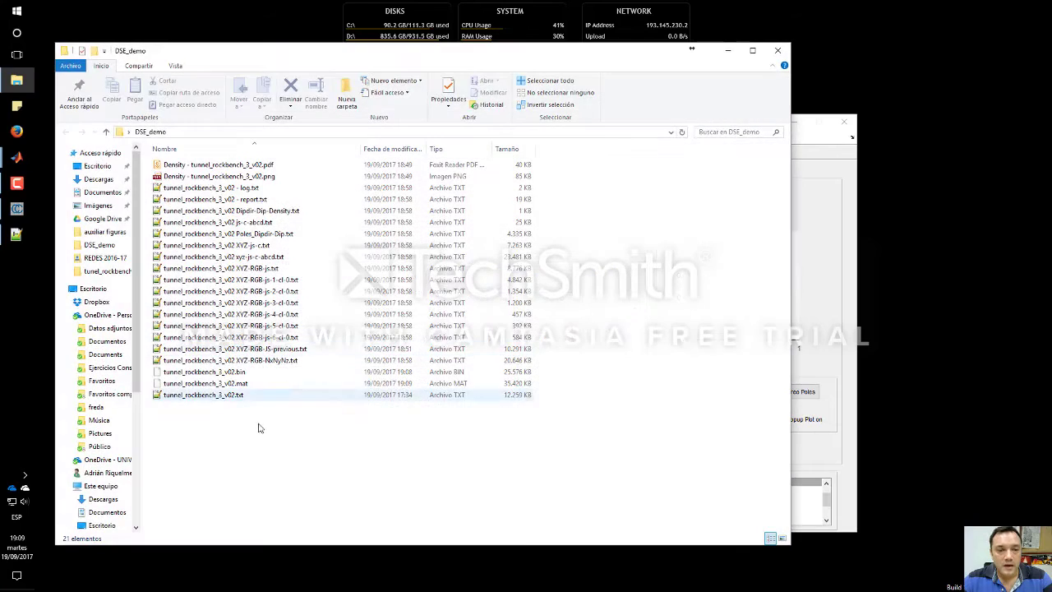
pyautogui.click(243, 384)
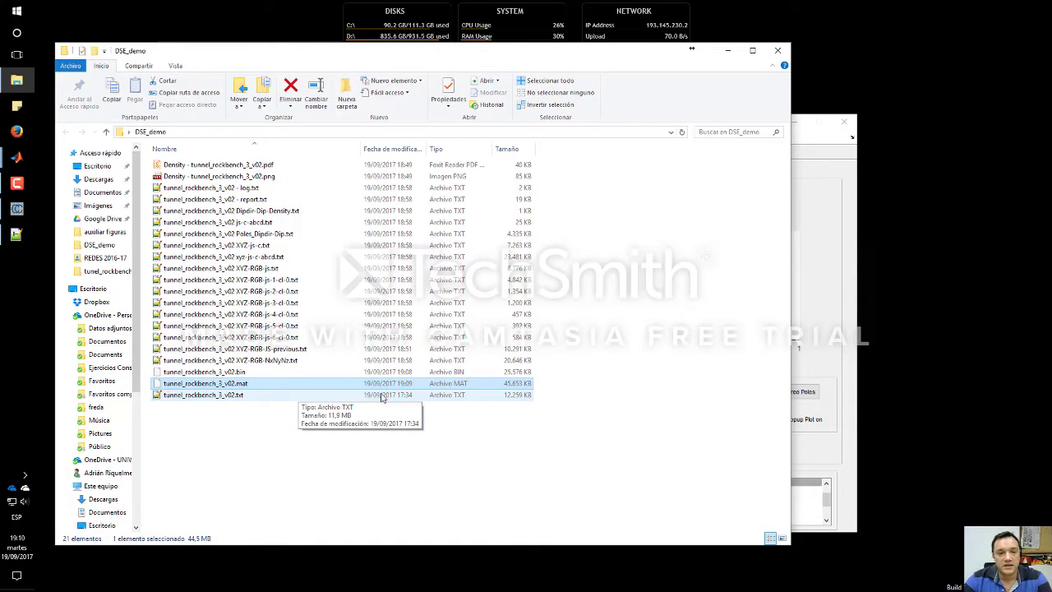
# Close Discontinuity Set Extractor and relaunch it from MATLAB by rerunning the DSE_v206.m command
pyautogui.click(809, 378)
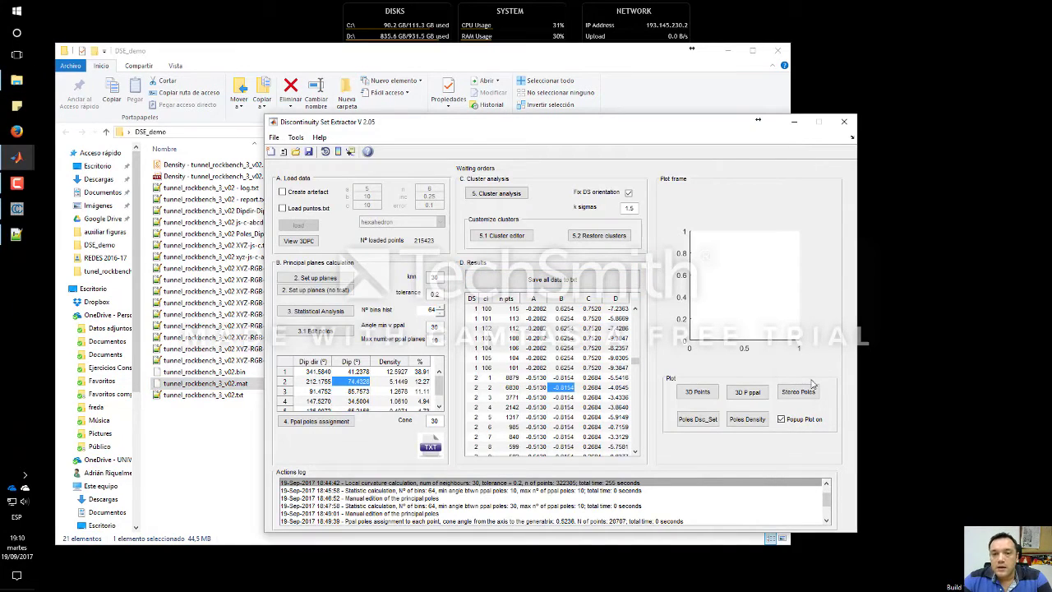
pyautogui.moveTo(508, 137); pyautogui.dragTo(572, 133)
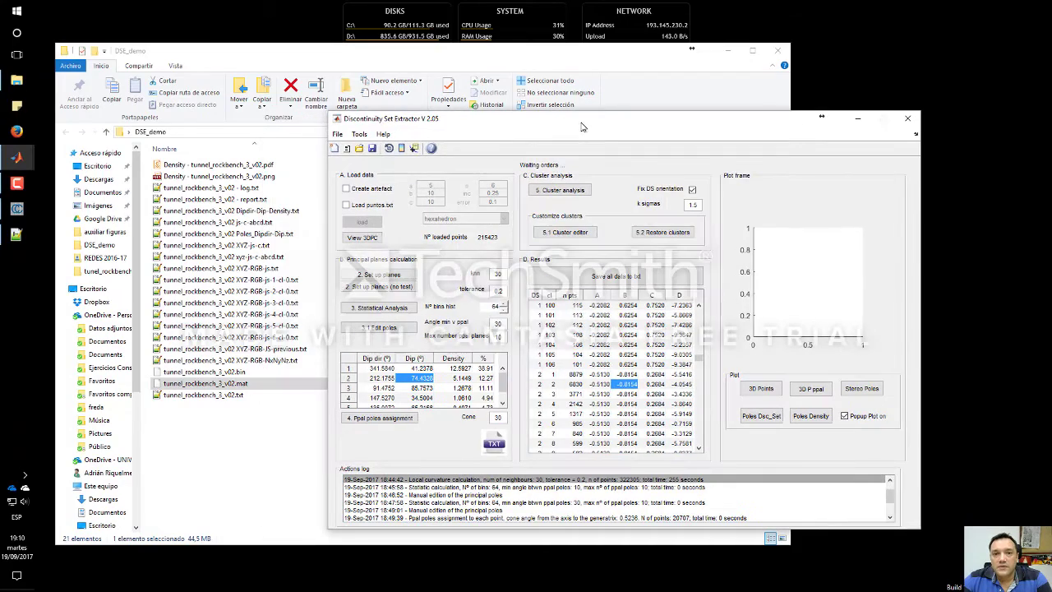
pyautogui.click(909, 120)
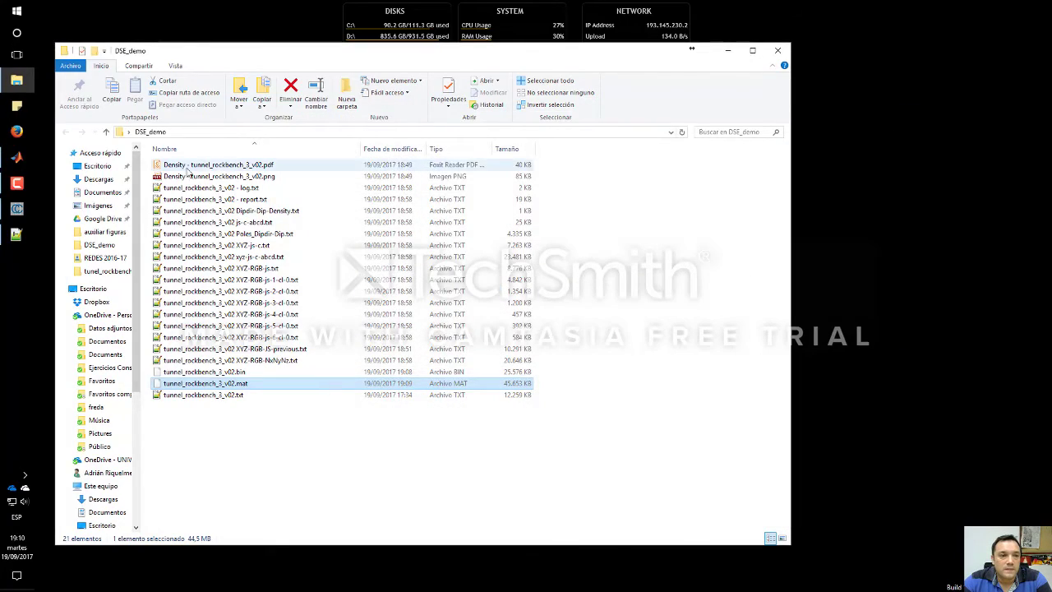
pyautogui.click(15, 167)
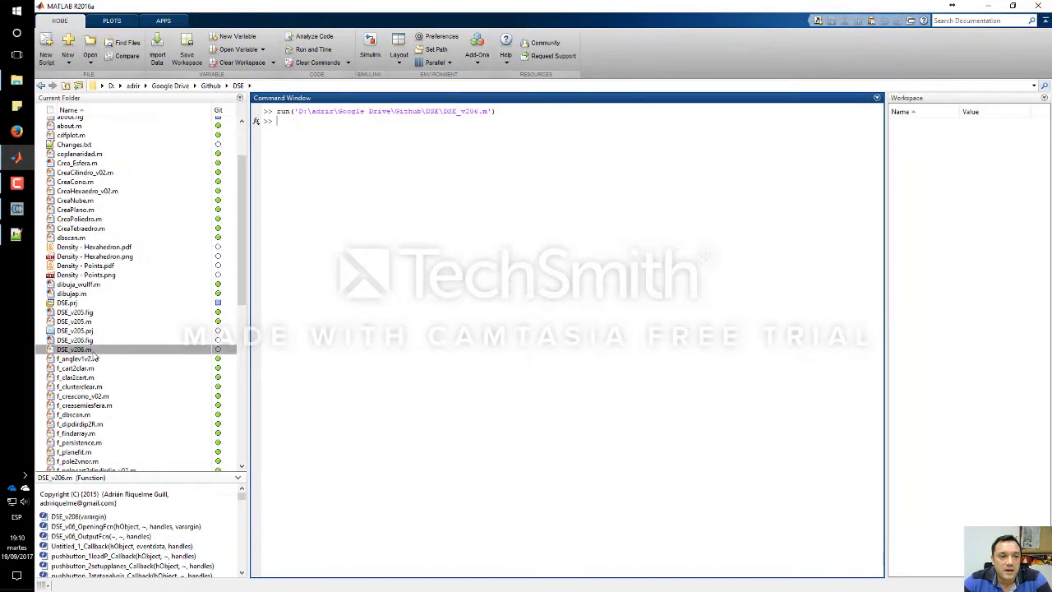
pyautogui.press('Up')
pyautogui.press('Return')
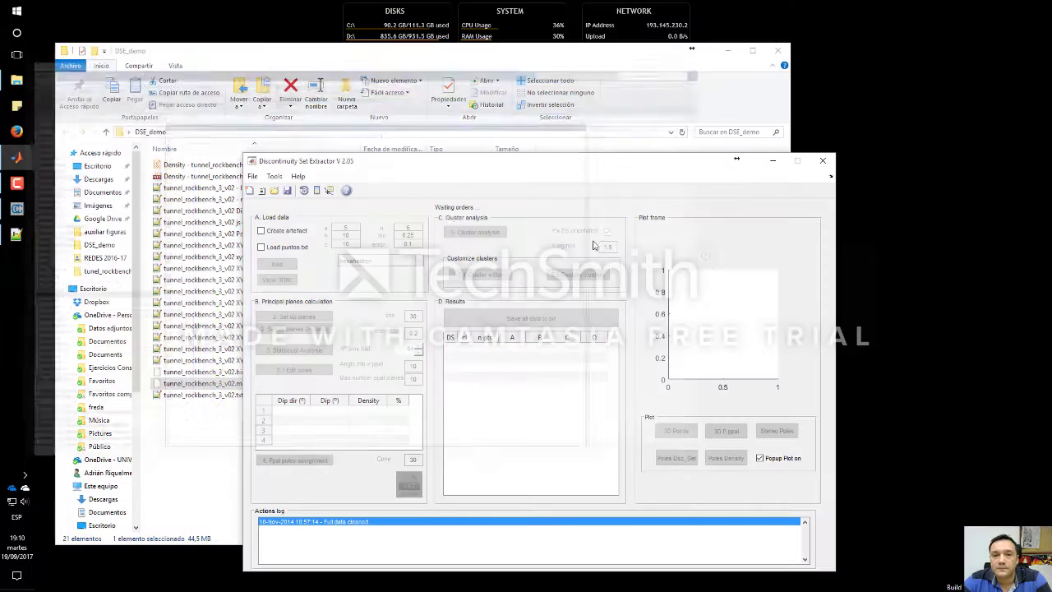
pyautogui.moveTo(451, 162); pyautogui.dragTo(495, 121)
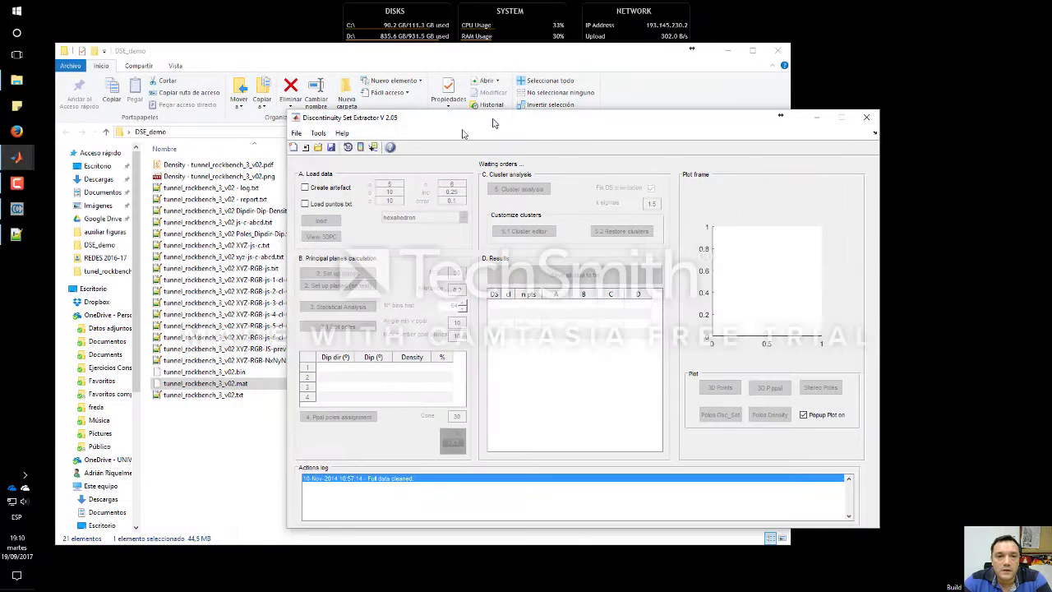
# Open the saved state tunnel_rockbench_3_v02.mat from the DSE_demo folder on the desktop in Discontinuity Set Extractor
pyautogui.click(296, 133)
pyautogui.click(300, 136)
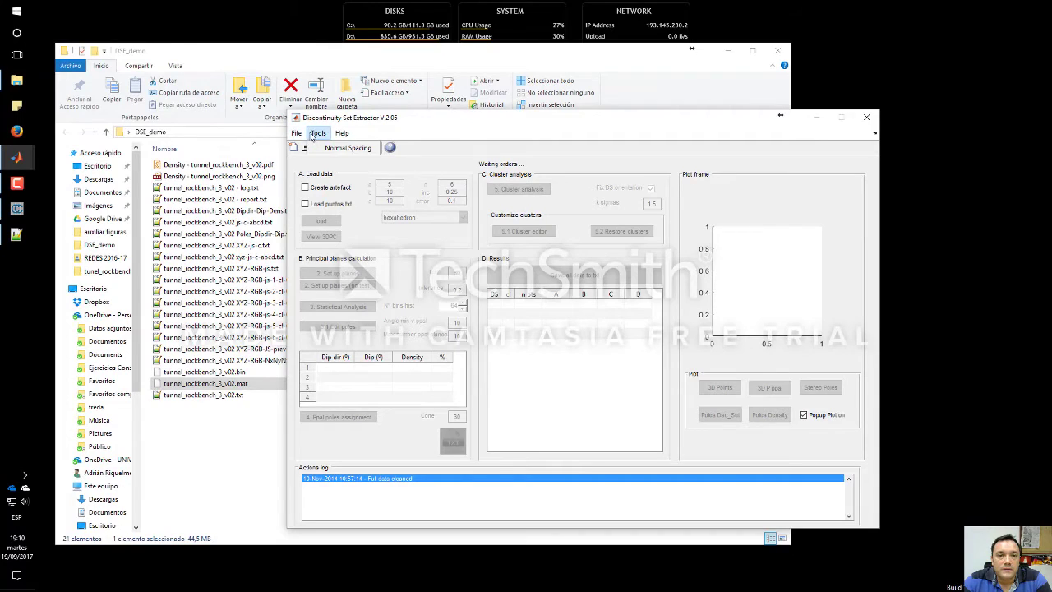
pyautogui.click(297, 133)
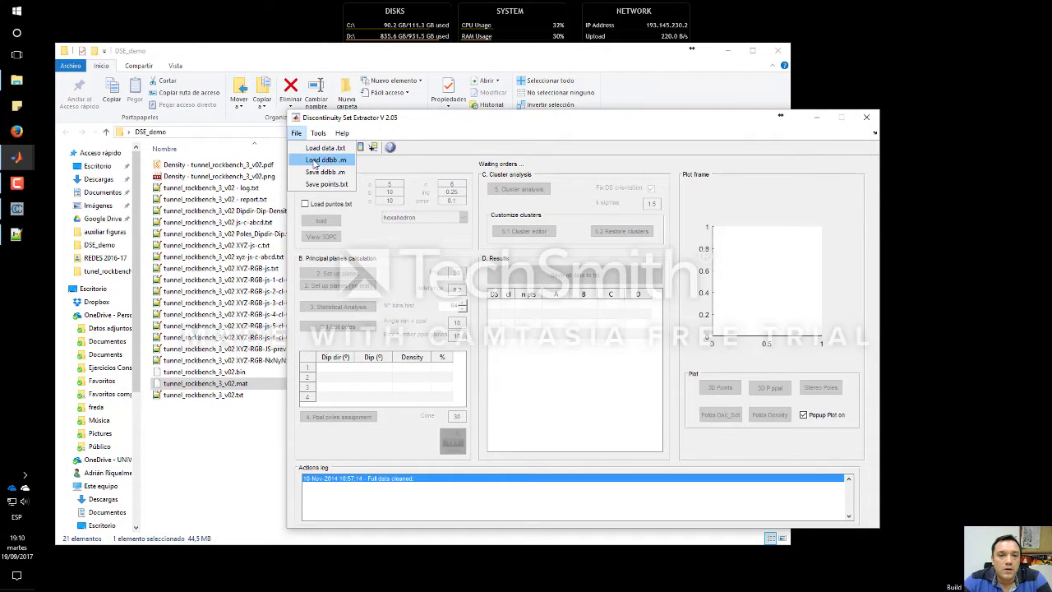
pyautogui.click(314, 161)
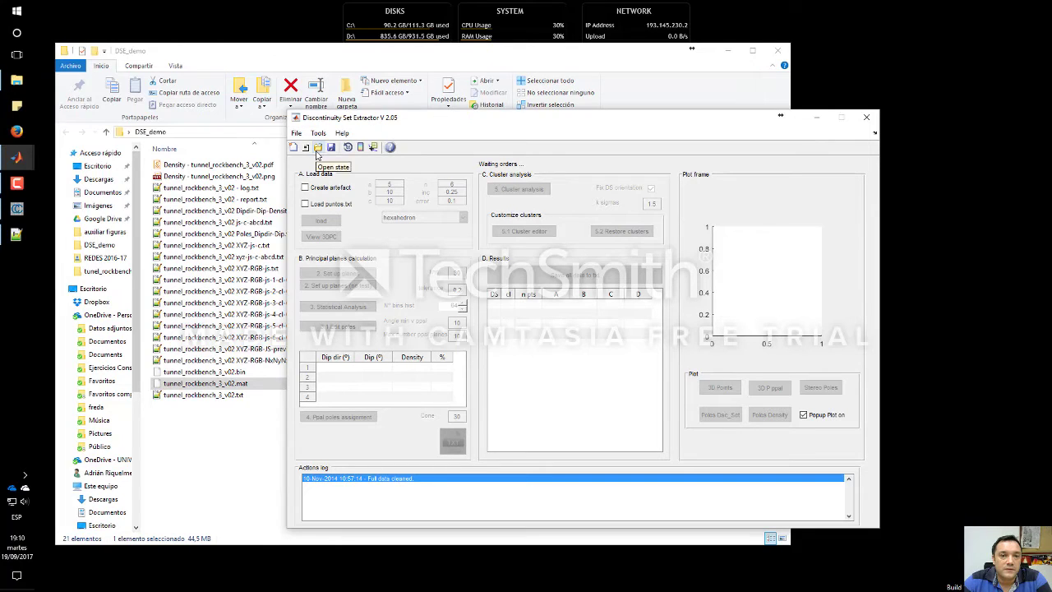
pyautogui.click(318, 148)
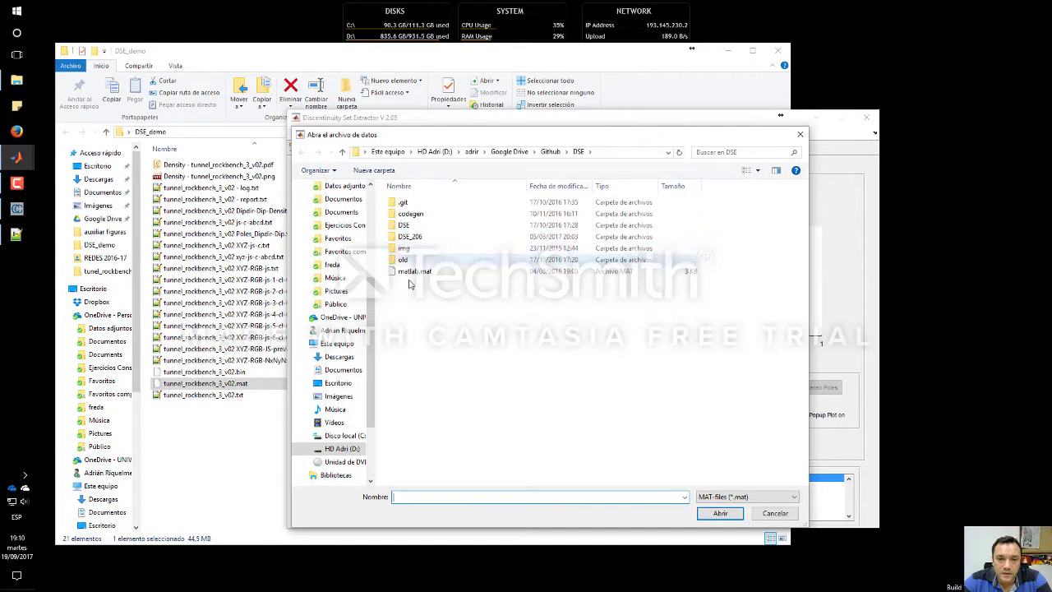
pyautogui.scroll(4, 339, 201)
pyautogui.click(334, 186)
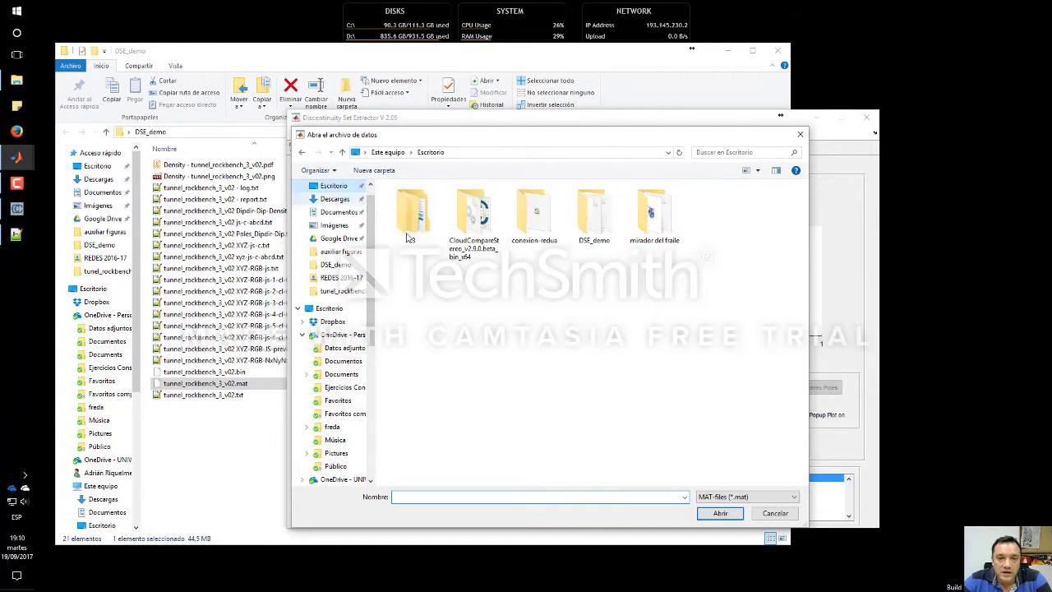
pyautogui.doubleClick(585, 222)
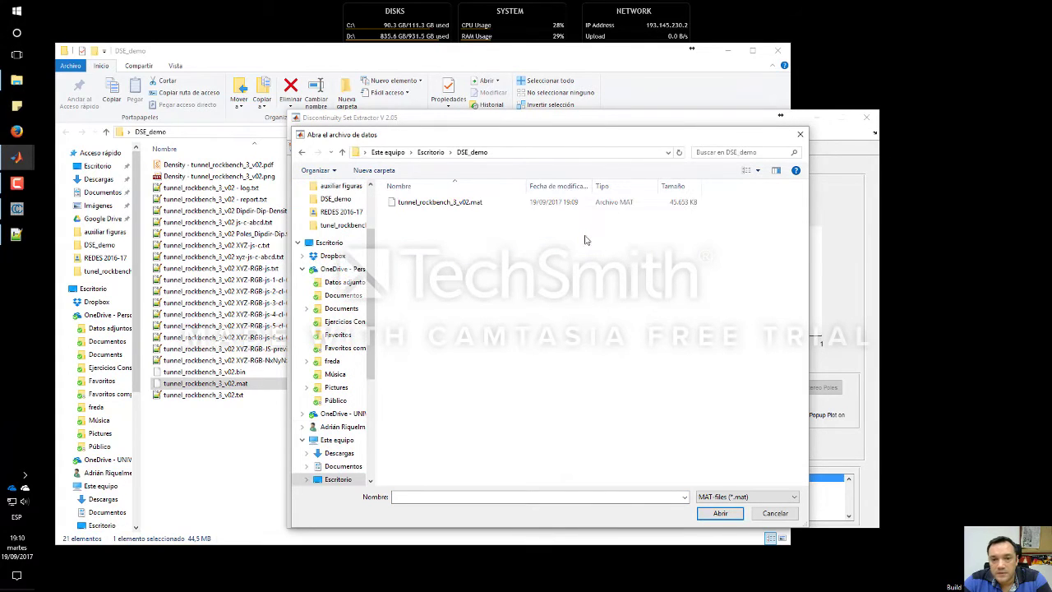
pyautogui.click(461, 206)
pyautogui.doubleClick(460, 205)
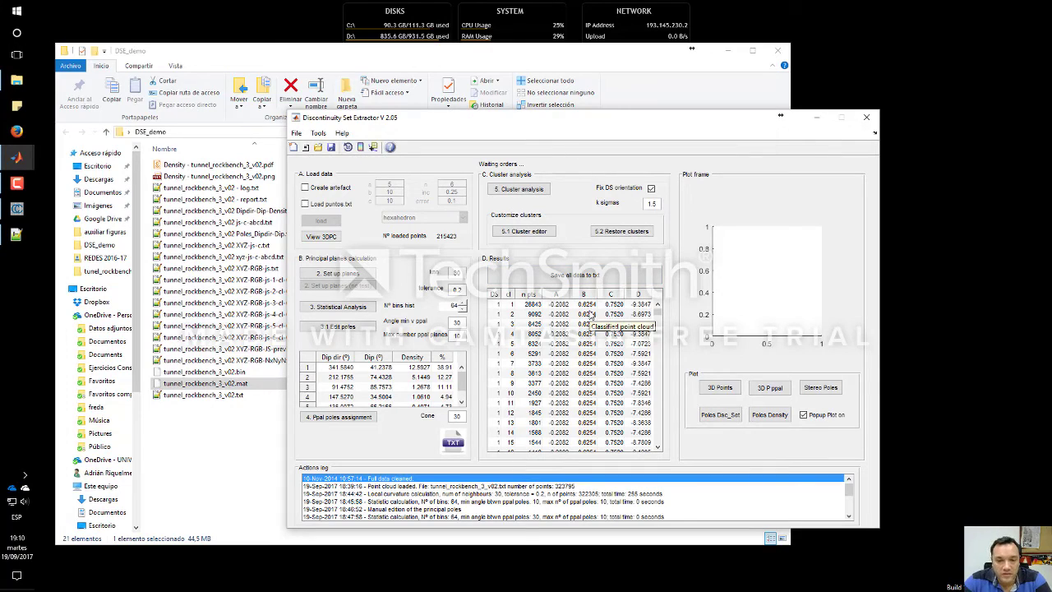
# Close Discontinuity Set Extractor and open tunnel_rockbench_3_v02 - log.txt from the DSE_demo folder, widening the window and reducing the text size
pyautogui.click(867, 118)
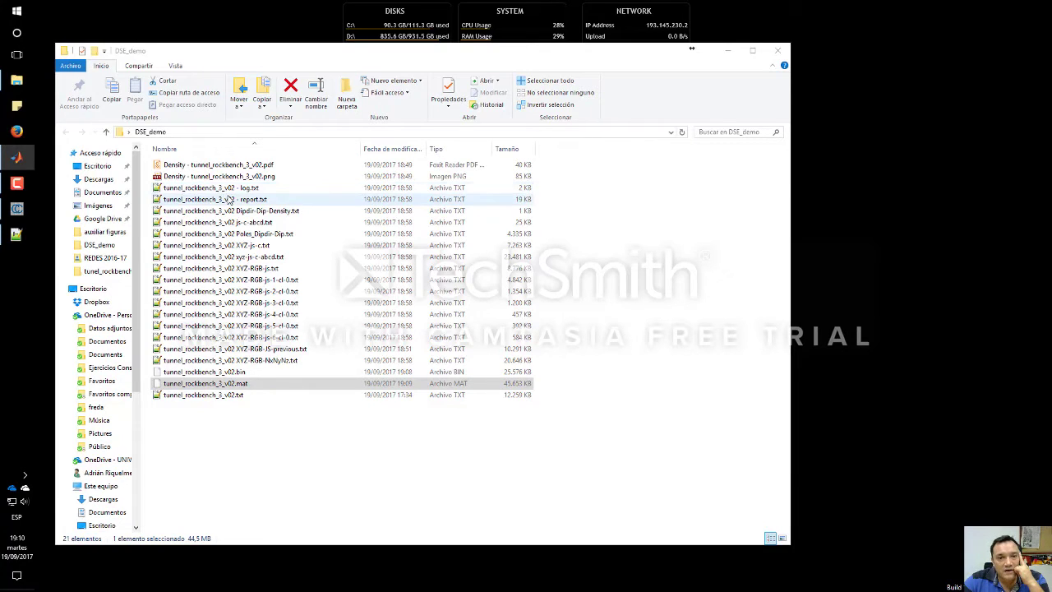
pyautogui.click(234, 200)
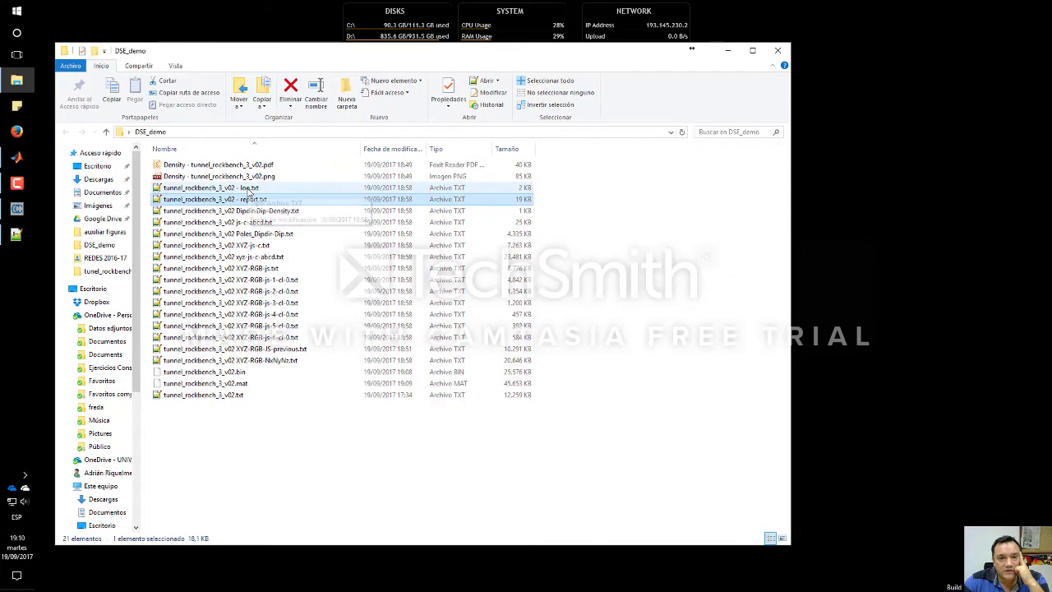
pyautogui.click(245, 190)
pyautogui.doubleClick(246, 189)
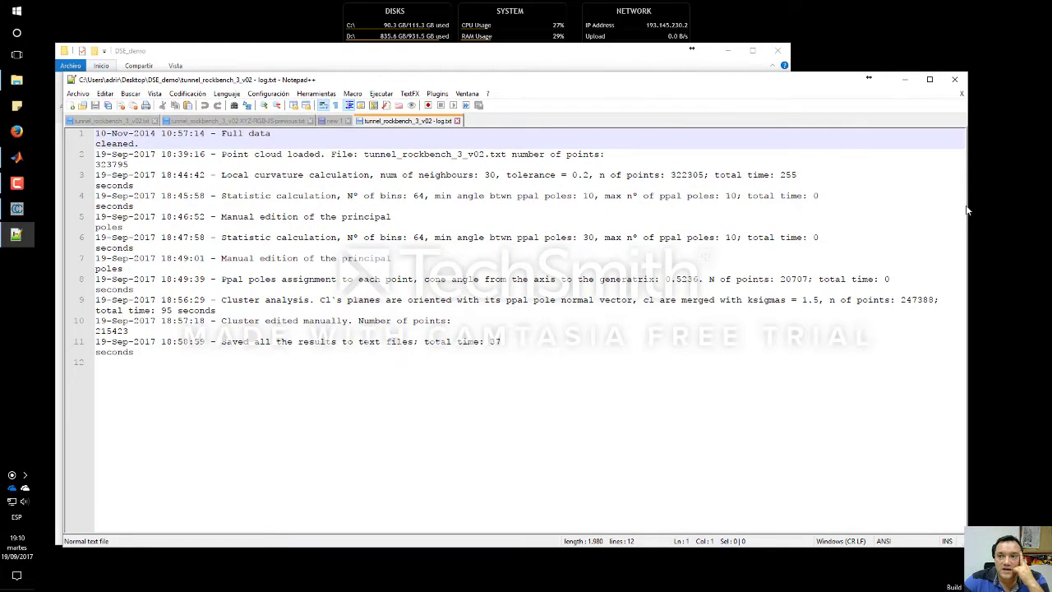
pyautogui.moveTo(969, 206); pyautogui.dragTo(1034, 205)
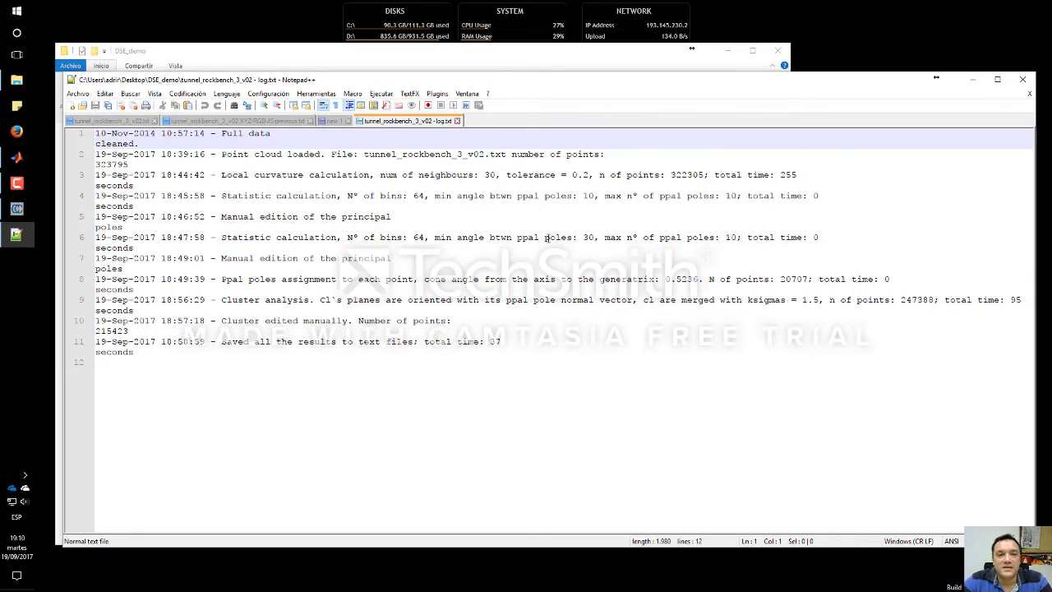
pyautogui.keyDown('ctrl'); pyautogui.scroll(-1, 548, 238); pyautogui.keyUp('ctrl')
pyautogui.click(316, 133)
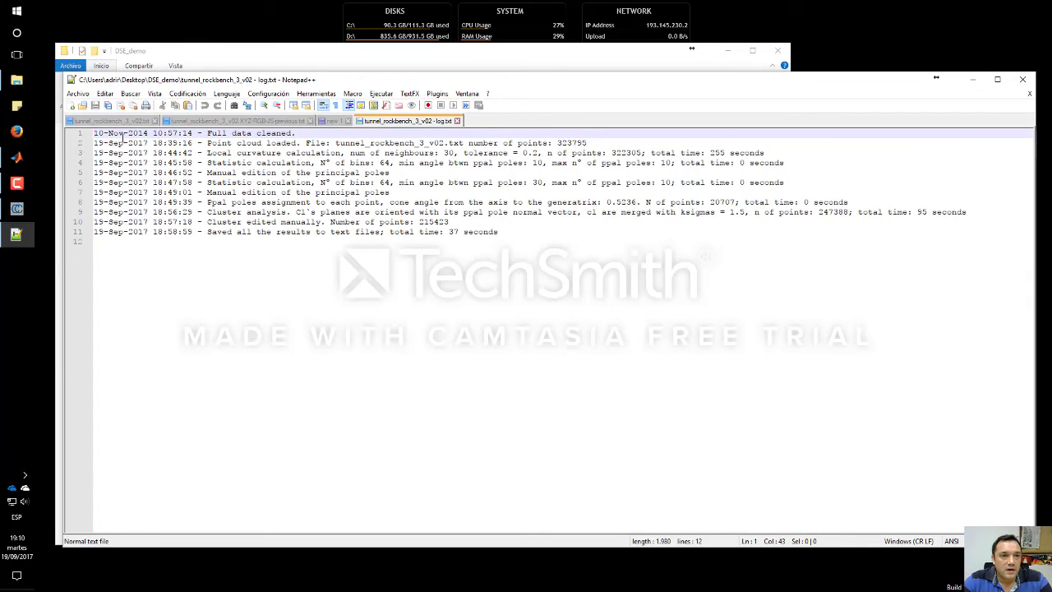
# Review the log's dated entries, from data cleaning through statistics and cluster analysis to cluster editing, and close the text editor
pyautogui.click(113, 134)
pyautogui.click(138, 133)
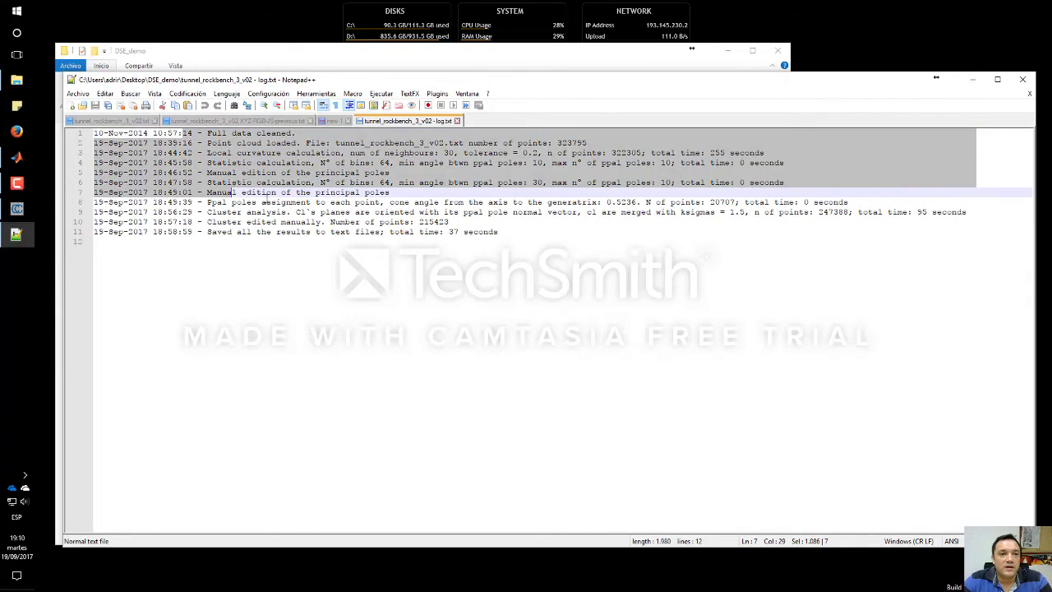
pyautogui.click(329, 203)
pyautogui.click(328, 162)
pyautogui.click(333, 212)
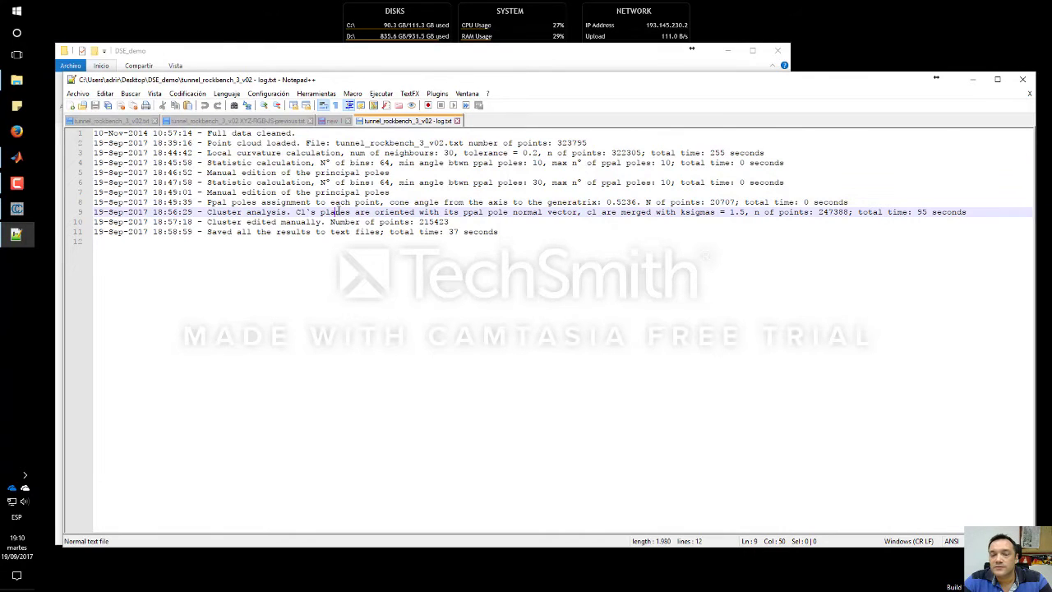
pyautogui.click(315, 171)
pyautogui.moveTo(315, 171); pyautogui.dragTo(315, 162)
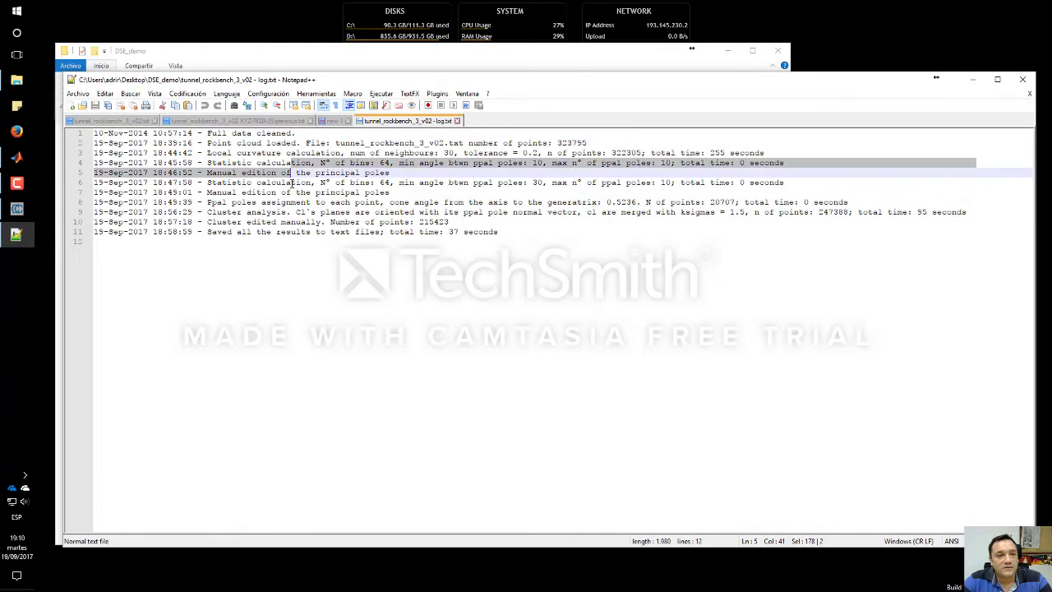
pyautogui.moveTo(310, 221); pyautogui.dragTo(405, 194)
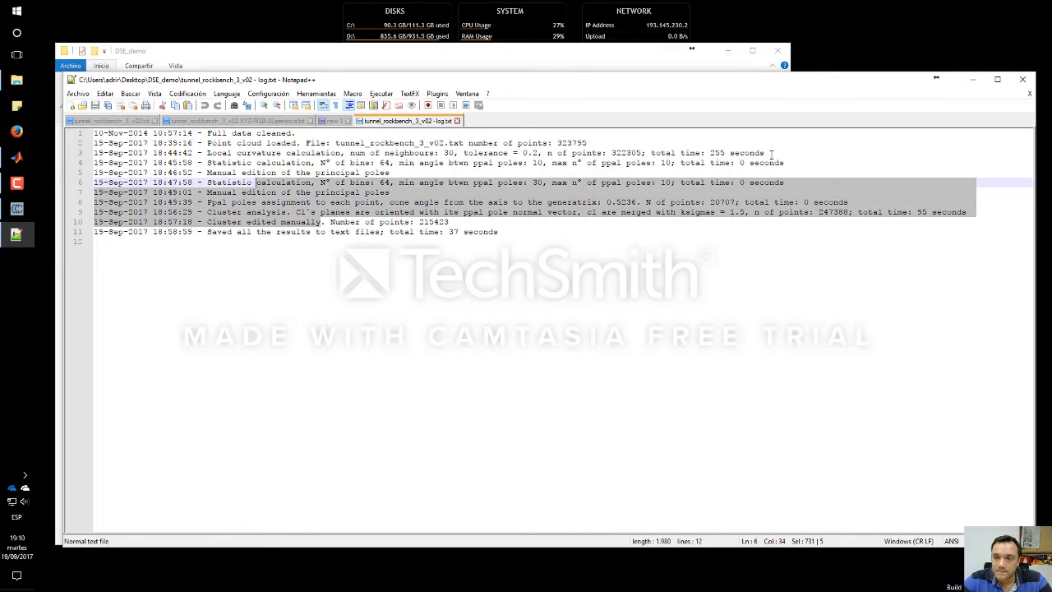
pyautogui.click(1022, 79)
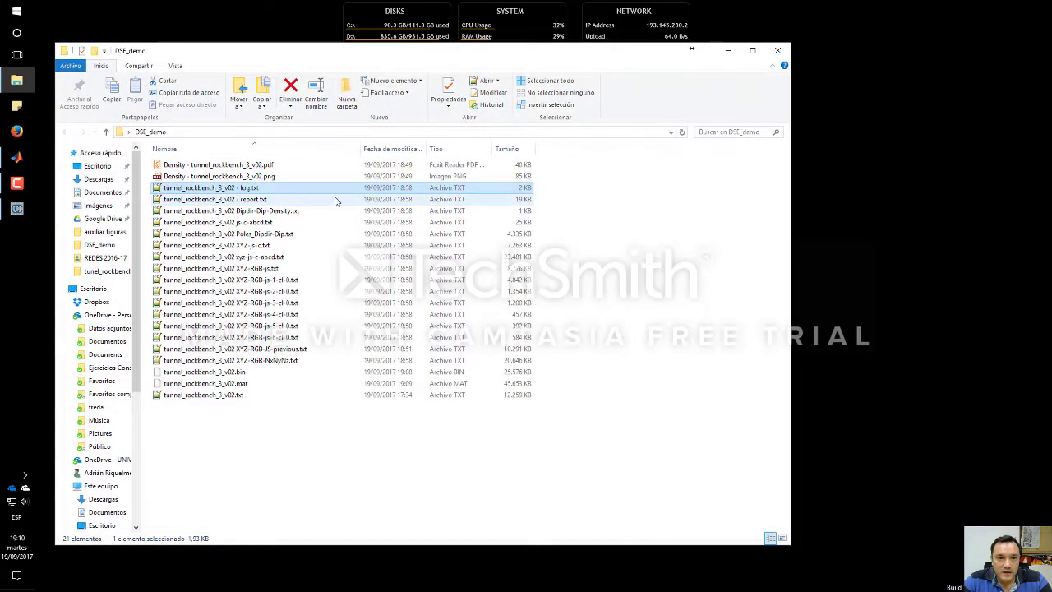
# Open tunnel_rockbench_3_v02 - report.txt and skim the whole report down to the last cluster rows and back to its heading
pyautogui.doubleClick(255, 201)
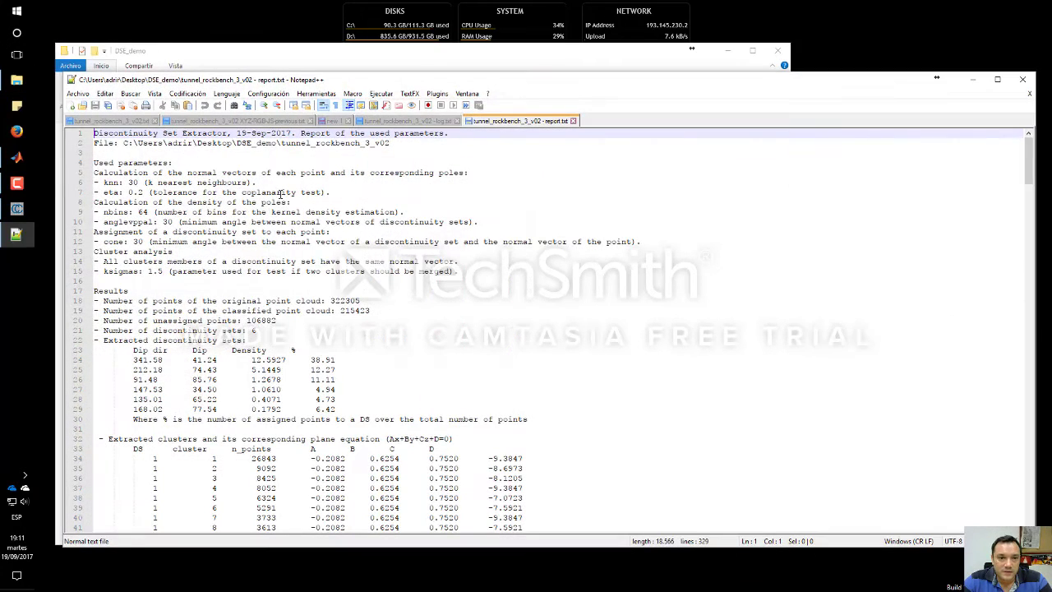
pyautogui.scroll(-20, 279, 194)
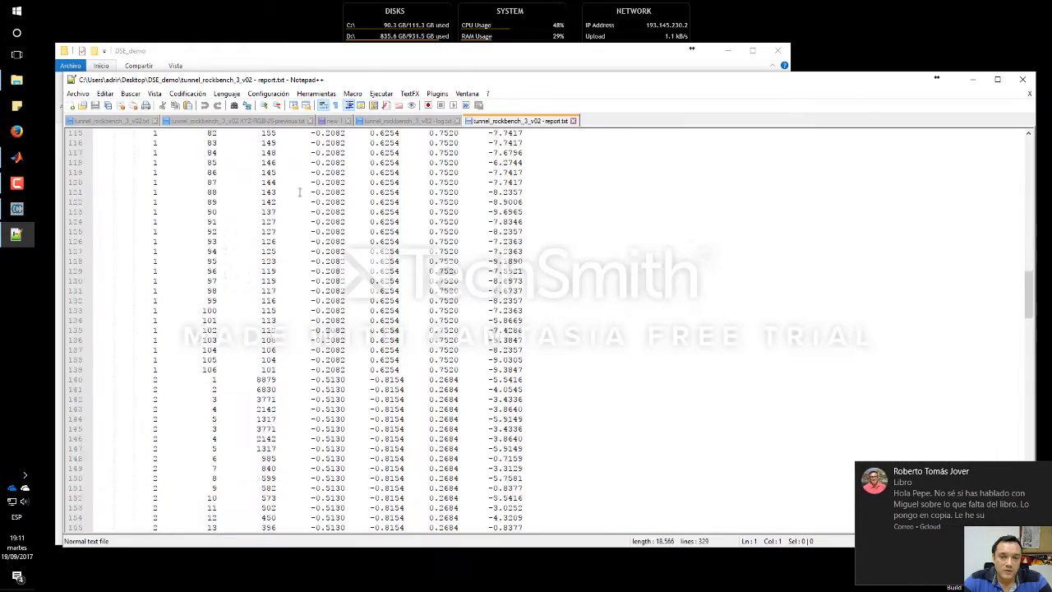
pyautogui.scroll(-15, 313, 191)
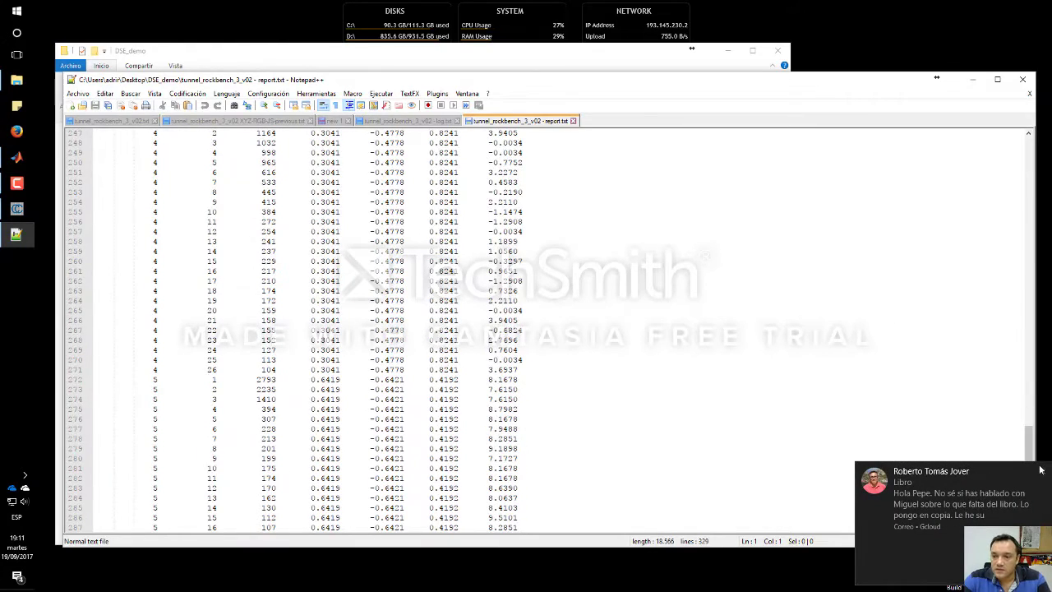
pyautogui.hotkey('ctrl', 'Home')
pyautogui.write('*')
pyautogui.click(1017, 511)
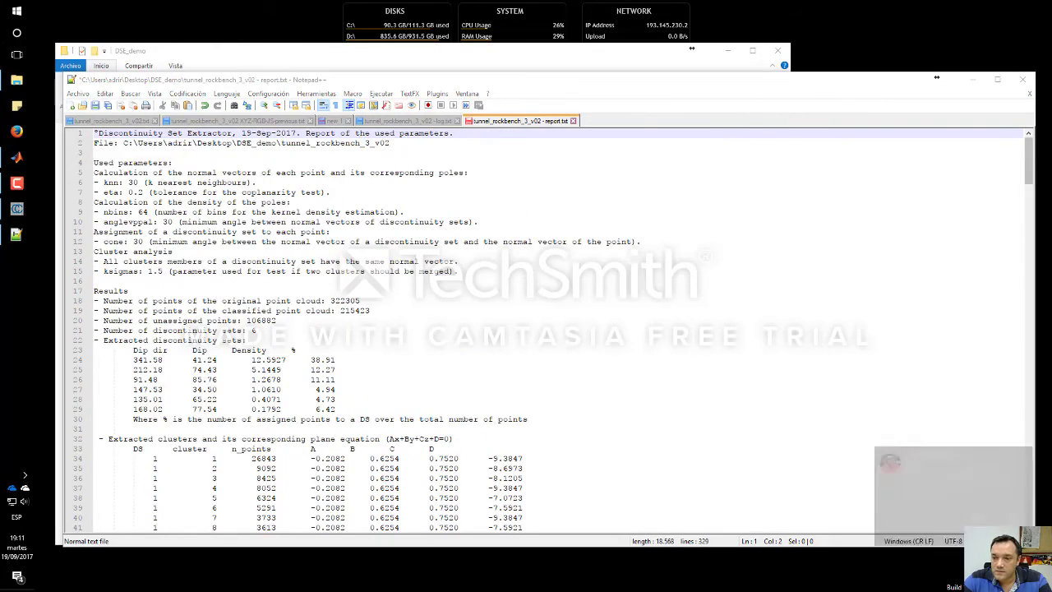
pyautogui.scroll(-20, 412, 284)
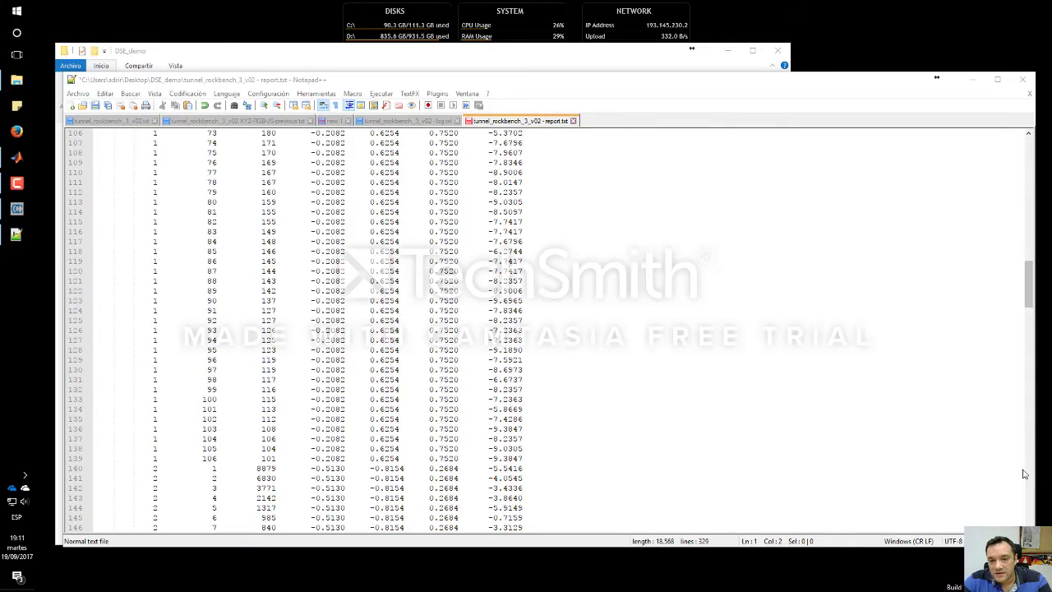
pyautogui.scroll(-19, 357, 430)
pyautogui.scroll(-20, 356, 431)
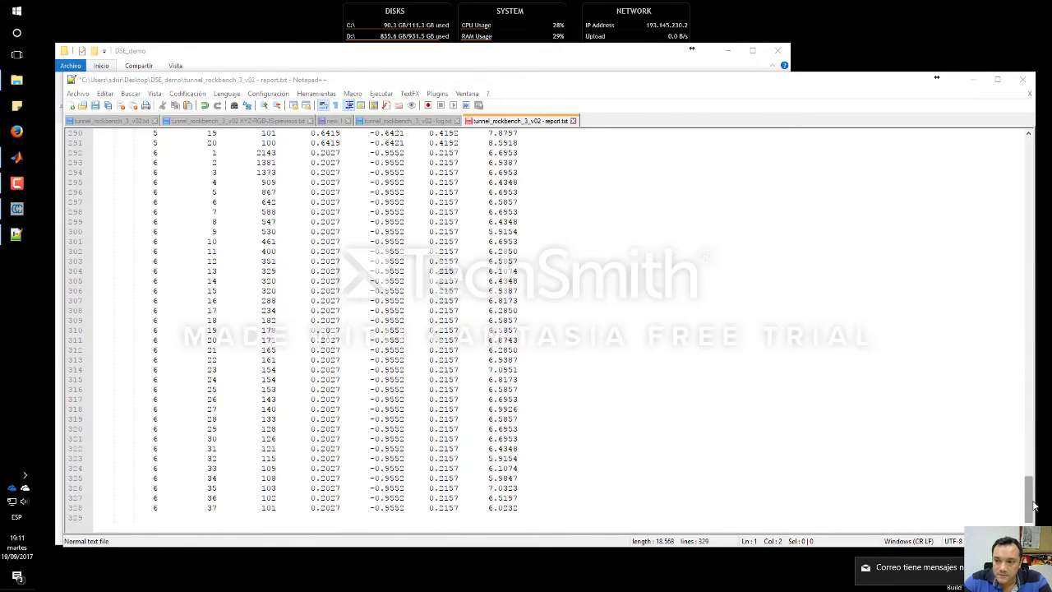
pyautogui.click(1028, 498)
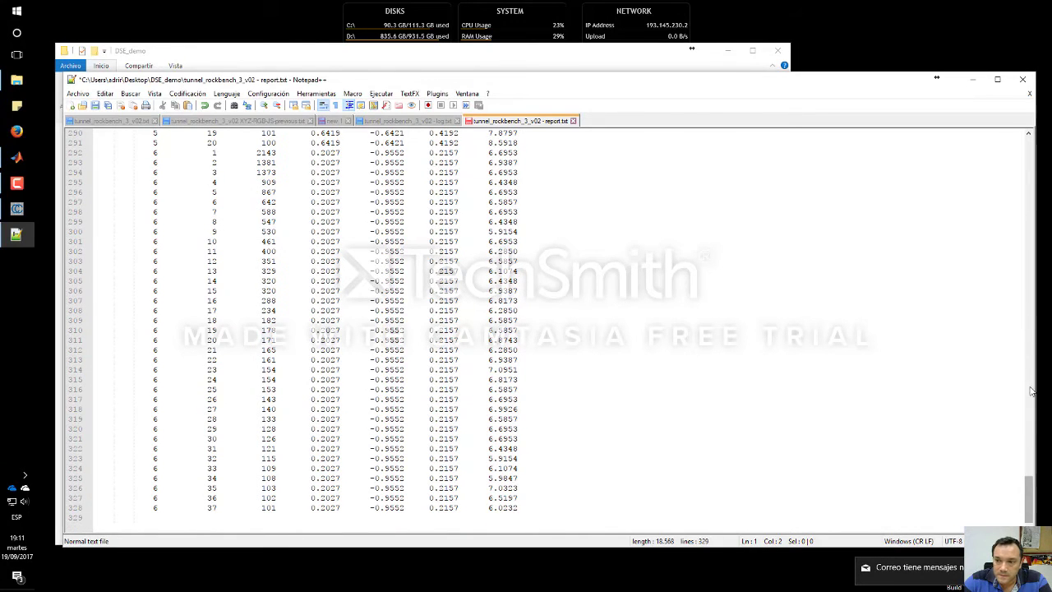
pyautogui.click(1031, 169)
pyautogui.moveTo(1032, 169); pyautogui.dragTo(1032, 169)
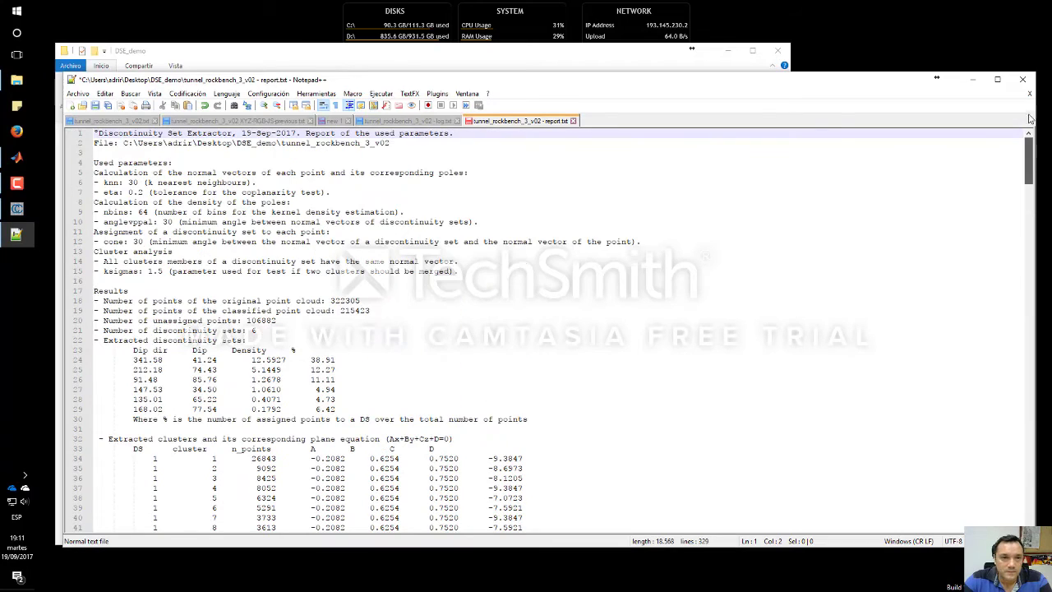
# Examine the report's used parameters, point totals and the table of extracted discontinuity sets, highlighting each part
pyautogui.moveTo(151, 163); pyautogui.dragTo(151, 270)
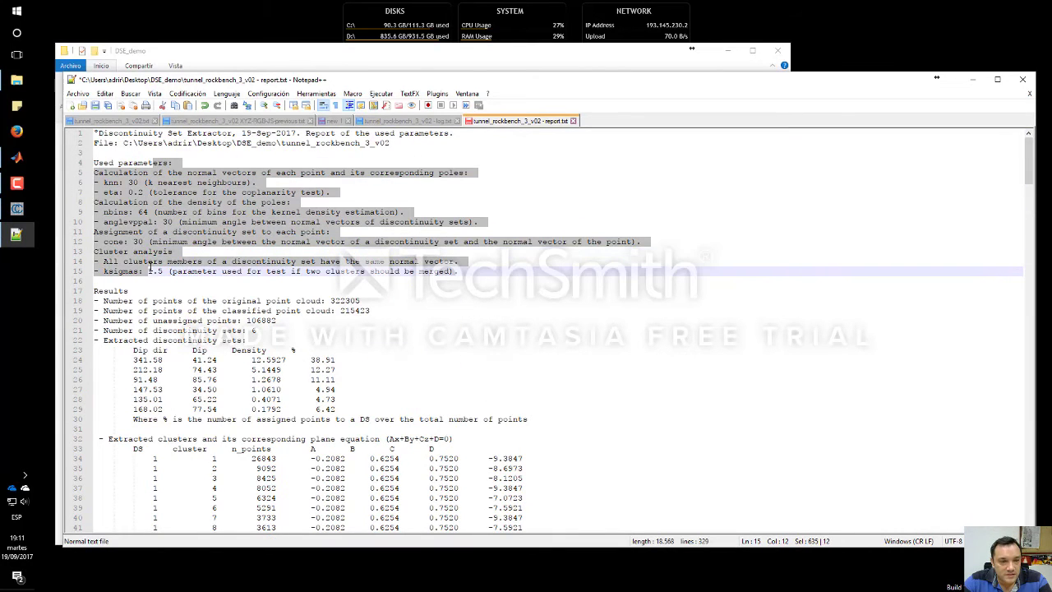
pyautogui.click(181, 301)
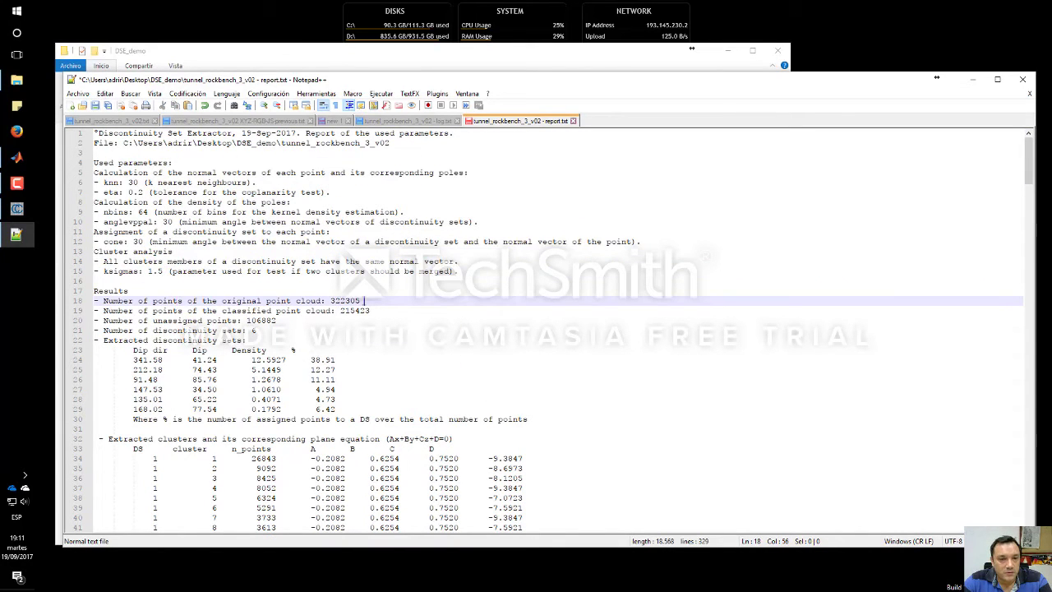
pyautogui.moveTo(364, 301); pyautogui.dragTo(341, 311)
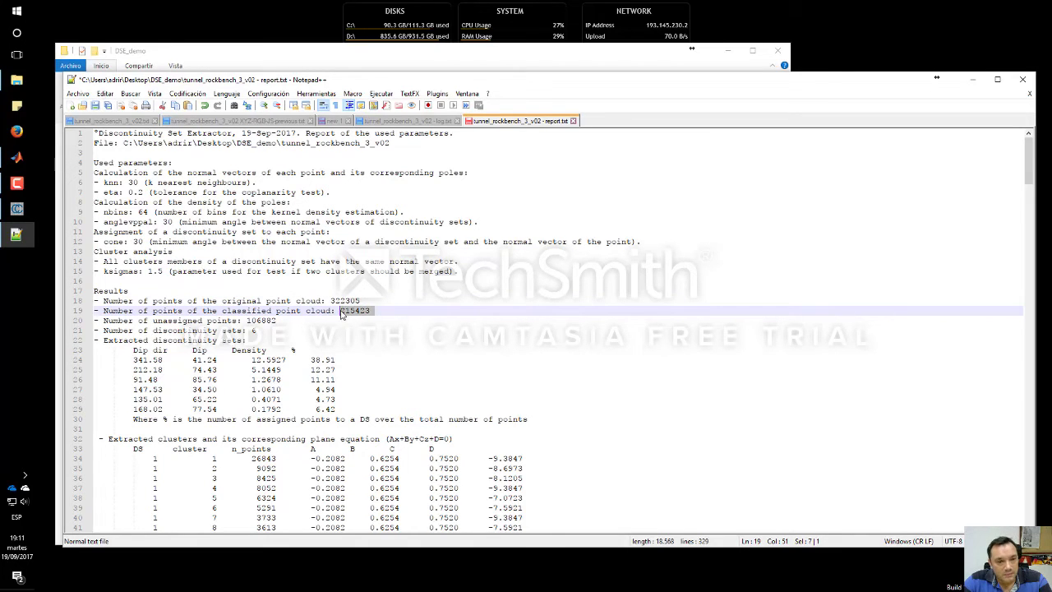
pyautogui.click(144, 370)
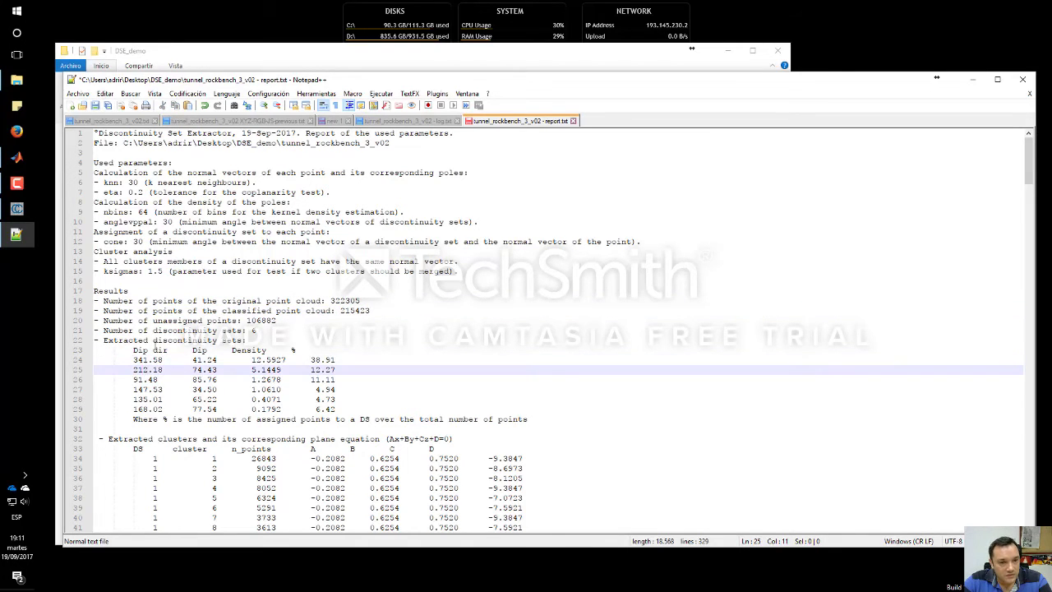
pyautogui.moveTo(144, 360); pyautogui.dragTo(251, 409)
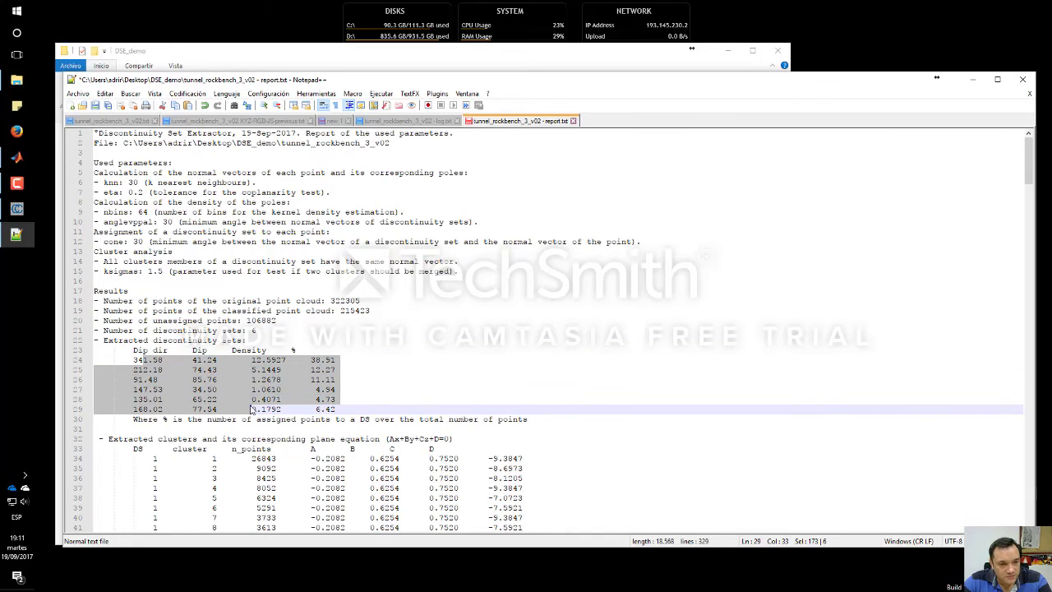
# Examine the report's table of extracted clusters, covering the set, cluster and point columns and the plane equation coefficients A to D
pyautogui.scroll(-3, 261, 411)
pyautogui.scroll(-1, 262, 411)
pyautogui.moveTo(144, 345); pyautogui.dragTo(148, 383)
pyautogui.moveTo(95, 362); pyautogui.dragTo(230, 395)
pyautogui.moveTo(257, 350); pyautogui.dragTo(273, 420)
pyautogui.click(333, 370)
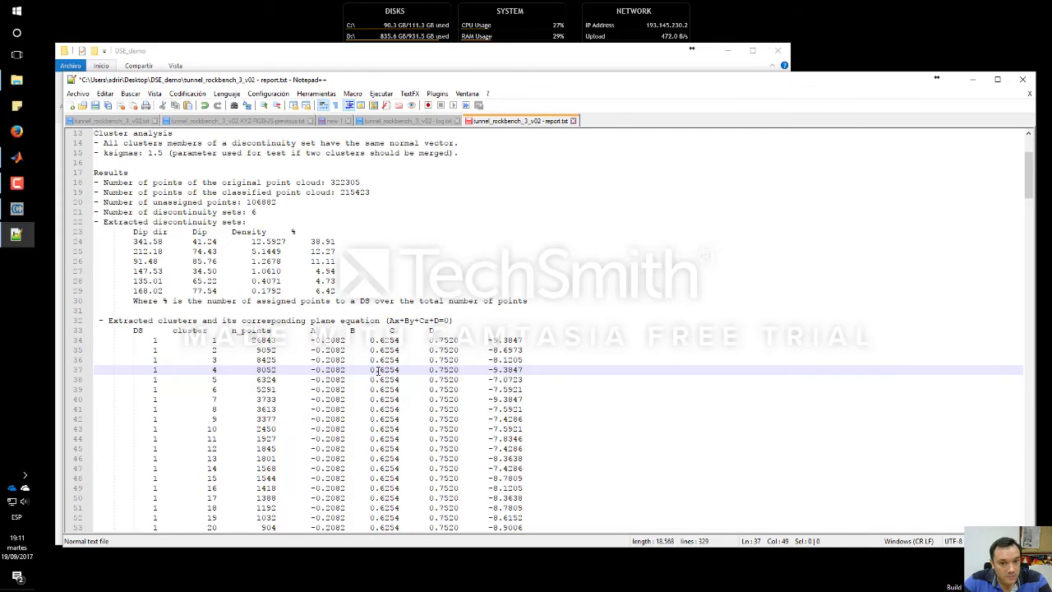
pyautogui.click(520, 370)
pyautogui.scroll(-6, 495, 374)
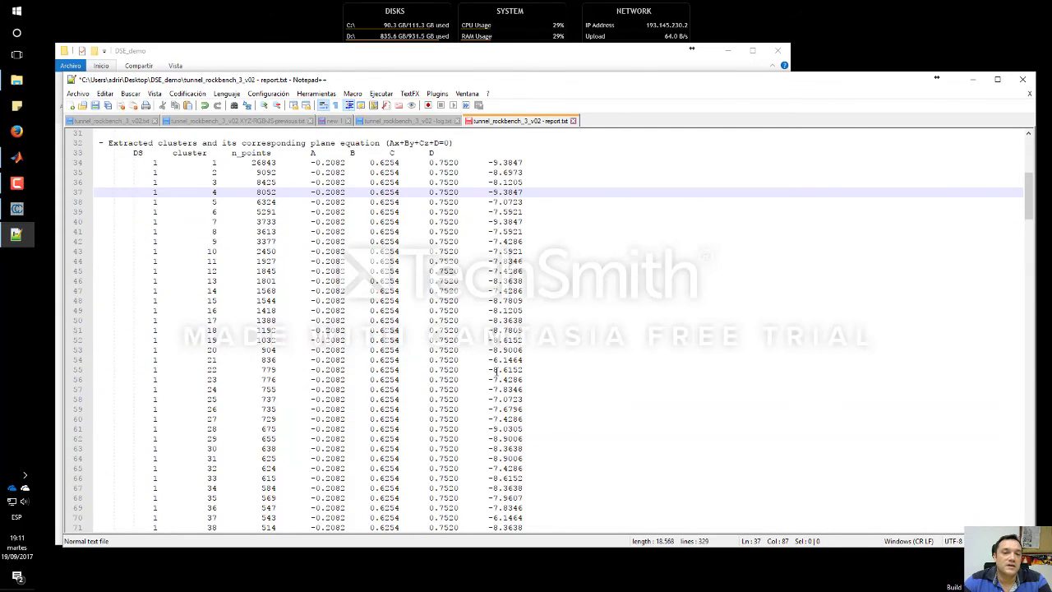
pyautogui.scroll(-5, 496, 374)
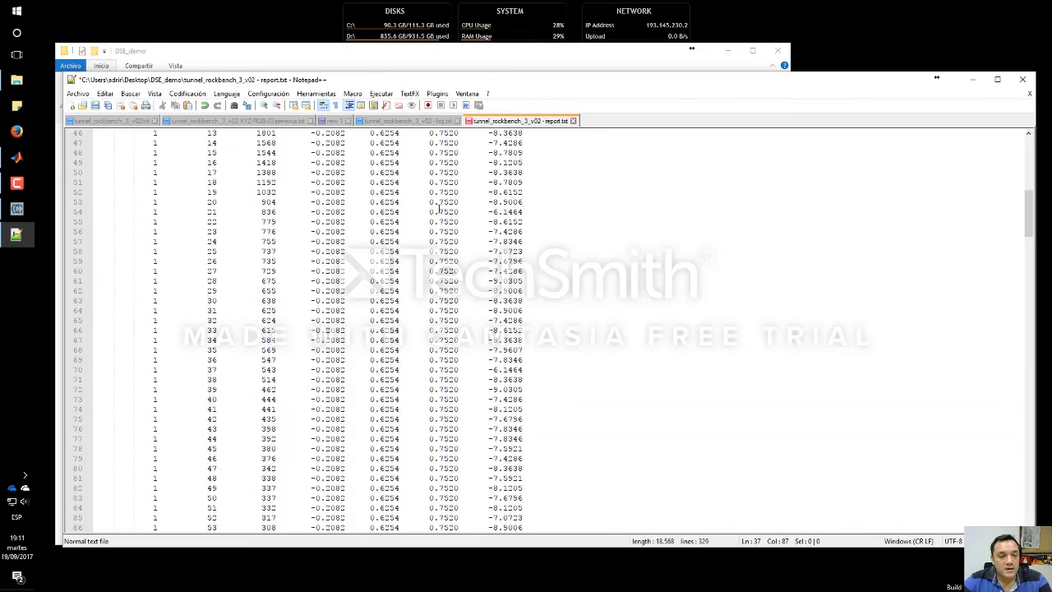